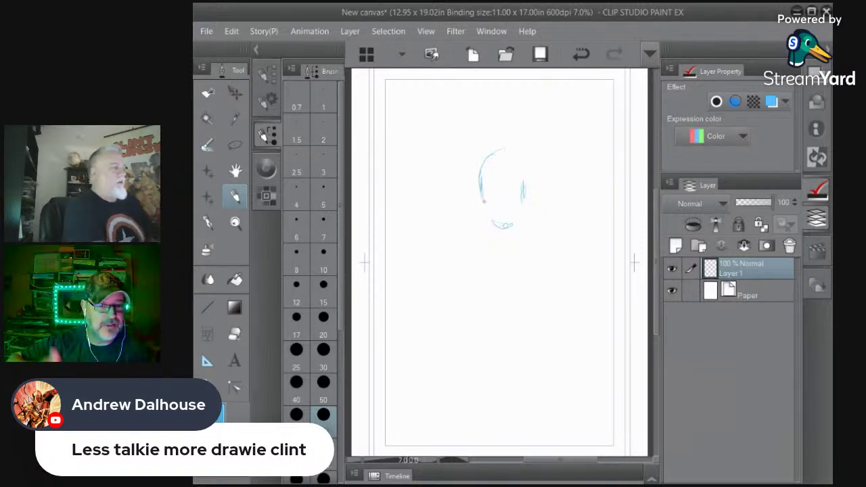
# Sketch the figure's oval head, sloping shoulder and the muscular bent arm on the canvas's left side down to the wrist
pyautogui.moveTo(482, 193)
pyautogui.mouseDown()
pyautogui.moveTo(487, 216)
pyautogui.moveTo(516, 217)
pyautogui.moveTo(523, 181)
pyautogui.moveTo(494, 148)
pyautogui.mouseUp()
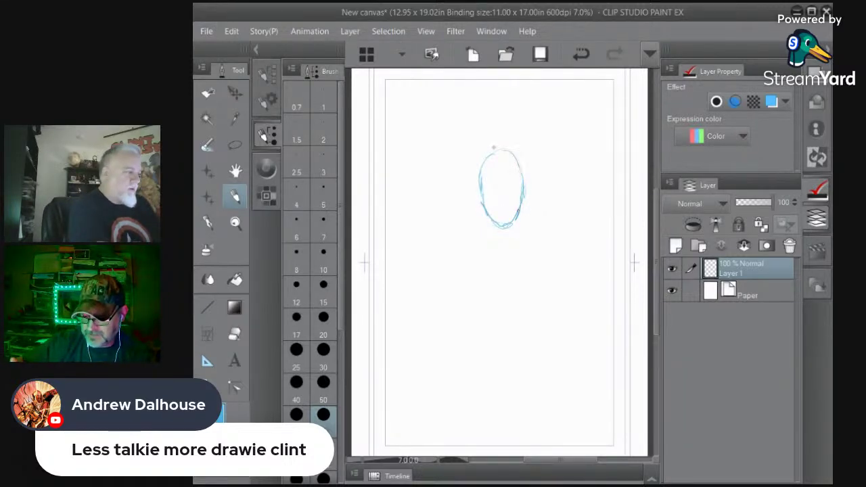
pyautogui.moveTo(474, 191)
pyautogui.mouseDown()
pyautogui.moveTo(420, 246)
pyautogui.moveTo(428, 282)
pyautogui.moveTo(421, 316)
pyautogui.mouseUp()
pyautogui.moveTo(420, 269)
pyautogui.mouseDown()
pyautogui.moveTo(414, 297)
pyautogui.moveTo(450, 314)
pyautogui.moveTo(461, 258)
pyautogui.moveTo(454, 236)
pyautogui.moveTo(434, 232)
pyautogui.mouseUp()
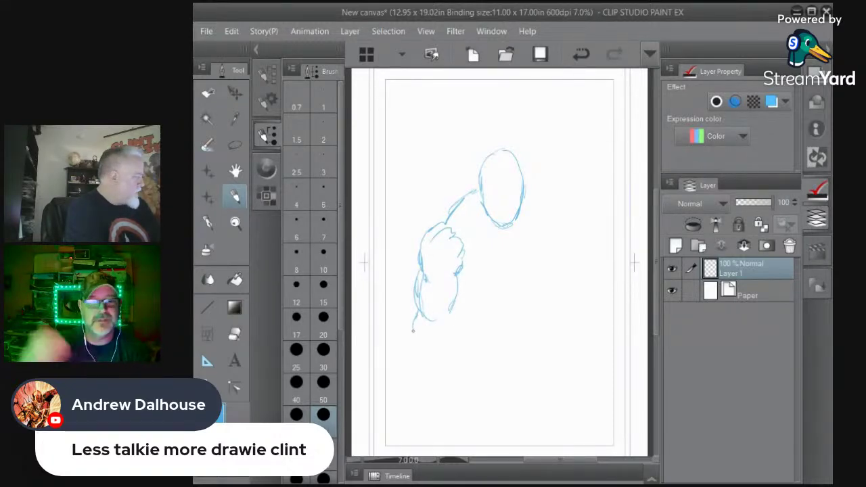
pyautogui.moveTo(413, 330)
pyautogui.mouseDown()
pyautogui.moveTo(429, 365)
pyautogui.moveTo(463, 350)
pyautogui.moveTo(464, 366)
pyautogui.moveTo(458, 336)
pyautogui.moveTo(457, 346)
pyautogui.mouseUp()
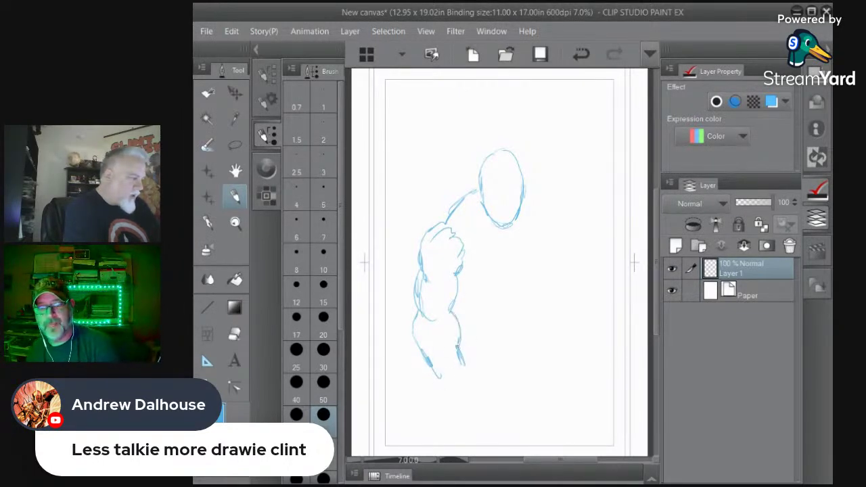
pyautogui.moveTo(423, 313); pyautogui.dragTo(433, 318)
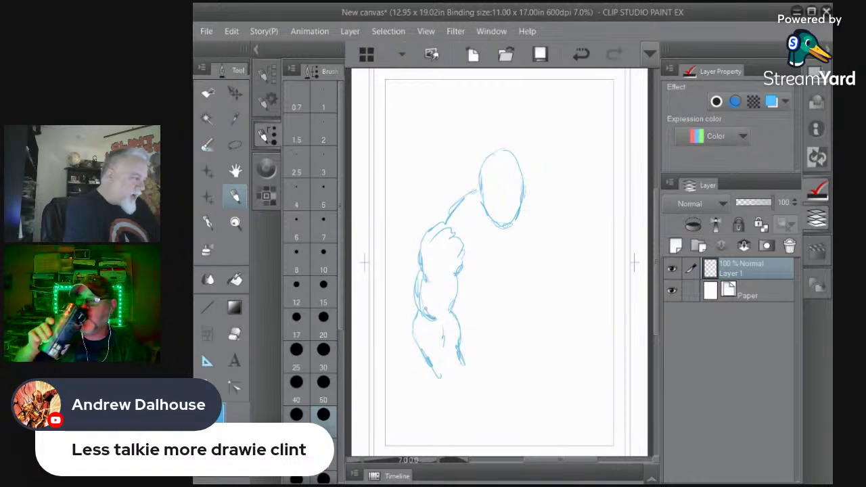
# Sketch a clenched fist with curled fingers at the end of the left-side forearm
pyautogui.moveTo(438, 383); pyautogui.dragTo(465, 405)
pyautogui.moveTo(461, 373)
pyautogui.mouseDown()
pyautogui.moveTo(470, 405)
pyautogui.moveTo(482, 401)
pyautogui.mouseUp()
pyautogui.moveTo(482, 371)
pyautogui.mouseDown()
pyautogui.moveTo(490, 390)
pyautogui.moveTo(455, 365)
pyautogui.mouseUp()
pyautogui.moveTo(468, 364); pyautogui.dragTo(479, 372)
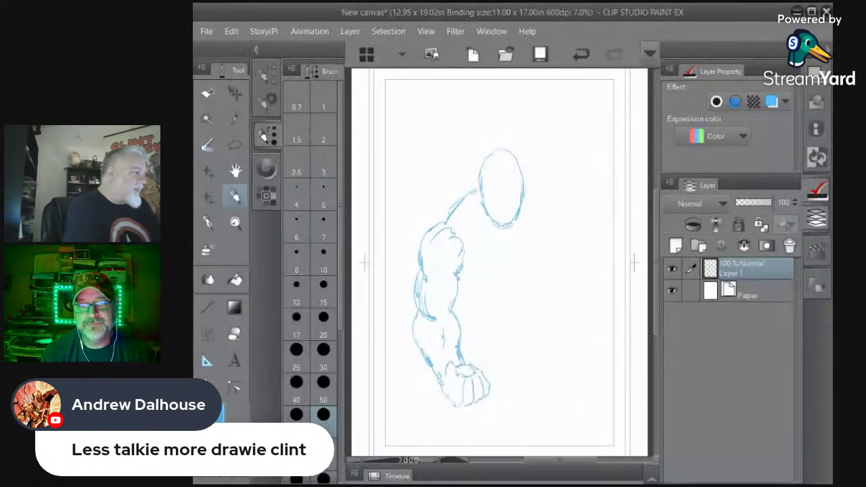
# Sketch the torso with two large pectorals, the rib line and the abdominal muscles down to the waist
pyautogui.moveTo(459, 280)
pyautogui.mouseDown()
pyautogui.moveTo(488, 279)
pyautogui.moveTo(496, 287)
pyautogui.moveTo(518, 265)
pyautogui.moveTo(512, 236)
pyautogui.moveTo(486, 232)
pyautogui.moveTo(531, 270)
pyautogui.moveTo(551, 263)
pyautogui.moveTo(556, 209)
pyautogui.moveTo(523, 215)
pyautogui.mouseUp()
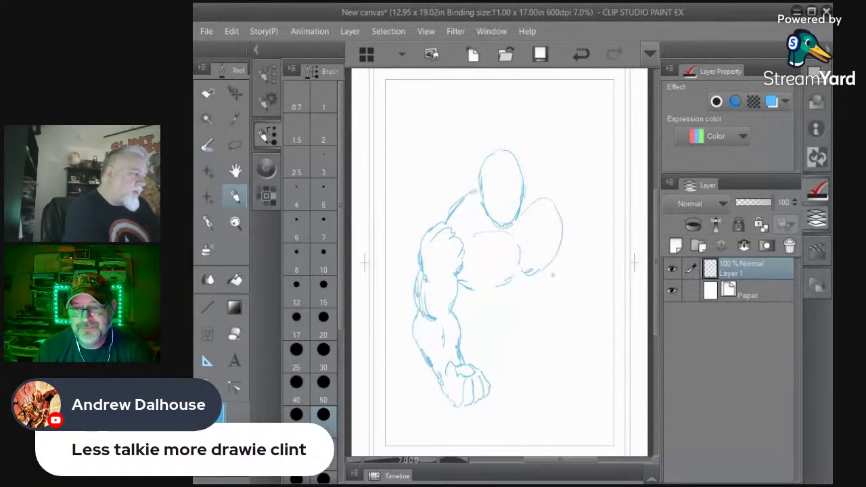
pyautogui.moveTo(559, 254); pyautogui.dragTo(539, 321)
pyautogui.moveTo(455, 309)
pyautogui.mouseDown()
pyautogui.moveTo(470, 328)
pyautogui.moveTo(519, 295)
pyautogui.moveTo(542, 320)
pyautogui.moveTo(462, 337)
pyautogui.moveTo(459, 350)
pyautogui.moveTo(518, 336)
pyautogui.moveTo(541, 313)
pyautogui.mouseUp()
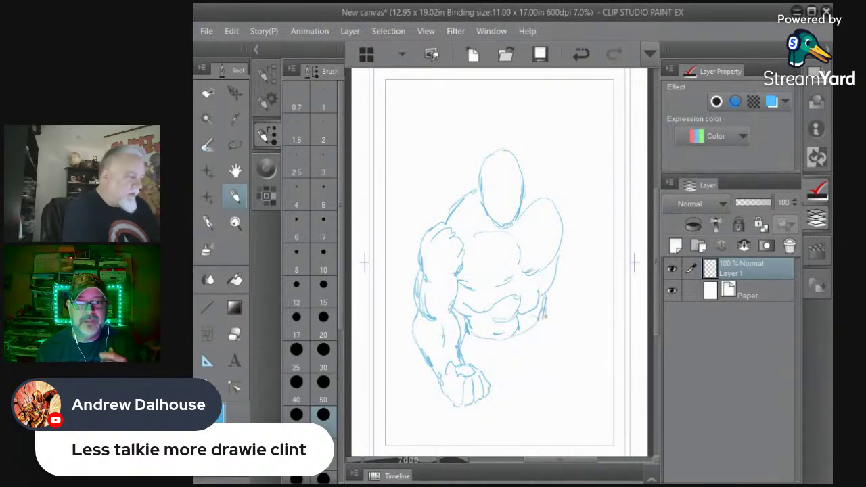
# Sketch the hips and trunks, two widely spread thighs running off the page bottom, and a curved waistline
pyautogui.moveTo(553, 342)
pyautogui.mouseDown()
pyautogui.moveTo(525, 385)
pyautogui.moveTo(505, 389)
pyautogui.moveTo(469, 357)
pyautogui.mouseUp()
pyautogui.moveTo(503, 391); pyautogui.dragTo(456, 458)
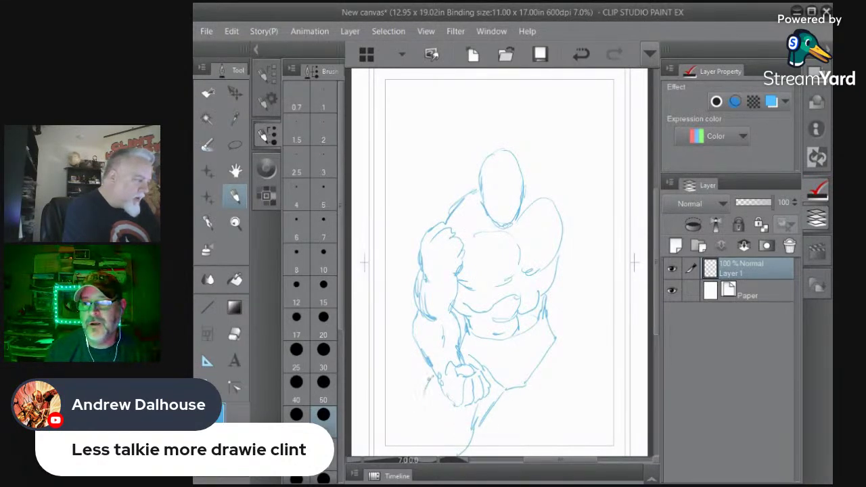
pyautogui.moveTo(430, 377); pyautogui.dragTo(410, 444)
pyautogui.moveTo(514, 390); pyautogui.dragTo(545, 414)
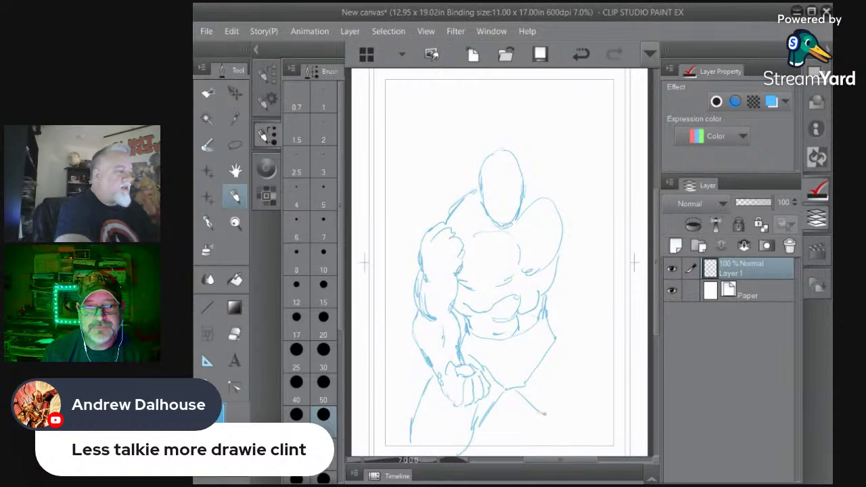
pyautogui.moveTo(534, 377)
pyautogui.mouseDown()
pyautogui.moveTo(565, 433)
pyautogui.moveTo(590, 446)
pyautogui.mouseUp()
pyautogui.moveTo(608, 405)
pyautogui.mouseDown()
pyautogui.moveTo(612, 394)
pyautogui.moveTo(556, 338)
pyautogui.moveTo(594, 369)
pyautogui.moveTo(611, 406)
pyautogui.mouseUp()
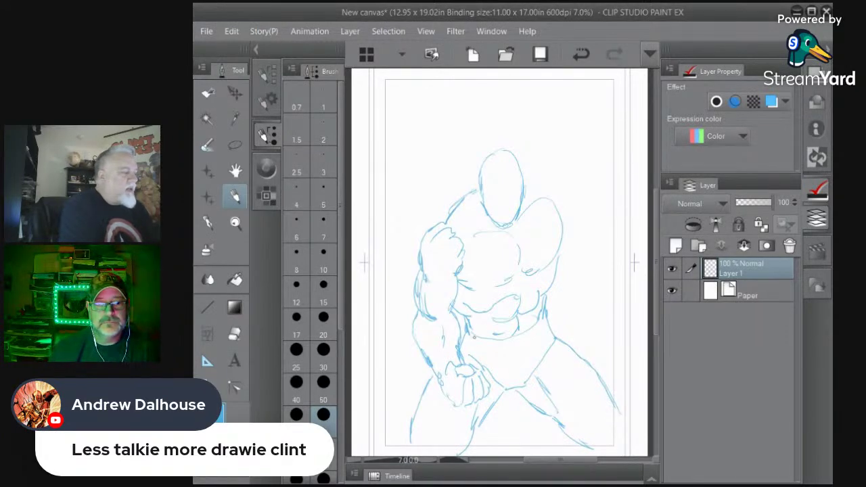
pyautogui.moveTo(472, 338); pyautogui.dragTo(533, 332)
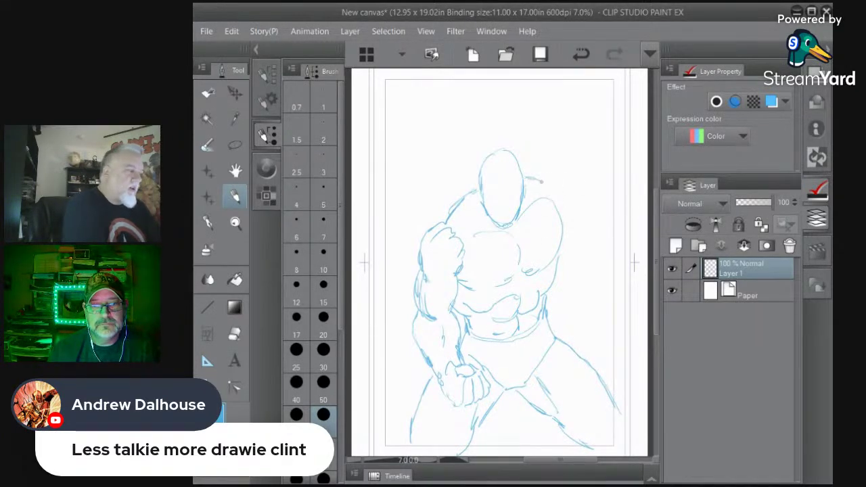
# Sketch the right-side shoulder and arm reaching outward to a clenched fist, and add the belt's lower edge
pyautogui.moveTo(542, 182)
pyautogui.mouseDown()
pyautogui.moveTo(562, 183)
pyautogui.moveTo(574, 199)
pyautogui.mouseUp()
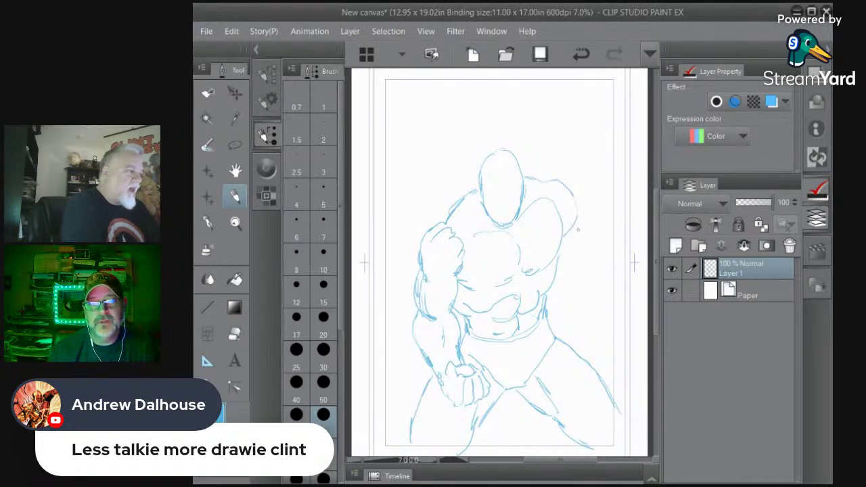
pyautogui.moveTo(571, 266)
pyautogui.mouseDown()
pyautogui.moveTo(581, 237)
pyautogui.moveTo(575, 224)
pyautogui.moveTo(607, 292)
pyautogui.mouseUp()
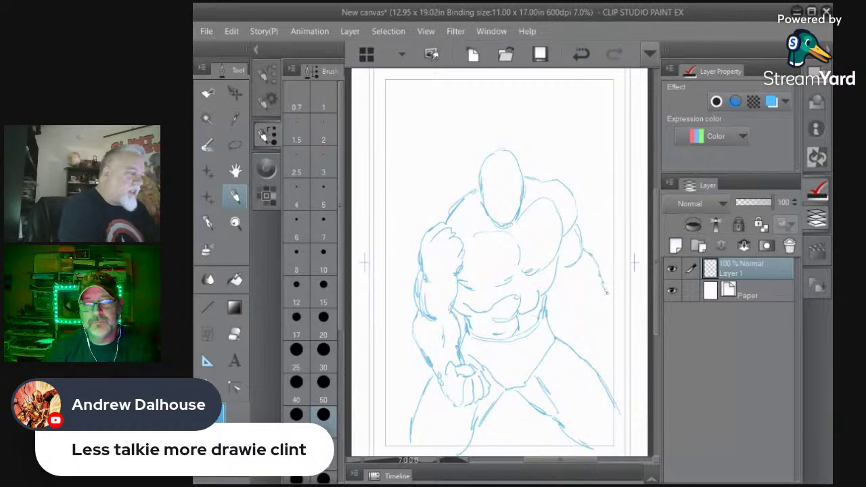
pyautogui.moveTo(554, 280); pyautogui.dragTo(588, 311)
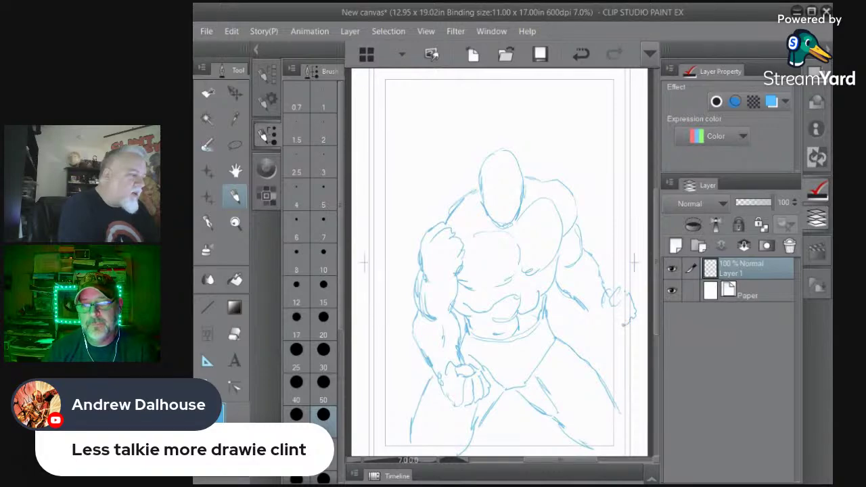
pyautogui.moveTo(613, 332); pyautogui.dragTo(606, 336)
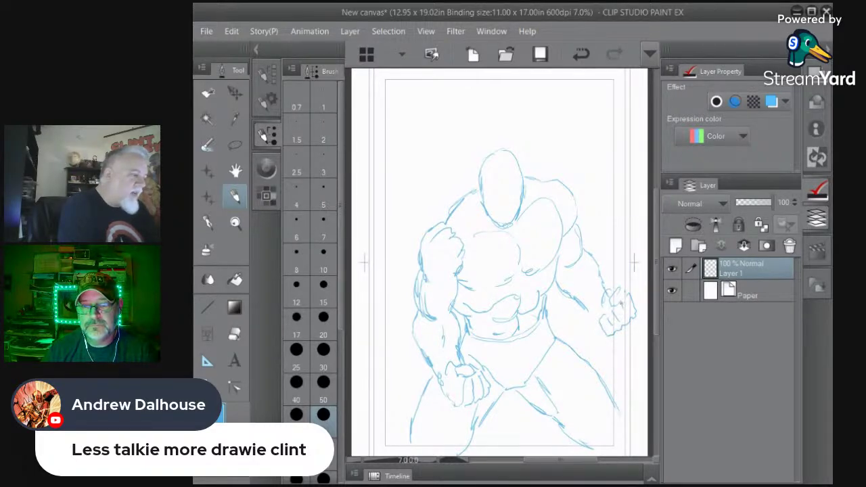
pyautogui.moveTo(621, 302)
pyautogui.mouseDown()
pyautogui.moveTo(626, 313)
pyautogui.moveTo(587, 316)
pyautogui.mouseUp()
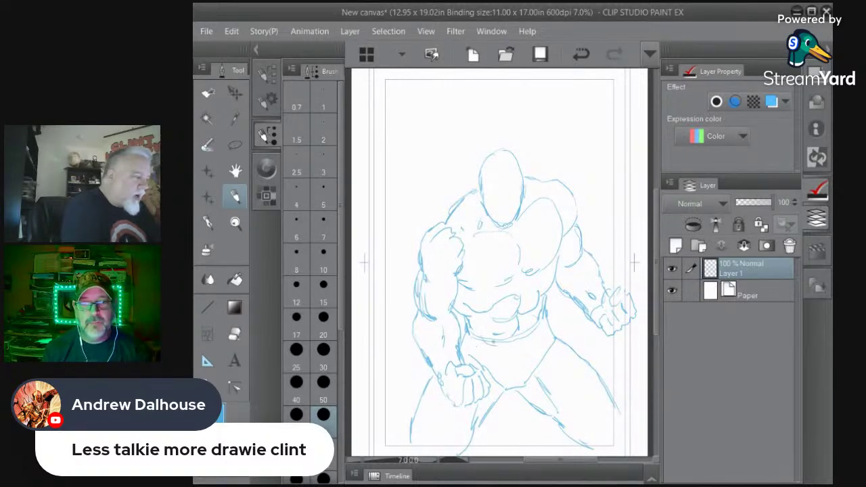
pyautogui.moveTo(469, 353)
pyautogui.mouseDown()
pyautogui.moveTo(510, 351)
pyautogui.moveTo(539, 338)
pyautogui.mouseUp()
pyautogui.click(498, 241)
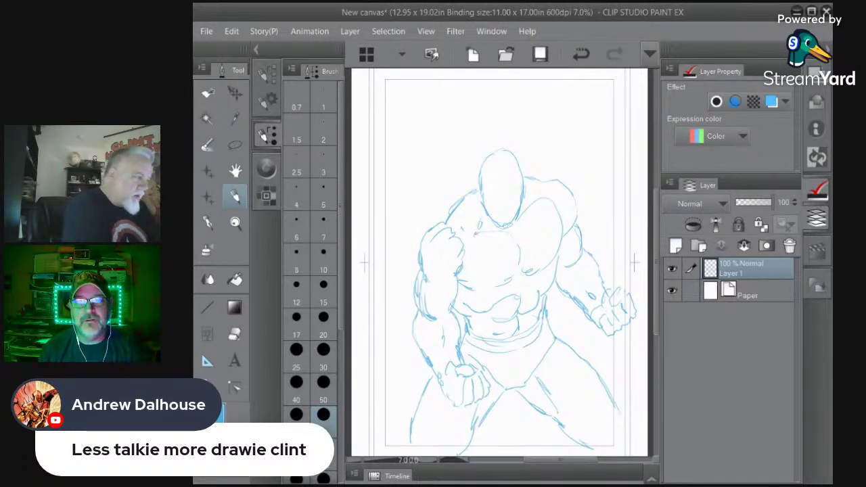
# Sketch the cape's neckline and pointed folds sweeping up and outward from the left-side shoulder
pyautogui.moveTo(494, 229); pyautogui.dragTo(472, 195)
pyautogui.moveTo(455, 232)
pyautogui.mouseDown()
pyautogui.moveTo(370, 163)
pyautogui.moveTo(449, 229)
pyautogui.moveTo(454, 223)
pyautogui.moveTo(367, 105)
pyautogui.mouseUp()
pyautogui.moveTo(369, 163)
pyautogui.mouseDown()
pyautogui.moveTo(379, 177)
pyautogui.moveTo(358, 178)
pyautogui.moveTo(423, 215)
pyautogui.mouseUp()
pyautogui.moveTo(383, 188)
pyautogui.mouseDown()
pyautogui.moveTo(378, 234)
pyautogui.moveTo(418, 253)
pyautogui.mouseUp()
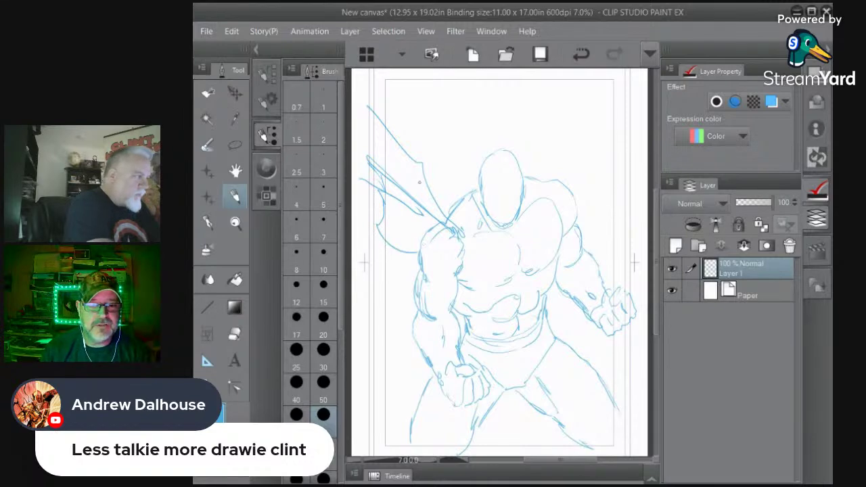
# Sketch the billowing cape behind the left-side shoulder and its raised folds around the head and right-side shoulder
pyautogui.moveTo(419, 182); pyautogui.dragTo(461, 222)
pyautogui.moveTo(401, 145); pyautogui.dragTo(462, 144)
pyautogui.moveTo(524, 198)
pyautogui.mouseDown()
pyautogui.moveTo(533, 182)
pyautogui.moveTo(519, 167)
pyautogui.mouseUp()
pyautogui.moveTo(472, 147)
pyautogui.mouseDown()
pyautogui.moveTo(520, 127)
pyautogui.moveTo(540, 150)
pyautogui.moveTo(541, 197)
pyautogui.mouseUp()
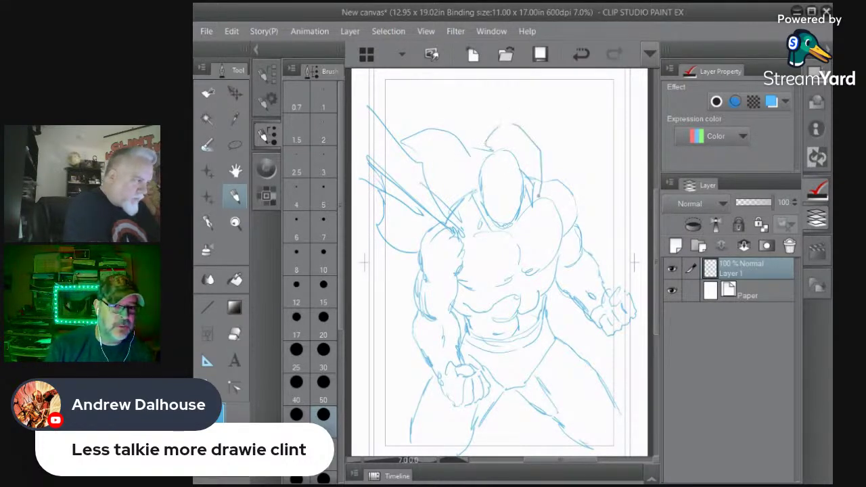
pyautogui.moveTo(549, 156); pyautogui.dragTo(545, 201)
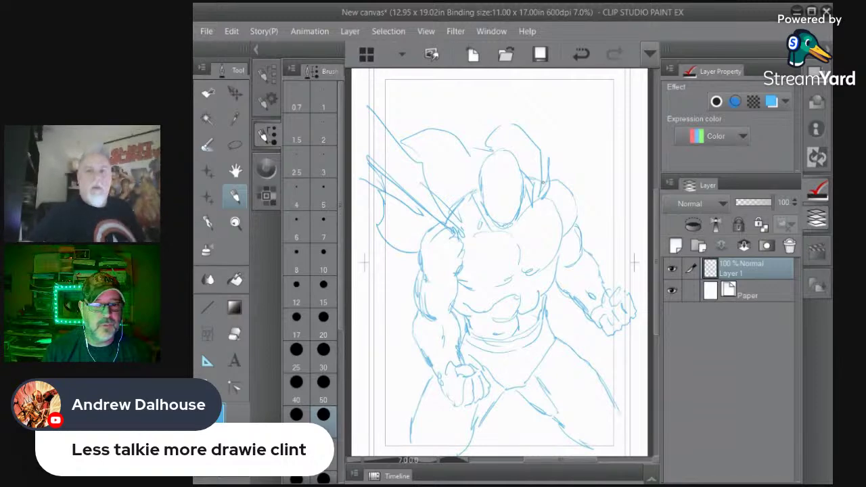
# Set the pencil brush size to 20 and sketch thin angled brows and a nose with nostrils inside the head oval
pyautogui.scroll(7, 509, 196)
pyautogui.scroll(-1, 512, 186)
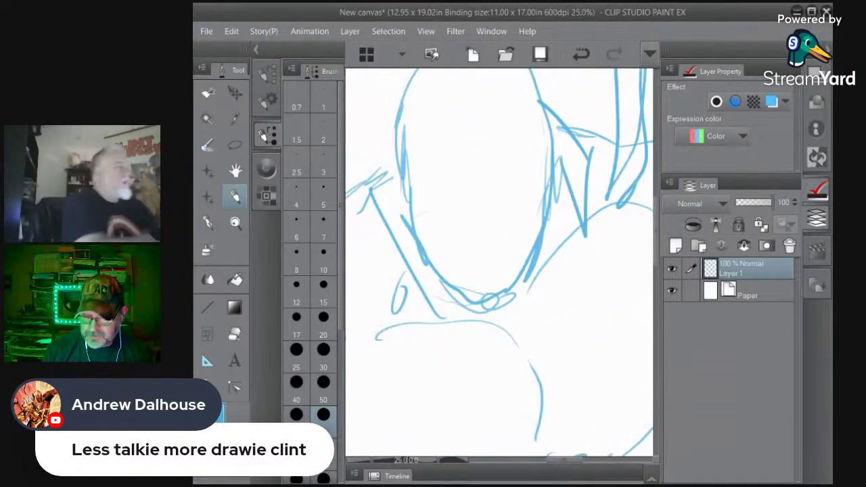
pyautogui.click(234, 172)
pyautogui.moveTo(478, 180)
pyautogui.mouseDown()
pyautogui.moveTo(539, 268)
pyautogui.moveTo(493, 319)
pyautogui.mouseUp()
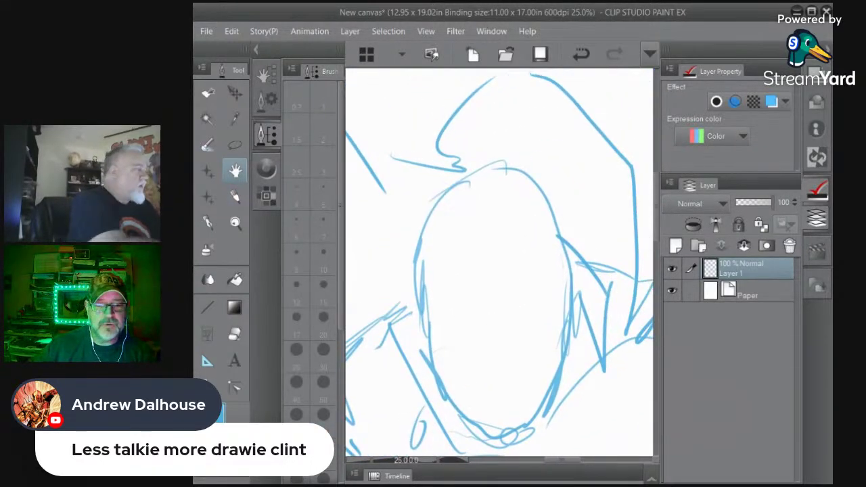
pyautogui.click(236, 196)
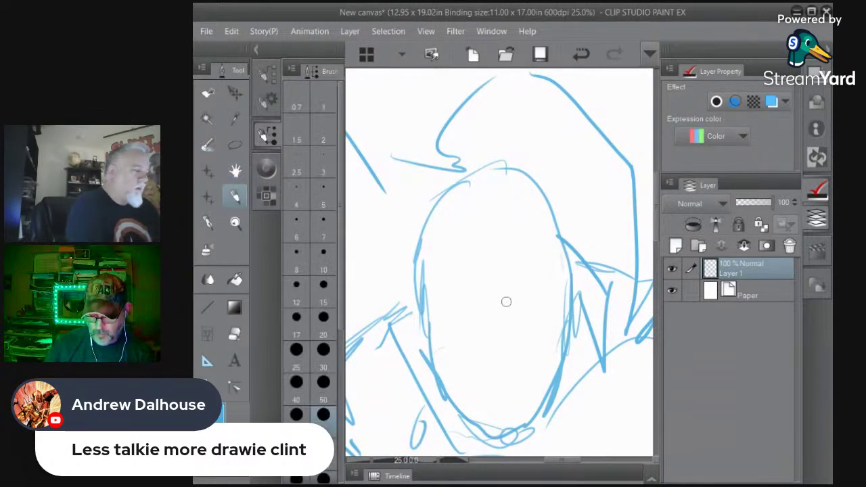
pyautogui.click(322, 328)
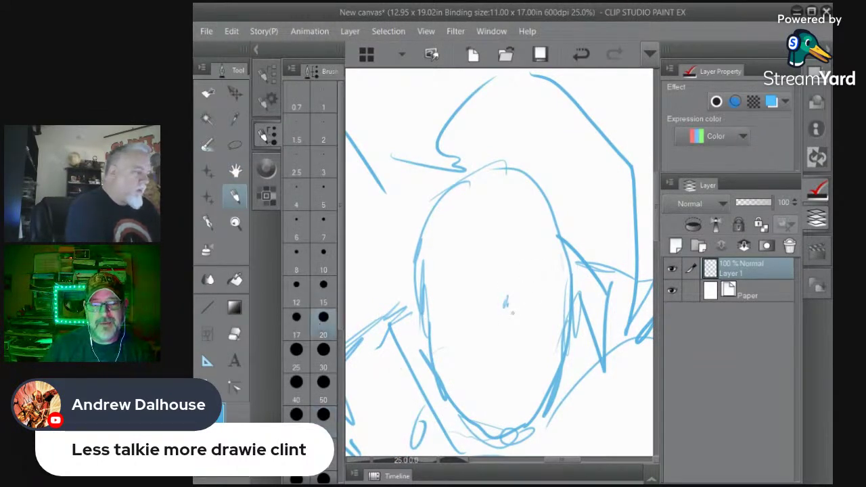
pyautogui.moveTo(524, 305); pyautogui.dragTo(545, 293)
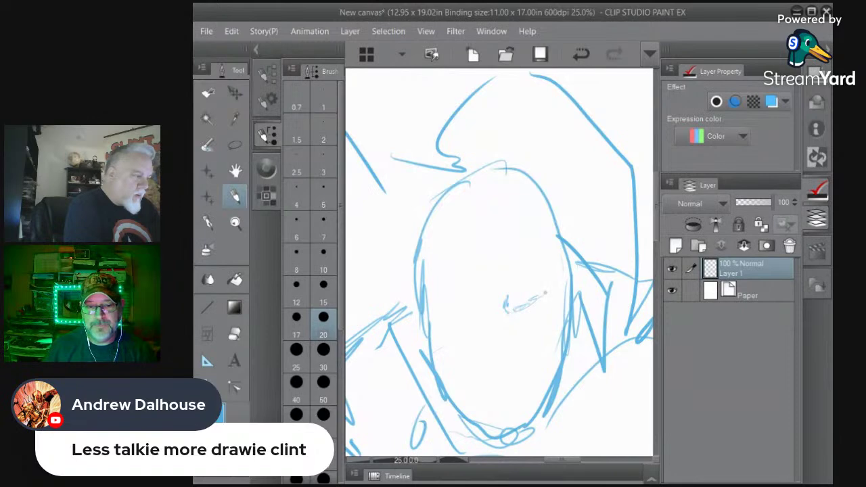
pyautogui.moveTo(504, 312); pyautogui.dragTo(541, 298)
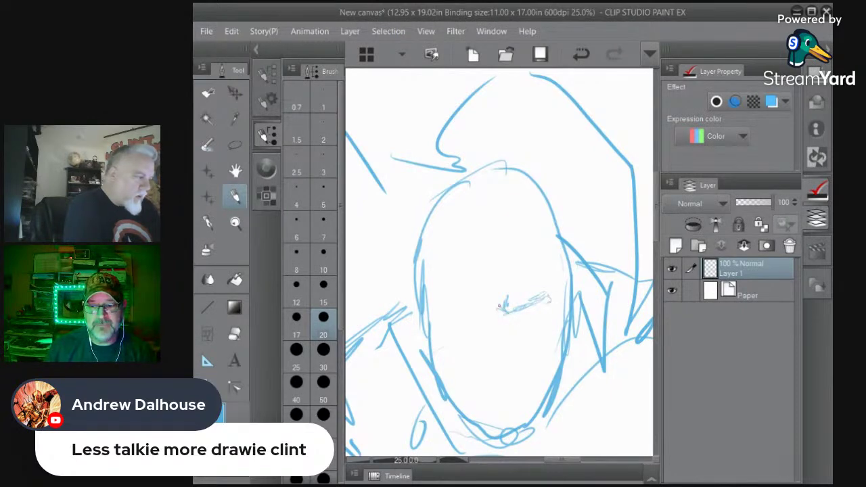
pyautogui.moveTo(481, 311)
pyautogui.mouseDown()
pyautogui.moveTo(434, 301)
pyautogui.moveTo(471, 312)
pyautogui.moveTo(502, 334)
pyautogui.moveTo(501, 362)
pyautogui.mouseUp()
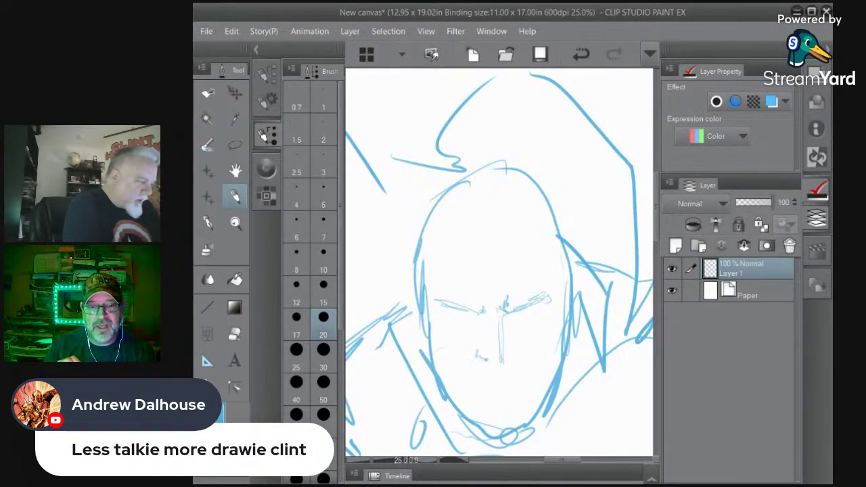
pyautogui.moveTo(496, 362); pyautogui.dragTo(509, 356)
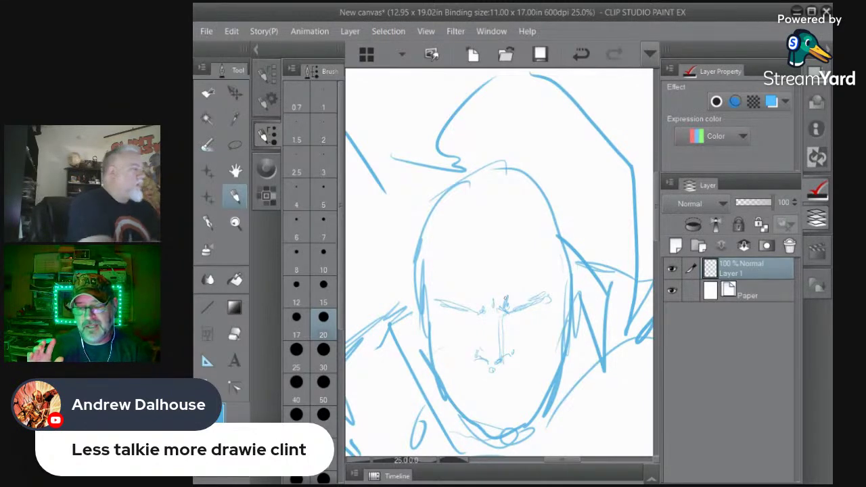
# Erase the thin brows and redraw them as heavy furrowed eyebrows with narrow glaring eyes beneath and frown lines between
pyautogui.press('e')
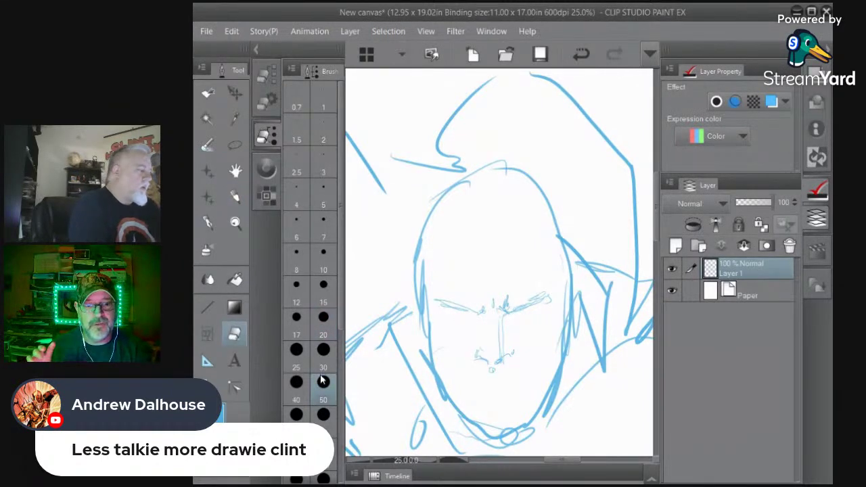
pyautogui.moveTo(547, 299)
pyautogui.mouseDown()
pyautogui.moveTo(499, 316)
pyautogui.moveTo(488, 306)
pyautogui.moveTo(443, 306)
pyautogui.moveTo(500, 306)
pyautogui.moveTo(477, 300)
pyautogui.moveTo(518, 293)
pyautogui.moveTo(443, 303)
pyautogui.moveTo(417, 288)
pyautogui.mouseUp()
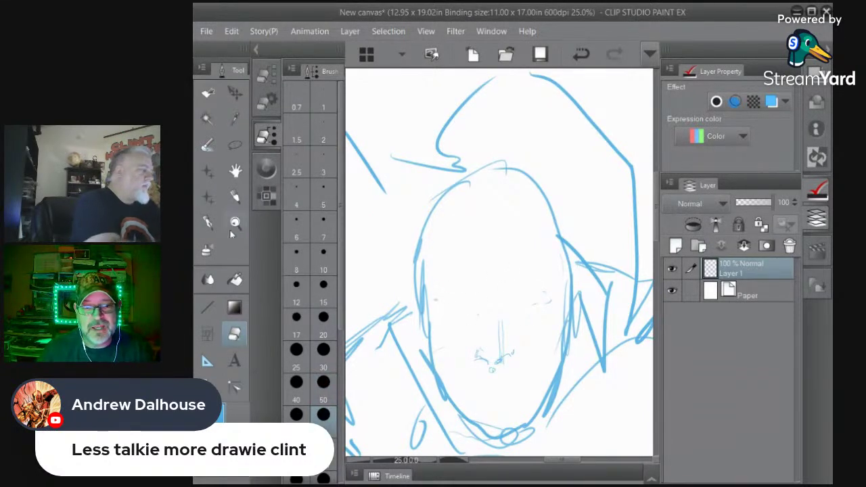
pyautogui.press('p')
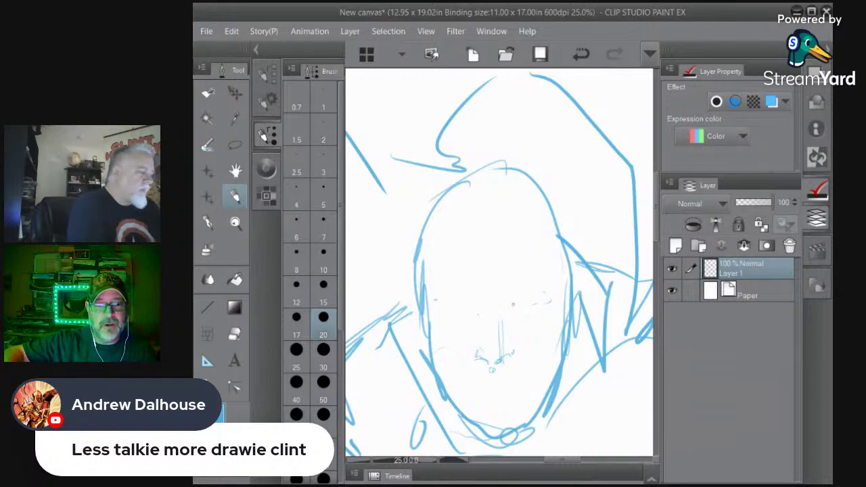
pyautogui.moveTo(512, 305); pyautogui.dragTo(506, 311)
pyautogui.moveTo(506, 309); pyautogui.dragTo(552, 293)
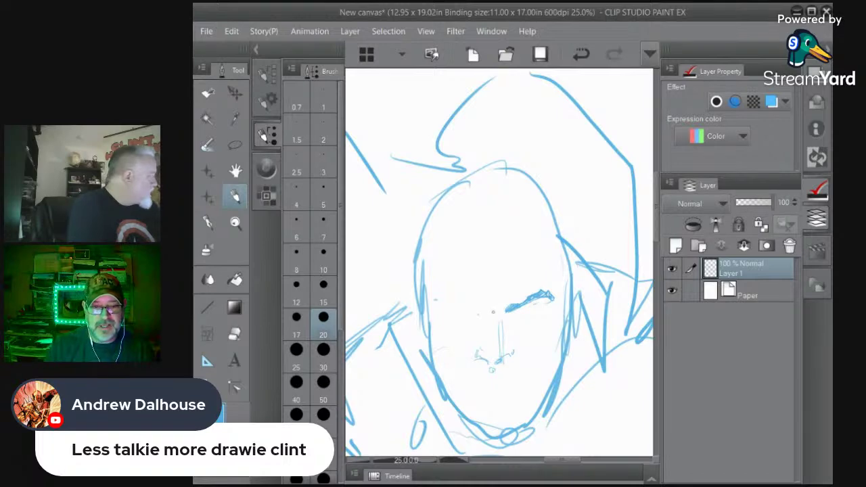
pyautogui.moveTo(510, 311); pyautogui.dragTo(540, 304)
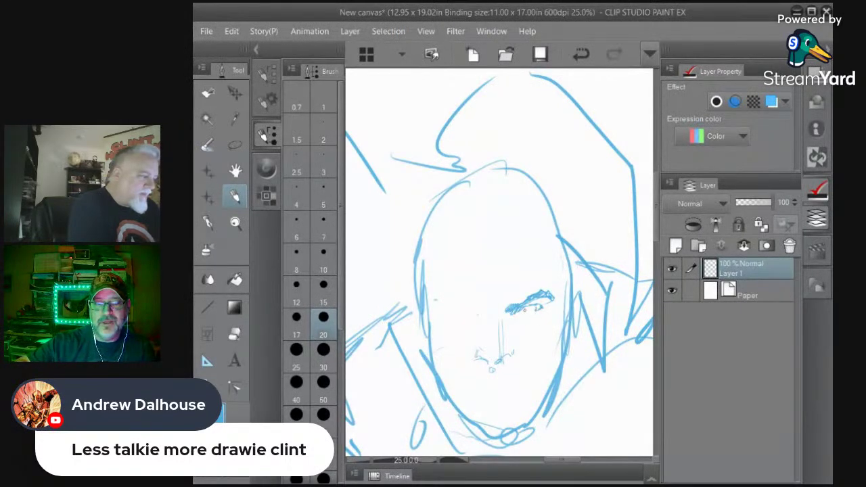
pyautogui.moveTo(529, 307); pyautogui.dragTo(509, 323)
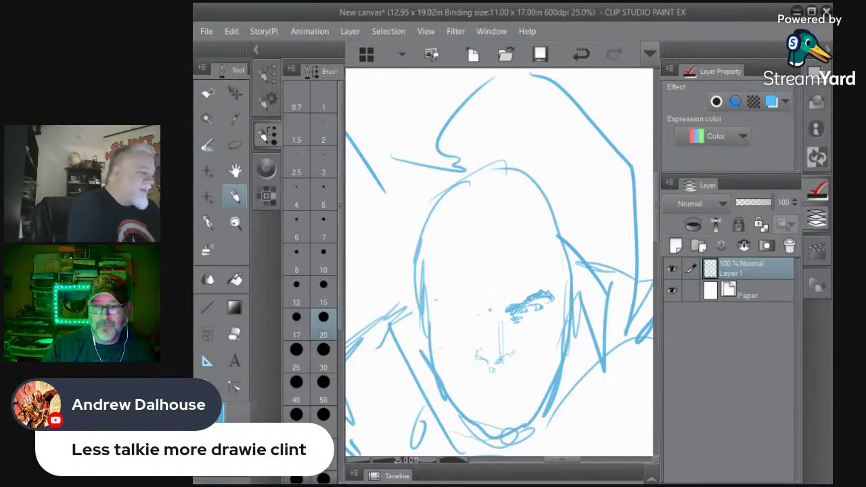
pyautogui.moveTo(483, 294)
pyautogui.mouseDown()
pyautogui.moveTo(468, 319)
pyautogui.moveTo(471, 308)
pyautogui.moveTo(438, 302)
pyautogui.moveTo(459, 311)
pyautogui.mouseUp()
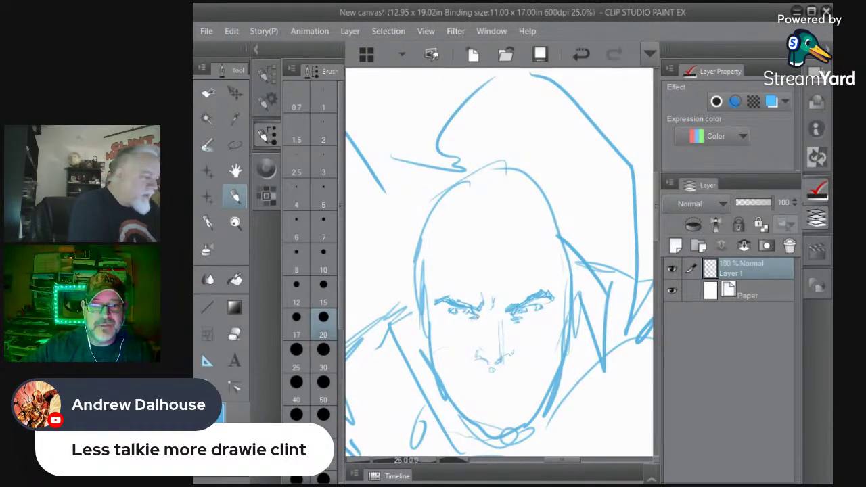
# Add short creases beneath both eyes and strengthen the right-side edge of the nose
pyautogui.moveTo(479, 315); pyautogui.dragTo(463, 325)
pyautogui.moveTo(533, 331)
pyautogui.mouseDown()
pyautogui.moveTo(514, 326)
pyautogui.moveTo(538, 330)
pyautogui.moveTo(529, 337)
pyautogui.mouseUp()
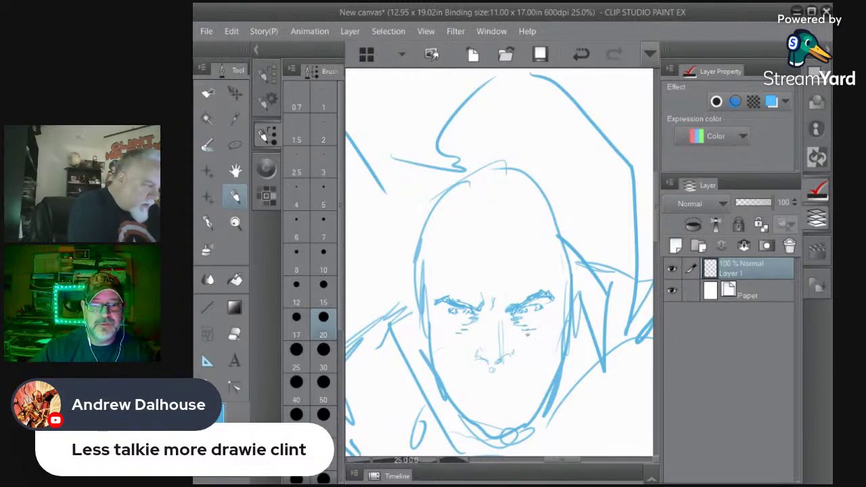
pyautogui.moveTo(499, 309)
pyautogui.mouseDown()
pyautogui.moveTo(500, 344)
pyautogui.moveTo(509, 349)
pyautogui.mouseUp()
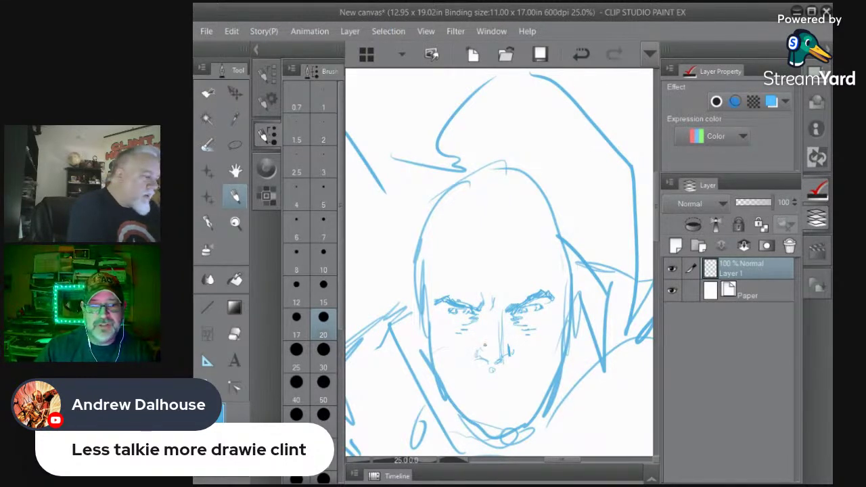
# Darken the nostrils and sketch a downturned frowning mouth with a shaded lower lip beneath the nose
pyautogui.moveTo(480, 344)
pyautogui.mouseDown()
pyautogui.moveTo(477, 357)
pyautogui.moveTo(501, 361)
pyautogui.moveTo(498, 368)
pyautogui.moveTo(506, 360)
pyautogui.mouseUp()
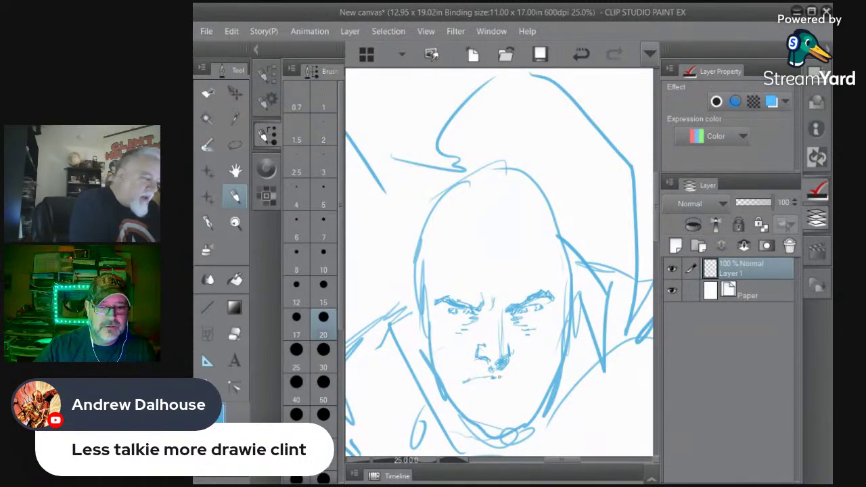
pyautogui.moveTo(500, 377); pyautogui.dragTo(526, 381)
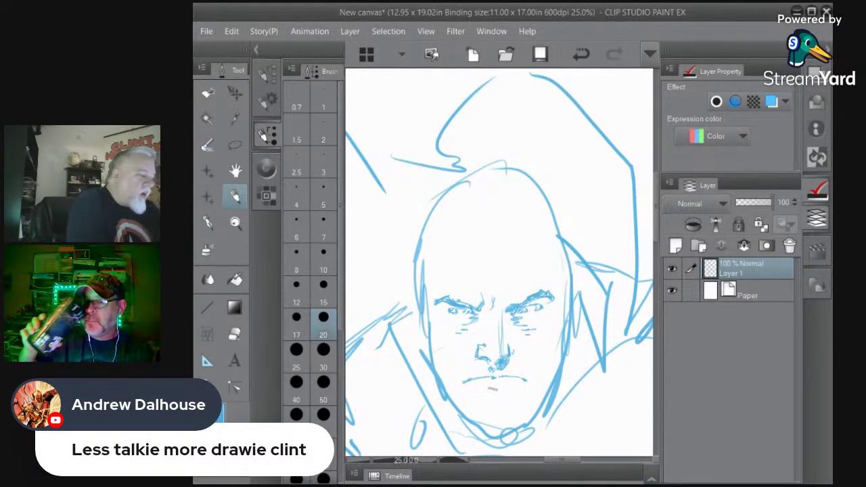
pyautogui.moveTo(489, 389)
pyautogui.mouseDown()
pyautogui.moveTo(506, 391)
pyautogui.moveTo(484, 395)
pyautogui.moveTo(504, 396)
pyautogui.mouseUp()
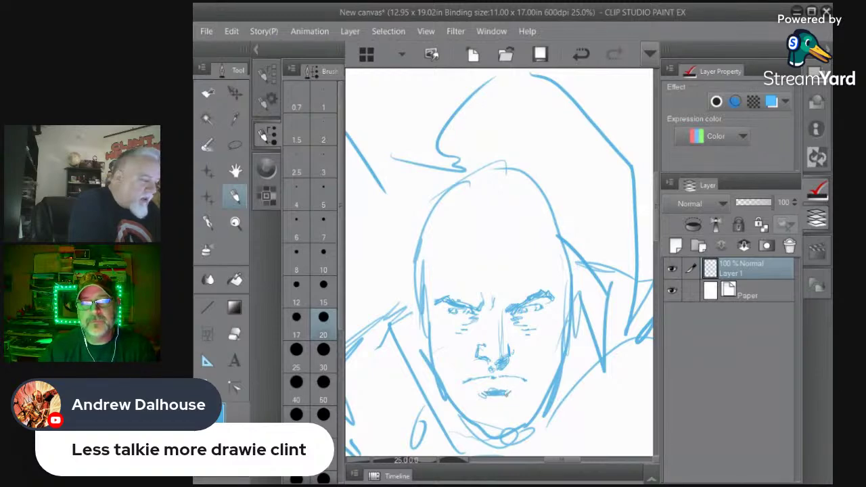
# Add frown lines between the brows, short forehead creases and a left-side cheekbone stroke
pyautogui.moveTo(502, 310); pyautogui.dragTo(503, 354)
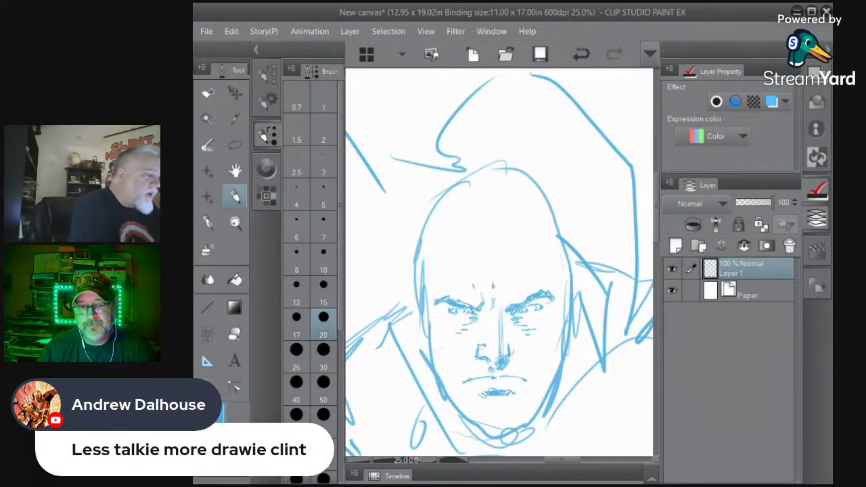
pyautogui.moveTo(447, 274); pyautogui.dragTo(458, 269)
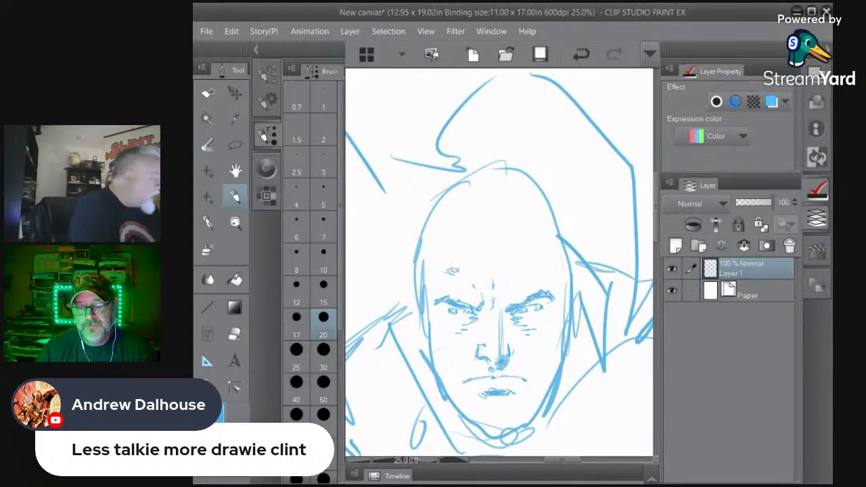
pyautogui.moveTo(528, 271); pyautogui.dragTo(508, 288)
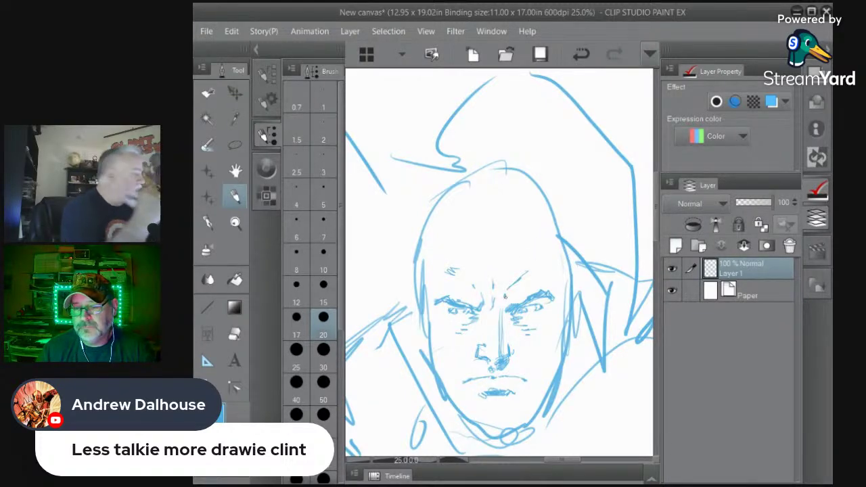
pyautogui.moveTo(437, 343); pyautogui.dragTo(448, 367)
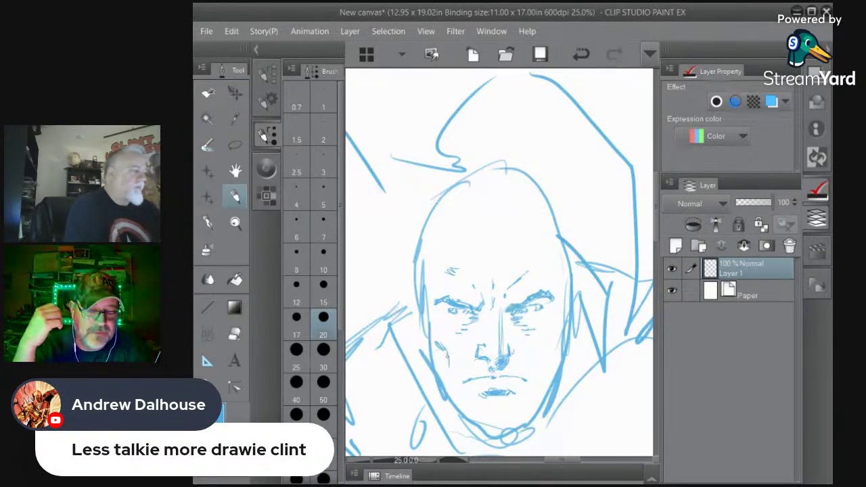
# Select the mouth and lower lip and move them slightly up toward the nose
pyautogui.press('m')
pyautogui.moveTo(526, 335)
pyautogui.mouseDown()
pyautogui.moveTo(466, 343)
pyautogui.moveTo(459, 396)
pyautogui.moveTo(517, 406)
pyautogui.moveTo(546, 385)
pyautogui.moveTo(501, 365)
pyautogui.mouseUp()
pyautogui.click(235, 93)
pyautogui.click(393, 422)
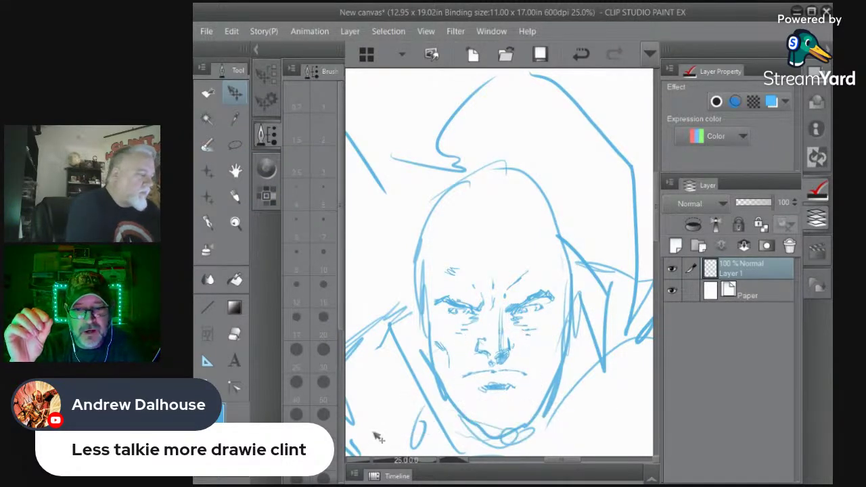
# Erase most of the old head oval along both sides of the face and jaw
pyautogui.click(234, 334)
pyautogui.moveTo(422, 264)
pyautogui.mouseDown()
pyautogui.moveTo(433, 369)
pyautogui.moveTo(464, 420)
pyautogui.moveTo(515, 430)
pyautogui.moveTo(563, 325)
pyautogui.moveTo(566, 279)
pyautogui.moveTo(545, 201)
pyautogui.moveTo(554, 268)
pyautogui.mouseUp()
pyautogui.press('p')
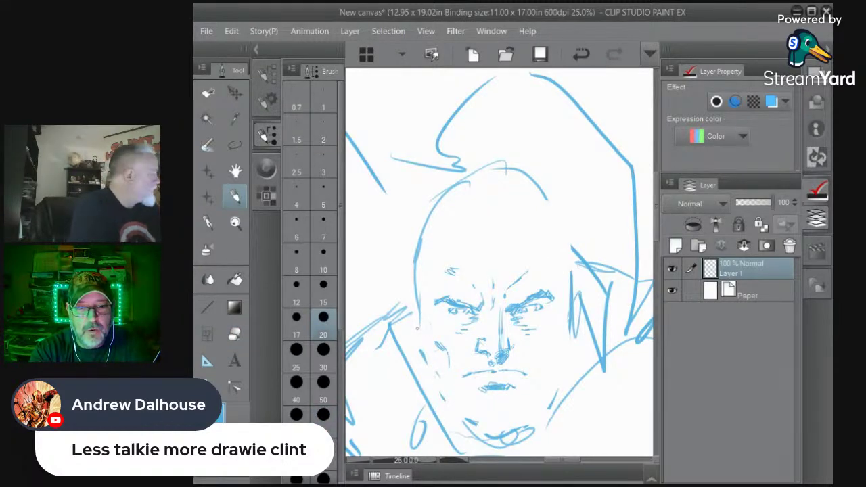
# Sketch shaded cheek hollows on both sides, the chin shadow and creases beside the mouth
pyautogui.moveTo(446, 312)
pyautogui.mouseDown()
pyautogui.moveTo(434, 320)
pyautogui.moveTo(435, 341)
pyautogui.moveTo(445, 354)
pyautogui.moveTo(452, 346)
pyautogui.mouseUp()
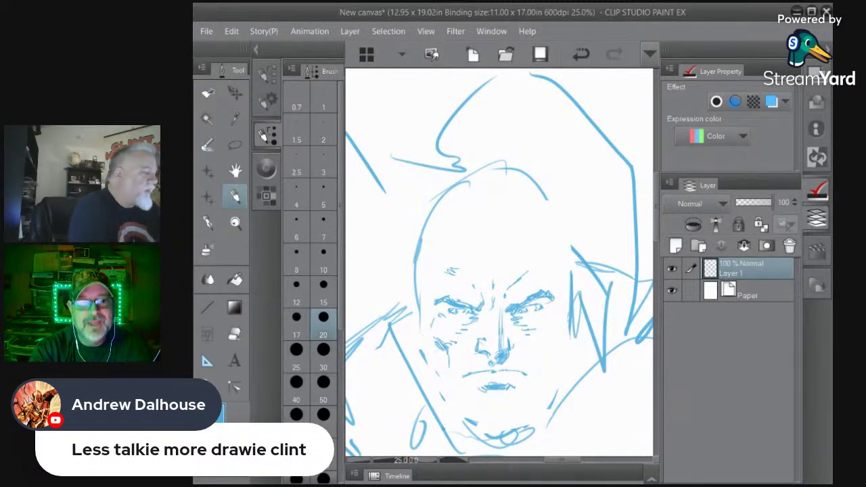
pyautogui.moveTo(507, 391)
pyautogui.mouseDown()
pyautogui.moveTo(511, 427)
pyautogui.moveTo(520, 420)
pyautogui.mouseUp()
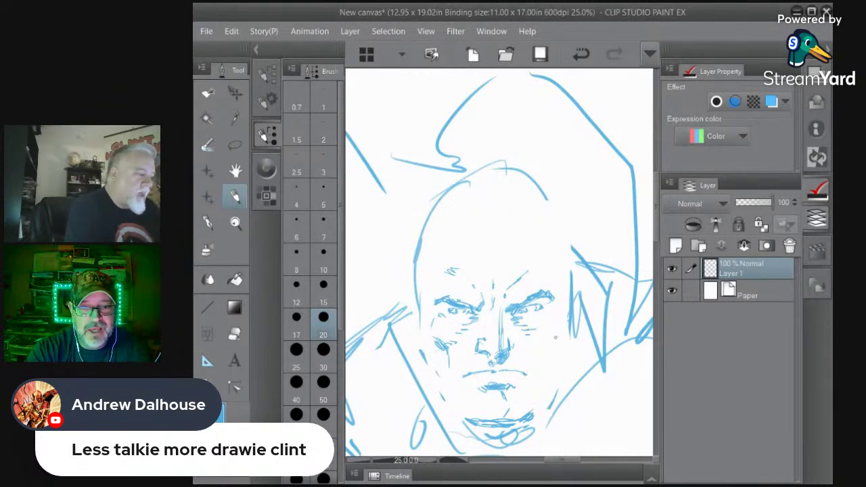
pyautogui.moveTo(556, 335)
pyautogui.mouseDown()
pyautogui.moveTo(540, 350)
pyautogui.moveTo(538, 386)
pyautogui.moveTo(529, 393)
pyautogui.mouseUp()
pyautogui.moveTo(464, 385)
pyautogui.mouseDown()
pyautogui.moveTo(450, 398)
pyautogui.moveTo(457, 398)
pyautogui.mouseUp()
pyautogui.moveTo(467, 391)
pyautogui.mouseDown()
pyautogui.moveTo(458, 400)
pyautogui.moveTo(452, 393)
pyautogui.mouseUp()
pyautogui.moveTo(458, 383); pyautogui.dragTo(449, 393)
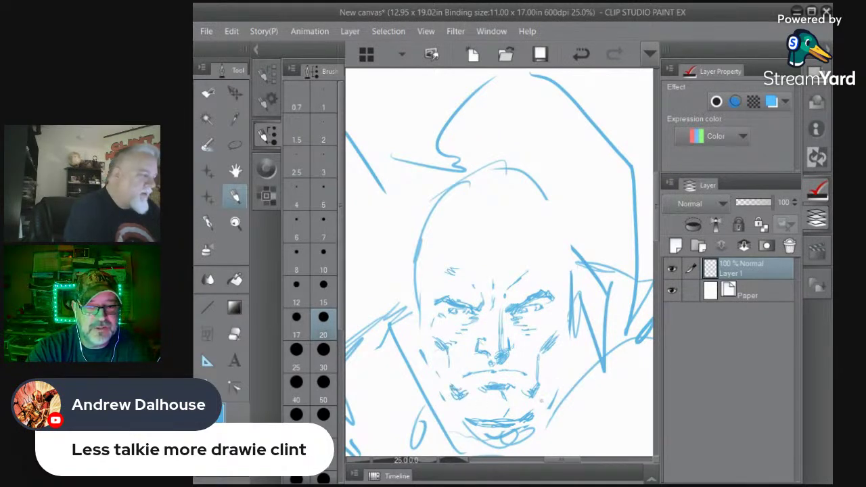
# Sketch the right-side jawline and erase leftover oval lines around the jaw and chin
pyautogui.moveTo(540, 404)
pyautogui.mouseDown()
pyautogui.moveTo(527, 421)
pyautogui.moveTo(534, 408)
pyautogui.mouseUp()
pyautogui.moveTo(555, 387)
pyautogui.mouseDown()
pyautogui.moveTo(533, 412)
pyautogui.moveTo(563, 365)
pyautogui.moveTo(569, 273)
pyautogui.mouseUp()
pyautogui.press('e')
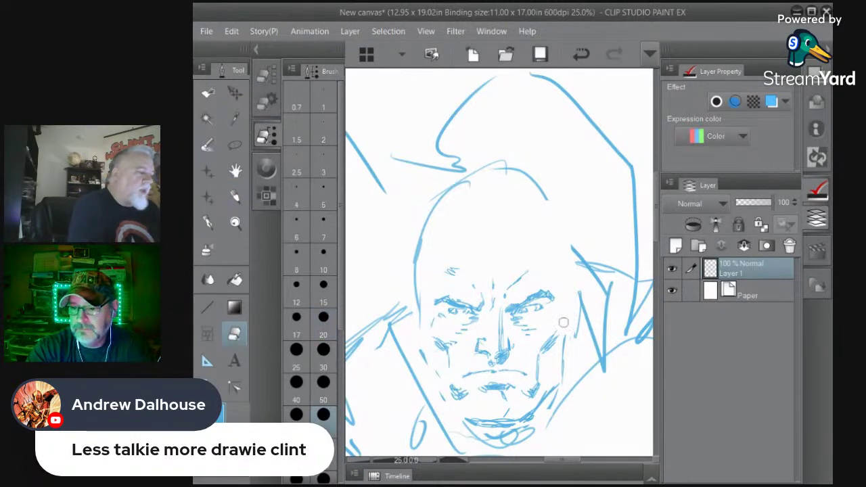
pyautogui.moveTo(514, 434)
pyautogui.mouseDown()
pyautogui.moveTo(472, 432)
pyautogui.moveTo(514, 417)
pyautogui.moveTo(508, 432)
pyautogui.moveTo(453, 422)
pyautogui.moveTo(422, 359)
pyautogui.moveTo(415, 246)
pyautogui.moveTo(431, 261)
pyautogui.moveTo(437, 249)
pyautogui.moveTo(429, 373)
pyautogui.moveTo(465, 419)
pyautogui.mouseUp()
pyautogui.press('p')
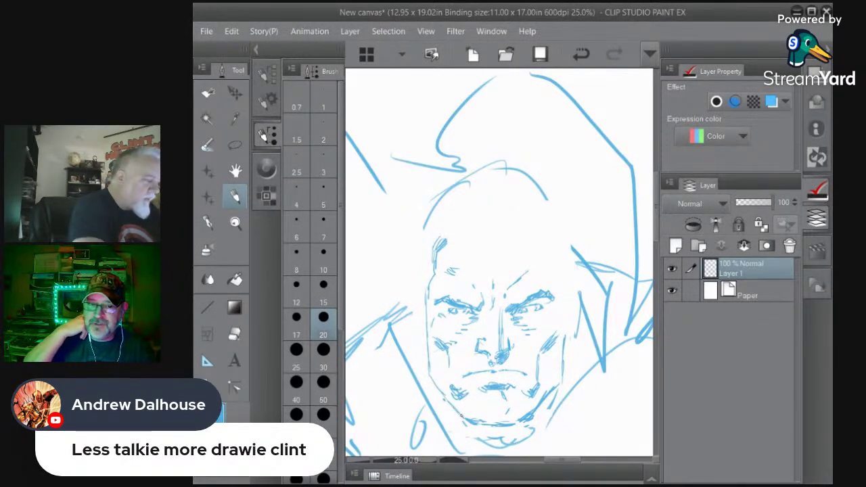
# Strengthen the right-side jaw and draw that side's face contour up past the eye to the temple
pyautogui.moveTo(530, 416)
pyautogui.mouseDown()
pyautogui.moveTo(561, 376)
pyautogui.moveTo(562, 337)
pyautogui.mouseUp()
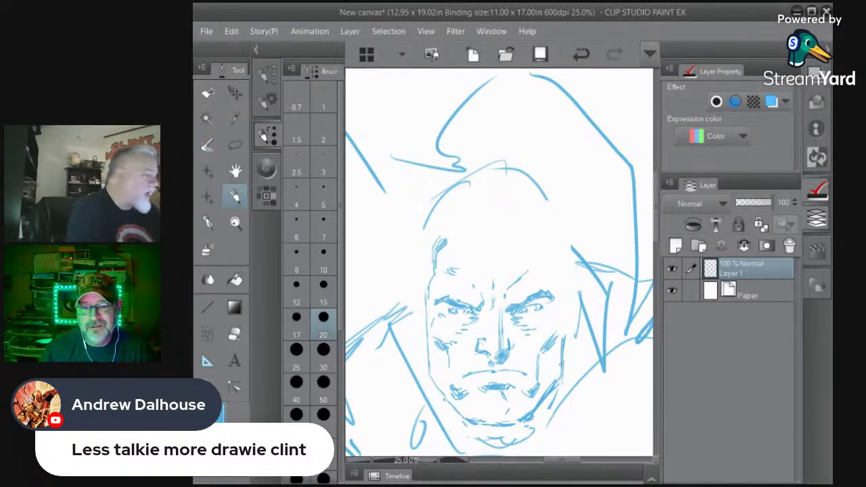
pyautogui.moveTo(559, 295)
pyautogui.mouseDown()
pyautogui.moveTo(558, 330)
pyautogui.moveTo(562, 295)
pyautogui.mouseUp()
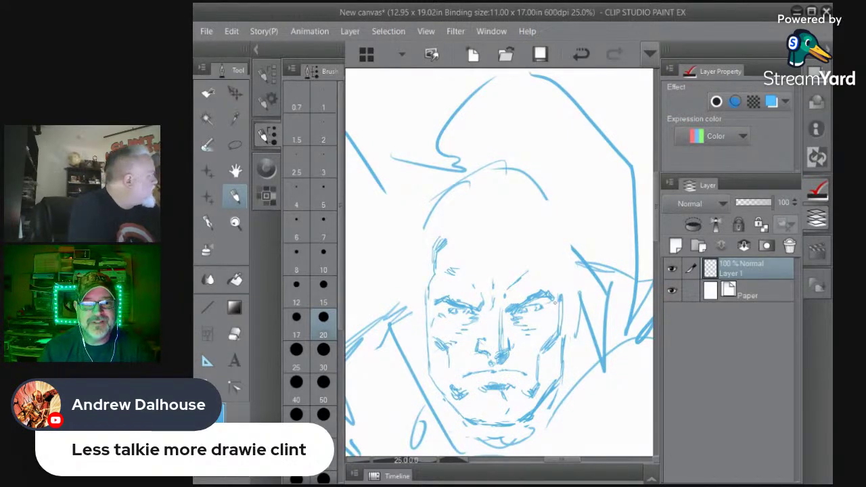
pyautogui.moveTo(558, 337)
pyautogui.mouseDown()
pyautogui.moveTo(557, 377)
pyautogui.moveTo(559, 338)
pyautogui.mouseUp()
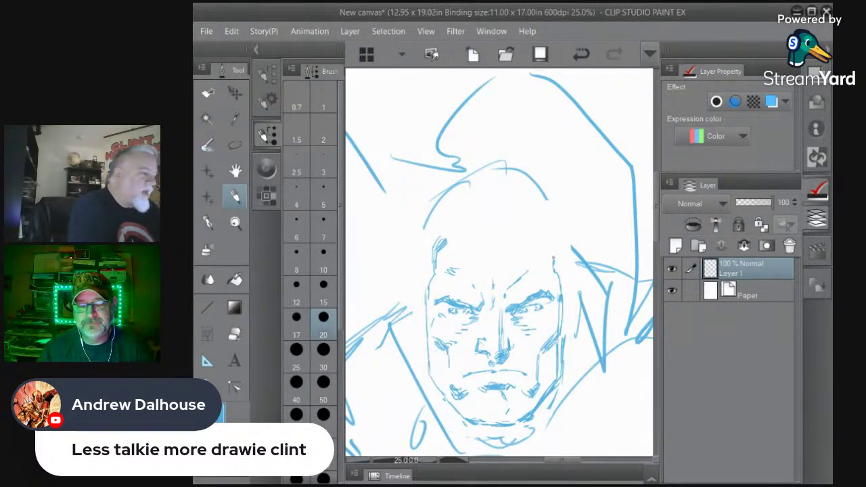
# Sketch the hairline with a curled forelock over the forehead and begin the left-side ear
pyautogui.moveTo(539, 234)
pyautogui.mouseDown()
pyautogui.moveTo(490, 229)
pyautogui.moveTo(495, 241)
pyautogui.moveTo(479, 239)
pyautogui.moveTo(477, 269)
pyautogui.moveTo(479, 262)
pyautogui.moveTo(467, 277)
pyautogui.moveTo(487, 260)
pyautogui.moveTo(472, 256)
pyautogui.moveTo(481, 228)
pyautogui.moveTo(465, 250)
pyautogui.moveTo(467, 228)
pyautogui.moveTo(449, 253)
pyautogui.moveTo(440, 239)
pyautogui.mouseUp()
pyautogui.moveTo(497, 241)
pyautogui.mouseDown()
pyautogui.moveTo(501, 221)
pyautogui.moveTo(507, 237)
pyautogui.mouseUp()
pyautogui.moveTo(426, 314); pyautogui.dragTo(410, 278)
# Erase the top of the old head oval and the cape lines crowding both sides of the face
pyautogui.press('e')
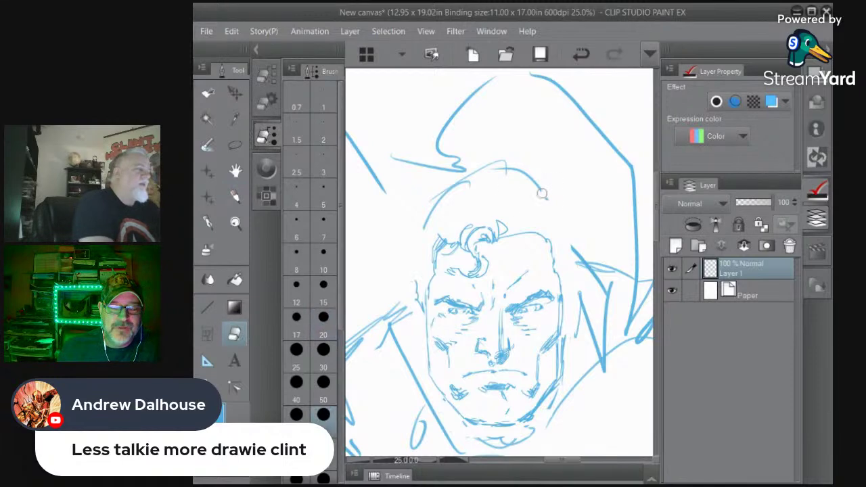
pyautogui.moveTo(542, 192)
pyautogui.mouseDown()
pyautogui.moveTo(474, 169)
pyautogui.moveTo(466, 188)
pyautogui.moveTo(487, 178)
pyautogui.mouseUp()
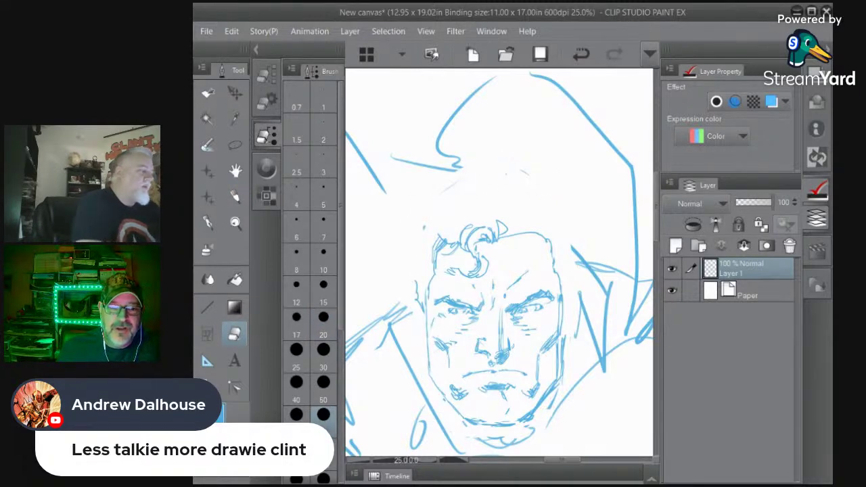
pyautogui.click(324, 446)
pyautogui.click(235, 196)
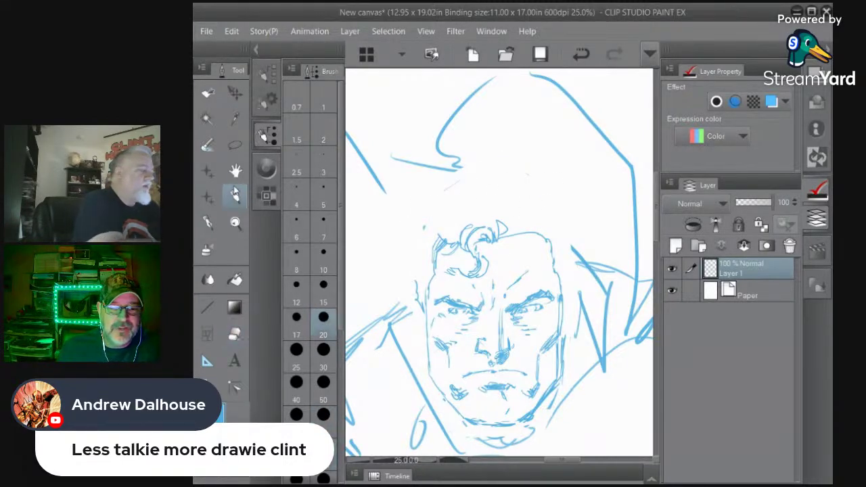
pyautogui.click(234, 334)
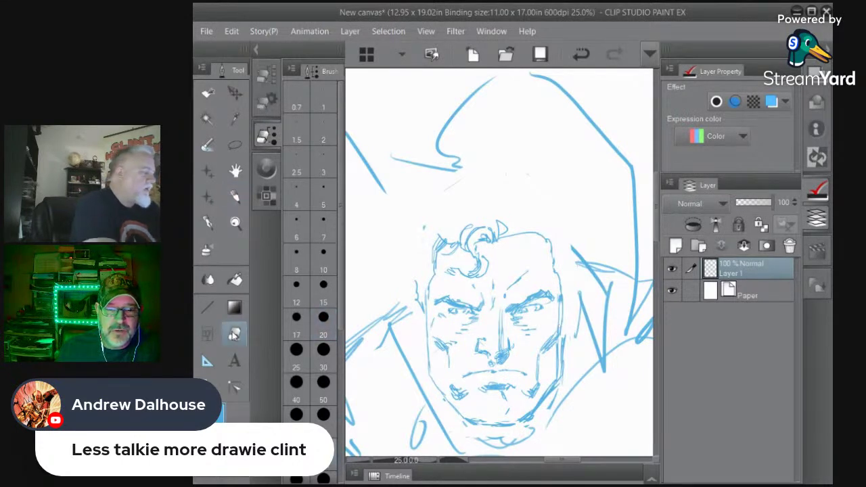
pyautogui.moveTo(566, 341)
pyautogui.mouseDown()
pyautogui.moveTo(564, 398)
pyautogui.moveTo(547, 418)
pyautogui.moveTo(583, 375)
pyautogui.moveTo(580, 268)
pyautogui.moveTo(609, 270)
pyautogui.mouseUp()
pyautogui.moveTo(406, 315)
pyautogui.mouseDown()
pyautogui.moveTo(368, 327)
pyautogui.moveTo(375, 337)
pyautogui.moveTo(406, 319)
pyautogui.moveTo(360, 363)
pyautogui.mouseUp()
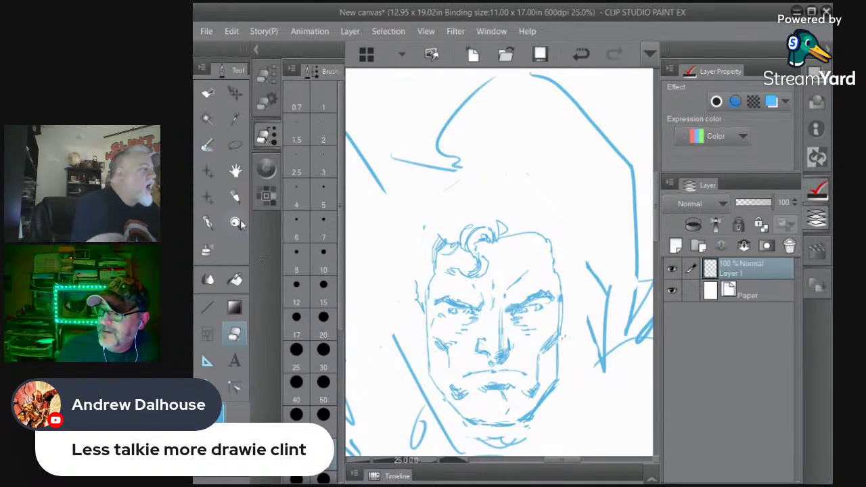
# Sketch hair tufts above the forehead and at the right-side temple, and draw both ears
pyautogui.click(234, 196)
pyautogui.moveTo(513, 217)
pyautogui.mouseDown()
pyautogui.moveTo(507, 235)
pyautogui.moveTo(520, 233)
pyautogui.mouseUp()
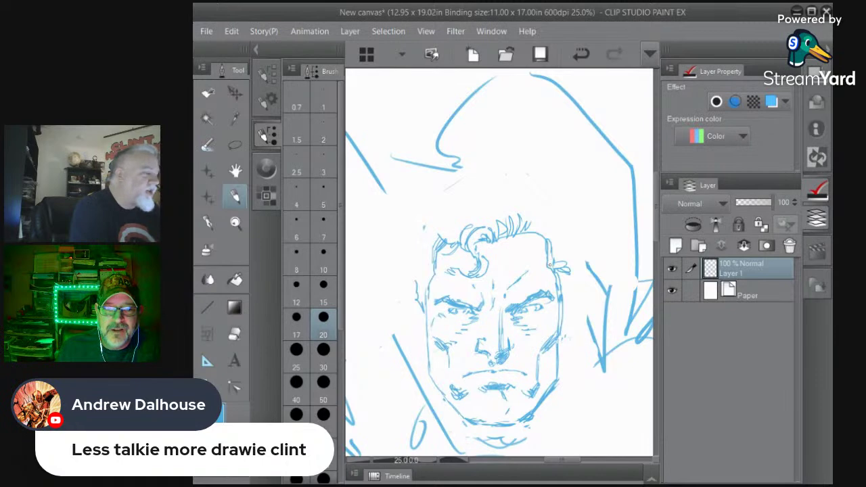
pyautogui.moveTo(574, 278)
pyautogui.mouseDown()
pyautogui.moveTo(562, 309)
pyautogui.moveTo(568, 334)
pyautogui.mouseUp()
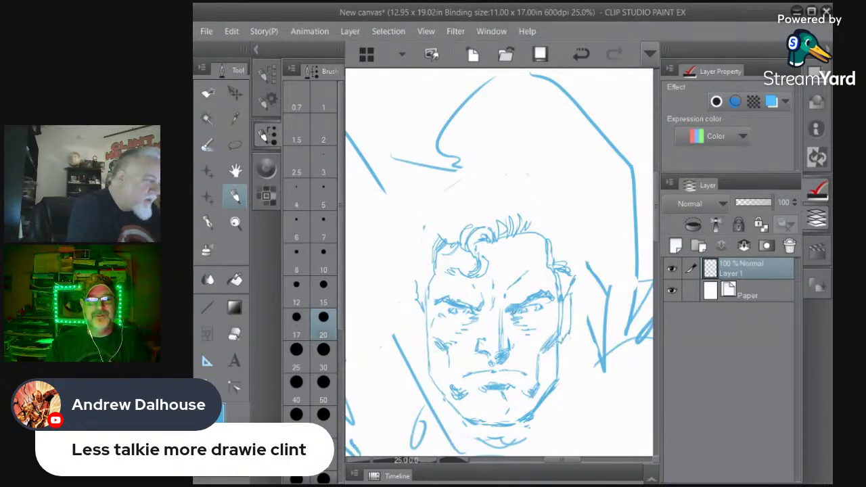
pyautogui.moveTo(419, 290); pyautogui.dragTo(414, 323)
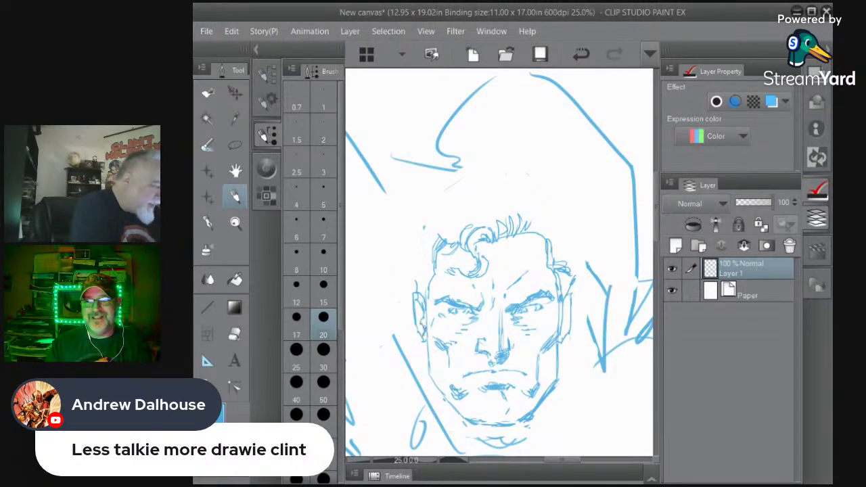
pyautogui.moveTo(570, 301)
pyautogui.mouseDown()
pyautogui.moveTo(564, 326)
pyautogui.moveTo(570, 313)
pyautogui.mouseUp()
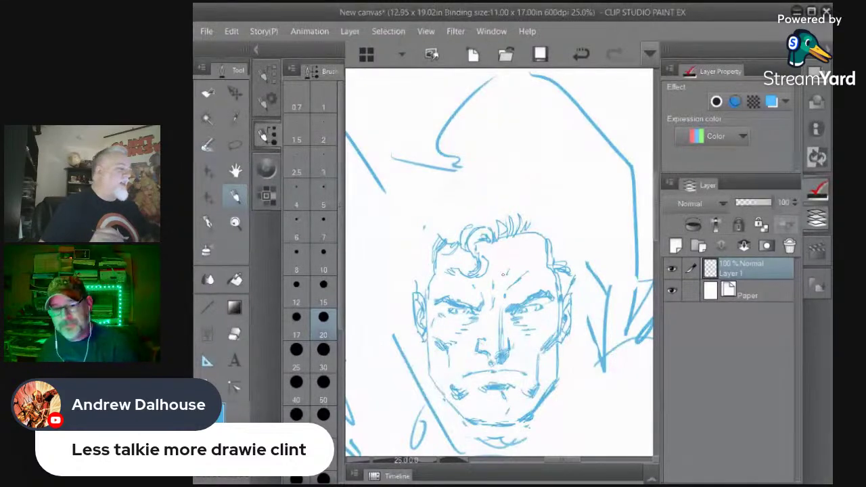
# Lasso the left-side eye and brow, rotate and shift them slightly toward the nose, apply the transform, and deselect
pyautogui.click(236, 145)
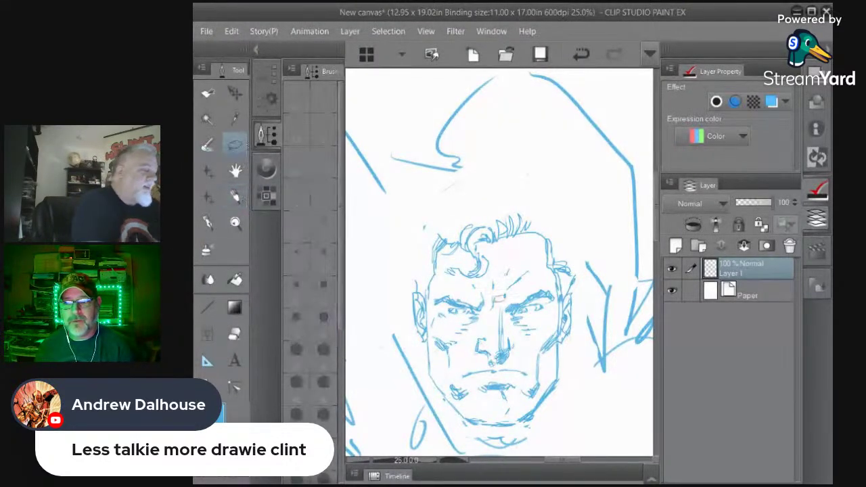
pyautogui.moveTo(494, 298)
pyautogui.mouseDown()
pyautogui.moveTo(488, 294)
pyautogui.moveTo(481, 318)
pyautogui.moveTo(456, 331)
pyautogui.moveTo(431, 303)
pyautogui.moveTo(471, 288)
pyautogui.moveTo(486, 298)
pyautogui.mouseUp()
pyautogui.click(495, 353)
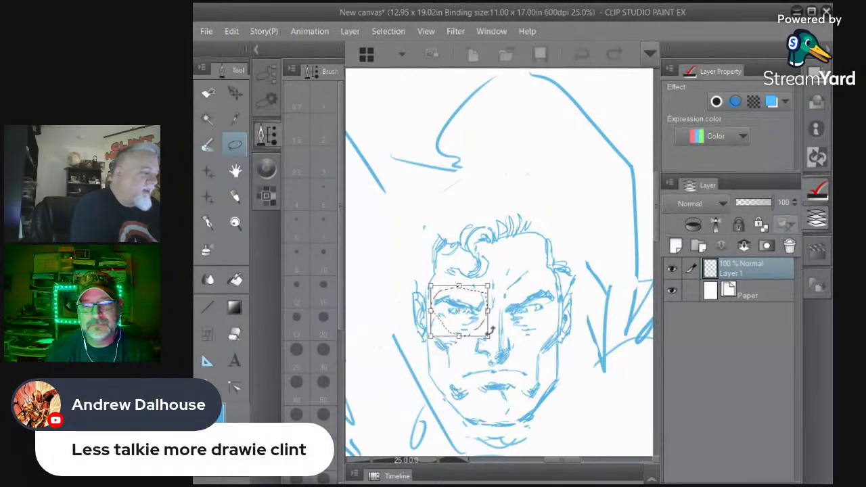
pyautogui.moveTo(492, 331)
pyautogui.mouseDown()
pyautogui.moveTo(493, 338)
pyautogui.moveTo(483, 325)
pyautogui.mouseUp()
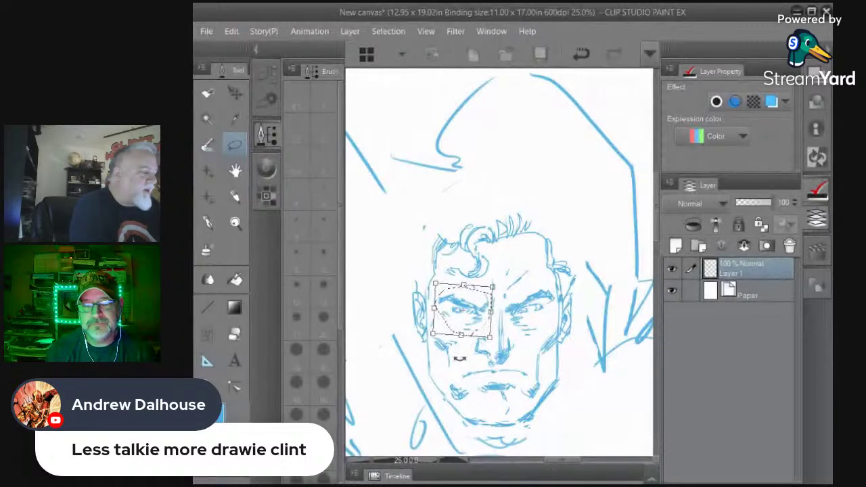
pyautogui.click(236, 196)
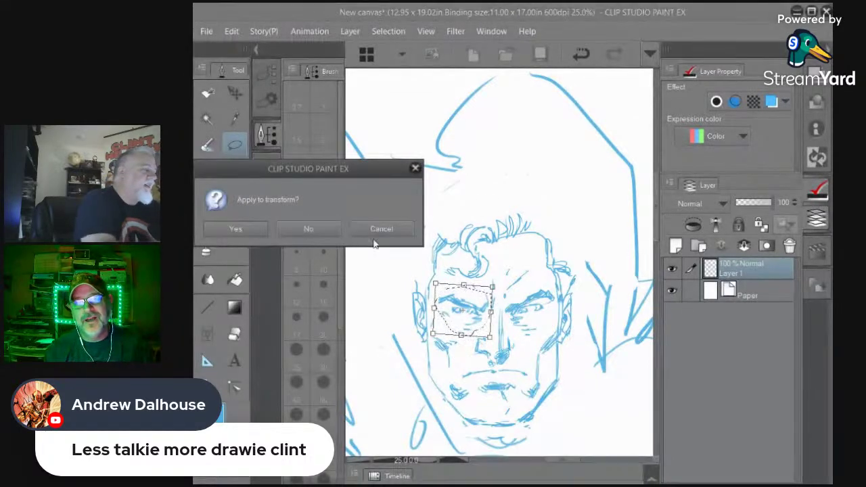
pyautogui.click(234, 229)
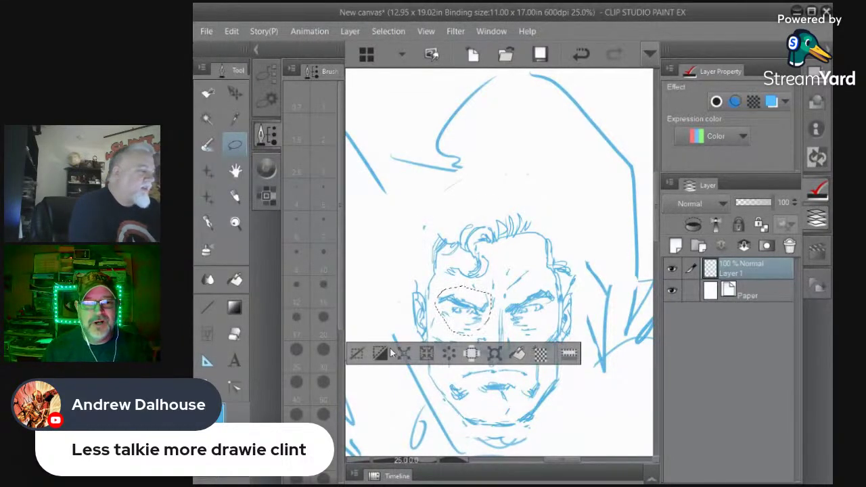
pyautogui.click(357, 354)
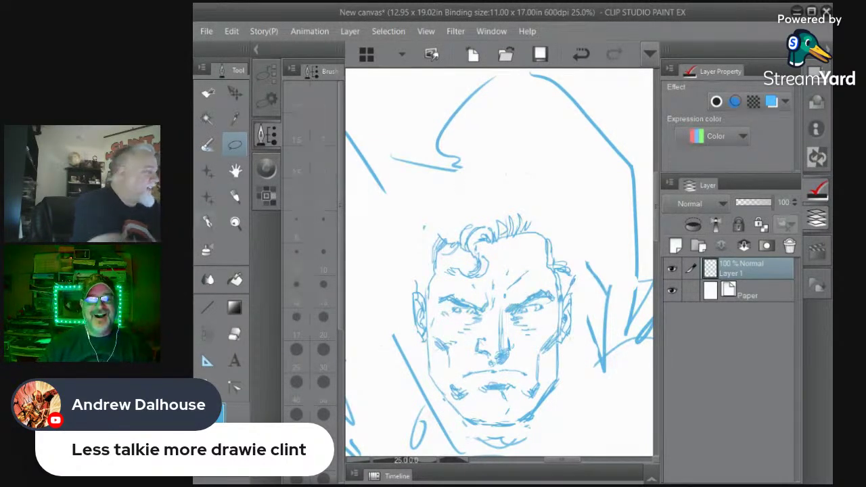
pyautogui.click(235, 196)
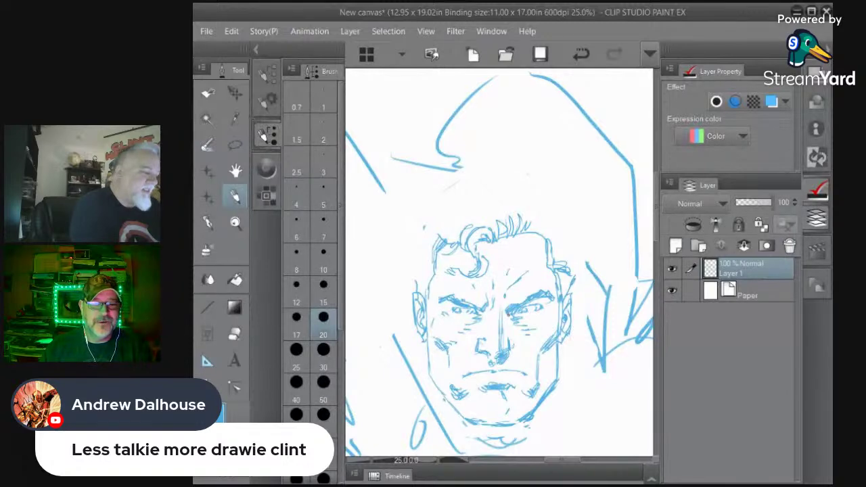
# Lasso the right-side eye and brow, rotate and shift them slightly toward the nose, apply the transform, and deselect
pyautogui.click(234, 145)
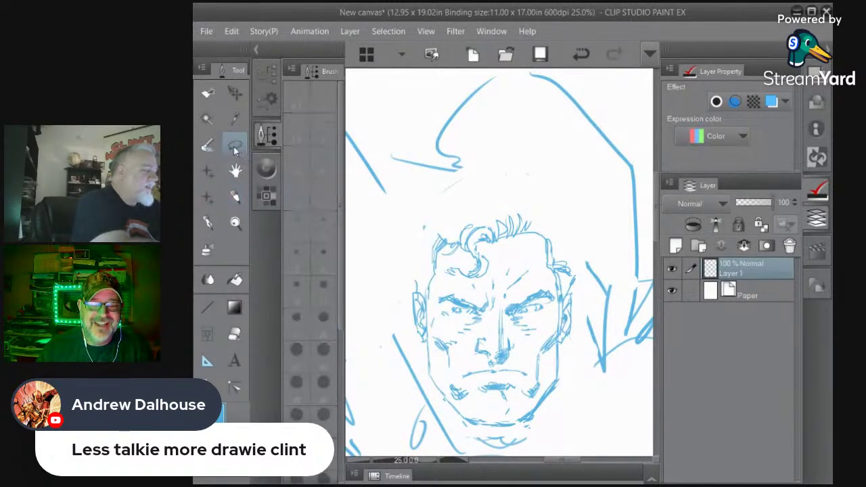
pyautogui.moveTo(555, 305)
pyautogui.mouseDown()
pyautogui.moveTo(556, 296)
pyautogui.moveTo(510, 299)
pyautogui.moveTo(509, 321)
pyautogui.moveTo(533, 331)
pyautogui.moveTo(557, 320)
pyautogui.moveTo(552, 311)
pyautogui.mouseUp()
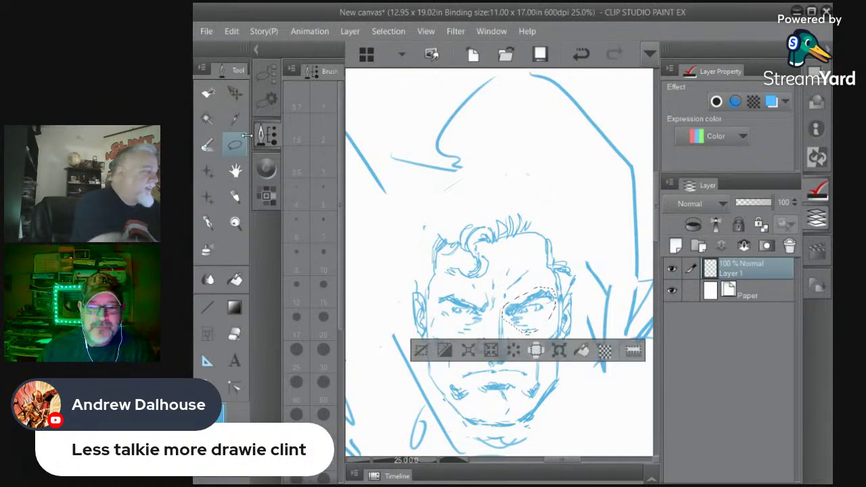
pyautogui.click(236, 98)
pyautogui.click(559, 350)
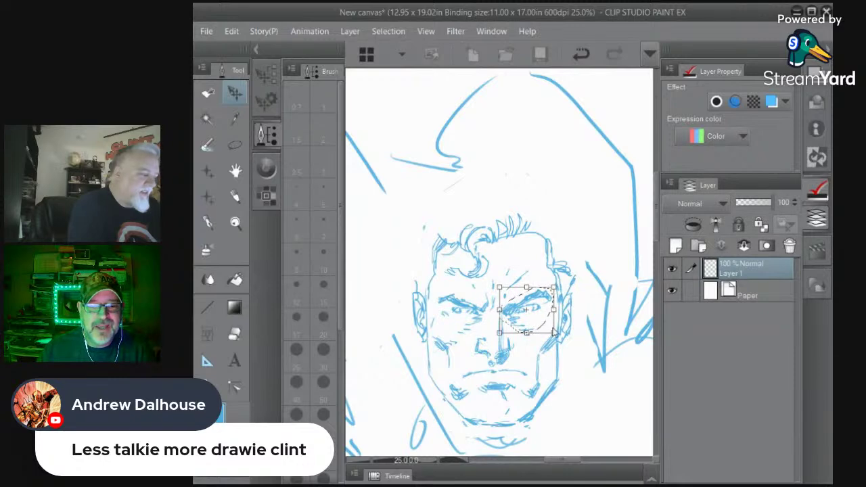
pyautogui.moveTo(556, 329); pyautogui.dragTo(538, 331)
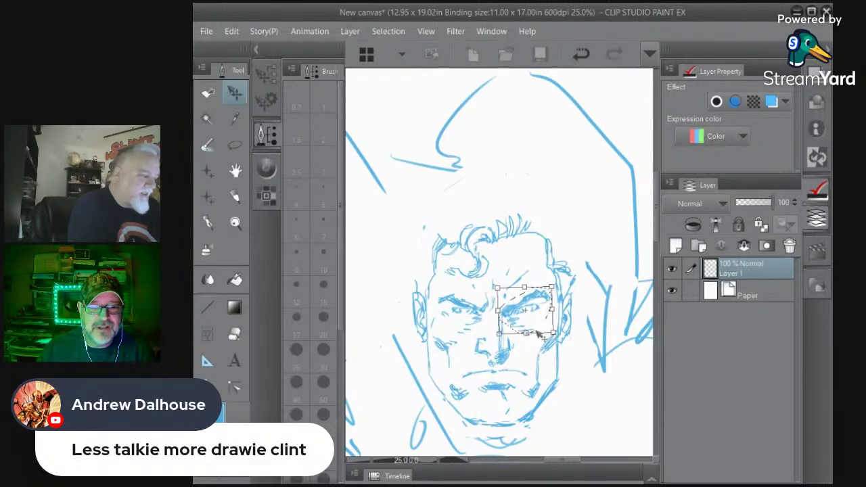
pyautogui.click(231, 196)
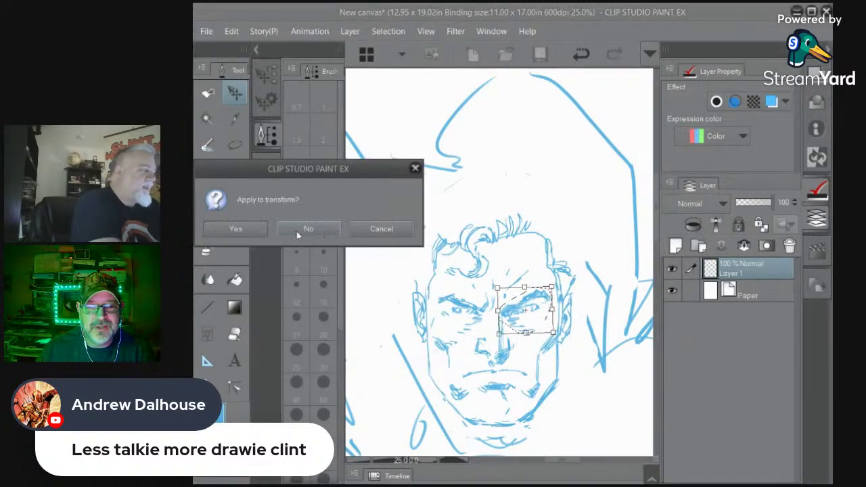
pyautogui.click(235, 228)
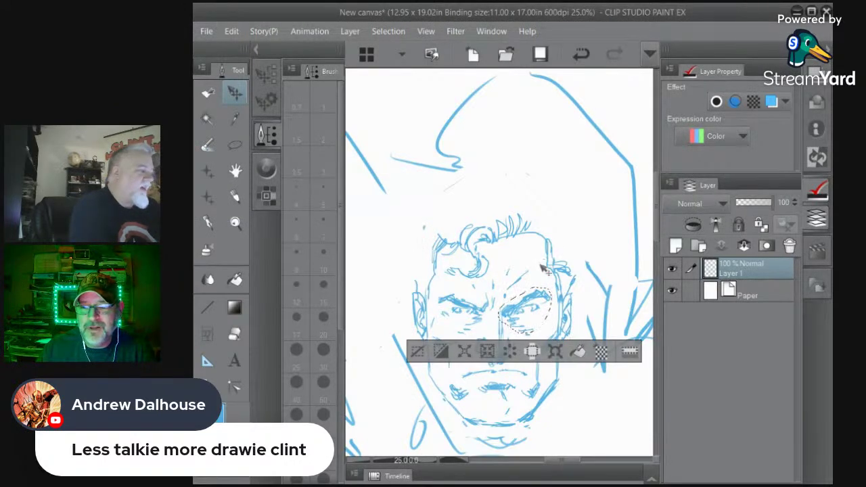
pyautogui.click(417, 350)
# Sketch the wavy outer contour of the hair around the skull and add loose tufts at the crown and left-side temple
pyautogui.click(235, 194)
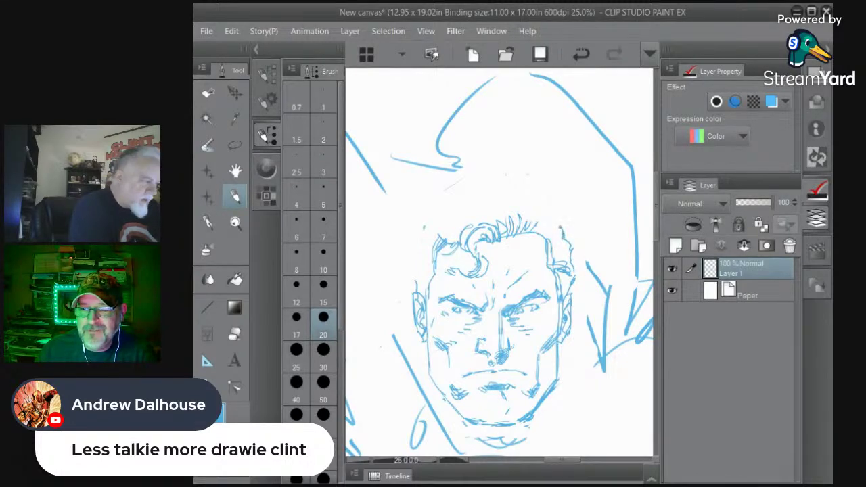
pyautogui.moveTo(542, 204); pyautogui.dragTo(513, 185)
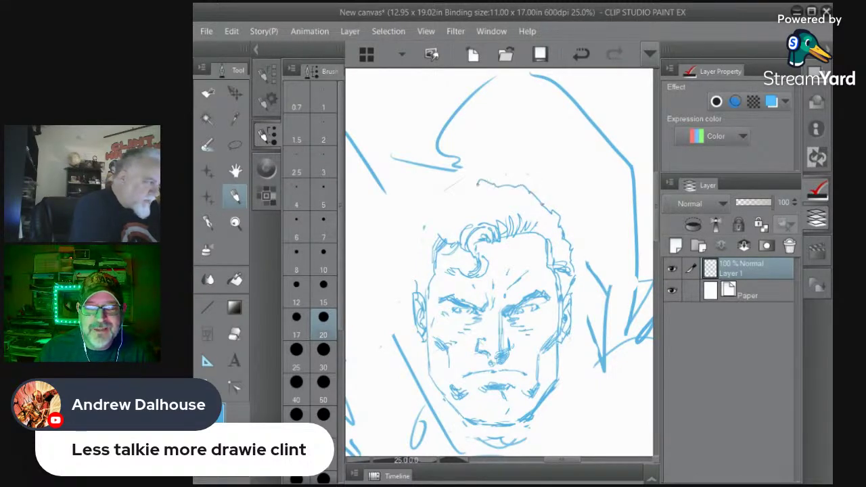
pyautogui.moveTo(438, 196); pyautogui.dragTo(419, 209)
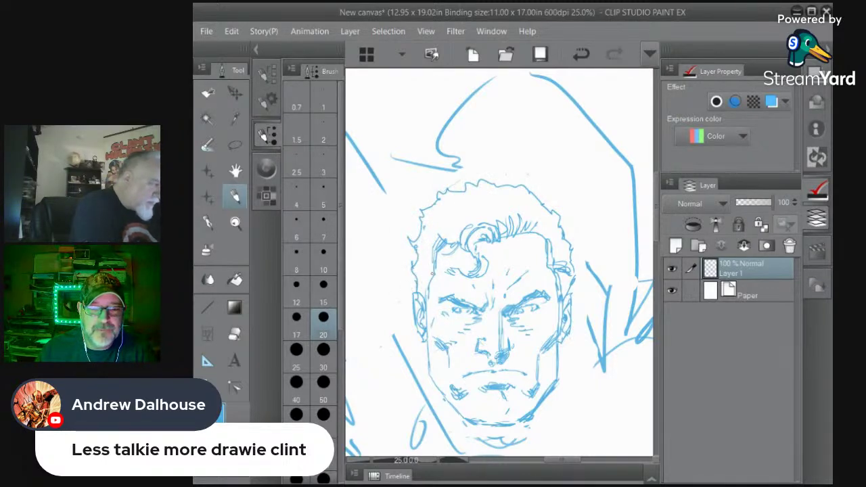
pyautogui.moveTo(436, 269); pyautogui.dragTo(410, 281)
pyautogui.moveTo(508, 207)
pyautogui.mouseDown()
pyautogui.moveTo(479, 207)
pyautogui.moveTo(466, 170)
pyautogui.mouseUp()
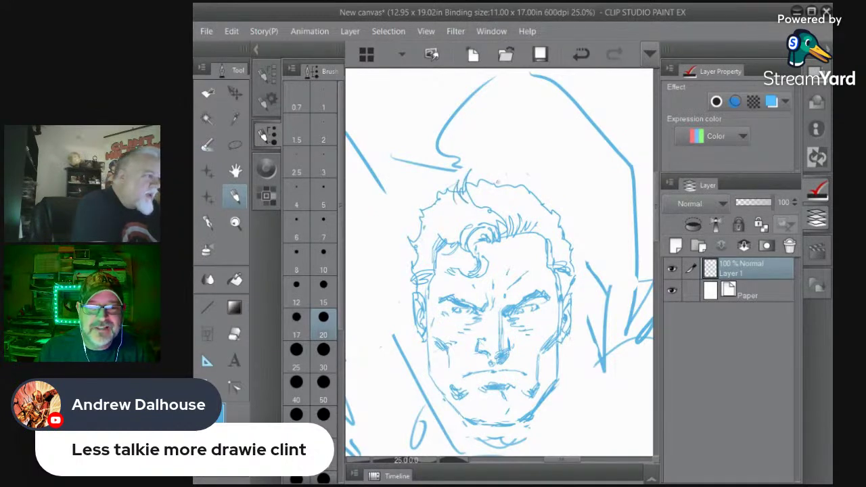
pyautogui.moveTo(506, 198); pyautogui.dragTo(508, 165)
pyautogui.moveTo(532, 216)
pyautogui.mouseDown()
pyautogui.moveTo(540, 185)
pyautogui.moveTo(522, 184)
pyautogui.mouseUp()
pyautogui.moveTo(521, 192); pyautogui.dragTo(508, 180)
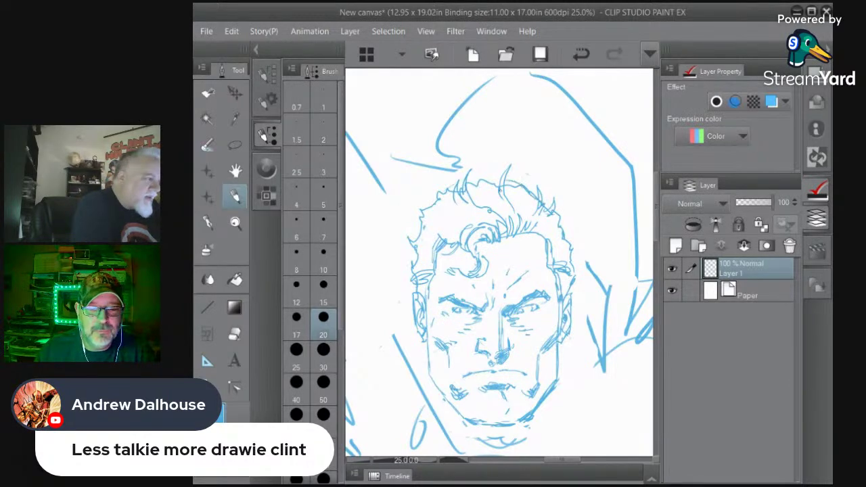
# Draw both sides of the neck running down from the jaw to the collar
pyautogui.click(237, 223)
pyautogui.moveTo(514, 352); pyautogui.dragTo(474, 360)
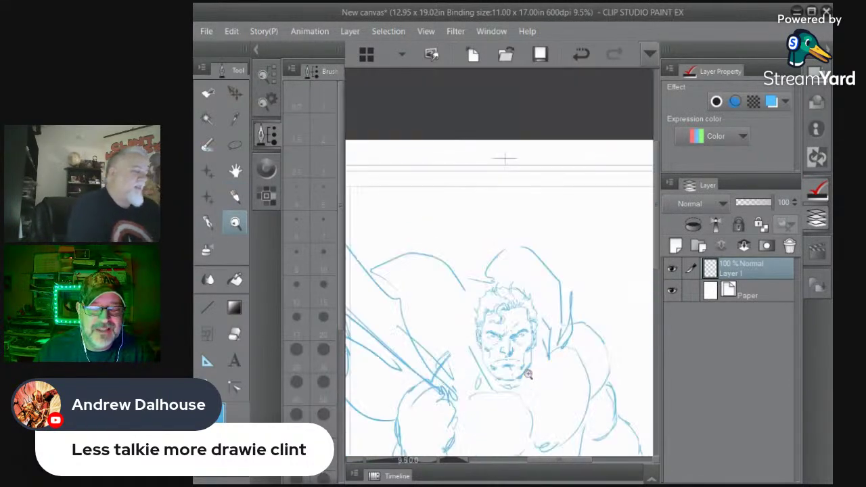
pyautogui.moveTo(529, 412); pyautogui.dragTo(544, 422)
pyautogui.click(543, 422)
pyautogui.click(234, 196)
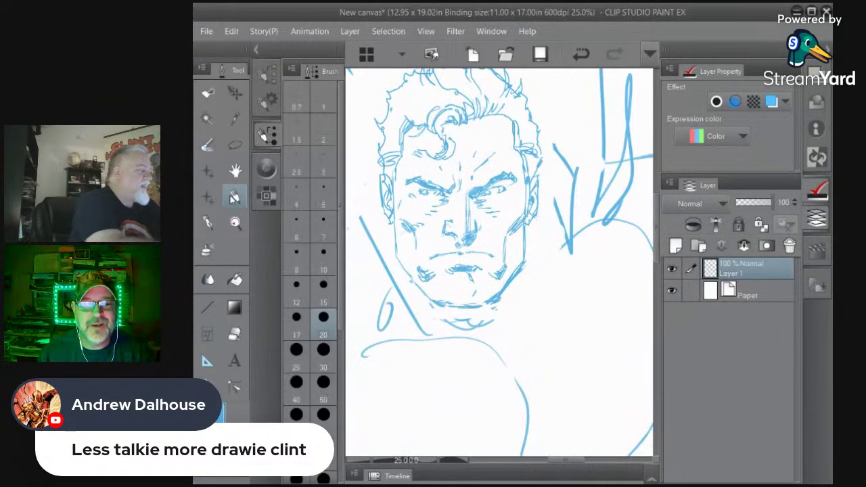
pyautogui.moveTo(403, 268); pyautogui.dragTo(437, 335)
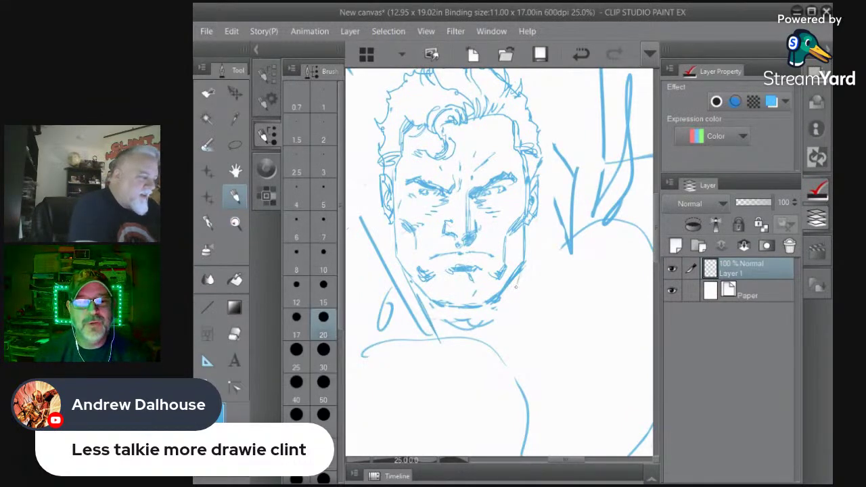
pyautogui.moveTo(516, 284); pyautogui.dragTo(494, 347)
pyautogui.moveTo(510, 300); pyautogui.dragTo(495, 344)
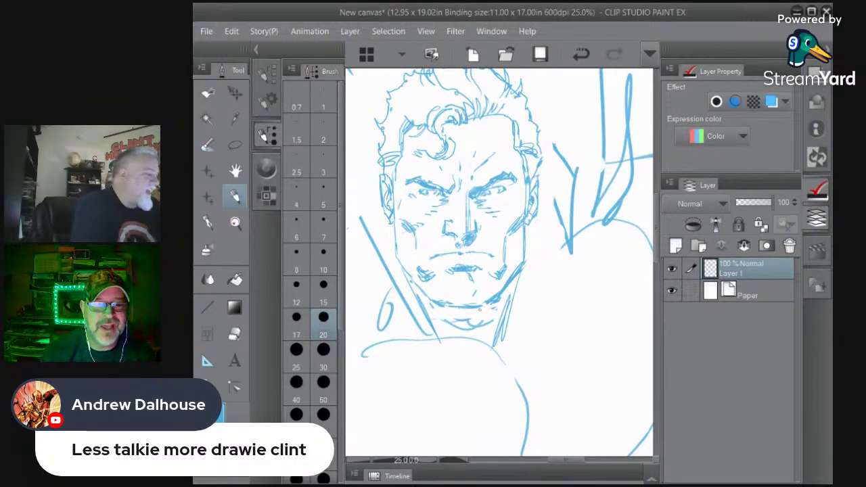
# Shade beneath the jaw and across the neck with a larger brush, using dense shadow and horizontal hatching
pyautogui.click(323, 414)
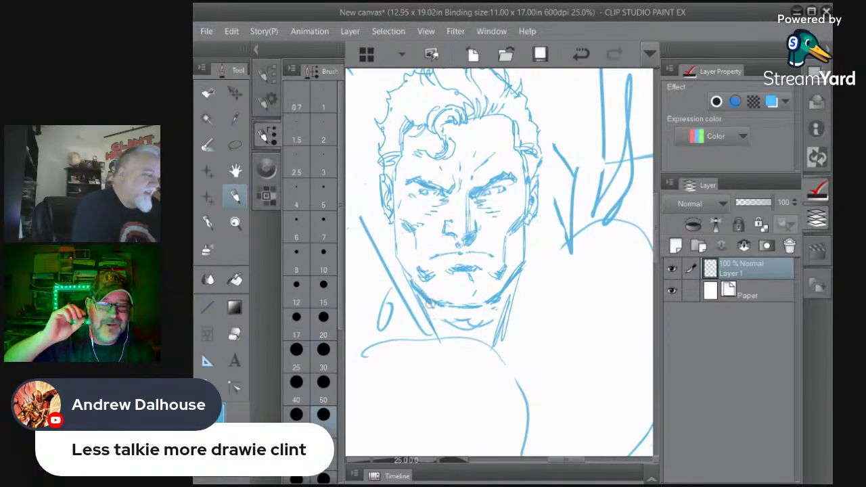
pyautogui.moveTo(426, 304); pyautogui.dragTo(490, 306)
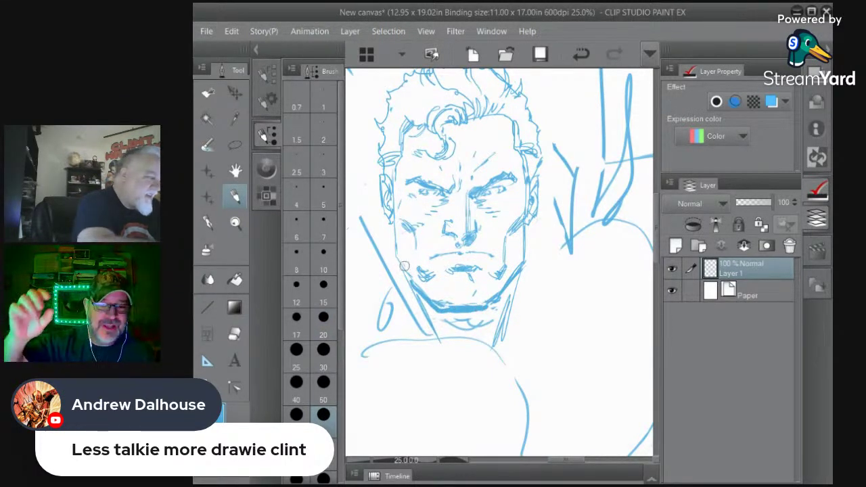
pyautogui.moveTo(404, 266)
pyautogui.mouseDown()
pyautogui.moveTo(438, 307)
pyautogui.moveTo(466, 315)
pyautogui.moveTo(441, 309)
pyautogui.moveTo(490, 308)
pyautogui.moveTo(516, 277)
pyautogui.moveTo(504, 306)
pyautogui.moveTo(438, 313)
pyautogui.moveTo(502, 312)
pyautogui.moveTo(460, 317)
pyautogui.moveTo(483, 320)
pyautogui.moveTo(438, 315)
pyautogui.moveTo(420, 296)
pyautogui.moveTo(438, 337)
pyautogui.moveTo(432, 326)
pyautogui.moveTo(498, 326)
pyautogui.moveTo(462, 331)
pyautogui.moveTo(493, 340)
pyautogui.moveTo(441, 342)
pyautogui.moveTo(475, 348)
pyautogui.moveTo(436, 357)
pyautogui.mouseUp()
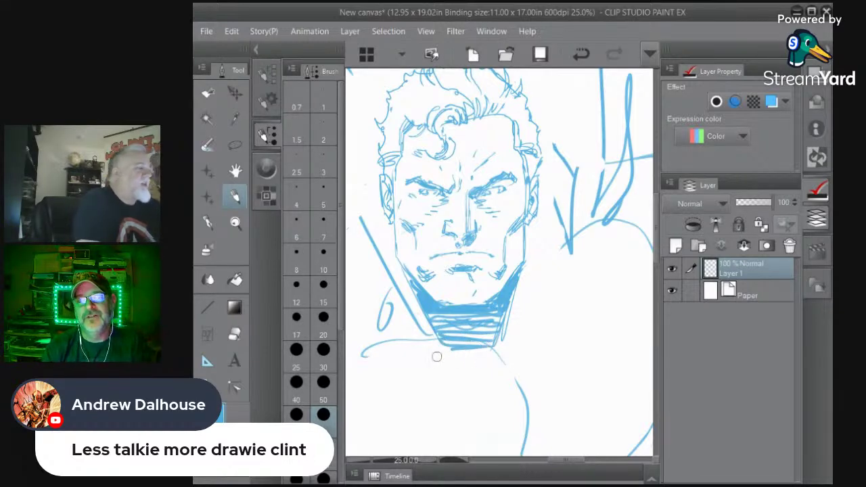
# Set the brush size to 25 and sketch the outer neck lines, the right-side trapezius slope and the chest line below the neck
pyautogui.click(302, 364)
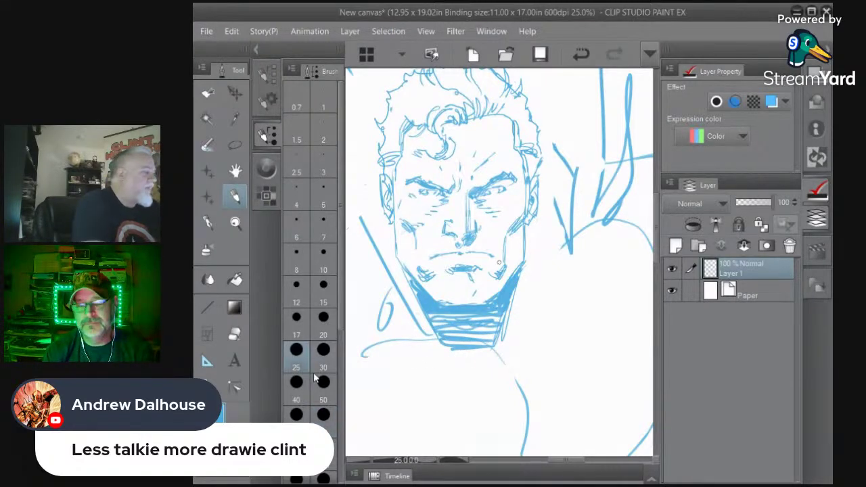
pyautogui.moveTo(391, 229); pyautogui.dragTo(394, 276)
pyautogui.moveTo(529, 222); pyautogui.dragTo(531, 272)
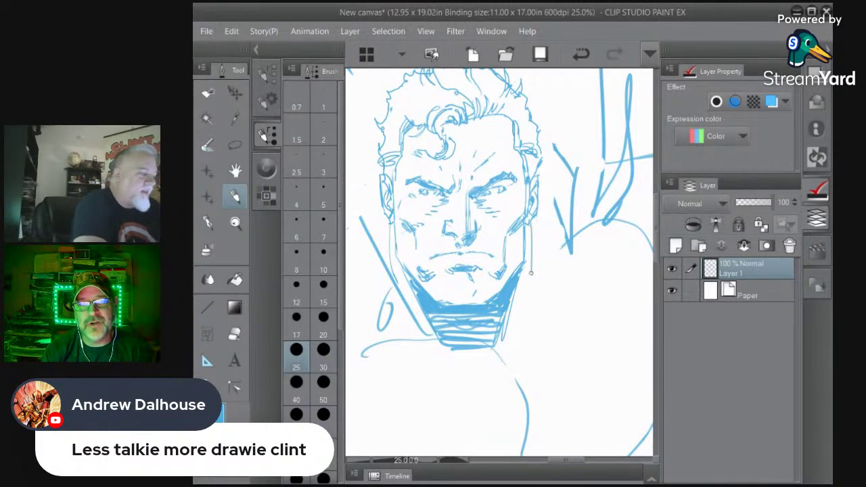
pyautogui.moveTo(503, 343)
pyautogui.mouseDown()
pyautogui.moveTo(527, 295)
pyautogui.moveTo(581, 238)
pyautogui.mouseUp()
pyautogui.click(236, 171)
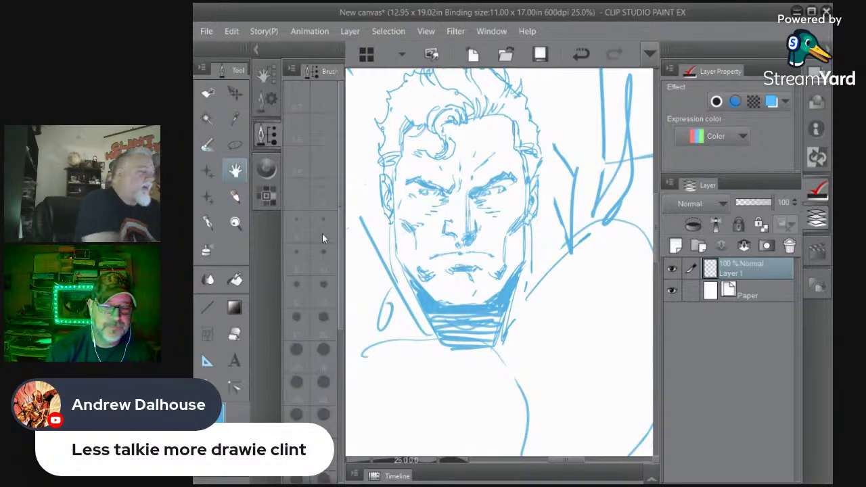
pyautogui.moveTo(497, 367); pyautogui.dragTo(592, 361)
pyautogui.press('p')
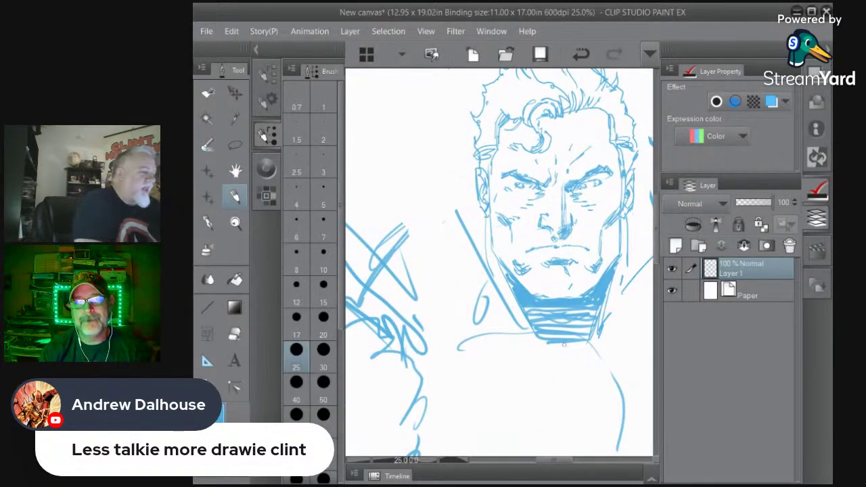
pyautogui.moveTo(529, 341)
pyautogui.mouseDown()
pyautogui.moveTo(412, 346)
pyautogui.moveTo(452, 343)
pyautogui.moveTo(426, 335)
pyautogui.moveTo(448, 361)
pyautogui.moveTo(505, 379)
pyautogui.mouseUp()
# Define the chest by hatching the left-side pectoral, darkening the centre line and lower pectoral edges, and redrawing the upper abdominal contour
pyautogui.click(235, 222)
pyautogui.scroll(2, 525, 405)
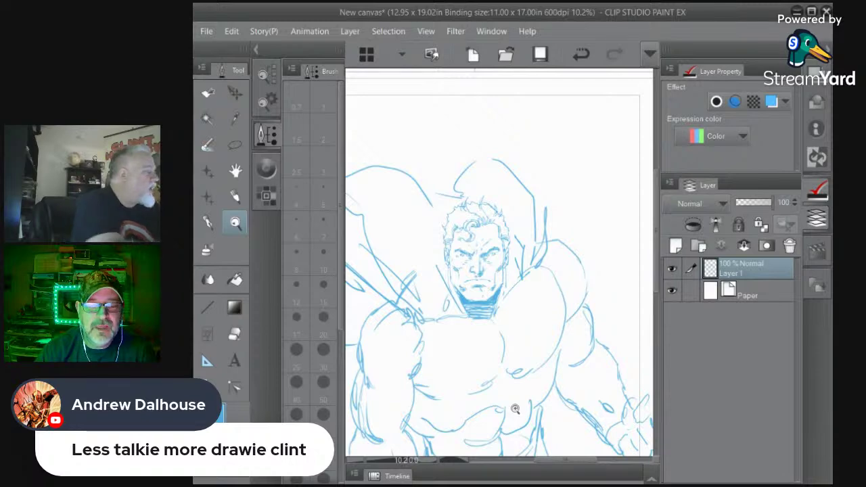
pyautogui.press('p')
pyautogui.moveTo(429, 338)
pyautogui.mouseDown()
pyautogui.moveTo(425, 382)
pyautogui.moveTo(432, 370)
pyautogui.moveTo(419, 389)
pyautogui.moveTo(428, 395)
pyautogui.moveTo(423, 375)
pyautogui.moveTo(441, 393)
pyautogui.moveTo(425, 375)
pyautogui.moveTo(451, 395)
pyautogui.moveTo(445, 389)
pyautogui.moveTo(502, 359)
pyautogui.moveTo(497, 323)
pyautogui.mouseUp()
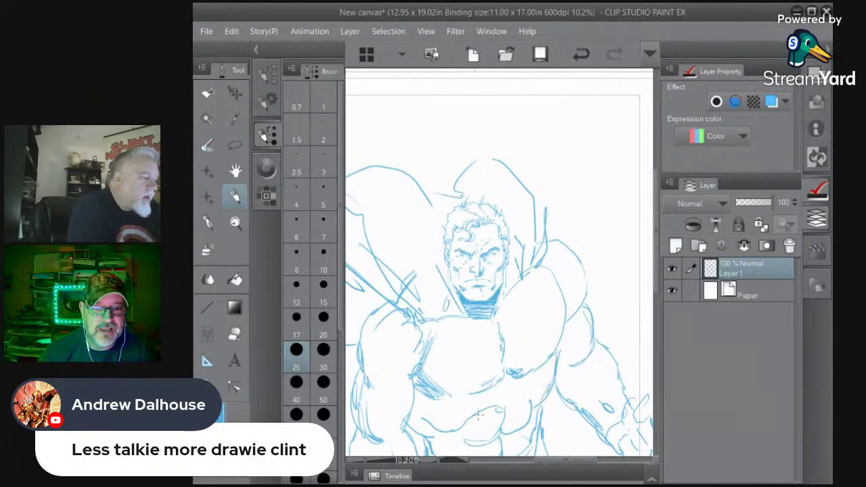
pyautogui.moveTo(479, 415); pyautogui.dragTo(502, 405)
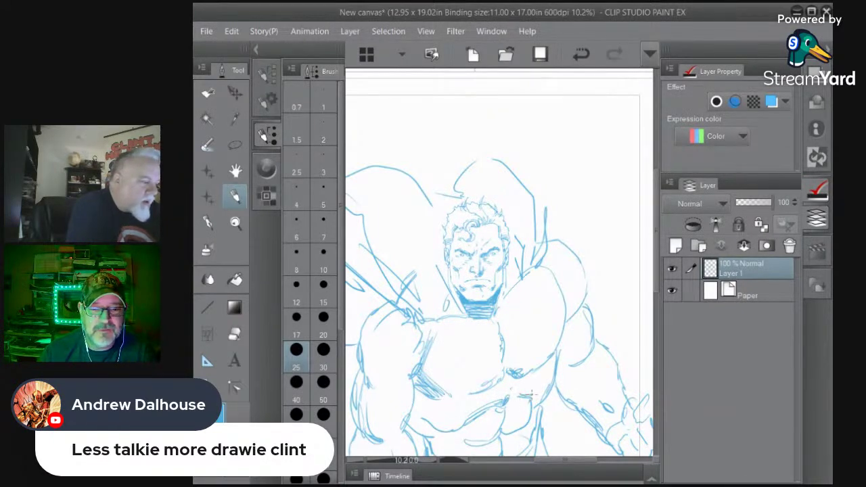
# Fill the shadow on the left-side flank below the armpit with larger brush sizes and deepen the hatching on the adjacent pectoral
pyautogui.click(324, 350)
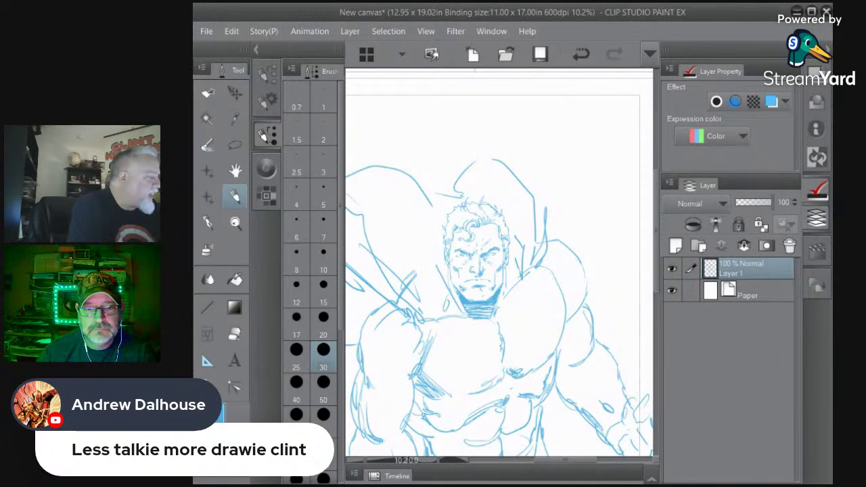
pyautogui.moveTo(410, 423); pyautogui.dragTo(446, 448)
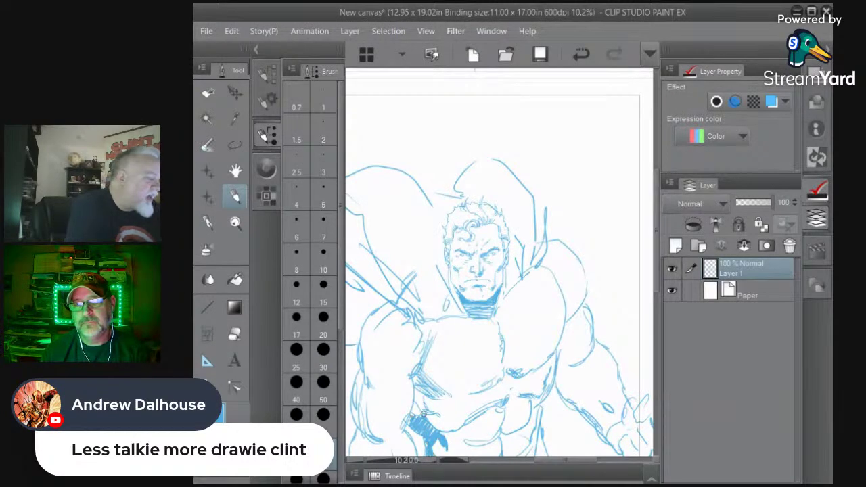
pyautogui.moveTo(426, 414)
pyautogui.mouseDown()
pyautogui.moveTo(423, 397)
pyautogui.moveTo(408, 425)
pyautogui.moveTo(416, 380)
pyautogui.moveTo(400, 380)
pyautogui.mouseUp()
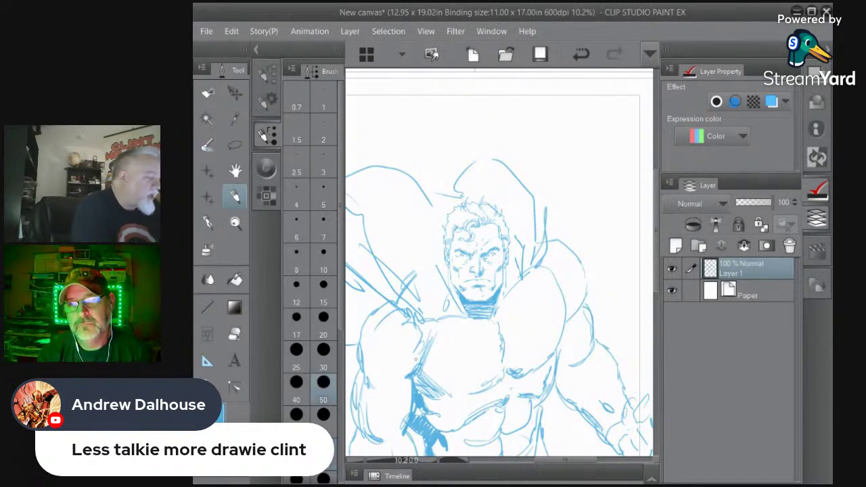
pyautogui.moveTo(430, 347); pyautogui.dragTo(419, 373)
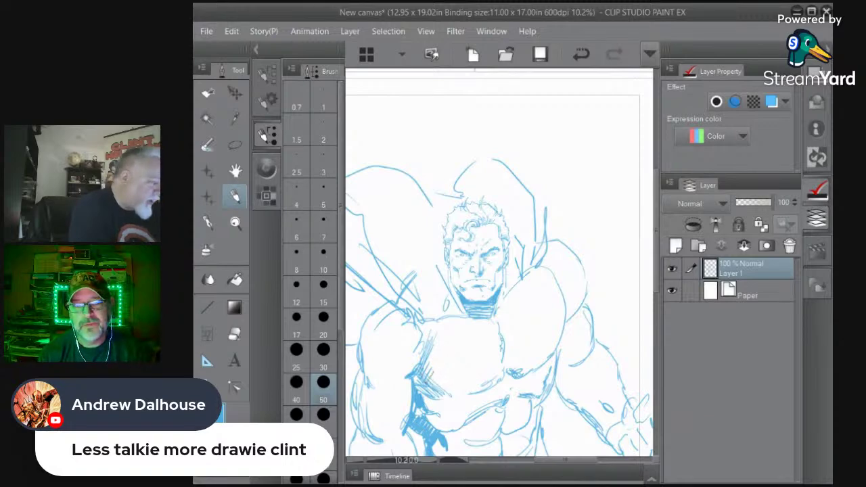
# Hatch the lower part of the left-side shoulder muscle with short downward strokes at brush size 50
pyautogui.moveTo(438, 376)
pyautogui.mouseDown()
pyautogui.moveTo(431, 385)
pyautogui.moveTo(385, 379)
pyautogui.mouseUp()
pyautogui.moveTo(371, 339)
pyautogui.mouseDown()
pyautogui.moveTo(369, 376)
pyautogui.moveTo(381, 384)
pyautogui.moveTo(397, 374)
pyautogui.moveTo(373, 380)
pyautogui.mouseUp()
pyautogui.moveTo(373, 345); pyautogui.dragTo(379, 381)
pyautogui.moveTo(378, 350); pyautogui.dragTo(387, 380)
pyautogui.moveTo(385, 367); pyautogui.dragTo(391, 378)
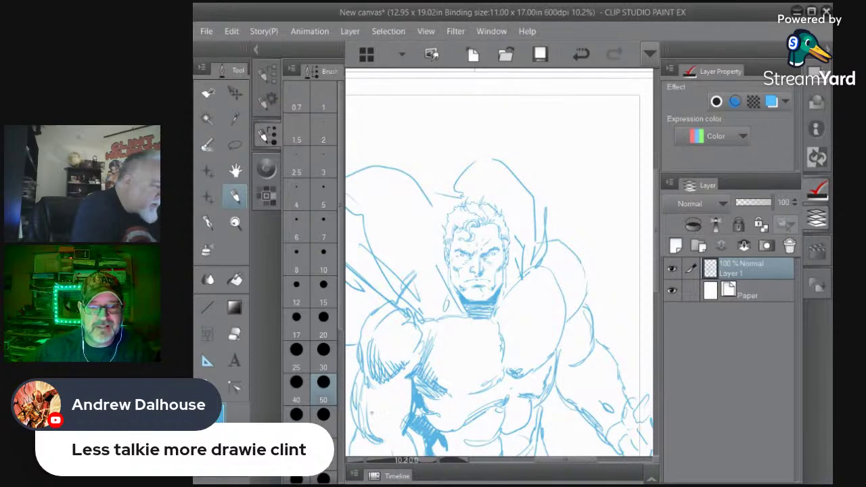
# Shade the left-side upper arm with dense vertical hatching and darken its outer edge
pyautogui.moveTo(366, 405); pyautogui.dragTo(387, 438)
pyautogui.moveTo(370, 380); pyautogui.dragTo(375, 425)
pyautogui.moveTo(376, 382)
pyautogui.mouseDown()
pyautogui.moveTo(379, 433)
pyautogui.moveTo(403, 434)
pyautogui.mouseUp()
pyautogui.moveTo(406, 380); pyautogui.dragTo(408, 431)
pyautogui.moveTo(411, 399); pyautogui.dragTo(412, 412)
pyautogui.moveTo(406, 424); pyautogui.dragTo(391, 440)
pyautogui.moveTo(397, 413); pyautogui.dragTo(371, 437)
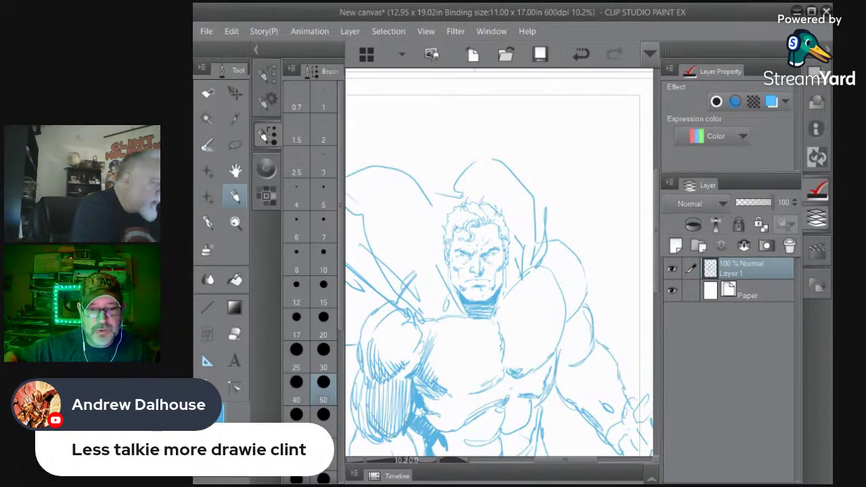
pyautogui.moveTo(355, 359); pyautogui.dragTo(356, 425)
pyautogui.moveTo(359, 383); pyautogui.dragTo(356, 432)
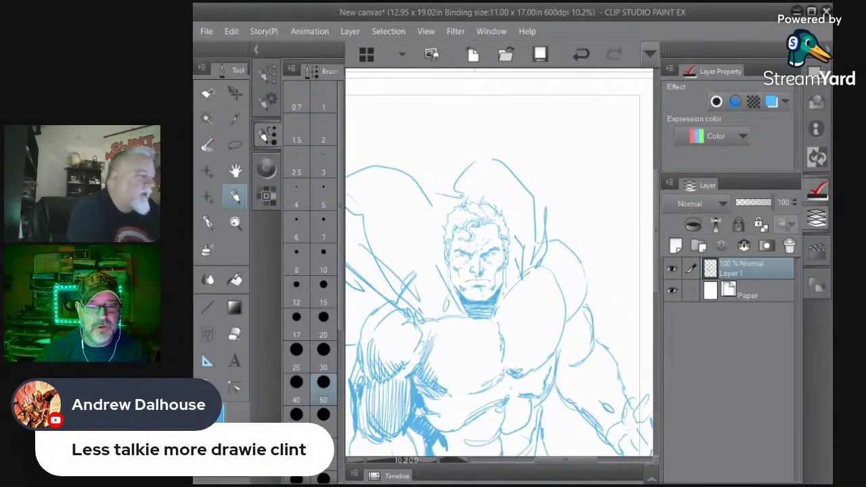
pyautogui.click(237, 224)
pyautogui.moveTo(537, 344); pyautogui.dragTo(506, 356)
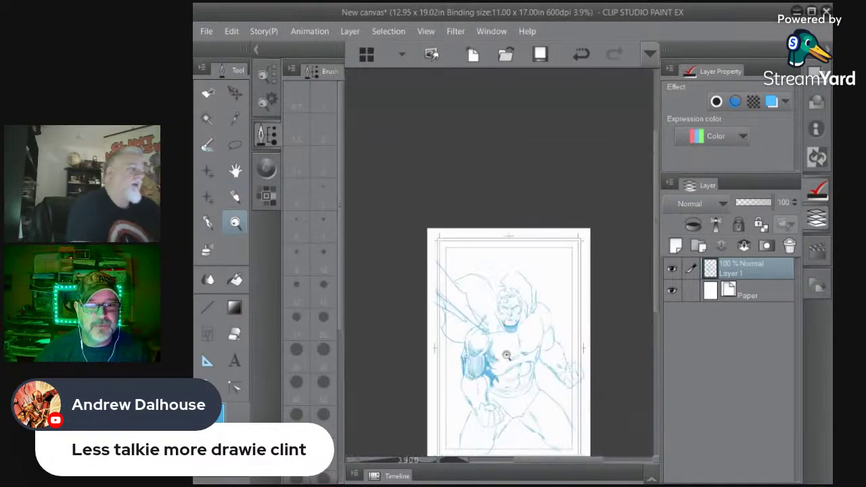
pyautogui.moveTo(541, 394); pyautogui.dragTo(555, 394)
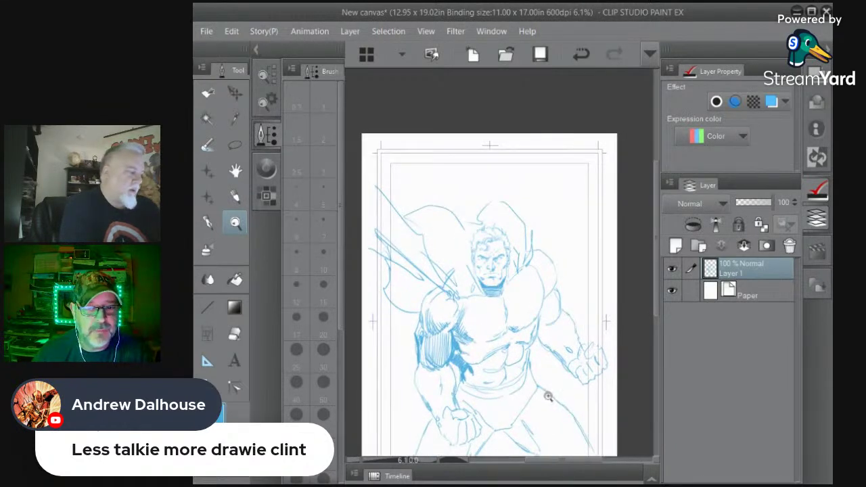
pyautogui.hotkey('ctrl', '+')
pyautogui.hotkey('ctrl', '+')
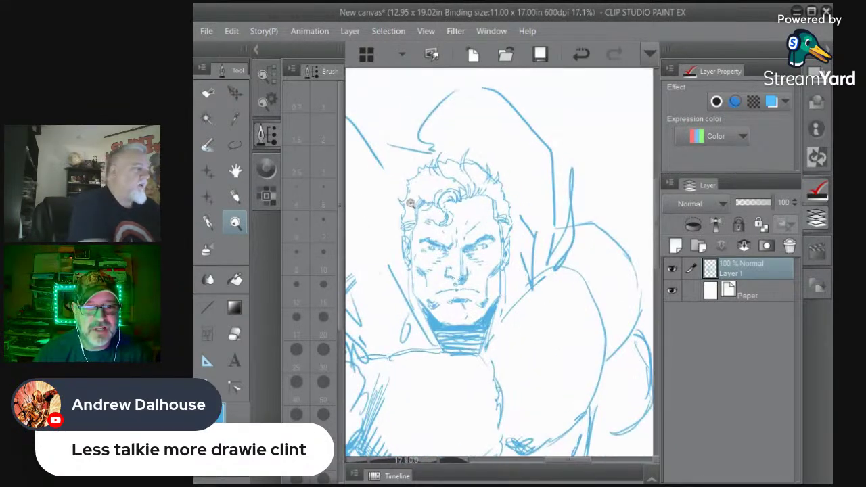
# Lasso the head and neck, enlarge them slightly with a transform, apply it and clear the selection
pyautogui.press('m')
pyautogui.moveTo(491, 342)
pyautogui.mouseDown()
pyautogui.moveTo(517, 255)
pyautogui.moveTo(518, 207)
pyautogui.moveTo(481, 149)
pyautogui.moveTo(417, 156)
pyautogui.moveTo(385, 251)
pyautogui.moveTo(404, 311)
pyautogui.moveTo(471, 376)
pyautogui.mouseUp()
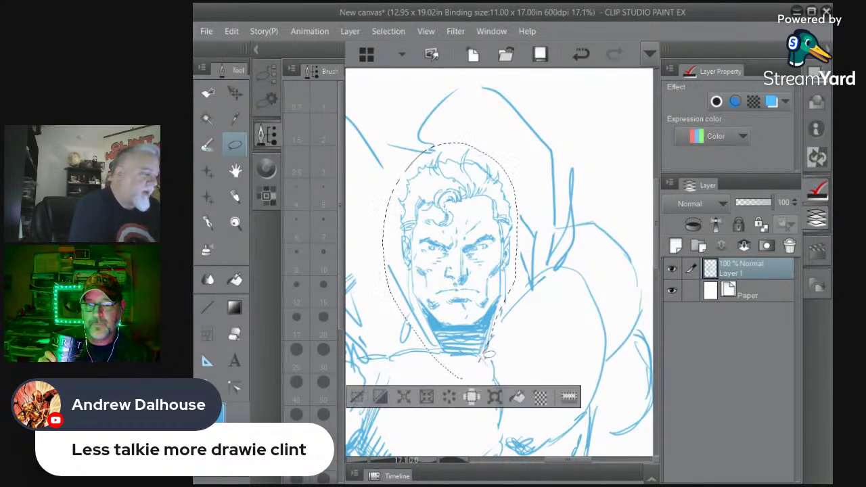
pyautogui.click(495, 397)
pyautogui.moveTo(450, 143); pyautogui.dragTo(450, 134)
pyautogui.moveTo(477, 325); pyautogui.dragTo(476, 332)
pyautogui.click(243, 217)
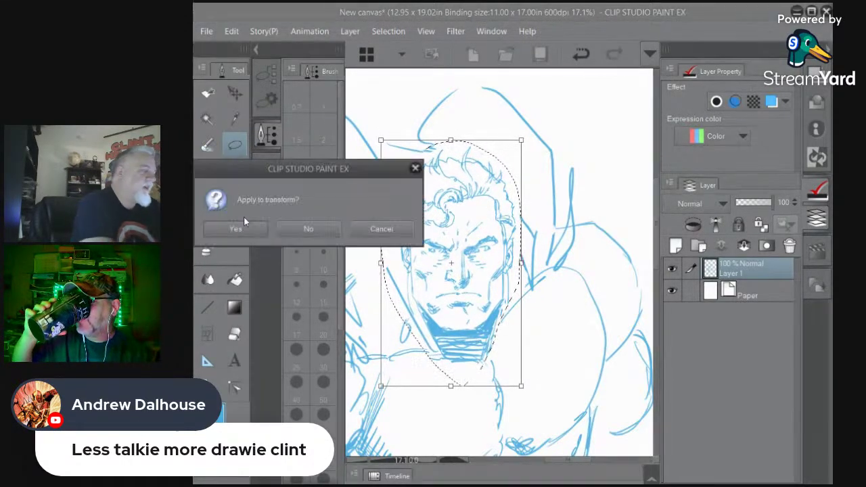
pyautogui.click(235, 230)
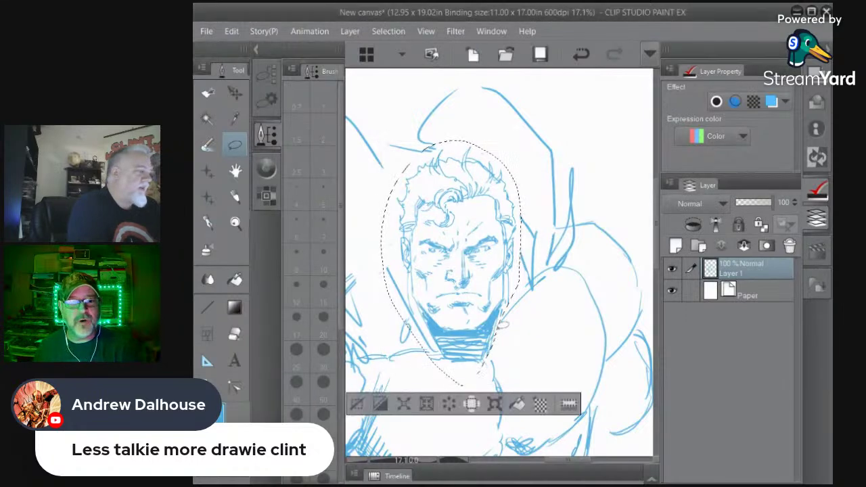
pyautogui.click(355, 402)
# Darken the outlines of the right-side shoulder and upper arm and add inner muscle contours to the shoulder at brush size 50
pyautogui.click(235, 223)
pyautogui.moveTo(492, 343); pyautogui.dragTo(467, 344)
pyautogui.moveTo(496, 428); pyautogui.dragTo(496, 423)
pyautogui.moveTo(532, 390); pyautogui.dragTo(556, 340)
pyautogui.press('p')
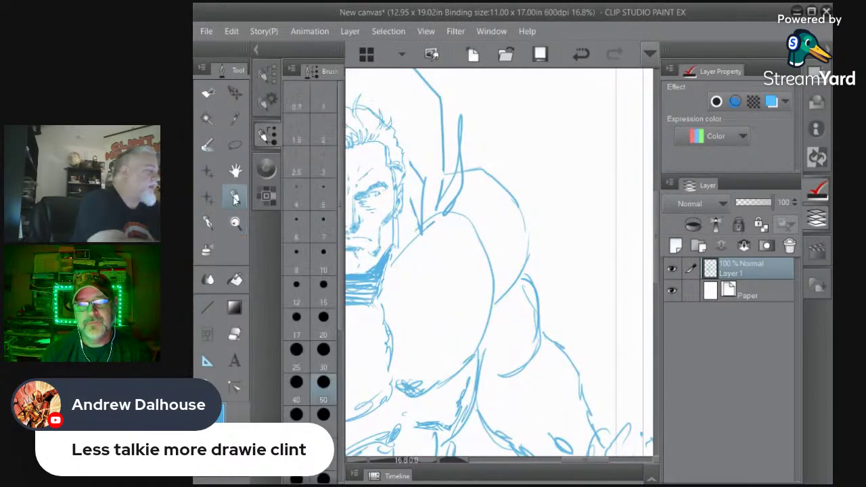
pyautogui.moveTo(466, 168)
pyautogui.mouseDown()
pyautogui.moveTo(497, 178)
pyautogui.moveTo(528, 247)
pyautogui.moveTo(539, 315)
pyautogui.moveTo(542, 342)
pyautogui.moveTo(500, 370)
pyautogui.moveTo(515, 365)
pyautogui.moveTo(482, 362)
pyautogui.moveTo(483, 371)
pyautogui.mouseUp()
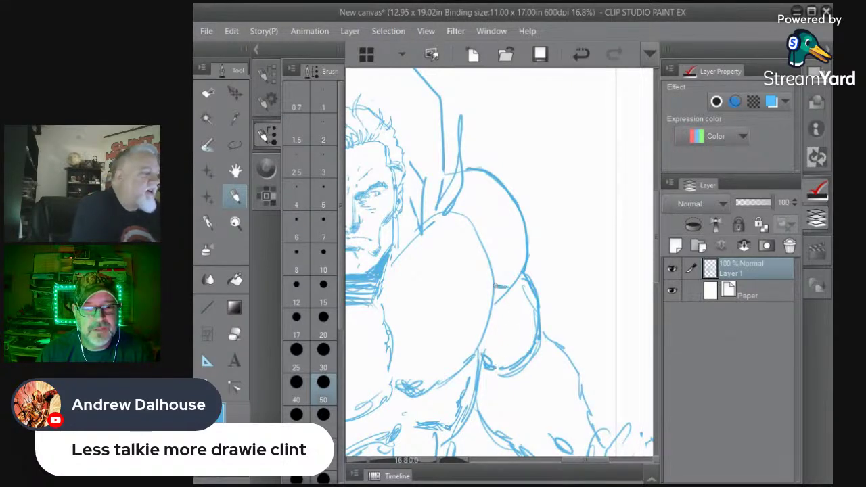
pyautogui.moveTo(498, 287)
pyautogui.mouseDown()
pyautogui.moveTo(513, 277)
pyautogui.moveTo(524, 243)
pyautogui.moveTo(517, 215)
pyautogui.moveTo(483, 224)
pyautogui.moveTo(471, 196)
pyautogui.moveTo(464, 215)
pyautogui.moveTo(473, 222)
pyautogui.mouseUp()
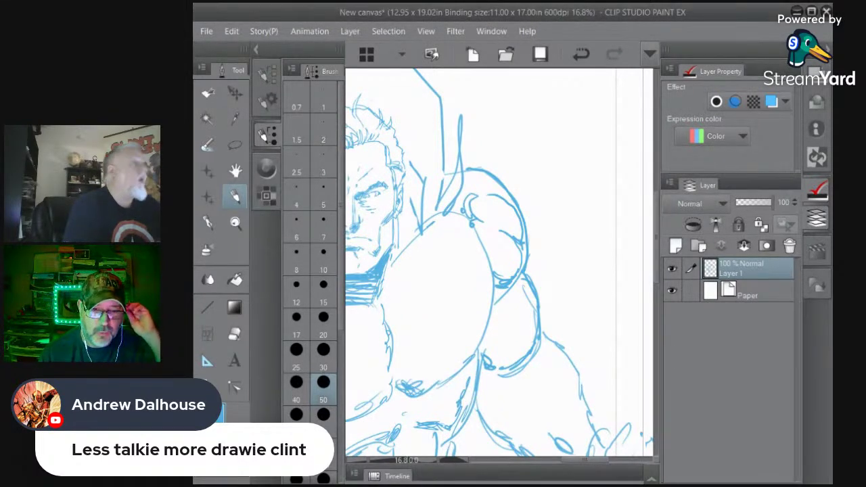
# Shade the left-side forearm with dark strokes along its inner muscles and thicken its outer edge down to the wrist
pyautogui.hotkey('ctrl', 'space')
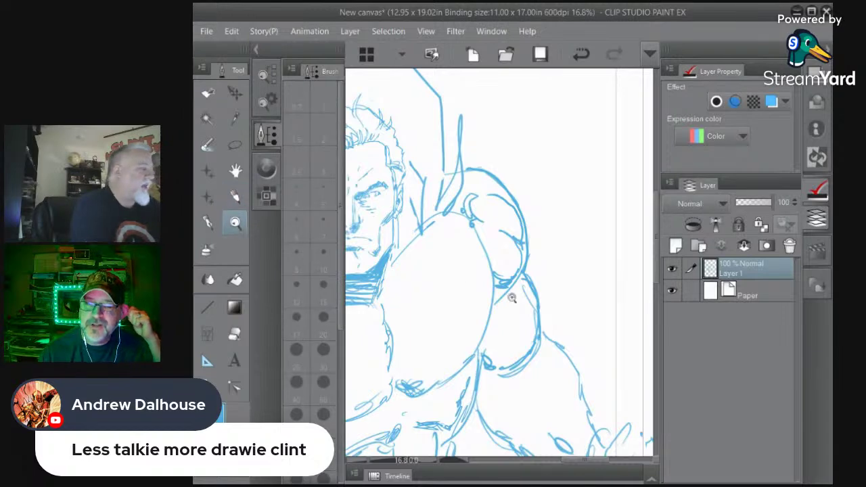
pyautogui.moveTo(514, 299); pyautogui.dragTo(464, 303)
pyautogui.scroll(2, 460, 342)
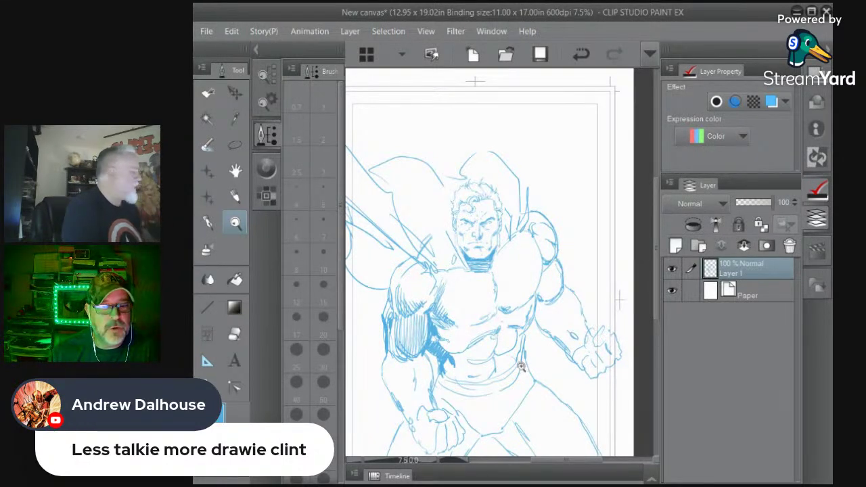
pyautogui.press('p')
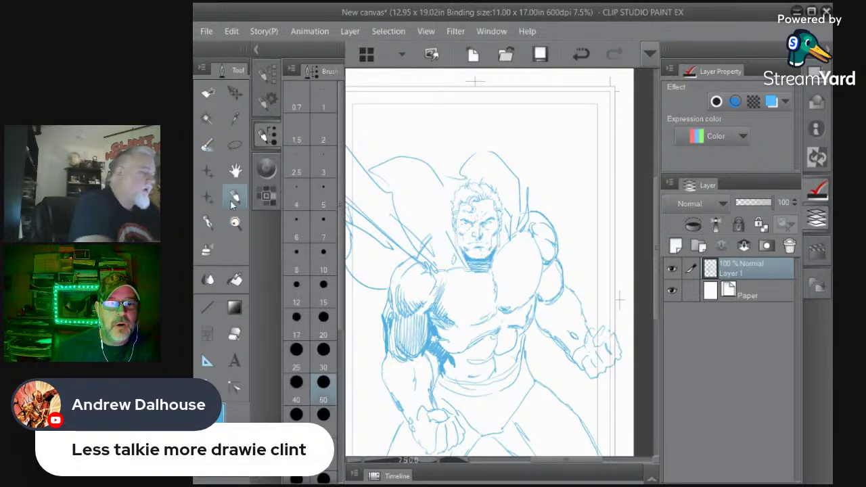
pyautogui.moveTo(419, 373)
pyautogui.mouseDown()
pyautogui.moveTo(414, 395)
pyautogui.moveTo(438, 410)
pyautogui.mouseUp()
pyautogui.moveTo(431, 388)
pyautogui.mouseDown()
pyautogui.moveTo(434, 400)
pyautogui.moveTo(419, 370)
pyautogui.mouseUp()
pyautogui.moveTo(427, 354)
pyautogui.mouseDown()
pyautogui.moveTo(421, 367)
pyautogui.moveTo(430, 394)
pyautogui.mouseUp()
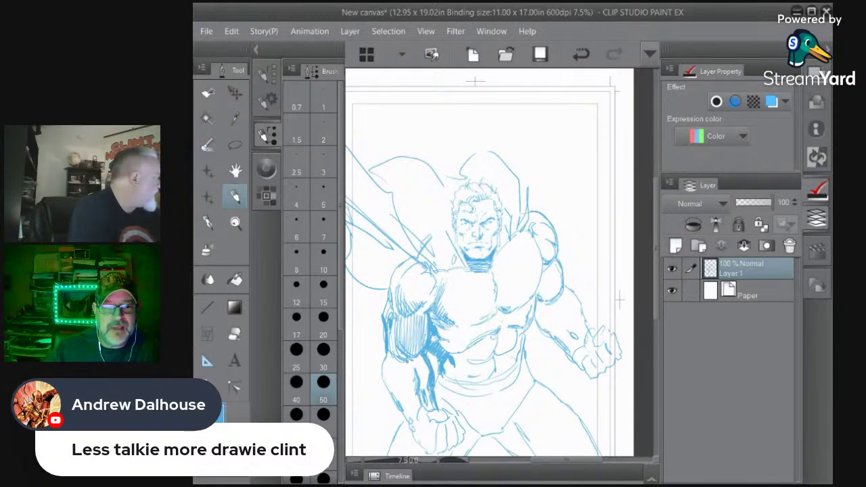
pyautogui.moveTo(417, 372); pyautogui.dragTo(411, 390)
pyautogui.moveTo(416, 359)
pyautogui.mouseDown()
pyautogui.moveTo(403, 383)
pyautogui.moveTo(410, 373)
pyautogui.mouseUp()
pyautogui.moveTo(418, 357)
pyautogui.mouseDown()
pyautogui.moveTo(412, 371)
pyautogui.moveTo(421, 368)
pyautogui.mouseUp()
pyautogui.moveTo(419, 352); pyautogui.dragTo(410, 362)
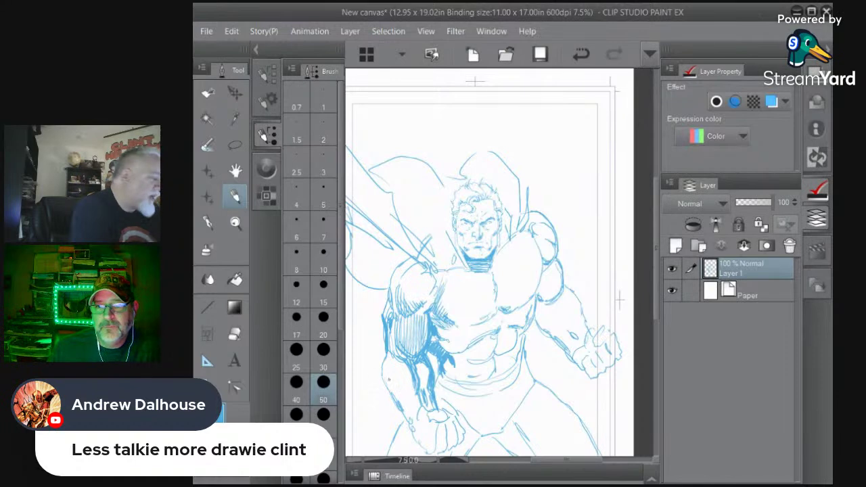
pyautogui.moveTo(388, 365); pyautogui.dragTo(413, 420)
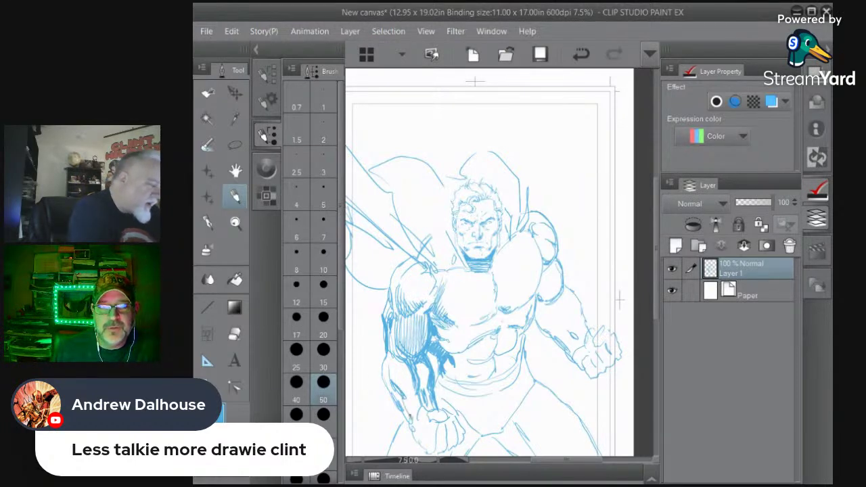
pyautogui.moveTo(383, 370); pyautogui.dragTo(413, 432)
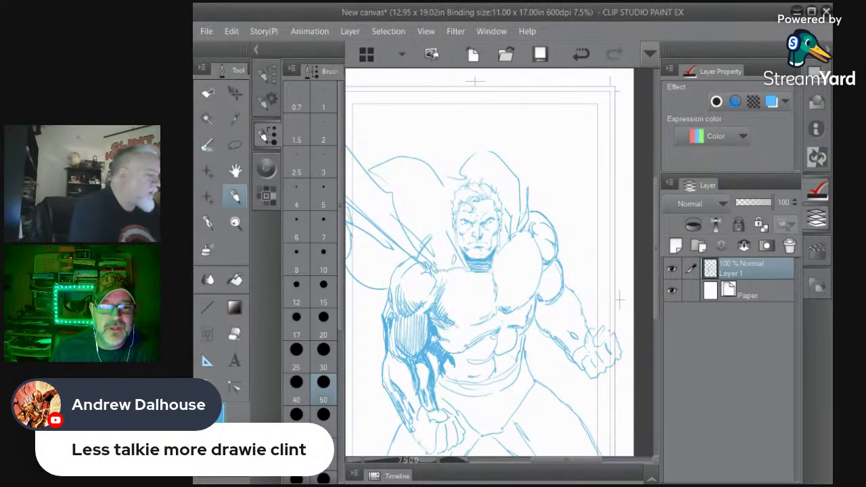
# Shade the abdomen with hatching beneath the ribcage, a darker centre line and shadows between the abdominal muscles and along the waist
pyautogui.moveTo(491, 336); pyautogui.dragTo(472, 352)
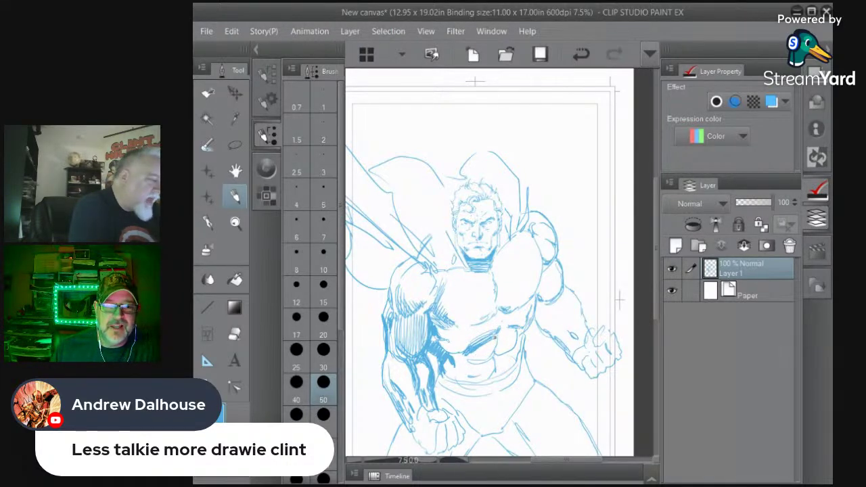
pyautogui.moveTo(494, 337)
pyautogui.mouseDown()
pyautogui.moveTo(467, 363)
pyautogui.moveTo(492, 358)
pyautogui.moveTo(492, 376)
pyautogui.mouseUp()
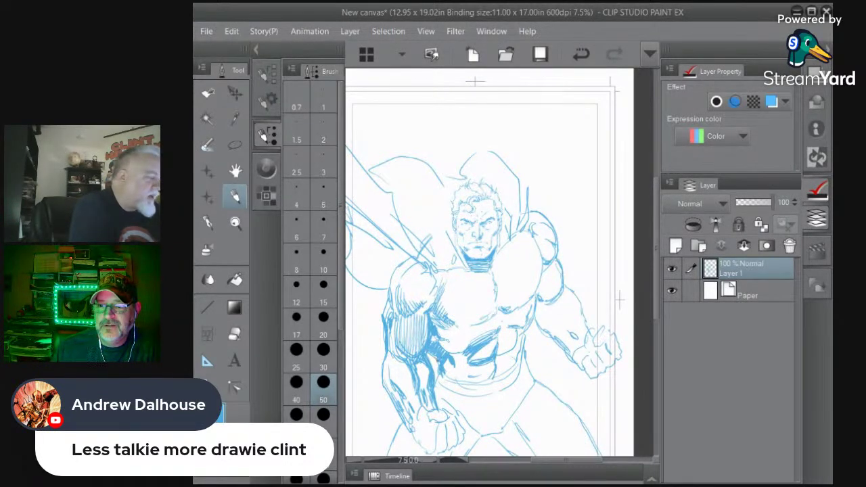
pyautogui.moveTo(522, 358)
pyautogui.mouseDown()
pyautogui.moveTo(532, 315)
pyautogui.moveTo(526, 335)
pyautogui.mouseUp()
pyautogui.moveTo(527, 337); pyautogui.dragTo(523, 356)
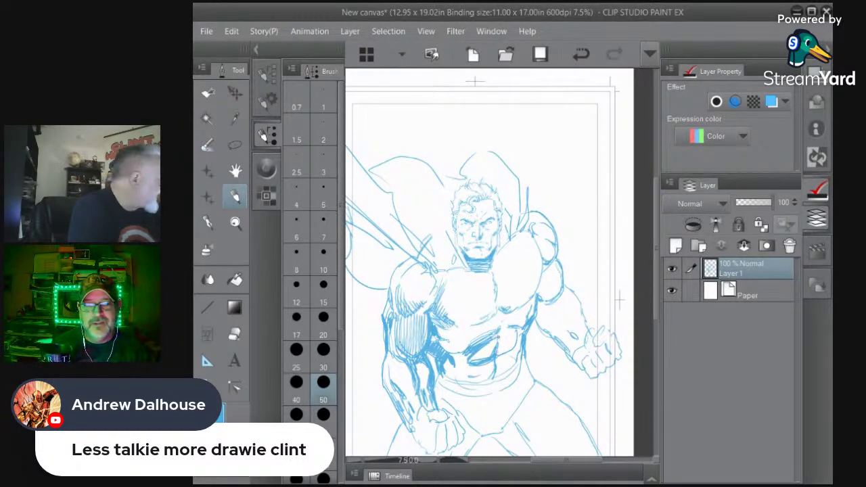
pyautogui.moveTo(491, 321)
pyautogui.mouseDown()
pyautogui.moveTo(517, 343)
pyautogui.moveTo(518, 357)
pyautogui.moveTo(493, 376)
pyautogui.moveTo(459, 378)
pyautogui.moveTo(505, 379)
pyautogui.moveTo(509, 371)
pyautogui.moveTo(487, 380)
pyautogui.mouseUp()
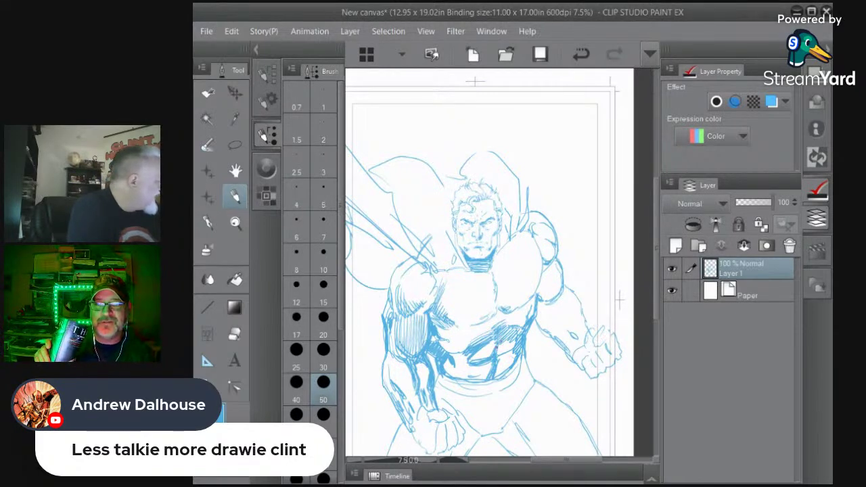
pyautogui.moveTo(473, 359); pyautogui.dragTo(495, 342)
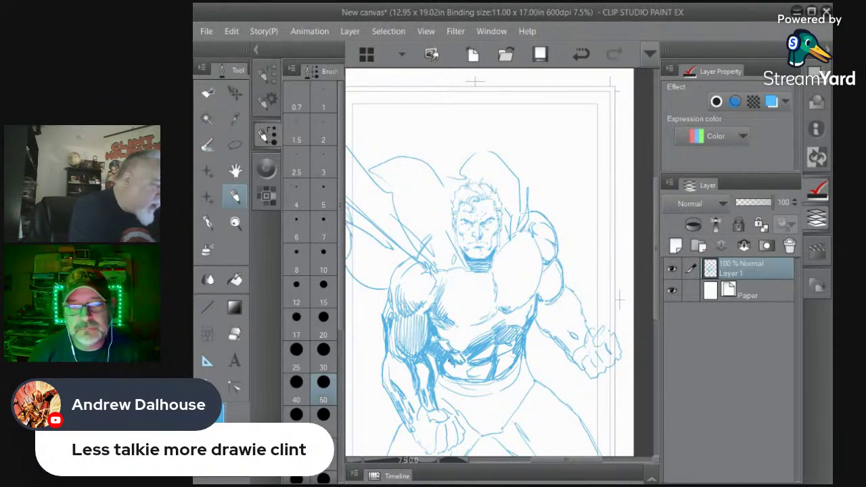
pyautogui.moveTo(446, 359); pyautogui.dragTo(453, 372)
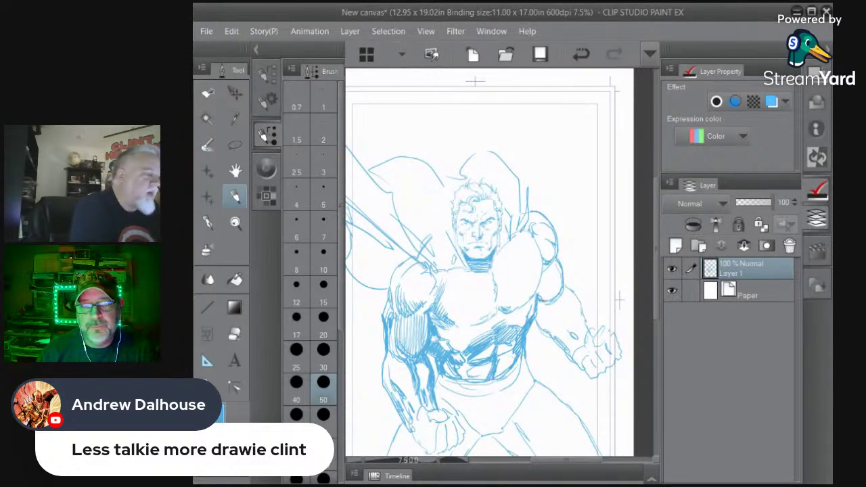
# Go over the outer edge of the right-side upper arm and erase the extended forearm and fist below it
pyautogui.moveTo(556, 259)
pyautogui.mouseDown()
pyautogui.moveTo(550, 231)
pyautogui.moveTo(561, 287)
pyautogui.mouseUp()
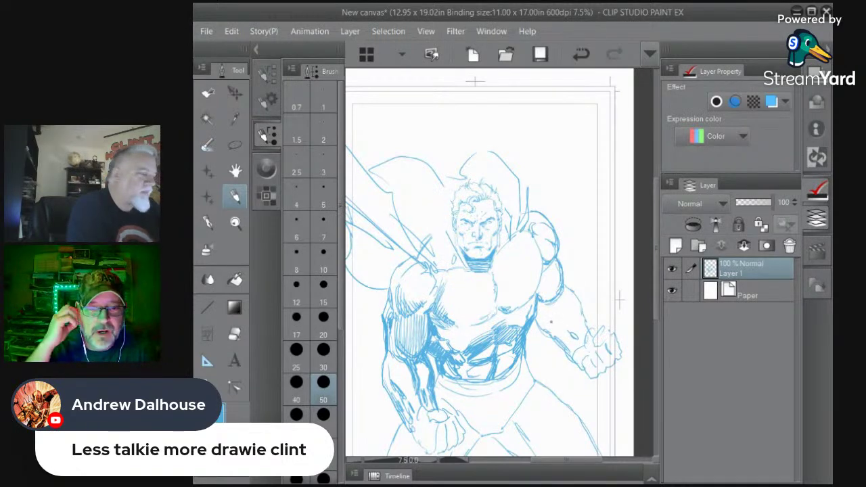
pyautogui.press('e')
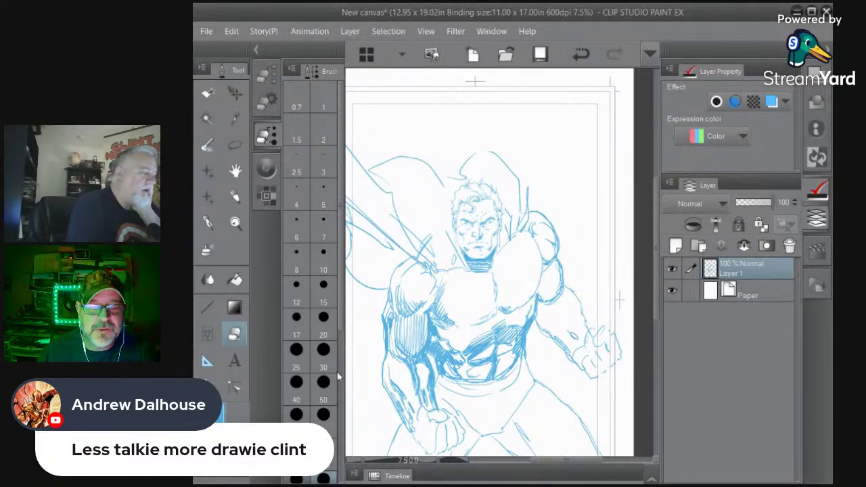
pyautogui.scroll(-3, 338, 377)
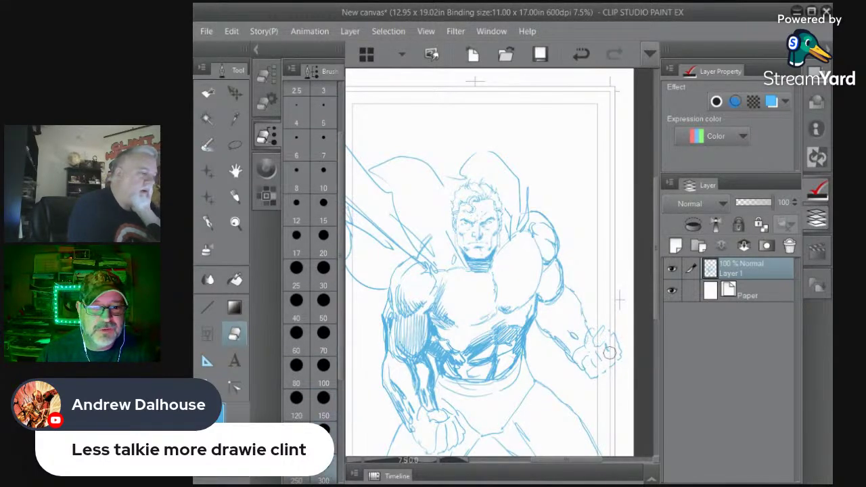
pyautogui.moveTo(609, 352)
pyautogui.mouseDown()
pyautogui.moveTo(612, 332)
pyautogui.moveTo(565, 346)
pyautogui.moveTo(552, 324)
pyautogui.moveTo(559, 308)
pyautogui.mouseUp()
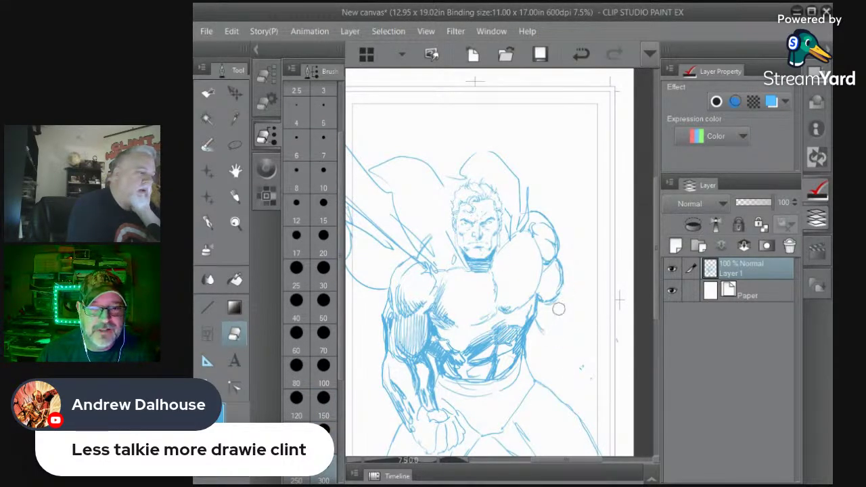
# Redraw the right-side fist higher beside the upper arm and connect it with a bent, foreshortened forearm at brush size 50
pyautogui.click(234, 196)
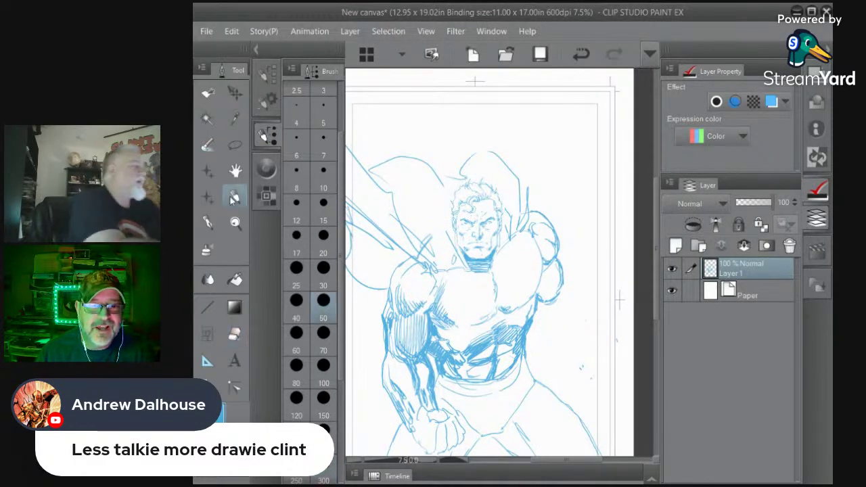
pyautogui.moveTo(593, 296); pyautogui.dragTo(582, 302)
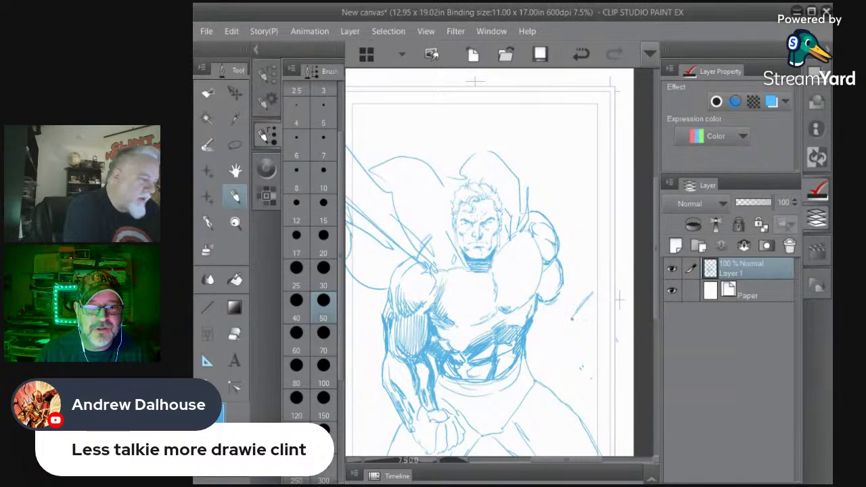
pyautogui.moveTo(583, 339)
pyautogui.mouseDown()
pyautogui.moveTo(610, 306)
pyautogui.moveTo(595, 292)
pyautogui.moveTo(605, 311)
pyautogui.moveTo(590, 300)
pyautogui.moveTo(586, 324)
pyautogui.mouseUp()
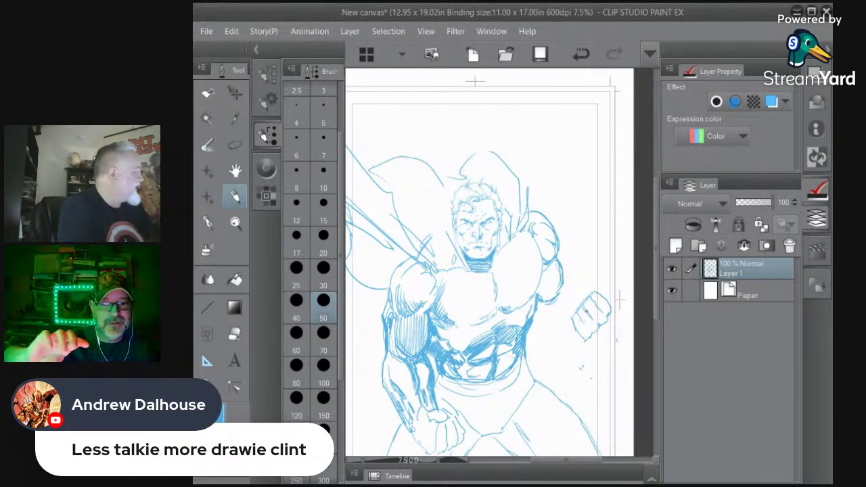
pyautogui.moveTo(592, 291)
pyautogui.mouseDown()
pyautogui.moveTo(562, 288)
pyautogui.moveTo(568, 310)
pyautogui.mouseUp()
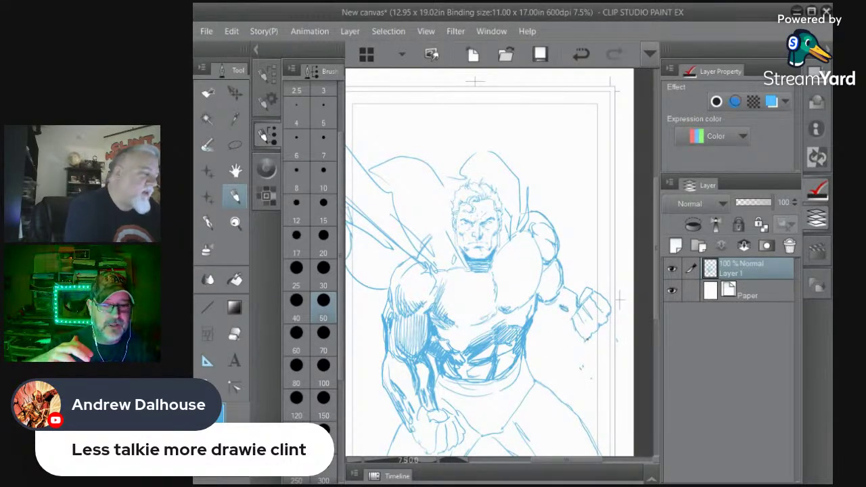
pyautogui.moveTo(586, 338)
pyautogui.mouseDown()
pyautogui.moveTo(593, 333)
pyautogui.moveTo(571, 320)
pyautogui.mouseUp()
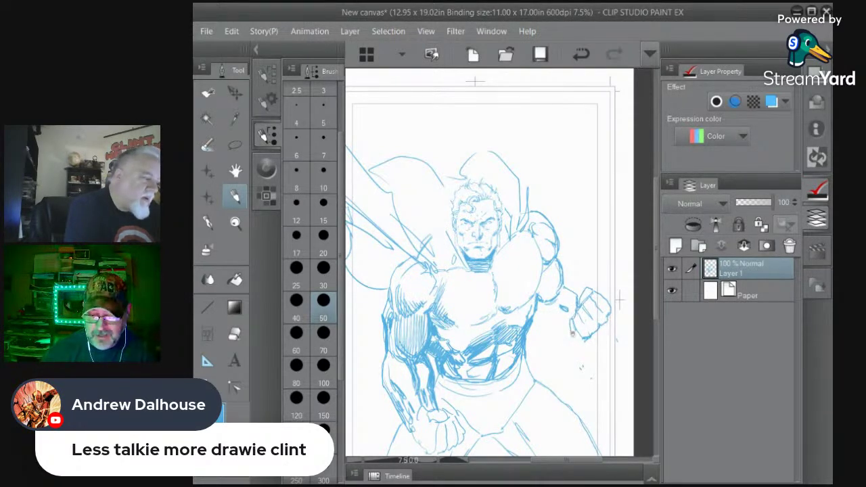
pyautogui.moveTo(562, 336)
pyautogui.mouseDown()
pyautogui.moveTo(533, 321)
pyautogui.moveTo(546, 337)
pyautogui.mouseUp()
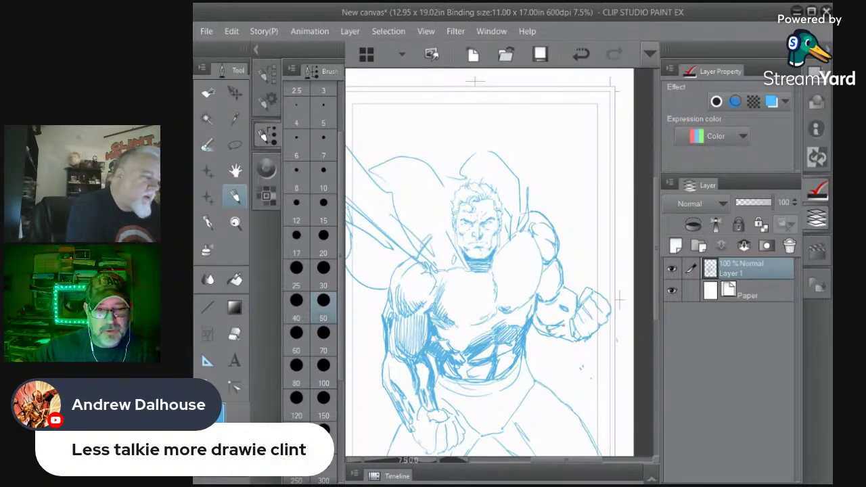
pyautogui.moveTo(554, 335); pyautogui.dragTo(571, 339)
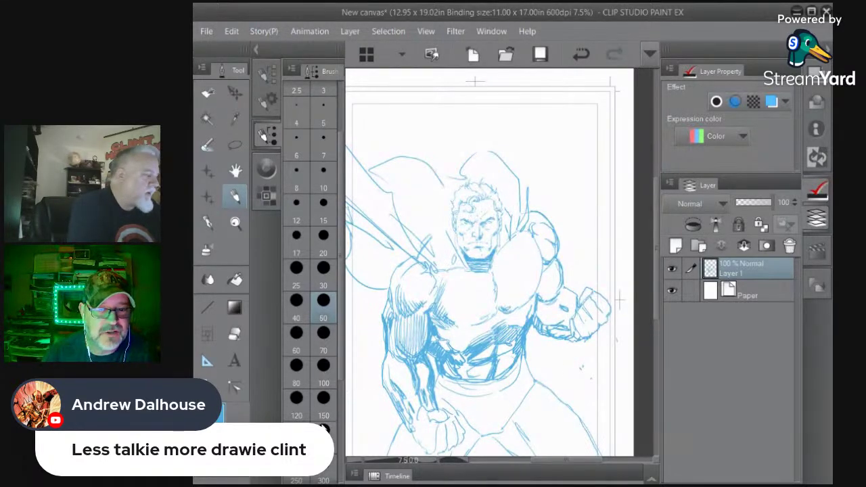
# Fill the trunks with solid shading using a larger brush and block in the inner-thigh shadow on the right-side leg
pyautogui.click(325, 429)
pyautogui.moveTo(522, 363)
pyautogui.mouseDown()
pyautogui.moveTo(505, 387)
pyautogui.moveTo(486, 393)
pyautogui.moveTo(437, 387)
pyautogui.moveTo(476, 430)
pyautogui.moveTo(506, 419)
pyautogui.moveTo(483, 431)
pyautogui.moveTo(505, 421)
pyautogui.moveTo(502, 428)
pyautogui.moveTo(530, 388)
pyautogui.moveTo(520, 376)
pyautogui.moveTo(492, 392)
pyautogui.moveTo(444, 392)
pyautogui.moveTo(486, 395)
pyautogui.moveTo(482, 419)
pyautogui.moveTo(513, 405)
pyautogui.moveTo(488, 418)
pyautogui.mouseUp()
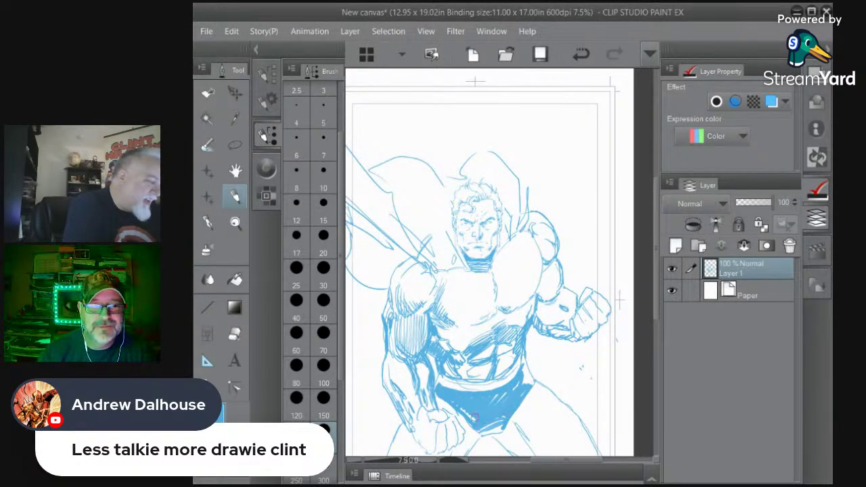
pyautogui.click(234, 169)
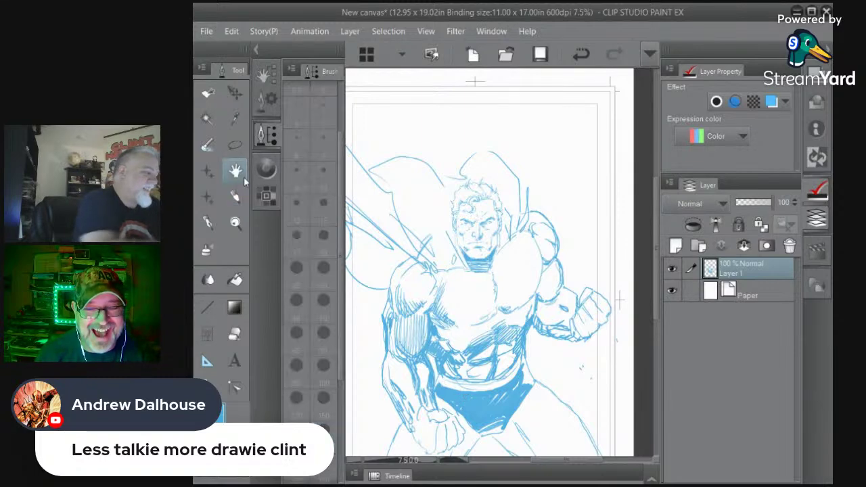
pyautogui.moveTo(493, 387); pyautogui.dragTo(502, 264)
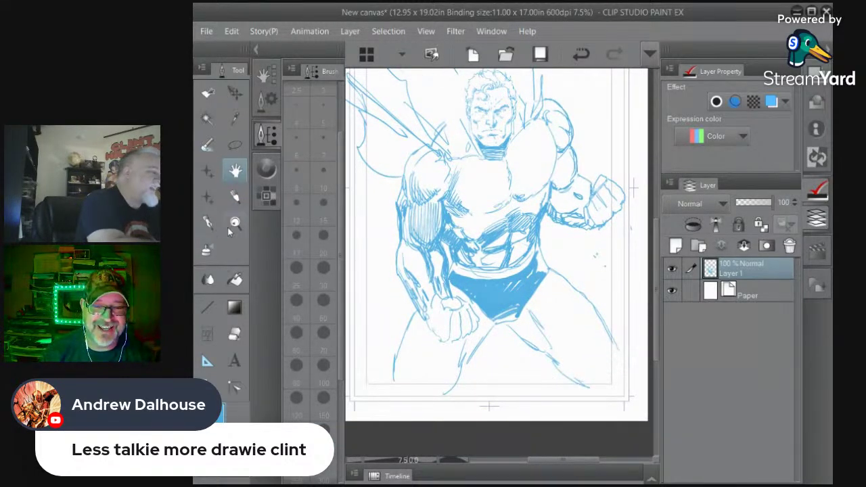
pyautogui.click(235, 196)
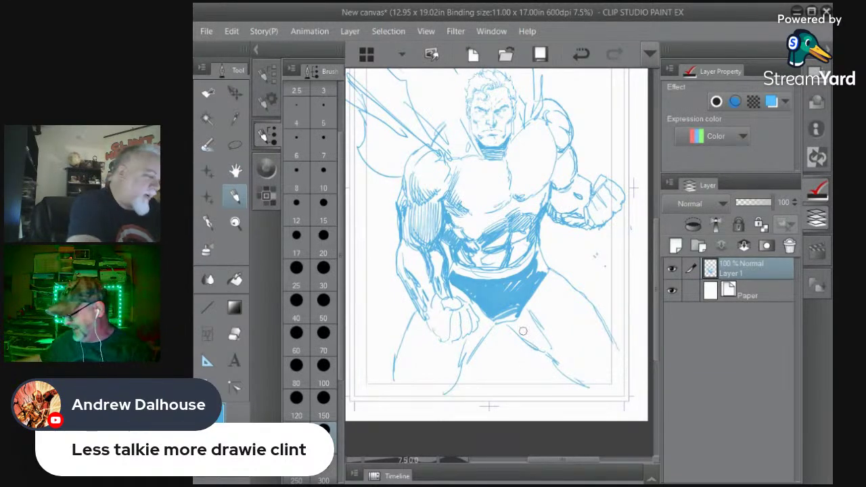
pyautogui.moveTo(511, 316); pyautogui.dragTo(582, 386)
pyautogui.moveTo(550, 348)
pyautogui.mouseDown()
pyautogui.moveTo(526, 296)
pyautogui.moveTo(579, 383)
pyautogui.moveTo(544, 318)
pyautogui.moveTo(552, 332)
pyautogui.mouseUp()
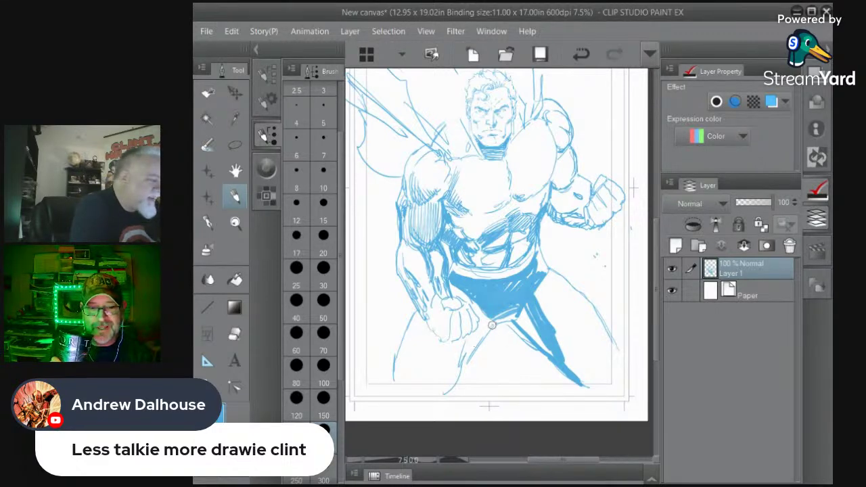
# Strengthen the left-side leg's inner and outer thigh contours and block in a shadow along the thigh below the fist
pyautogui.moveTo(493, 325); pyautogui.dragTo(442, 391)
pyautogui.moveTo(438, 341)
pyautogui.mouseDown()
pyautogui.moveTo(419, 384)
pyautogui.moveTo(440, 347)
pyautogui.moveTo(421, 372)
pyautogui.moveTo(421, 345)
pyautogui.moveTo(419, 376)
pyautogui.mouseUp()
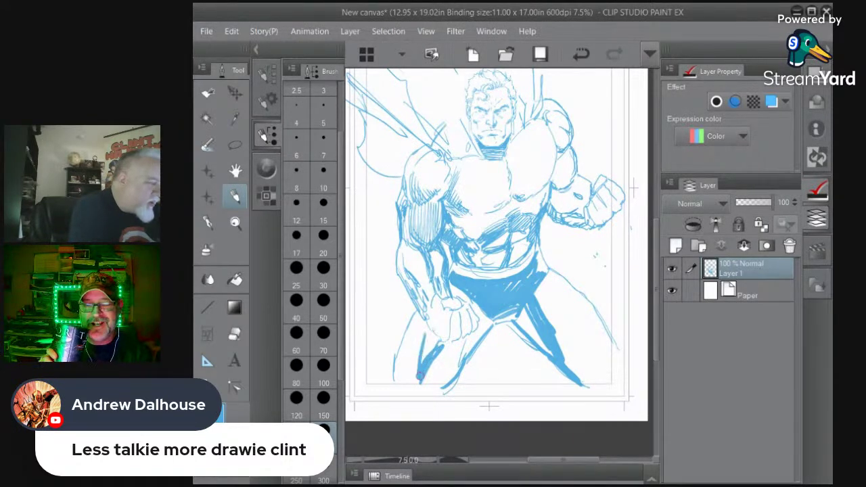
pyautogui.moveTo(472, 304)
pyautogui.mouseDown()
pyautogui.moveTo(476, 326)
pyautogui.moveTo(452, 339)
pyautogui.moveTo(427, 322)
pyautogui.moveTo(425, 364)
pyautogui.mouseUp()
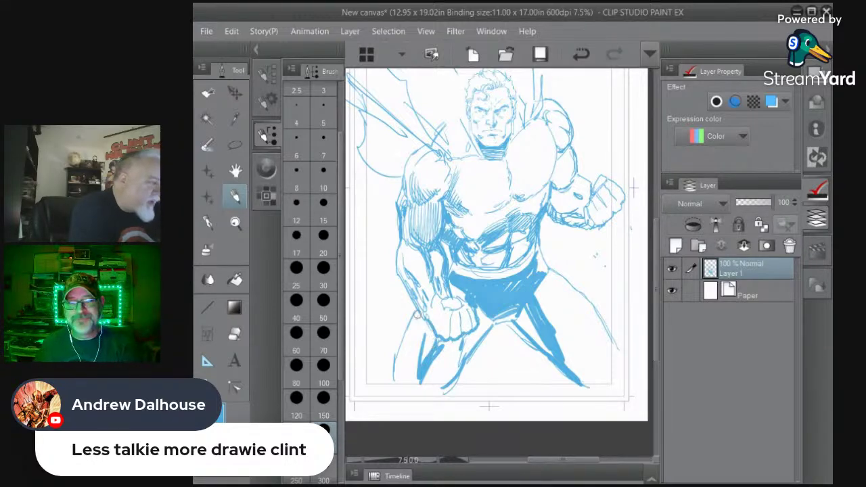
pyautogui.moveTo(417, 314); pyautogui.dragTo(398, 384)
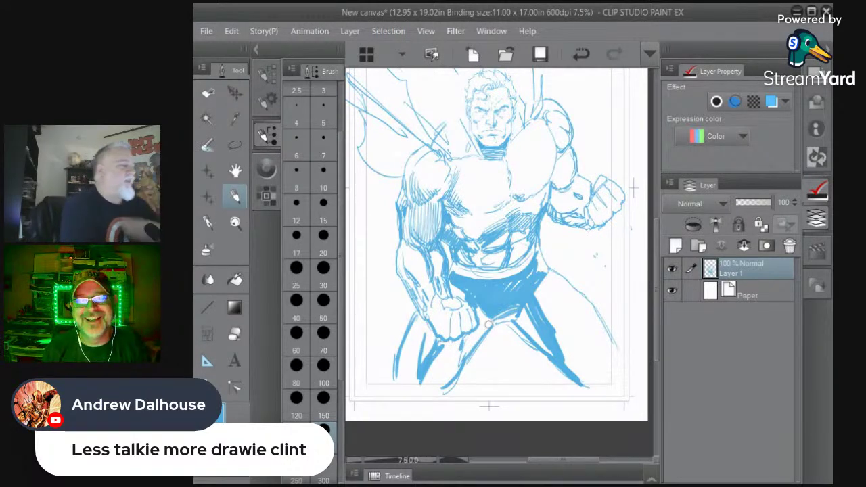
# Add a new layer above the blue sketch layer and switch to the pen in black for inking the face
pyautogui.click(235, 223)
pyautogui.moveTo(468, 303); pyautogui.dragTo(455, 295)
pyautogui.moveTo(479, 198); pyautogui.dragTo(523, 263)
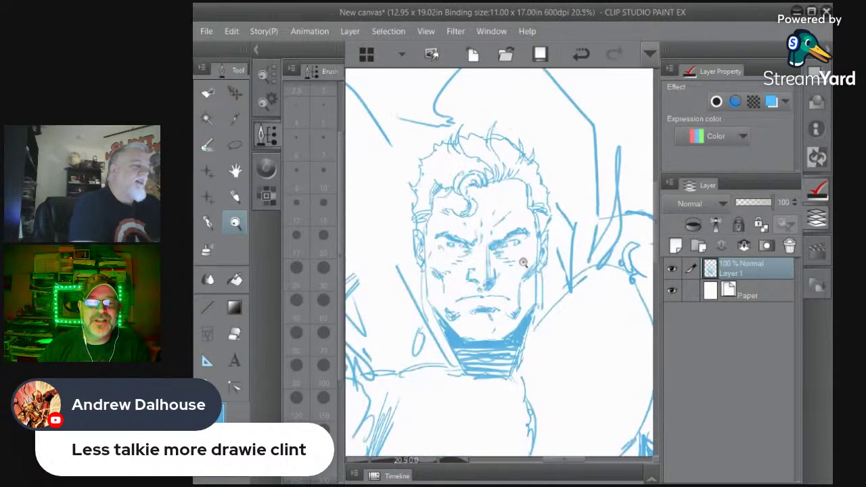
pyautogui.click(675, 246)
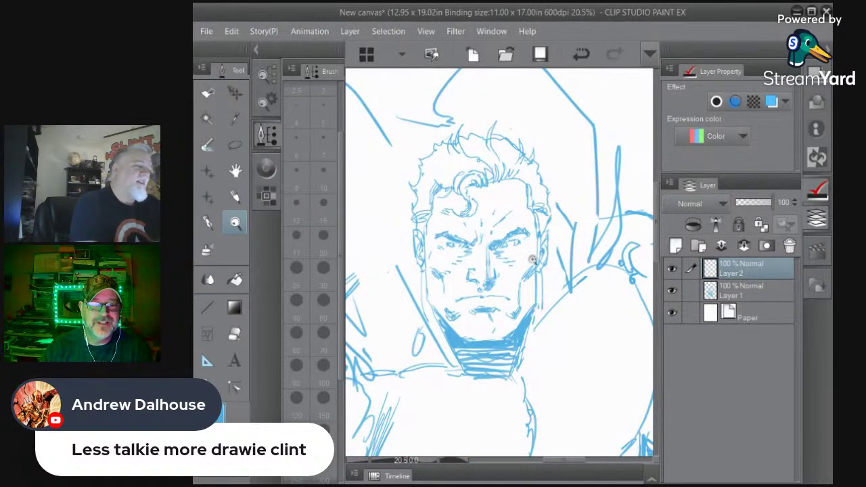
pyautogui.scroll(4, 495, 222)
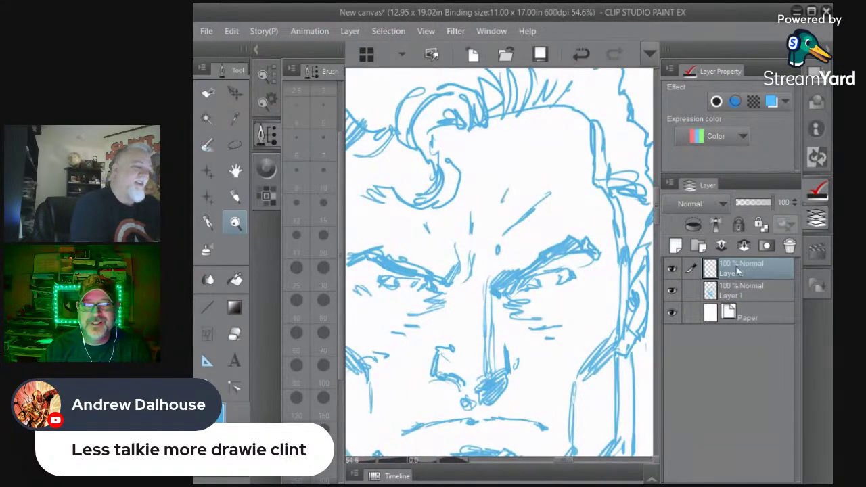
pyautogui.click(208, 222)
pyautogui.click(266, 143)
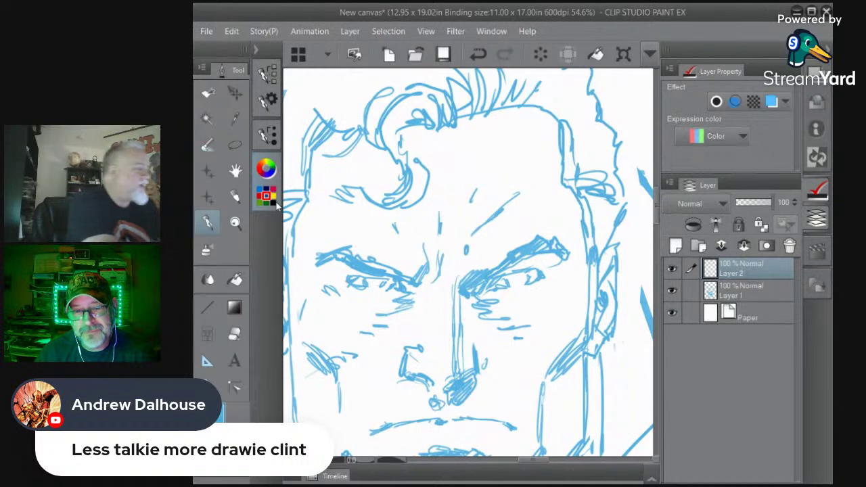
pyautogui.click(267, 200)
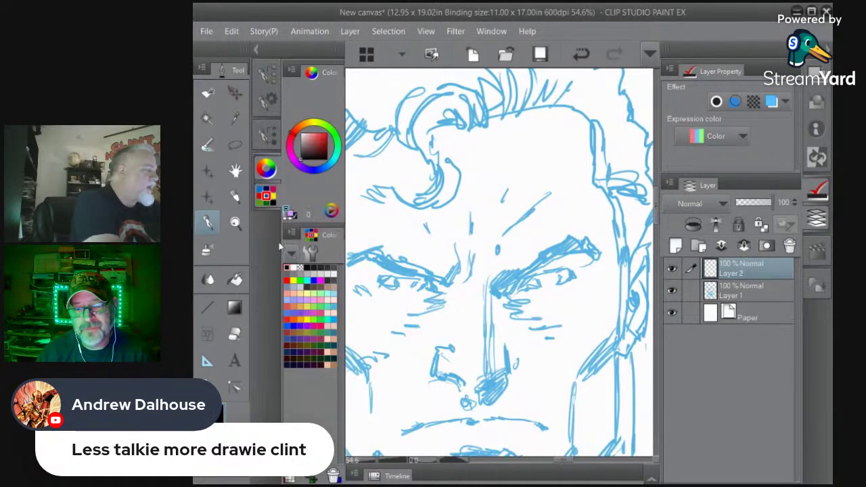
pyautogui.click(265, 141)
# Outline the right-side eyebrow in black with the pen at size 20 and fill it solid
pyautogui.click(234, 223)
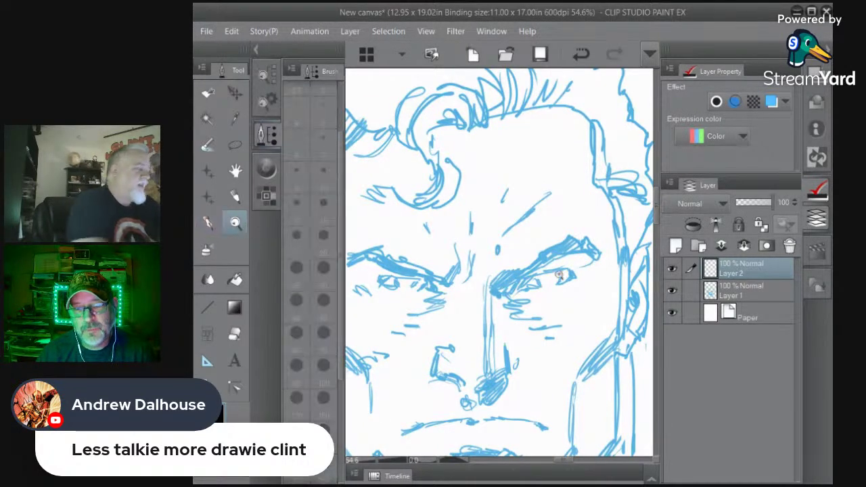
pyautogui.moveTo(524, 293); pyautogui.dragTo(511, 289)
pyautogui.click(533, 308)
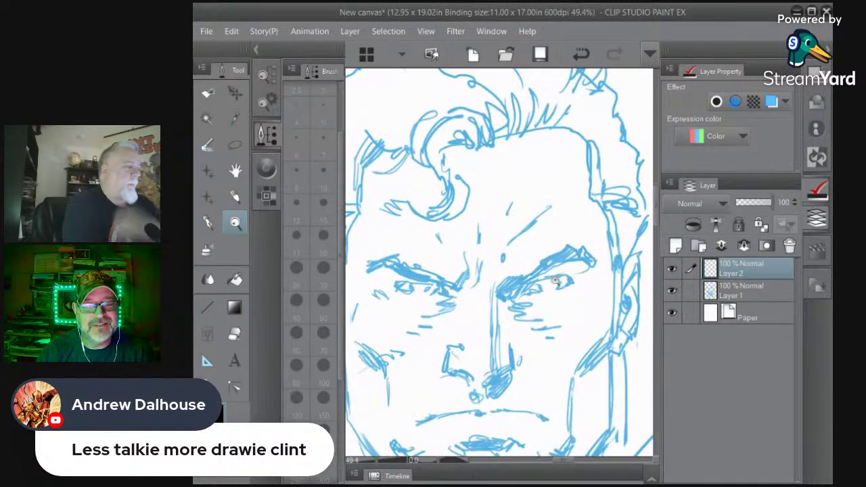
pyautogui.click(565, 288)
pyautogui.click(570, 287)
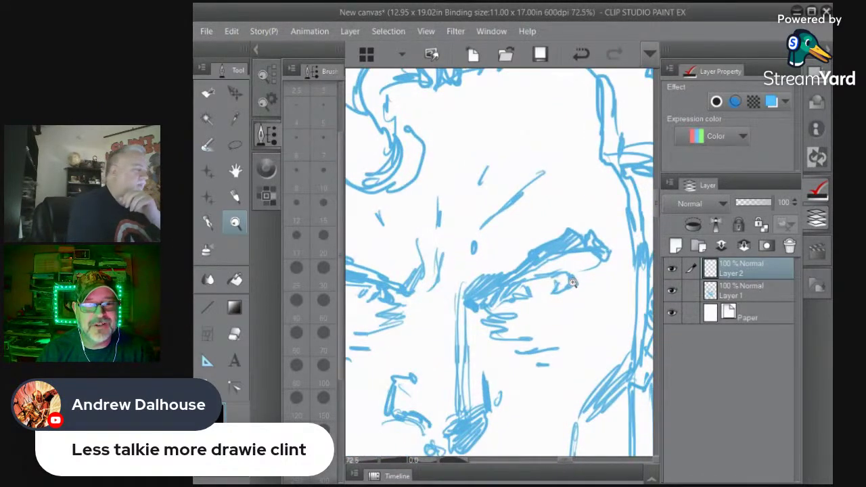
pyautogui.click(209, 221)
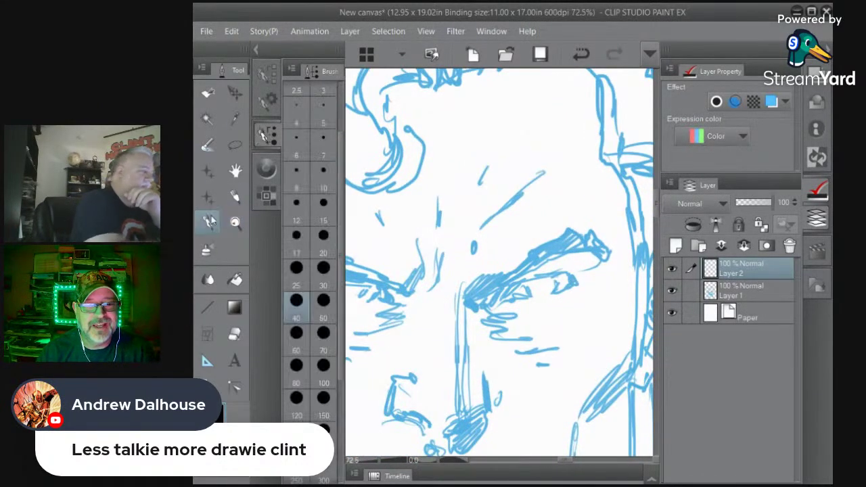
pyautogui.click(296, 278)
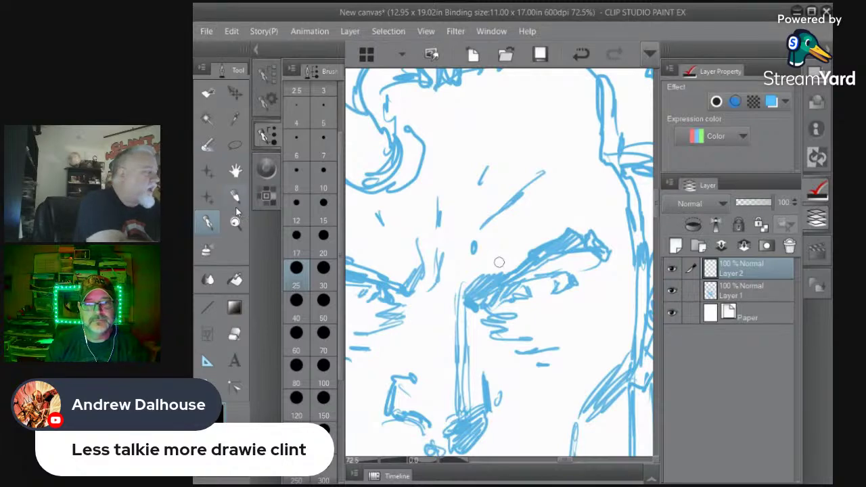
pyautogui.click(324, 236)
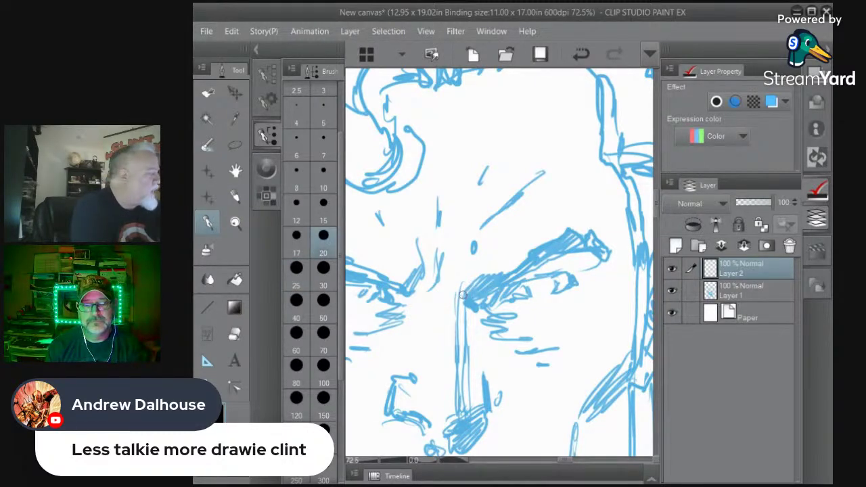
pyautogui.moveTo(478, 275)
pyautogui.mouseDown()
pyautogui.moveTo(462, 307)
pyautogui.moveTo(588, 248)
pyautogui.mouseUp()
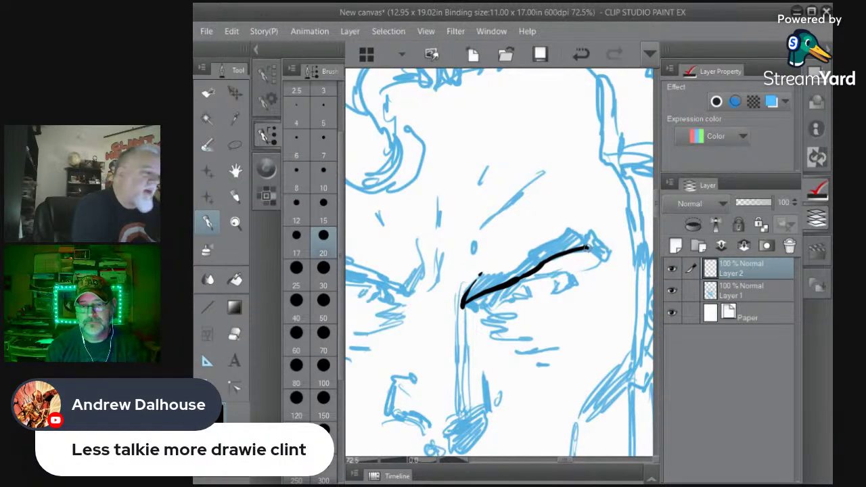
pyautogui.moveTo(588, 249)
pyautogui.mouseDown()
pyautogui.moveTo(608, 252)
pyautogui.moveTo(580, 234)
pyautogui.moveTo(544, 246)
pyautogui.moveTo(534, 263)
pyautogui.moveTo(479, 281)
pyautogui.moveTo(503, 268)
pyautogui.mouseUp()
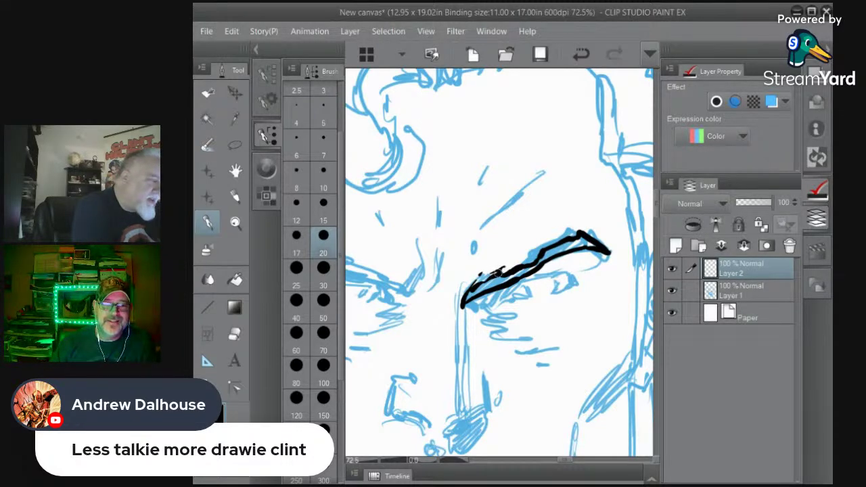
pyautogui.moveTo(462, 288)
pyautogui.mouseDown()
pyautogui.moveTo(479, 291)
pyautogui.moveTo(557, 252)
pyautogui.moveTo(593, 247)
pyautogui.moveTo(566, 241)
pyautogui.mouseUp()
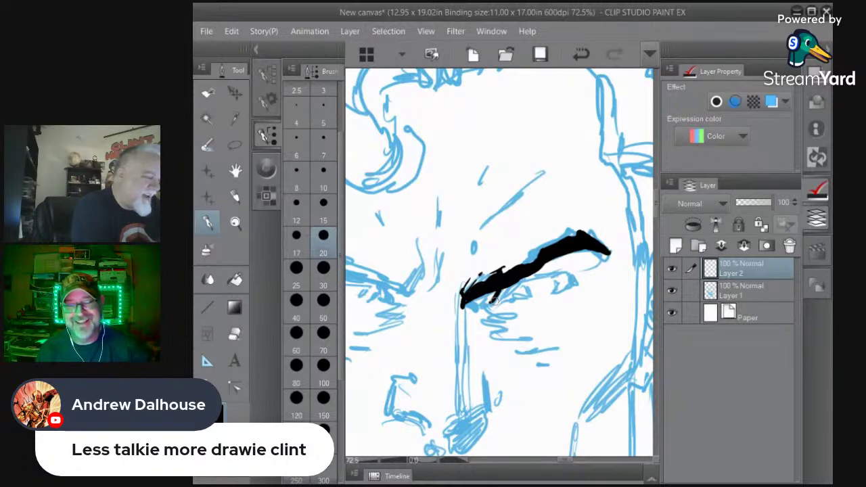
# Ink the right-side eye's upper lid, iris and corner, and add tapered crease lines beneath the eye
pyautogui.moveTo(509, 286)
pyautogui.mouseDown()
pyautogui.moveTo(567, 271)
pyautogui.moveTo(572, 283)
pyautogui.mouseUp()
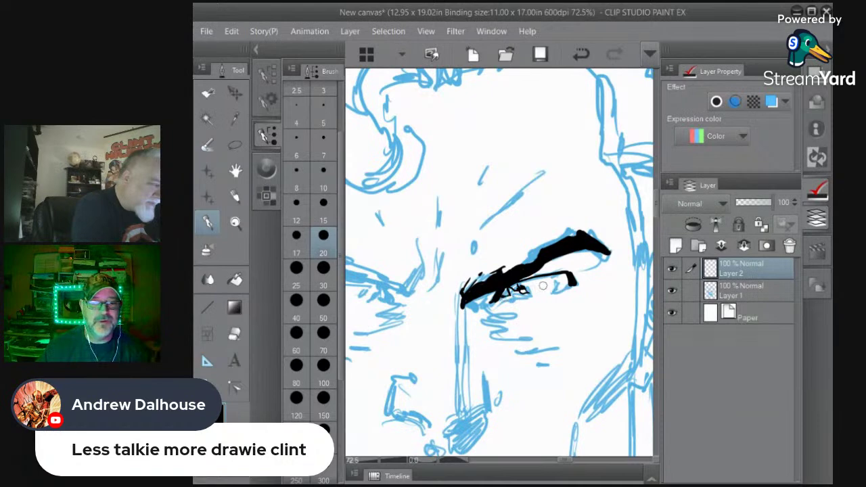
pyautogui.moveTo(539, 285)
pyautogui.mouseDown()
pyautogui.moveTo(567, 276)
pyautogui.moveTo(563, 289)
pyautogui.moveTo(569, 284)
pyautogui.mouseUp()
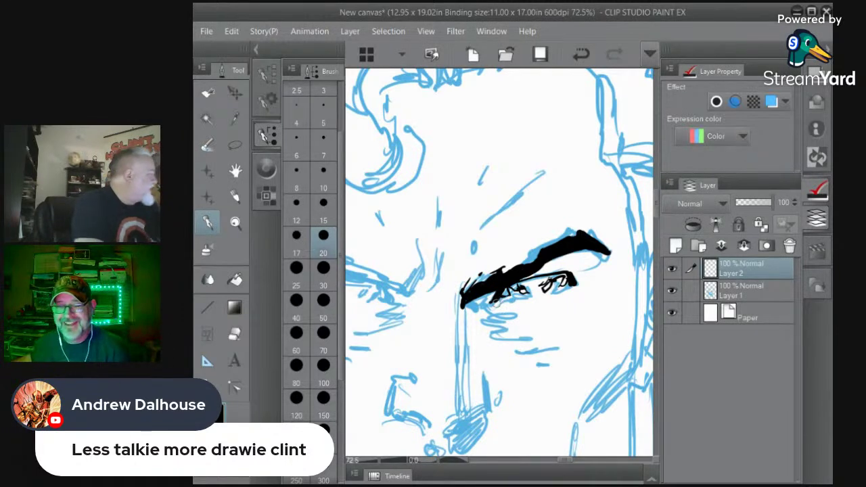
pyautogui.moveTo(502, 309)
pyautogui.mouseDown()
pyautogui.moveTo(540, 315)
pyautogui.moveTo(500, 327)
pyautogui.moveTo(571, 322)
pyautogui.moveTo(521, 340)
pyautogui.moveTo(555, 339)
pyautogui.moveTo(545, 352)
pyautogui.moveTo(564, 362)
pyautogui.mouseUp()
pyautogui.moveTo(581, 293); pyautogui.dragTo(579, 295)
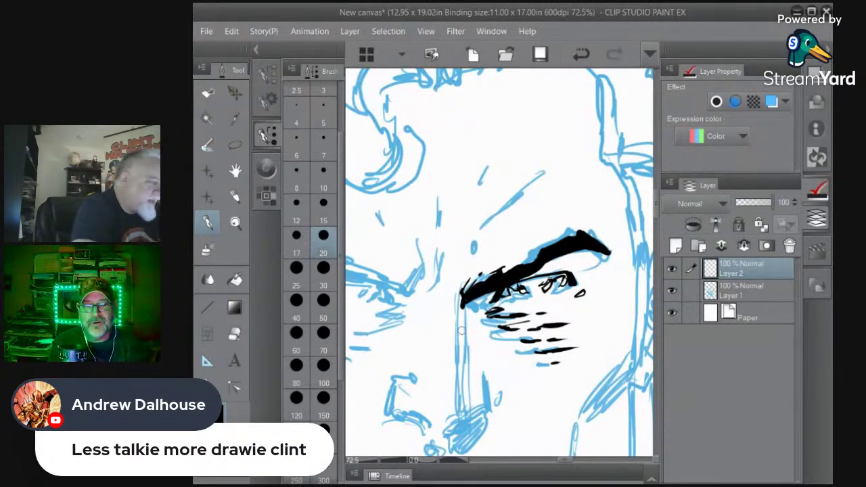
# Ink the nose with a thin bridge line, a solid black shadow under the tip and both nostril contours
pyautogui.moveTo(459, 342)
pyautogui.mouseDown()
pyautogui.moveTo(462, 415)
pyautogui.moveTo(462, 407)
pyautogui.moveTo(440, 432)
pyautogui.moveTo(485, 410)
pyautogui.moveTo(465, 446)
pyautogui.moveTo(456, 449)
pyautogui.moveTo(451, 437)
pyautogui.moveTo(464, 426)
pyautogui.moveTo(459, 444)
pyautogui.moveTo(474, 433)
pyautogui.moveTo(488, 407)
pyautogui.moveTo(484, 373)
pyautogui.moveTo(490, 408)
pyautogui.mouseUp()
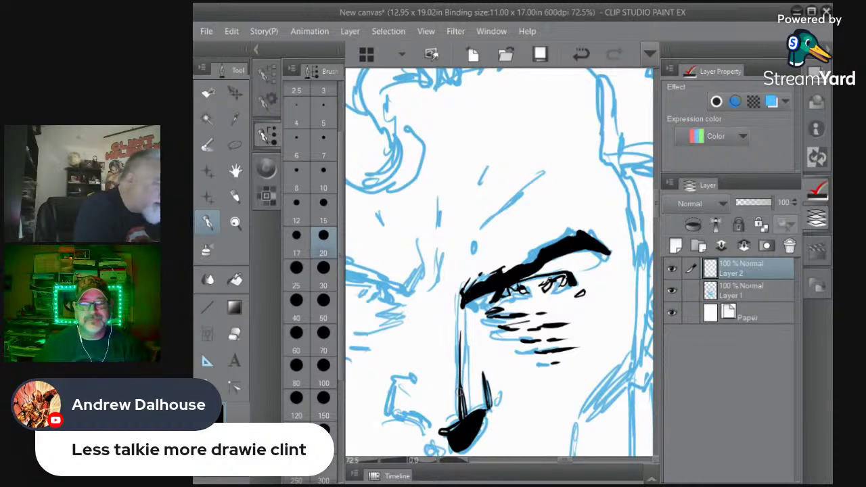
pyautogui.moveTo(459, 362); pyautogui.dragTo(462, 381)
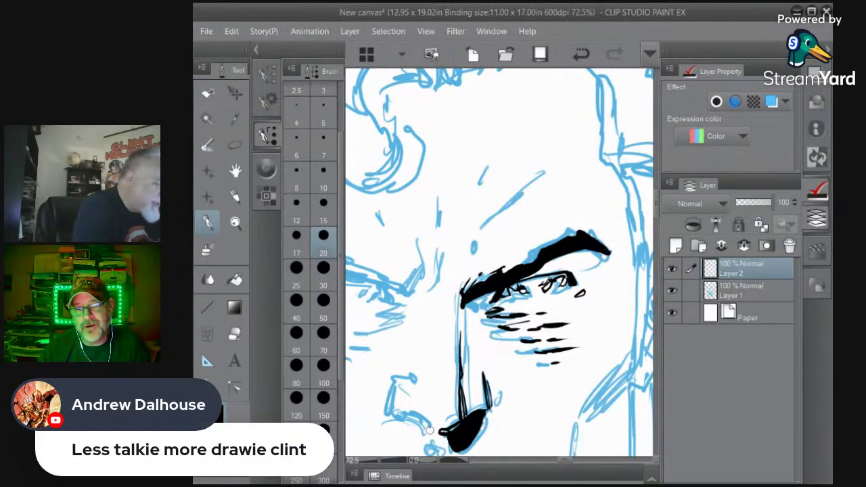
pyautogui.moveTo(426, 425); pyautogui.dragTo(404, 411)
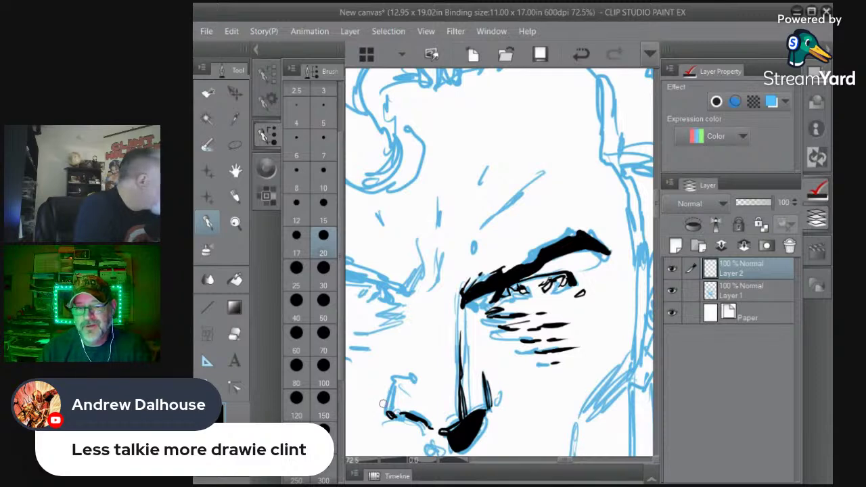
pyautogui.moveTo(389, 408)
pyautogui.mouseDown()
pyautogui.moveTo(396, 378)
pyautogui.moveTo(391, 401)
pyautogui.moveTo(413, 376)
pyautogui.moveTo(433, 378)
pyautogui.mouseUp()
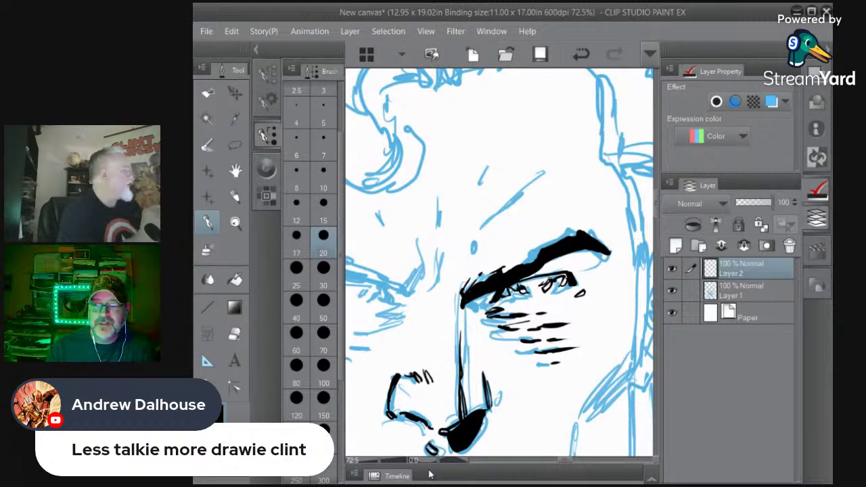
# Ink the left-side eyebrow as a solid black shape with curved crease lines at its inner end
pyautogui.moveTo(412, 303); pyautogui.dragTo(508, 386)
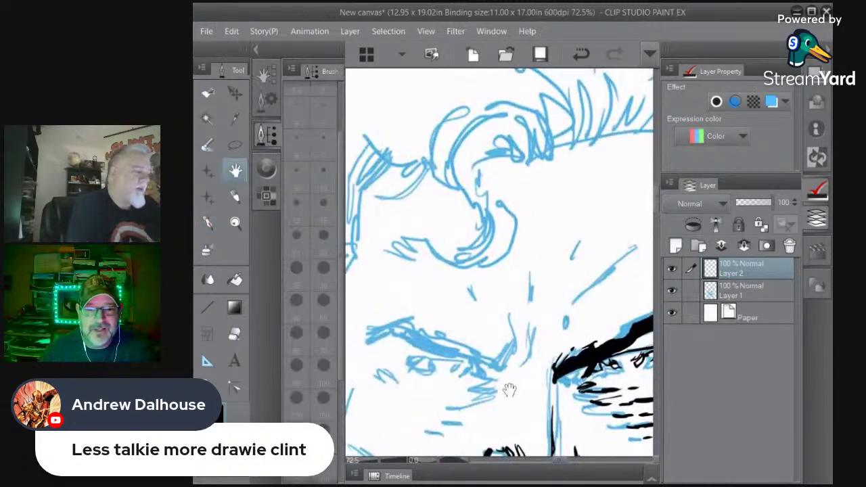
pyautogui.click(208, 224)
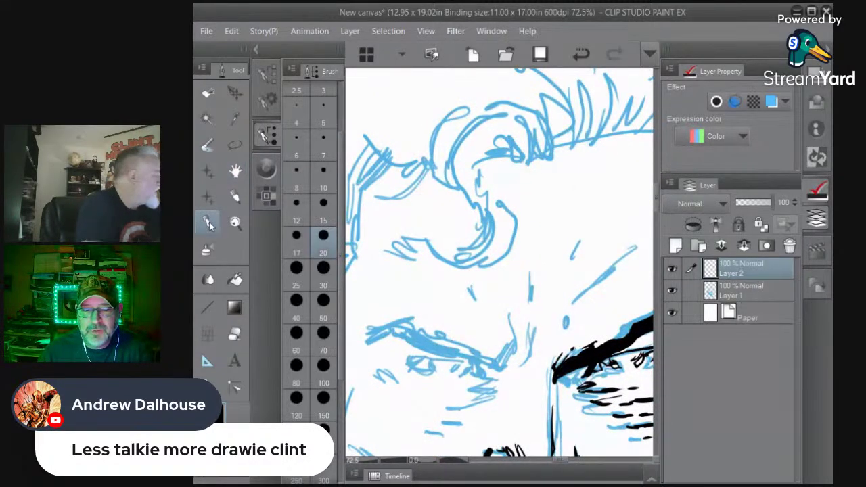
pyautogui.moveTo(528, 327)
pyautogui.mouseDown()
pyautogui.moveTo(522, 357)
pyautogui.moveTo(505, 372)
pyautogui.moveTo(394, 329)
pyautogui.moveTo(366, 335)
pyautogui.moveTo(404, 318)
pyautogui.moveTo(420, 341)
pyautogui.mouseUp()
pyautogui.moveTo(440, 348)
pyautogui.mouseDown()
pyautogui.moveTo(499, 373)
pyautogui.moveTo(464, 351)
pyautogui.moveTo(483, 354)
pyautogui.moveTo(474, 348)
pyautogui.moveTo(448, 354)
pyautogui.moveTo(491, 358)
pyautogui.moveTo(479, 344)
pyautogui.moveTo(498, 366)
pyautogui.moveTo(511, 349)
pyautogui.moveTo(499, 367)
pyautogui.mouseUp()
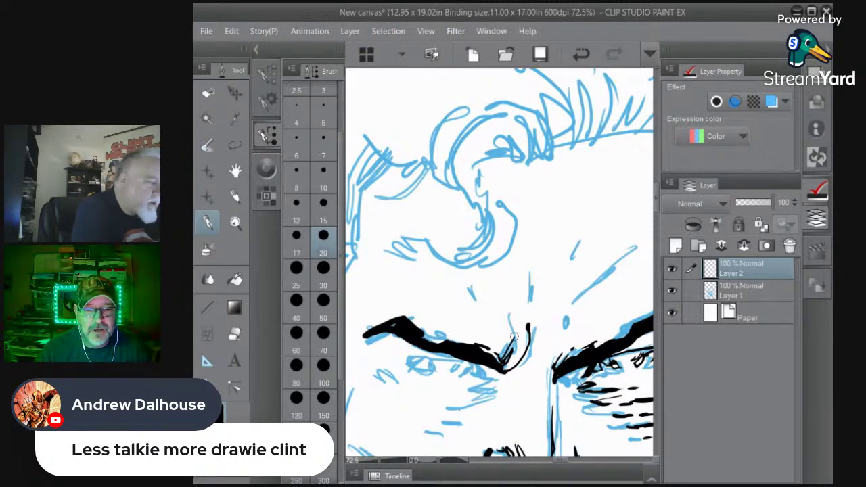
pyautogui.moveTo(515, 336); pyautogui.dragTo(508, 314)
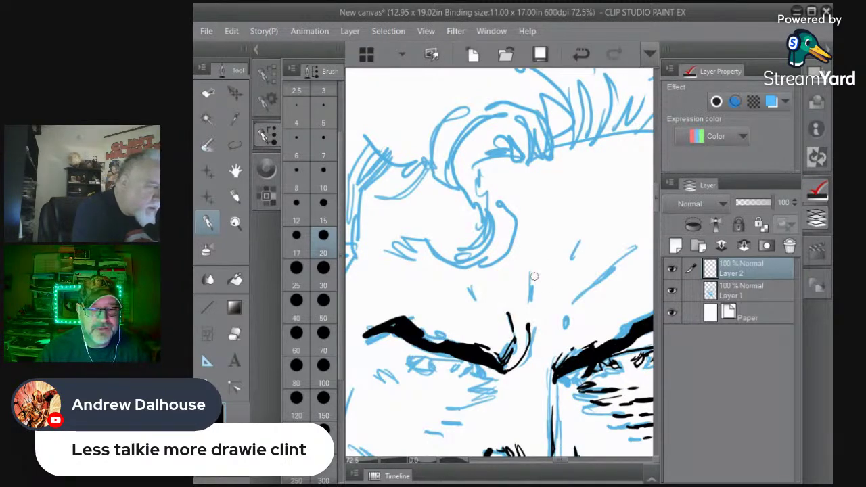
# Ink the frown lines on the forehead and between the brows, and the left-side eye's lid and iris
pyautogui.moveTo(534, 276)
pyautogui.mouseDown()
pyautogui.moveTo(532, 299)
pyautogui.moveTo(542, 292)
pyautogui.mouseUp()
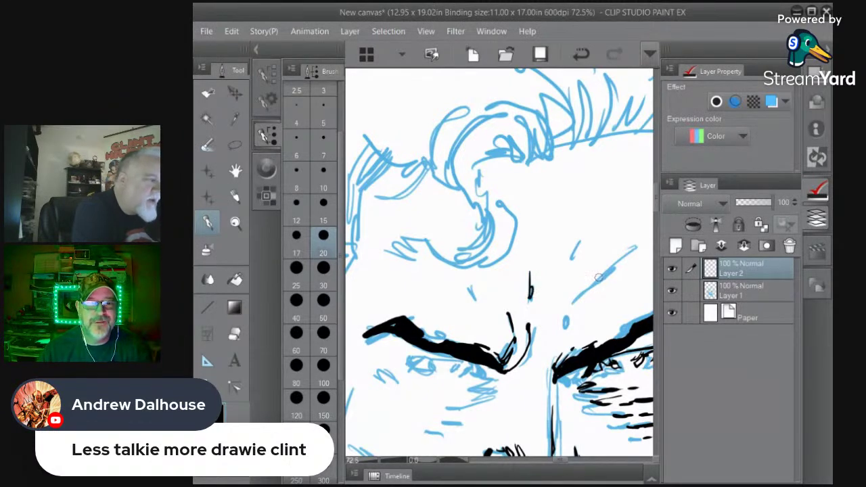
pyautogui.moveTo(629, 251)
pyautogui.mouseDown()
pyautogui.moveTo(574, 298)
pyautogui.moveTo(563, 329)
pyautogui.mouseUp()
pyautogui.moveTo(467, 288); pyautogui.dragTo(477, 300)
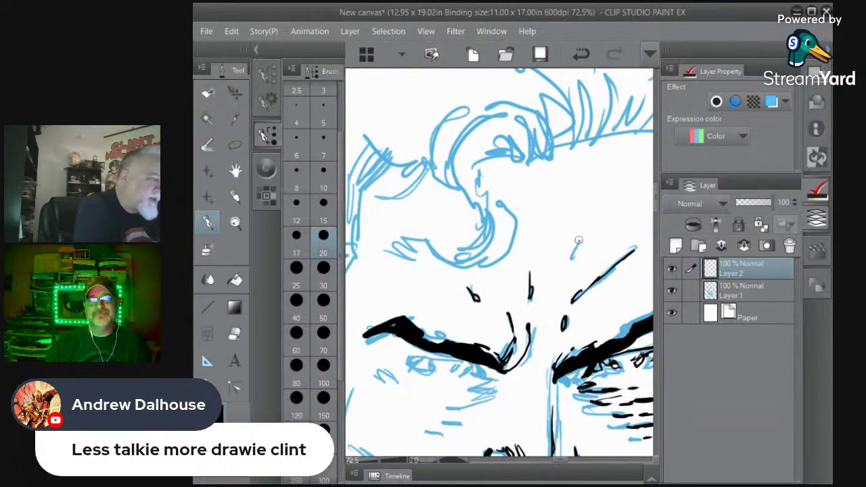
pyautogui.moveTo(579, 241); pyautogui.dragTo(571, 262)
pyautogui.moveTo(542, 345); pyautogui.dragTo(537, 362)
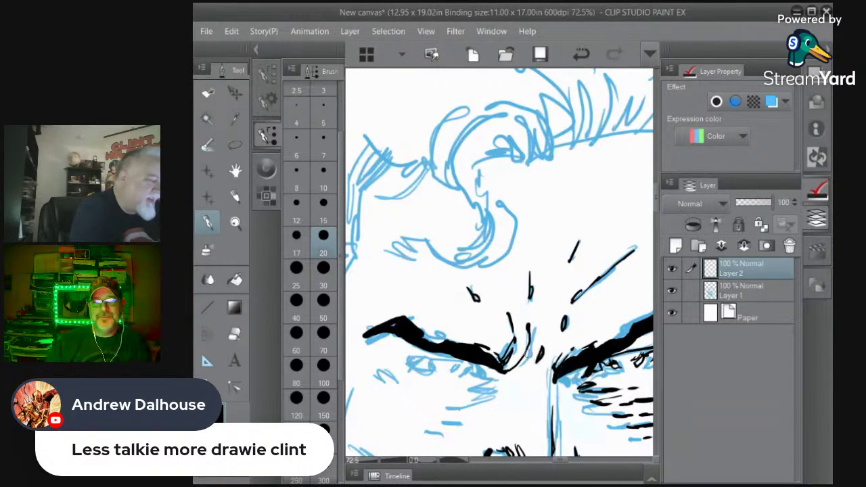
pyautogui.moveTo(485, 376)
pyautogui.mouseDown()
pyautogui.moveTo(472, 364)
pyautogui.moveTo(409, 365)
pyautogui.mouseUp()
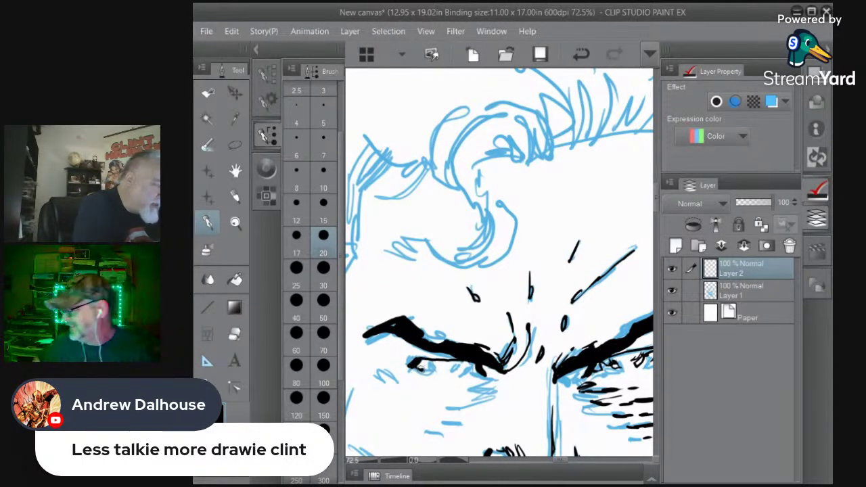
pyautogui.moveTo(421, 366); pyautogui.dragTo(478, 368)
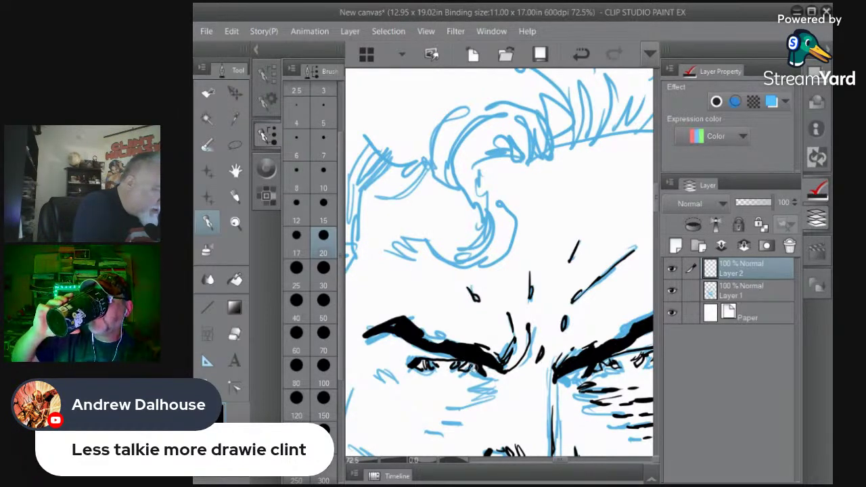
# Hide Layer 1 with the blue sketch so that only the black face inks on Layer 2 are shown
pyautogui.click(235, 223)
pyautogui.moveTo(485, 326)
pyautogui.mouseDown()
pyautogui.moveTo(452, 298)
pyautogui.moveTo(426, 292)
pyautogui.mouseUp()
pyautogui.moveTo(510, 401)
pyautogui.mouseDown()
pyautogui.moveTo(484, 396)
pyautogui.moveTo(602, 336)
pyautogui.mouseUp()
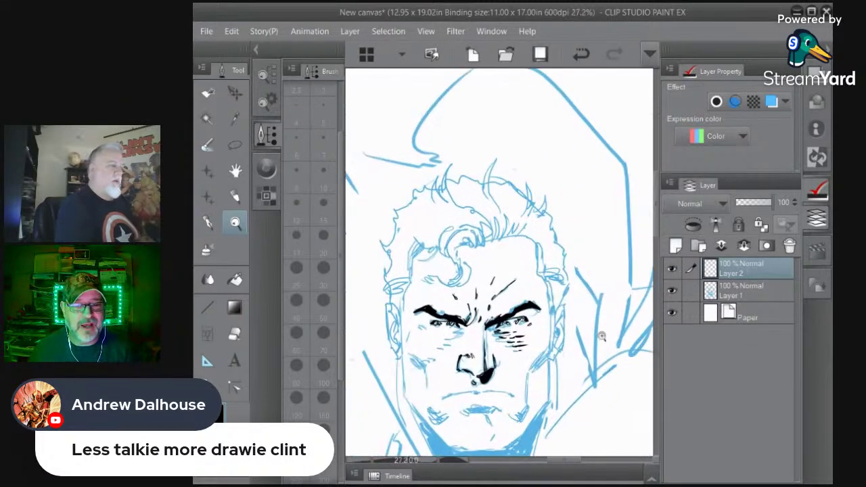
pyautogui.click(672, 291)
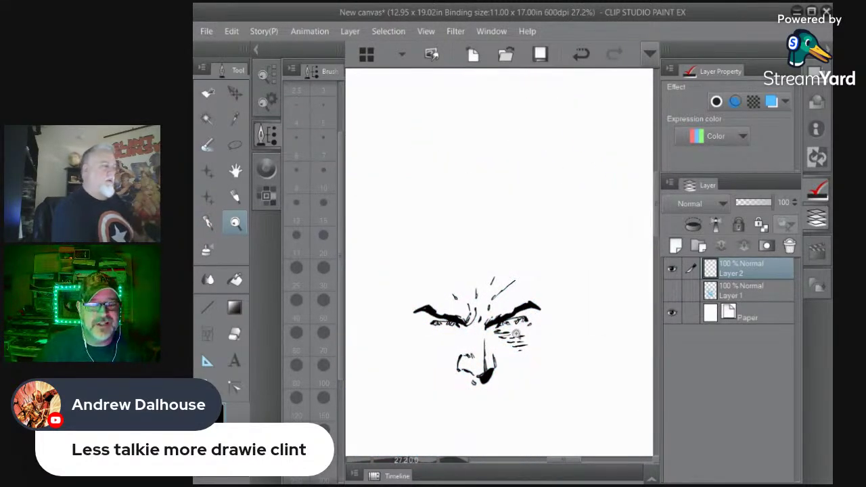
pyautogui.moveTo(516, 332)
pyautogui.mouseDown()
pyautogui.moveTo(524, 334)
pyautogui.moveTo(511, 326)
pyautogui.moveTo(541, 348)
pyautogui.mouseUp()
pyautogui.press('m')
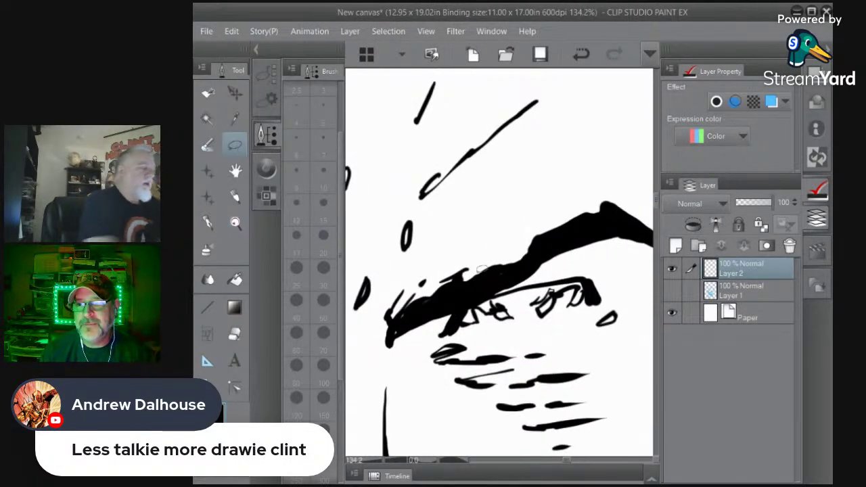
pyautogui.moveTo(480, 269)
pyautogui.mouseDown()
pyautogui.moveTo(563, 266)
pyautogui.moveTo(477, 297)
pyautogui.moveTo(437, 332)
pyautogui.moveTo(456, 338)
pyautogui.moveTo(606, 318)
pyautogui.moveTo(614, 285)
pyautogui.moveTo(601, 306)
pyautogui.mouseUp()
pyautogui.hotkey('ctrl', 't')
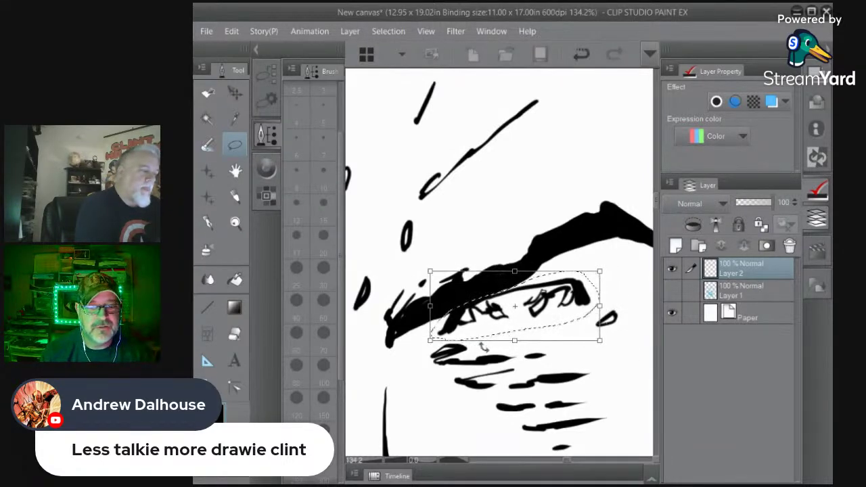
pyautogui.click(210, 223)
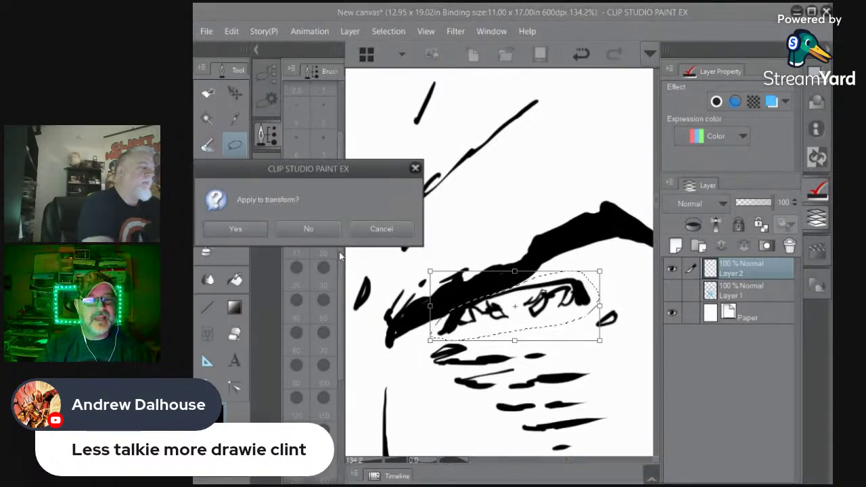
pyautogui.press('Return')
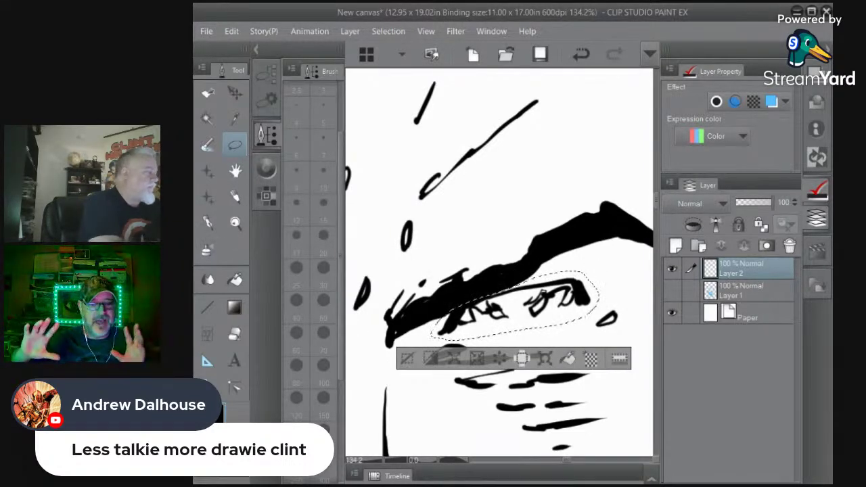
pyautogui.hotkey('ctrl', 'd')
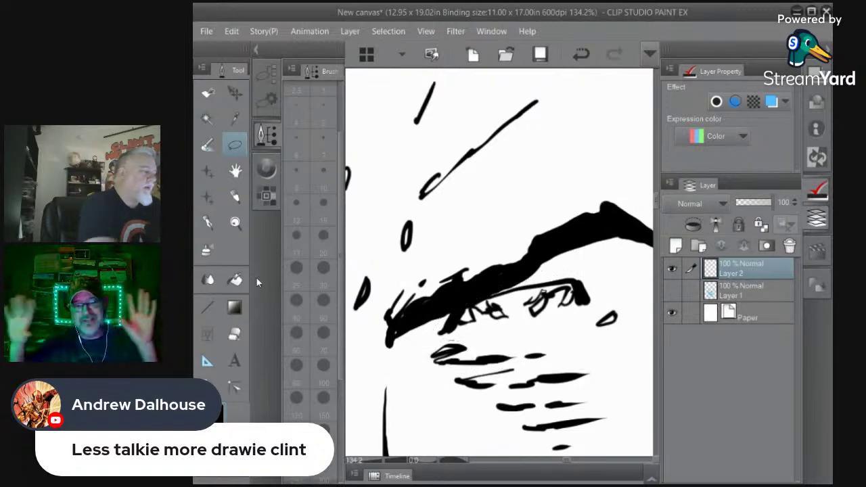
# Erase the lowest hatch lines and trim the remaining ones under the right-side eye with the eraser at size 30
pyautogui.click(236, 223)
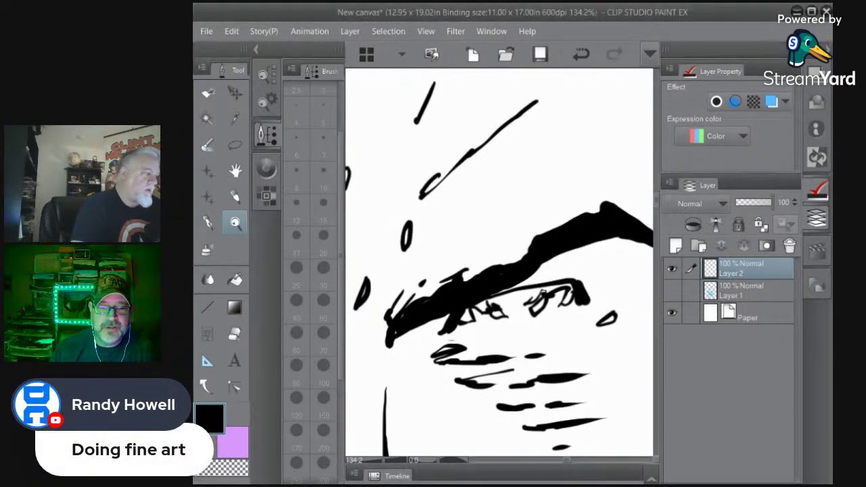
pyautogui.scroll(-4, 429, 377)
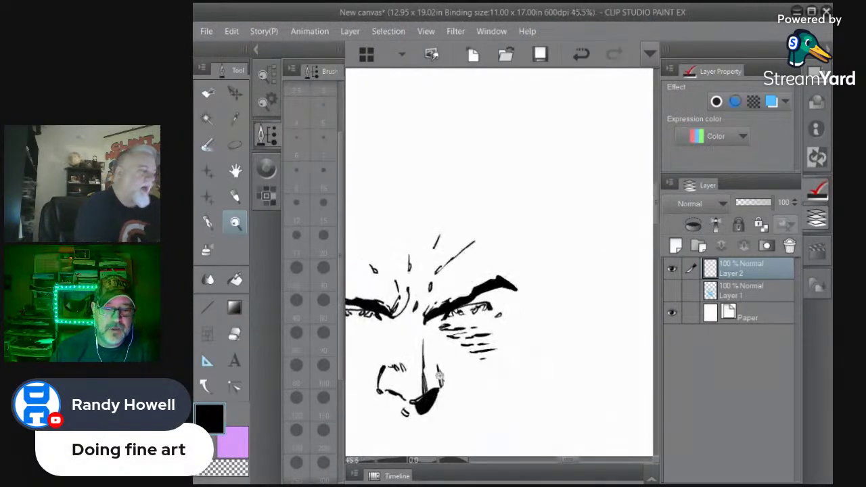
pyautogui.scroll(3, 397, 366)
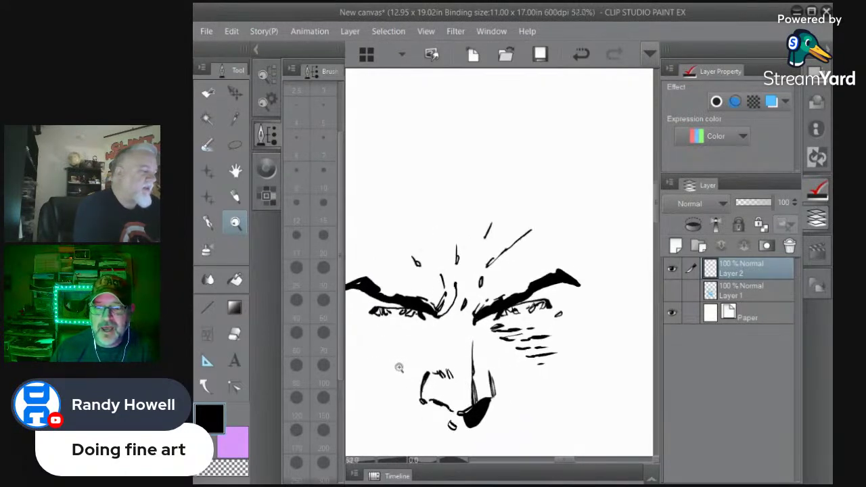
pyautogui.scroll(3, 536, 351)
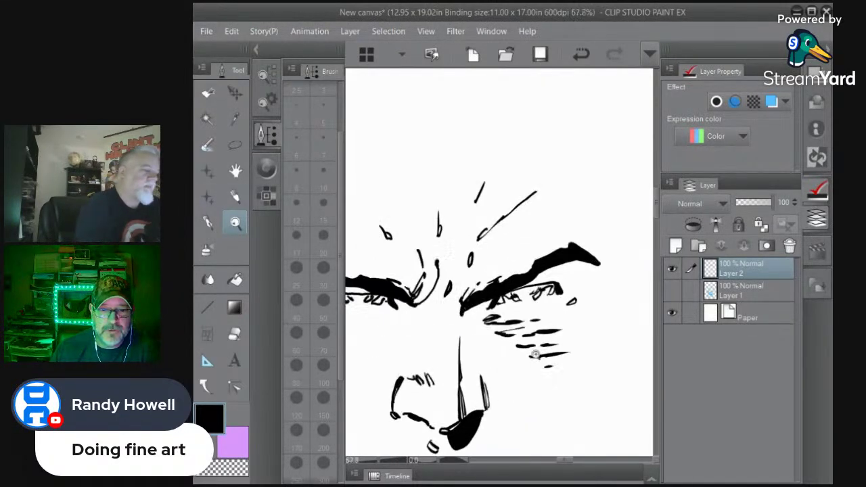
pyautogui.click(236, 333)
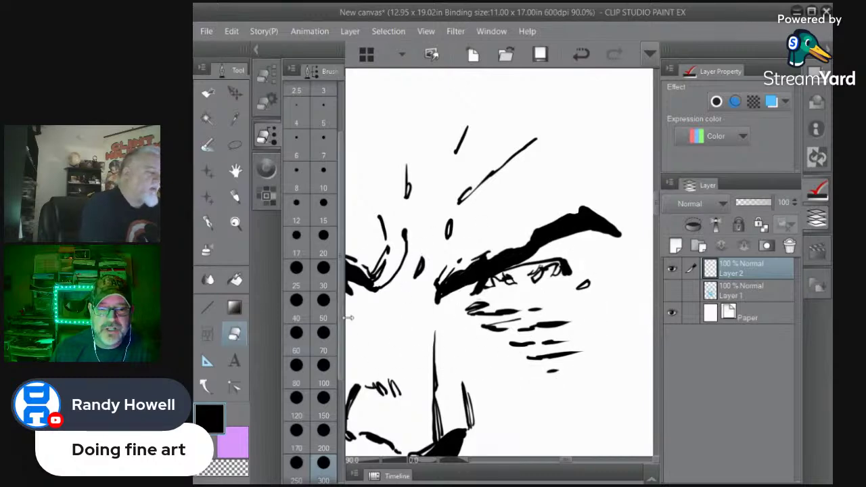
pyautogui.click(323, 267)
pyautogui.moveTo(528, 310)
pyautogui.mouseDown()
pyautogui.moveTo(552, 323)
pyautogui.moveTo(545, 319)
pyautogui.moveTo(581, 321)
pyautogui.moveTo(562, 346)
pyautogui.moveTo(560, 338)
pyautogui.moveTo(593, 348)
pyautogui.moveTo(518, 361)
pyautogui.moveTo(521, 387)
pyautogui.mouseUp()
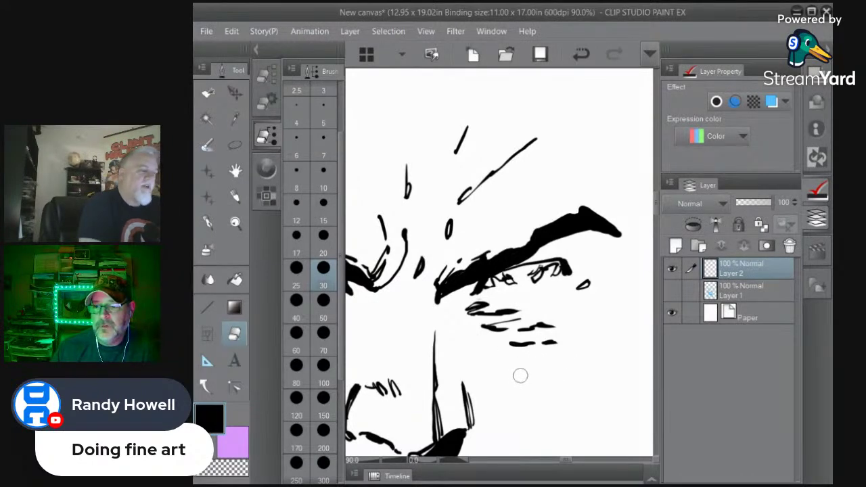
pyautogui.click(208, 222)
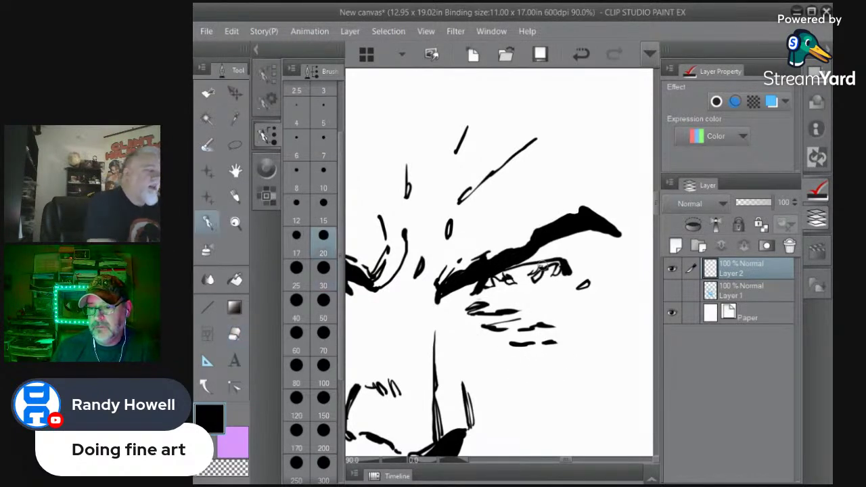
pyautogui.moveTo(558, 262)
pyautogui.mouseDown()
pyautogui.moveTo(513, 266)
pyautogui.moveTo(426, 305)
pyautogui.moveTo(403, 358)
pyautogui.moveTo(430, 346)
pyautogui.mouseUp()
# Show Layer 1 with the blue sketch again and ink short tapered hatch lines under the left-side eye on Layer 2
pyautogui.click(236, 223)
pyautogui.click(675, 292)
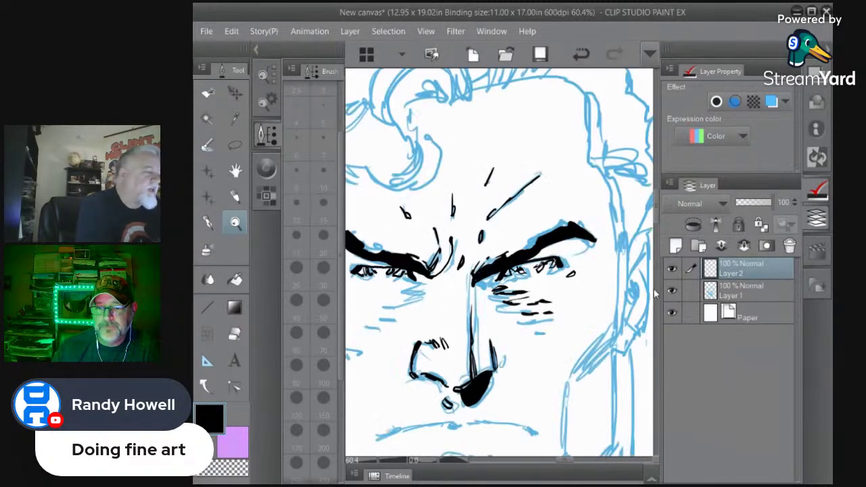
pyautogui.scroll(4, 379, 285)
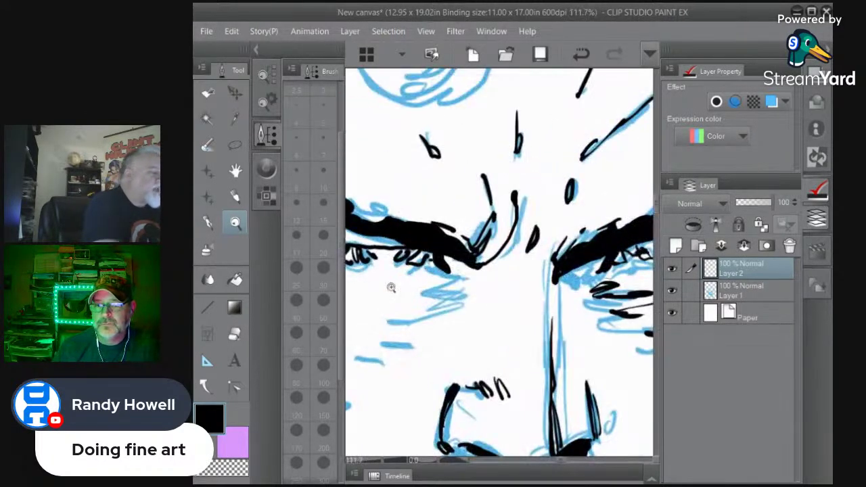
pyautogui.click(208, 226)
pyautogui.moveTo(464, 279)
pyautogui.mouseDown()
pyautogui.moveTo(441, 278)
pyautogui.moveTo(465, 281)
pyautogui.moveTo(428, 293)
pyautogui.moveTo(460, 297)
pyautogui.moveTo(403, 319)
pyautogui.moveTo(391, 342)
pyautogui.moveTo(402, 341)
pyautogui.moveTo(356, 360)
pyautogui.mouseUp()
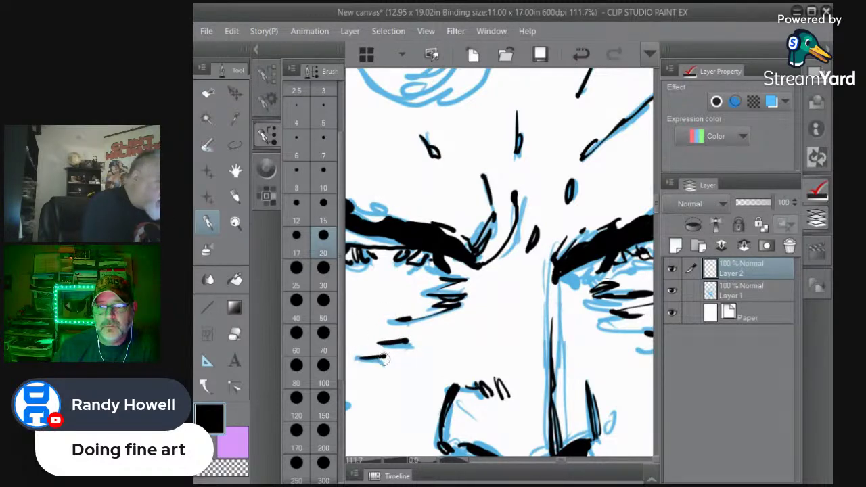
pyautogui.press('e')
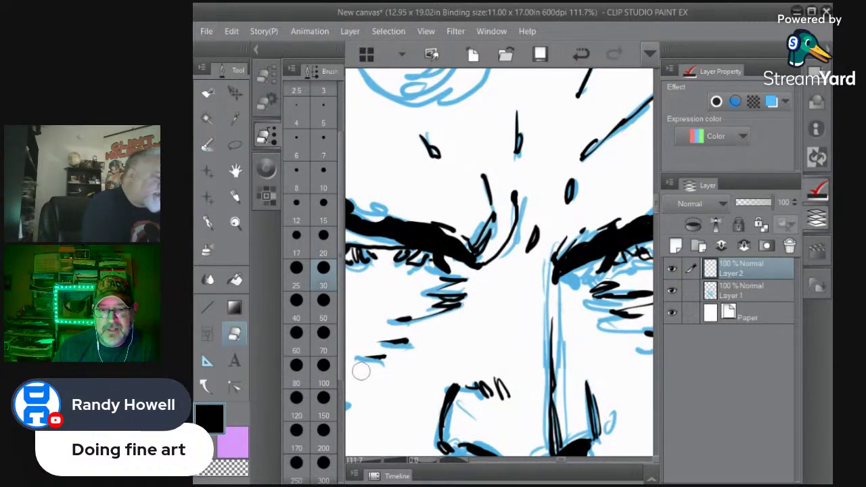
# Ink the downturned mouth line in two strokes with a small gap at the centre and thickened corners
pyautogui.press('/')
pyautogui.moveTo(449, 334); pyautogui.dragTo(406, 367)
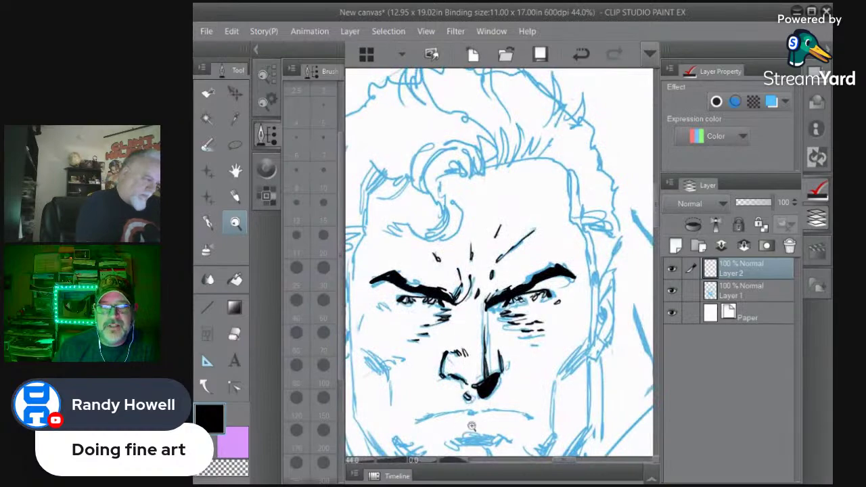
pyautogui.moveTo(470, 425); pyautogui.dragTo(487, 423)
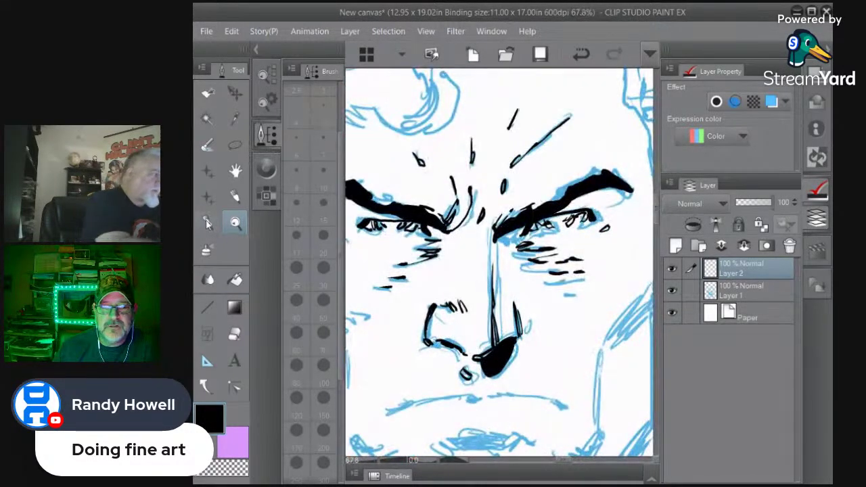
pyautogui.press('p')
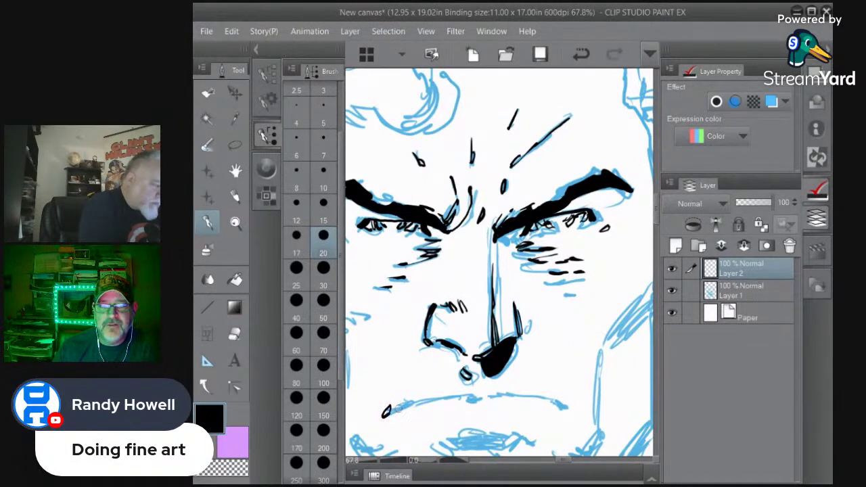
pyautogui.moveTo(414, 404)
pyautogui.mouseDown()
pyautogui.moveTo(467, 395)
pyautogui.moveTo(559, 401)
pyautogui.mouseUp()
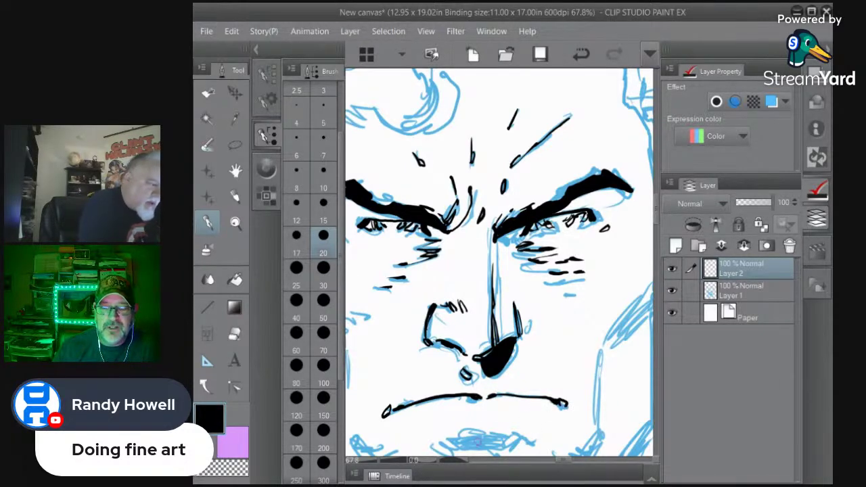
# Ink the shadow under the lower lip as a solid black shape with tapered ends, and add the two chin crease lines below it
pyautogui.moveTo(455, 437)
pyautogui.mouseDown()
pyautogui.moveTo(514, 434)
pyautogui.moveTo(458, 440)
pyautogui.moveTo(504, 446)
pyautogui.moveTo(464, 449)
pyautogui.moveTo(445, 440)
pyautogui.moveTo(464, 445)
pyautogui.moveTo(440, 444)
pyautogui.mouseUp()
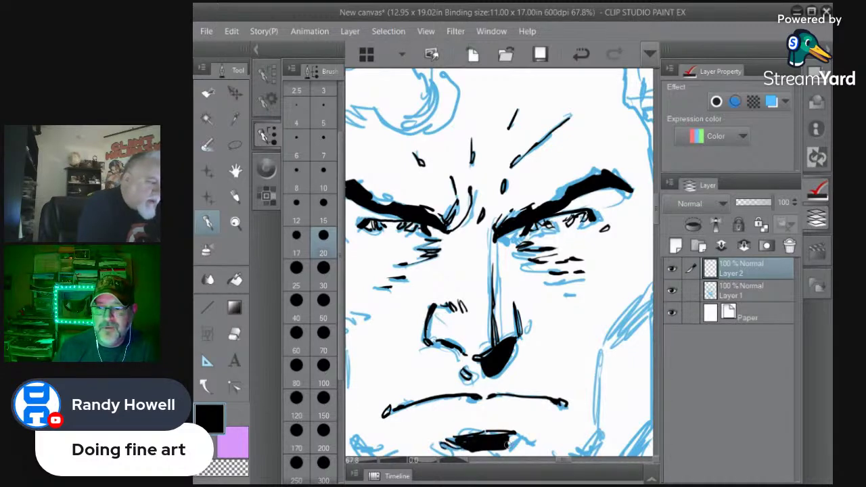
pyautogui.click(230, 170)
pyautogui.moveTo(418, 295); pyautogui.dragTo(424, 209)
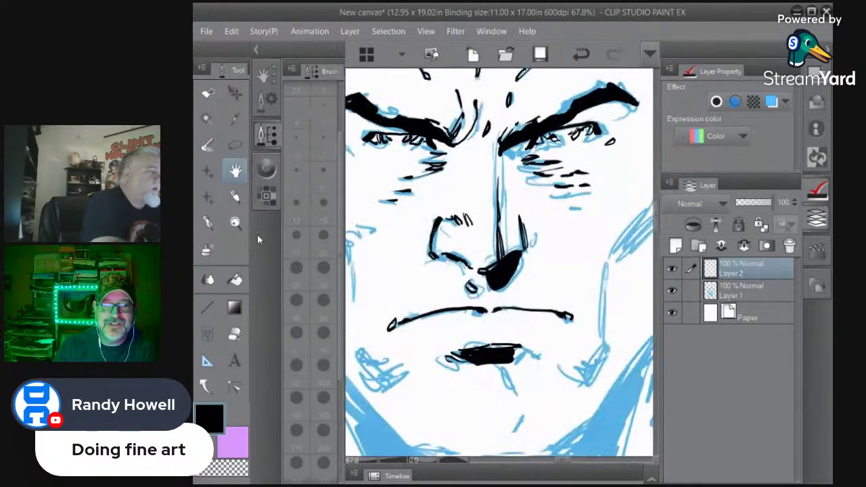
pyautogui.click(208, 225)
pyautogui.moveTo(518, 348)
pyautogui.mouseDown()
pyautogui.moveTo(508, 364)
pyautogui.moveTo(541, 358)
pyautogui.moveTo(526, 358)
pyautogui.mouseUp()
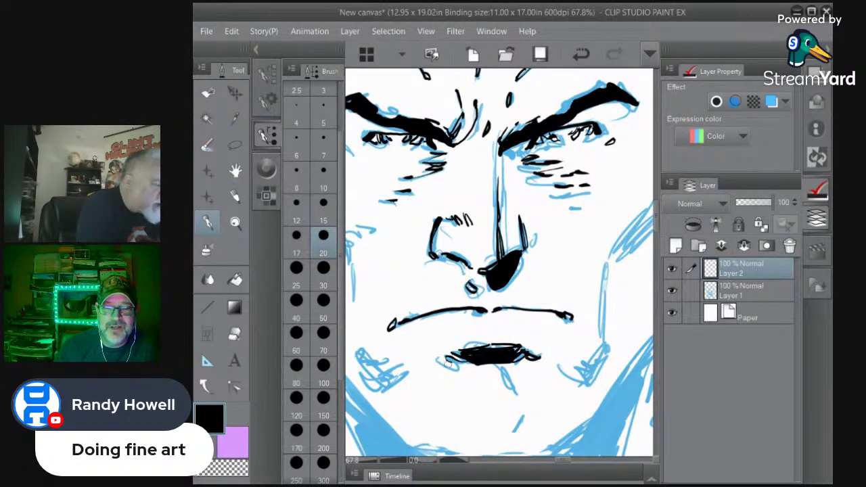
pyautogui.moveTo(447, 362)
pyautogui.mouseDown()
pyautogui.moveTo(463, 368)
pyautogui.moveTo(434, 359)
pyautogui.mouseUp()
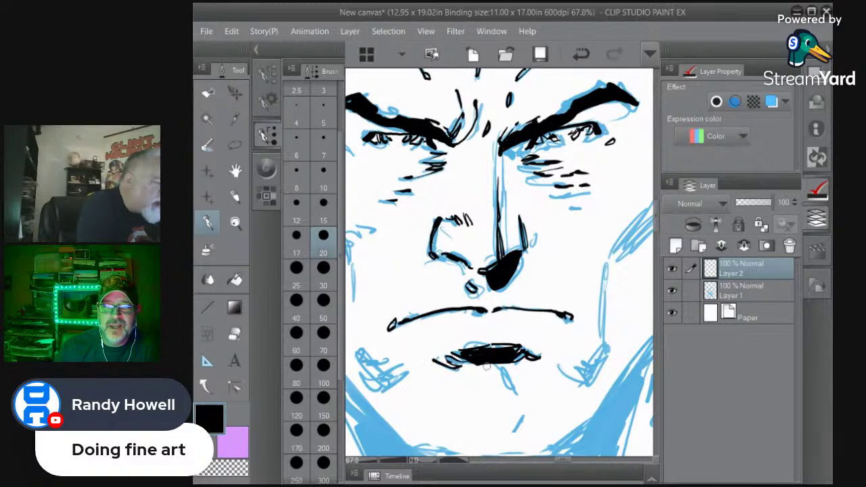
pyautogui.moveTo(486, 366)
pyautogui.mouseDown()
pyautogui.moveTo(500, 364)
pyautogui.moveTo(483, 369)
pyautogui.moveTo(518, 393)
pyautogui.moveTo(523, 416)
pyautogui.moveTo(514, 437)
pyautogui.mouseUp()
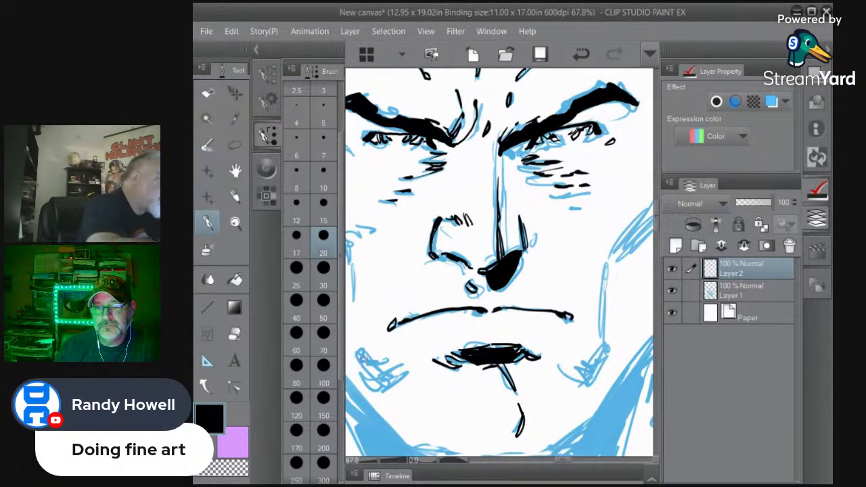
# Ink the hatching on both sides of the chin and the long cheek line rising from the right-side patch
pyautogui.moveTo(360, 349)
pyautogui.mouseDown()
pyautogui.moveTo(387, 380)
pyautogui.moveTo(384, 389)
pyautogui.moveTo(371, 387)
pyautogui.mouseUp()
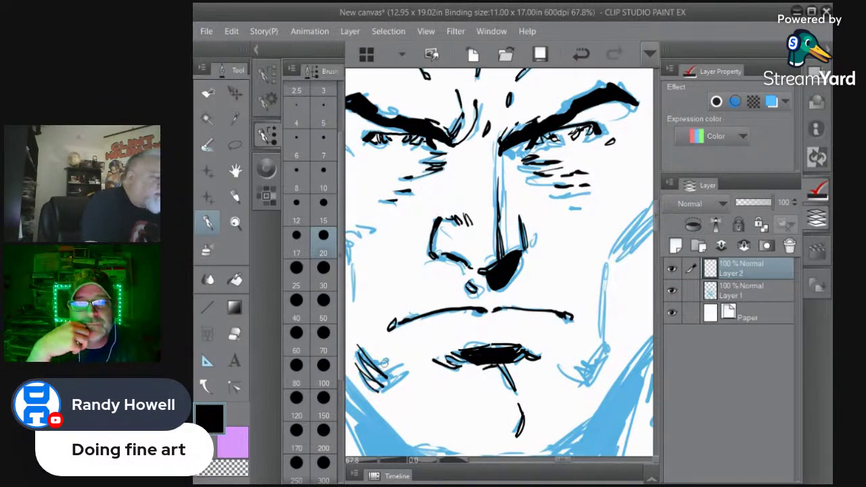
pyautogui.moveTo(403, 365)
pyautogui.mouseDown()
pyautogui.moveTo(373, 381)
pyautogui.moveTo(387, 383)
pyautogui.moveTo(376, 389)
pyautogui.moveTo(386, 392)
pyautogui.mouseUp()
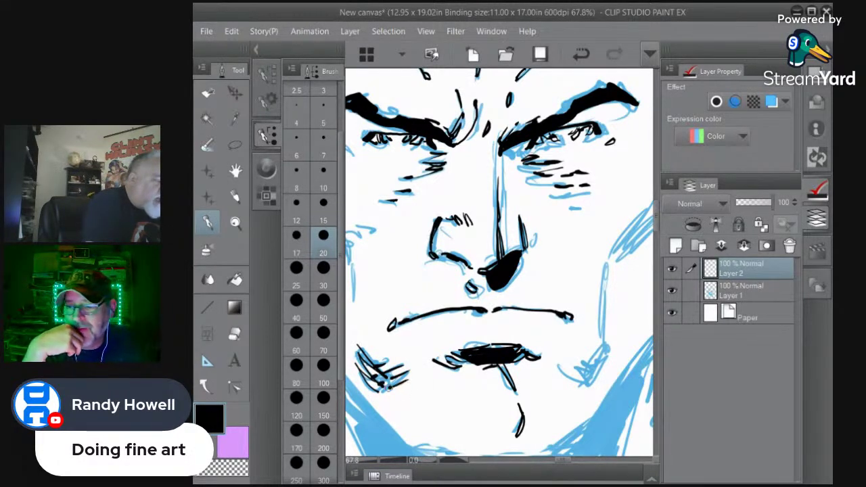
pyautogui.moveTo(556, 367)
pyautogui.mouseDown()
pyautogui.moveTo(587, 384)
pyautogui.moveTo(575, 379)
pyautogui.mouseUp()
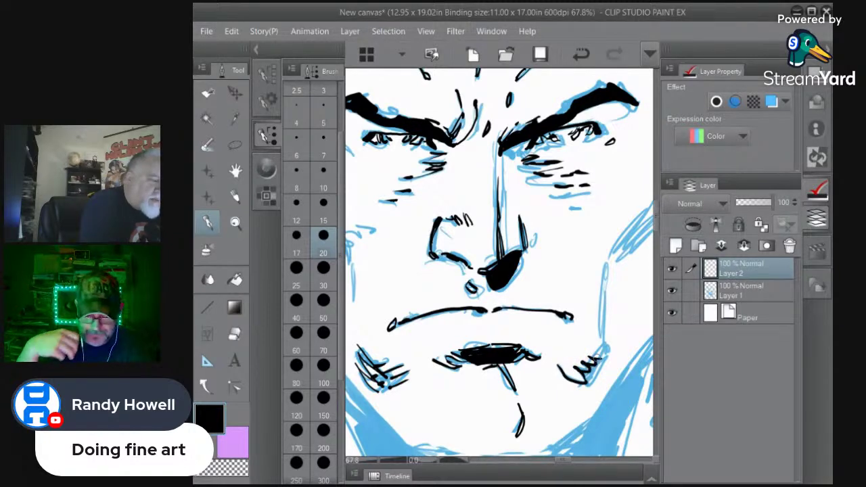
pyautogui.moveTo(601, 347); pyautogui.dragTo(580, 374)
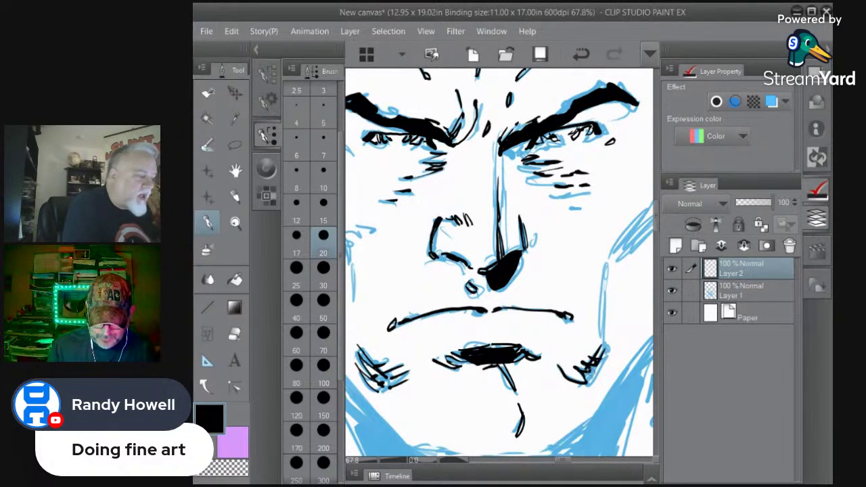
pyautogui.moveTo(606, 360); pyautogui.dragTo(587, 385)
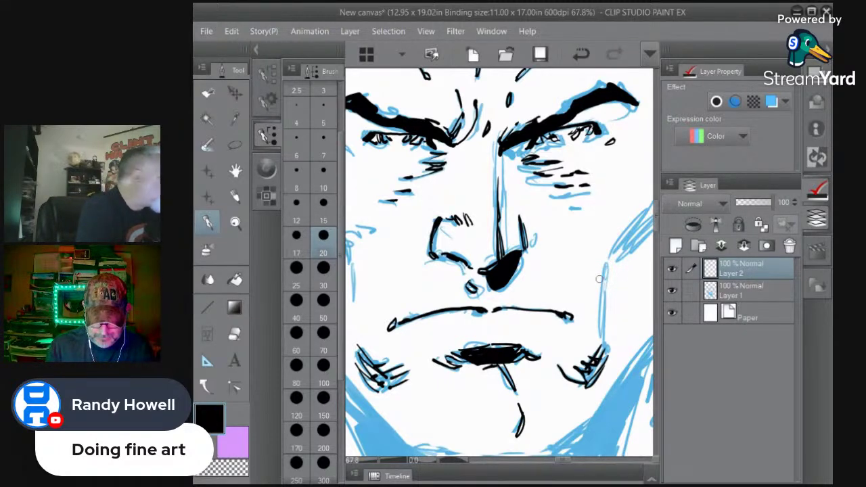
pyautogui.moveTo(604, 290); pyautogui.dragTo(602, 354)
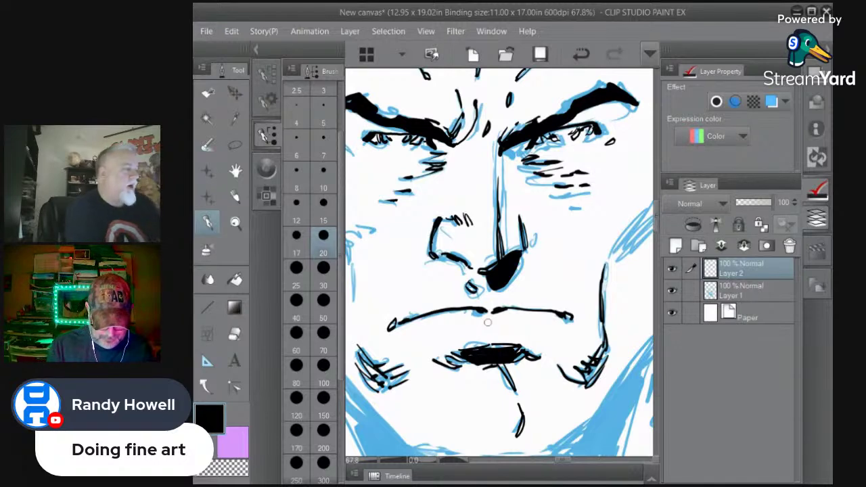
# Ink the right-side cheekbone shadow below the ear as a solid black shape with feathered hatch strokes along its lower edge
pyautogui.press('h')
pyautogui.moveTo(529, 254); pyautogui.dragTo(453, 352)
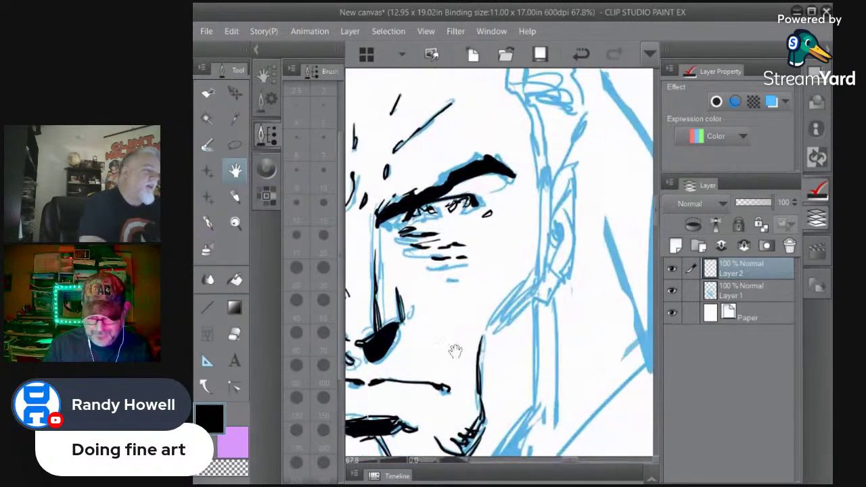
pyautogui.click(207, 225)
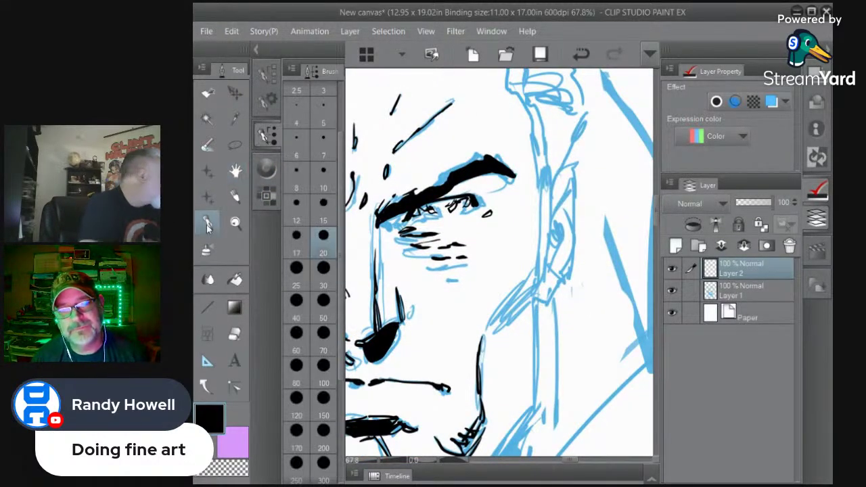
pyautogui.moveTo(528, 285); pyautogui.dragTo(485, 330)
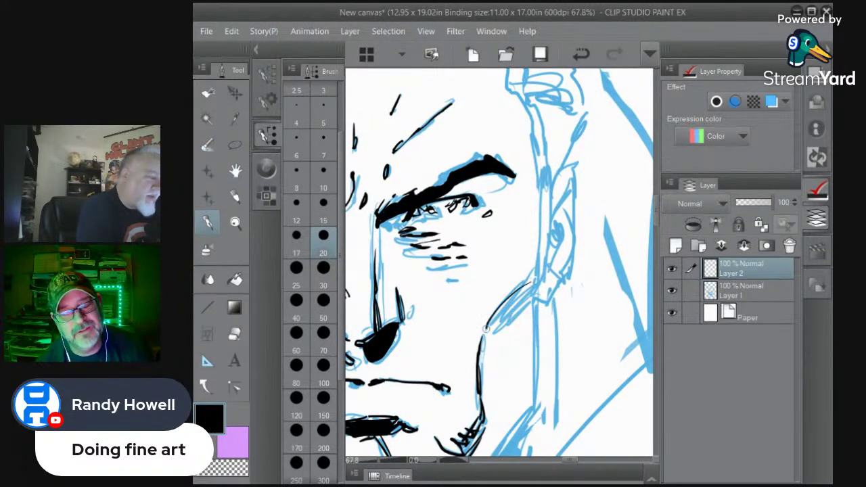
pyautogui.moveTo(526, 287)
pyautogui.mouseDown()
pyautogui.moveTo(492, 322)
pyautogui.moveTo(502, 301)
pyautogui.moveTo(483, 343)
pyautogui.mouseUp()
pyautogui.moveTo(483, 343)
pyautogui.mouseDown()
pyautogui.moveTo(516, 301)
pyautogui.moveTo(491, 338)
pyautogui.mouseUp()
pyautogui.moveTo(531, 297)
pyautogui.mouseDown()
pyautogui.moveTo(489, 345)
pyautogui.moveTo(505, 329)
pyautogui.moveTo(490, 357)
pyautogui.mouseUp()
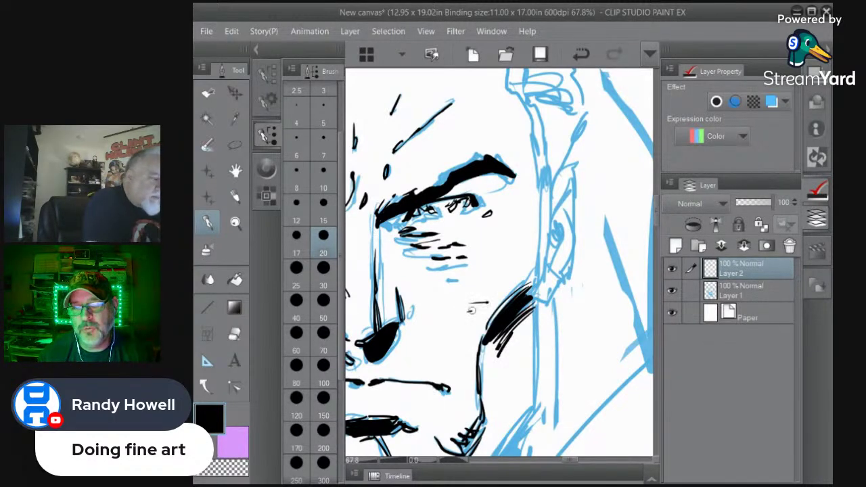
# Add short black hatch strokes along the inner edge of the right-side cheekbone shadow, crossed by a few diagonal ones
pyautogui.moveTo(468, 312); pyautogui.dragTo(501, 307)
pyautogui.moveTo(502, 306)
pyautogui.mouseDown()
pyautogui.moveTo(478, 321)
pyautogui.moveTo(478, 331)
pyautogui.mouseUp()
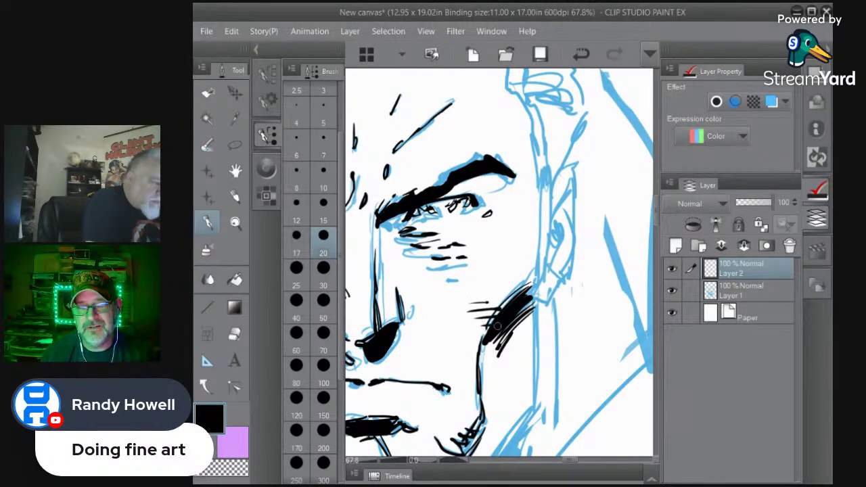
pyautogui.moveTo(469, 290); pyautogui.dragTo(484, 301)
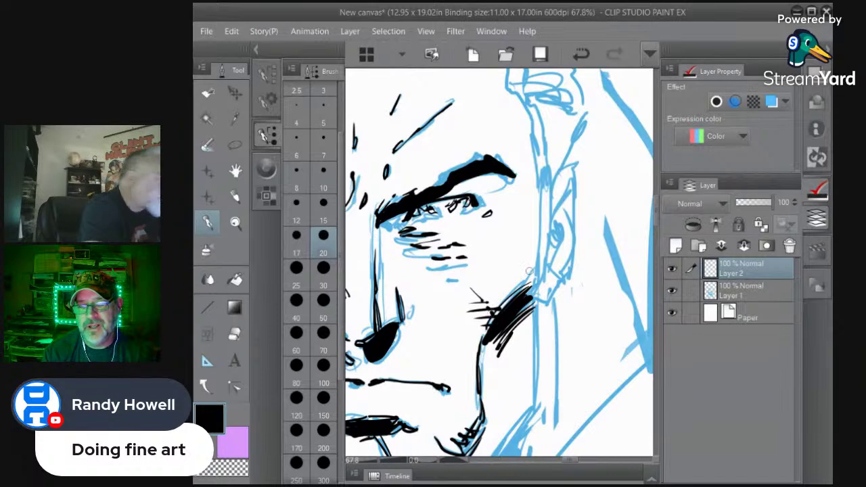
# Ink the side-of-face line running past the ear down to the neck, and the outer contour of the ear
pyautogui.moveTo(537, 267); pyautogui.dragTo(532, 299)
pyautogui.moveTo(535, 171); pyautogui.dragTo(532, 410)
pyautogui.moveTo(536, 203)
pyautogui.mouseDown()
pyautogui.moveTo(554, 167)
pyautogui.moveTo(567, 173)
pyautogui.moveTo(570, 214)
pyautogui.moveTo(551, 290)
pyautogui.mouseUp()
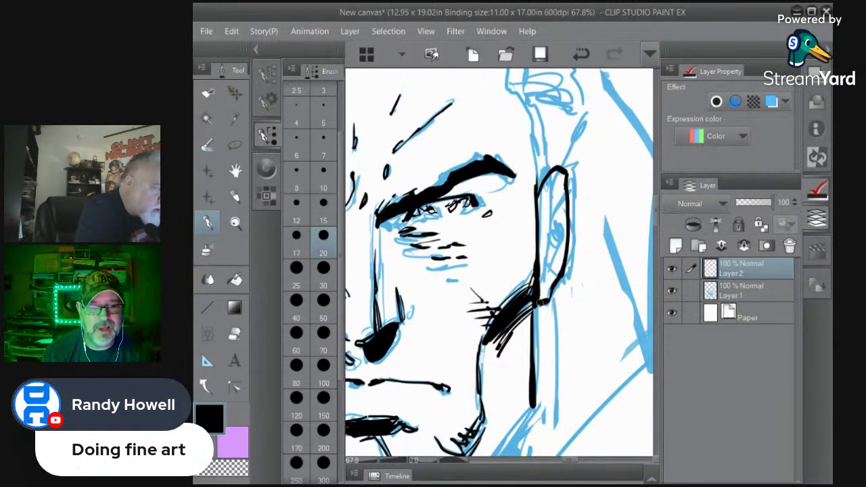
# Ink the inner folds of the ear with a small dark accent, and outline the sideburn above it
pyautogui.moveTo(558, 188)
pyautogui.mouseDown()
pyautogui.moveTo(543, 237)
pyautogui.moveTo(552, 251)
pyautogui.moveTo(546, 280)
pyautogui.mouseUp()
pyautogui.moveTo(549, 207)
pyautogui.mouseDown()
pyautogui.moveTo(563, 228)
pyautogui.moveTo(549, 274)
pyautogui.mouseUp()
pyautogui.moveTo(563, 204)
pyautogui.mouseDown()
pyautogui.moveTo(533, 163)
pyautogui.moveTo(527, 116)
pyautogui.moveTo(507, 85)
pyautogui.moveTo(587, 94)
pyautogui.moveTo(581, 101)
pyautogui.moveTo(594, 107)
pyautogui.moveTo(560, 165)
pyautogui.mouseUp()
# Hide the blue sketch on Layer 1 and fill the outlined sideburn with solid black on Layer 2
pyautogui.click(672, 291)
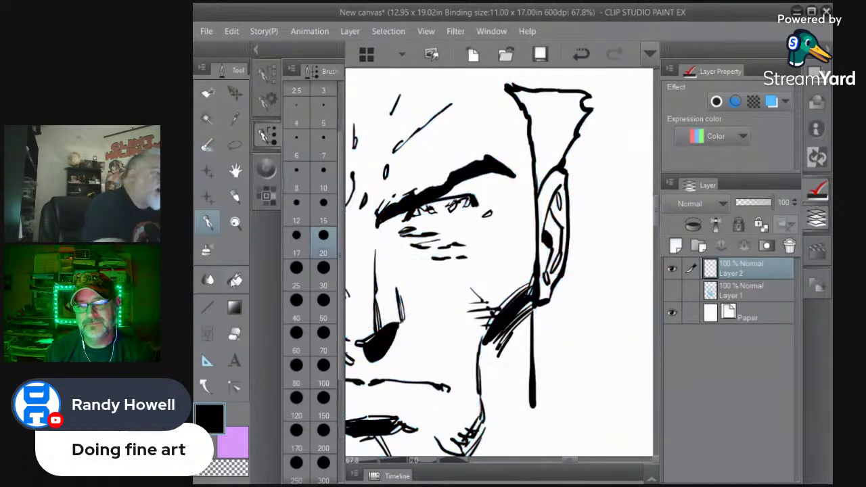
pyautogui.press('g')
pyautogui.click(554, 151)
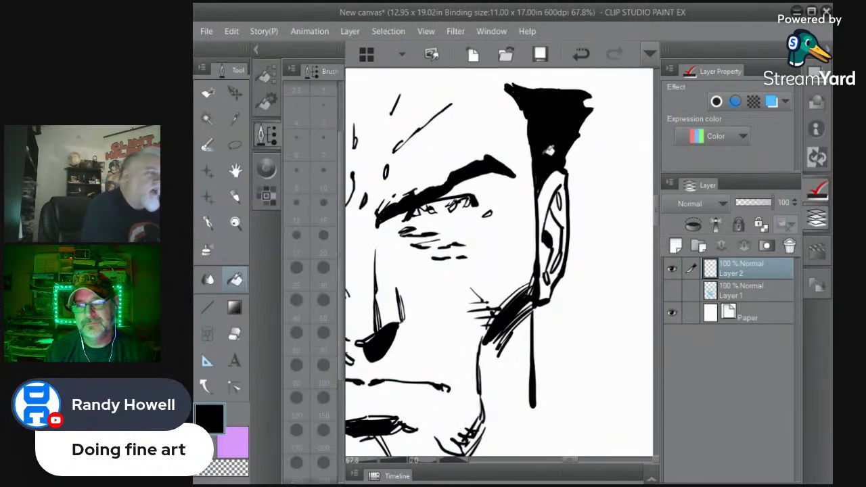
pyautogui.click(207, 223)
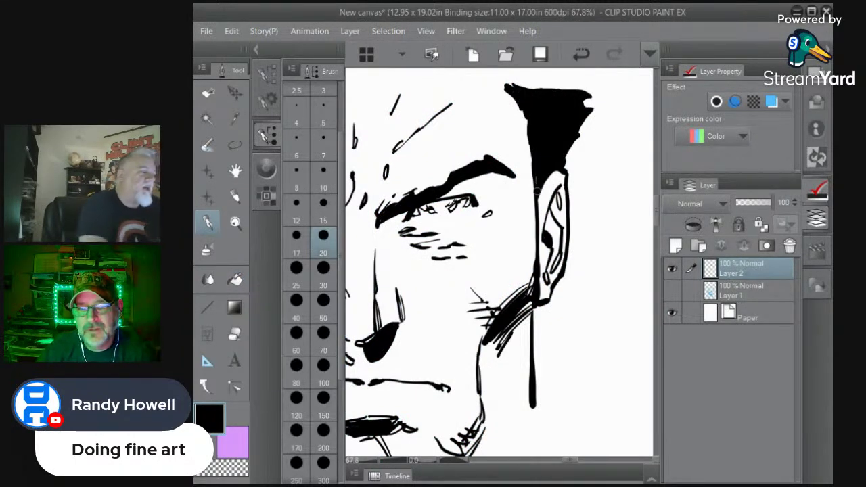
# Check the inked face as a whole without the sketch, and make Layer 1 visible again
pyautogui.hotkey('ctrl', 'space')
pyautogui.moveTo(498, 334); pyautogui.dragTo(484, 366)
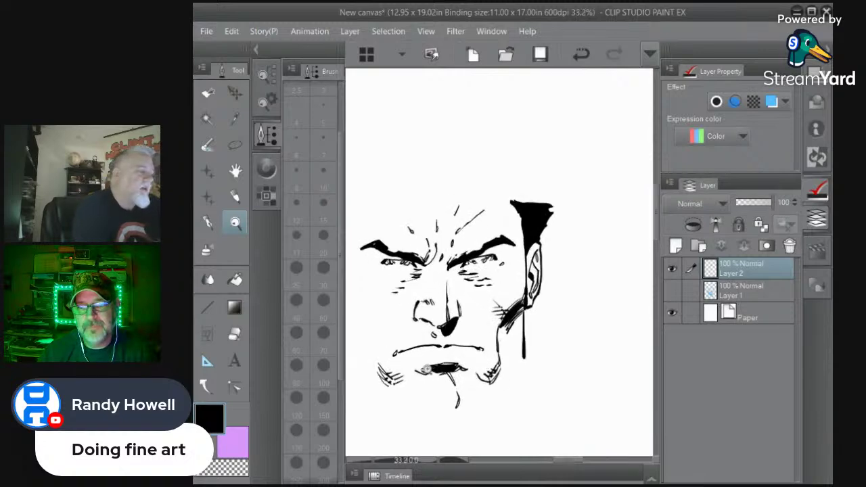
pyautogui.click(672, 290)
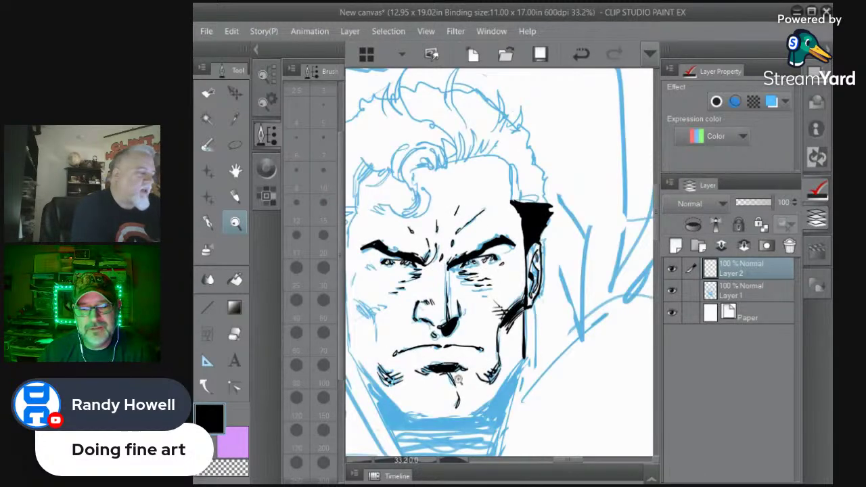
# Lasso the inked mouth, lower lip shadow and chin lines, and scale the selection down slightly
pyautogui.click(420, 372)
pyautogui.press('m')
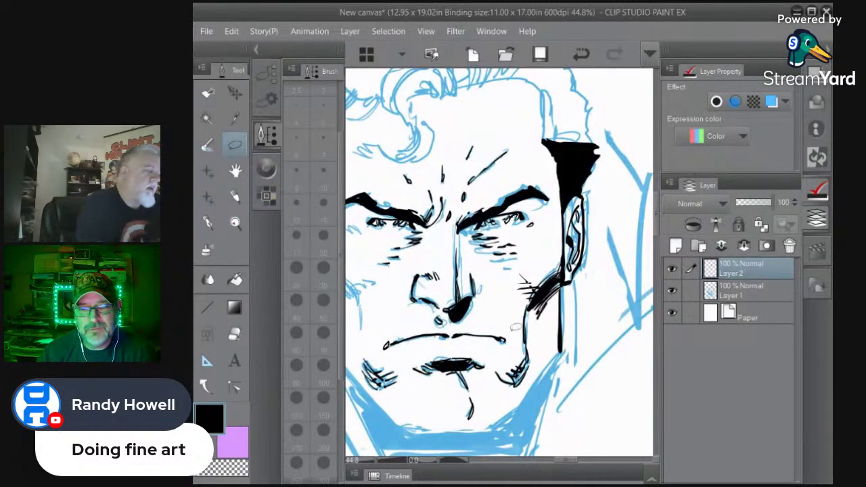
pyautogui.moveTo(515, 327)
pyautogui.mouseDown()
pyautogui.moveTo(475, 321)
pyautogui.moveTo(377, 337)
pyautogui.moveTo(363, 351)
pyautogui.moveTo(384, 397)
pyautogui.moveTo(429, 419)
pyautogui.moveTo(473, 425)
pyautogui.moveTo(487, 422)
pyautogui.moveTo(497, 402)
pyautogui.moveTo(512, 344)
pyautogui.mouseUp()
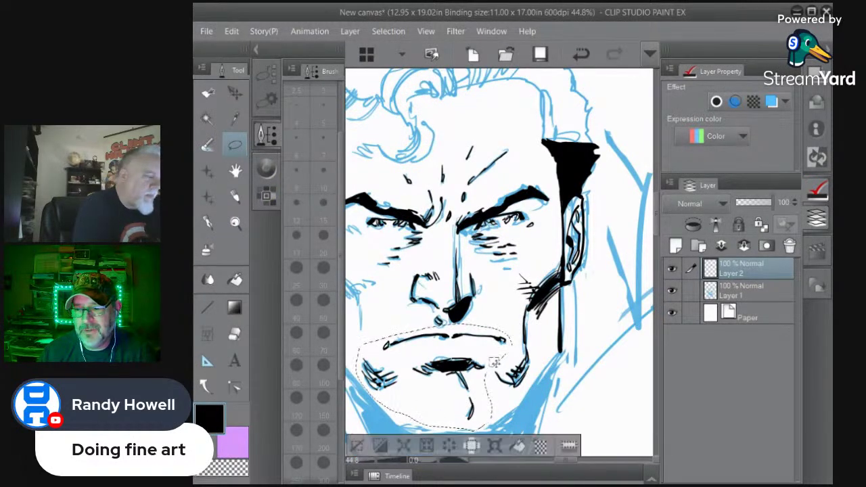
pyautogui.click(472, 446)
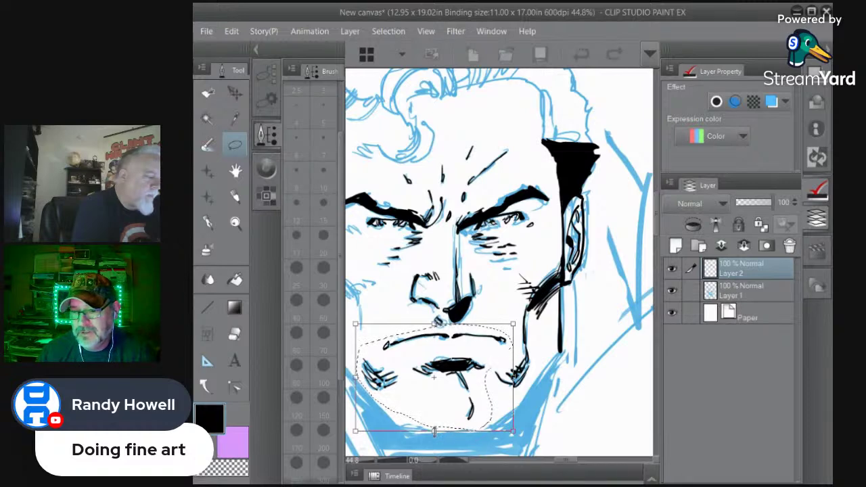
pyautogui.moveTo(435, 431); pyautogui.dragTo(433, 427)
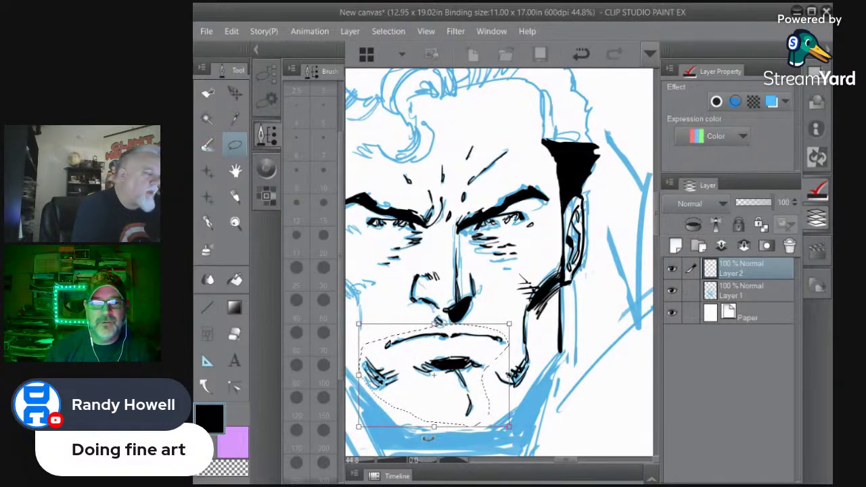
# Apply the pending transform to the selected mouth and chin linework and clear the selection
pyautogui.click(208, 220)
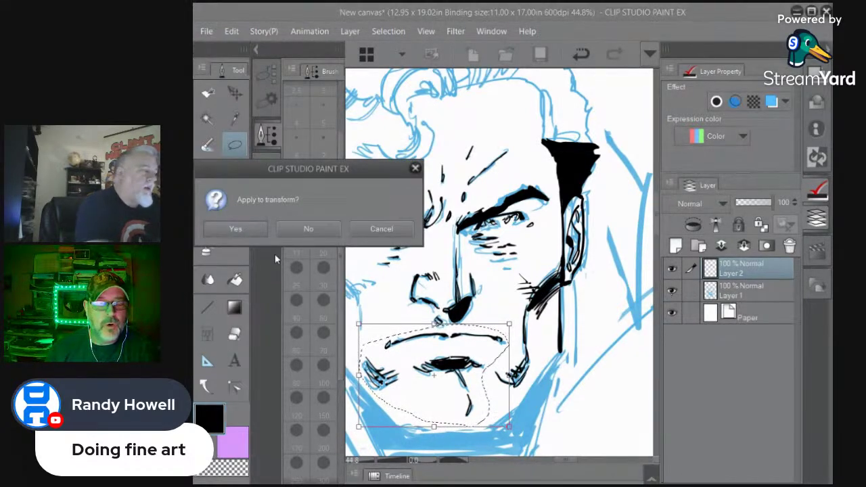
pyautogui.click(235, 229)
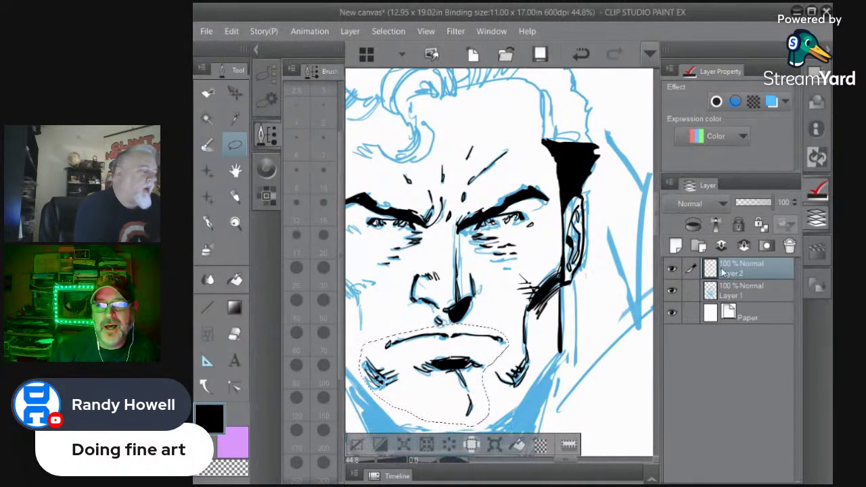
pyautogui.hotkey('ctrl', 'd')
# Ink the face's jawline from the right jaw across the chin and up to the left ear with the size 20 pen
pyautogui.press('p')
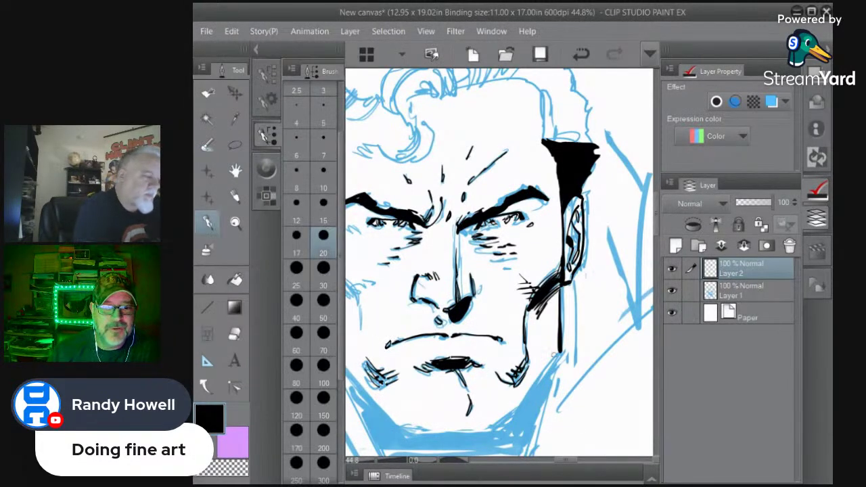
pyautogui.moveTo(560, 345)
pyautogui.mouseDown()
pyautogui.moveTo(506, 426)
pyautogui.moveTo(392, 426)
pyautogui.mouseUp()
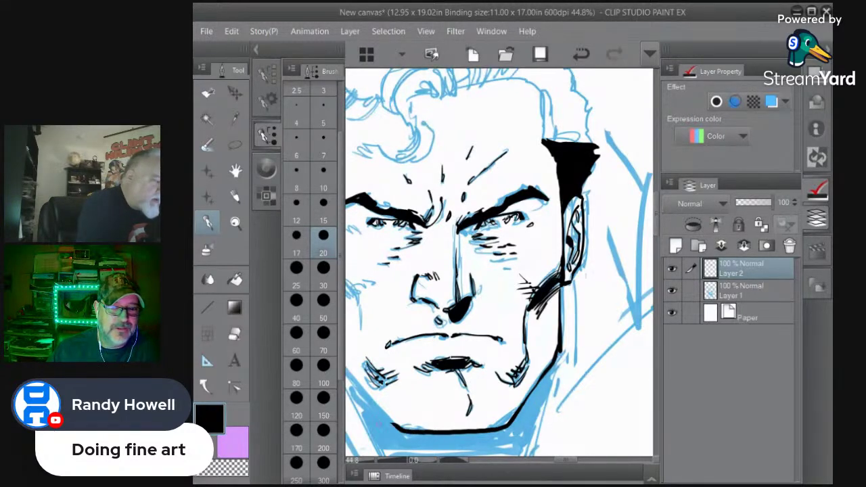
pyautogui.click(235, 170)
pyautogui.moveTo(403, 257); pyautogui.dragTo(507, 250)
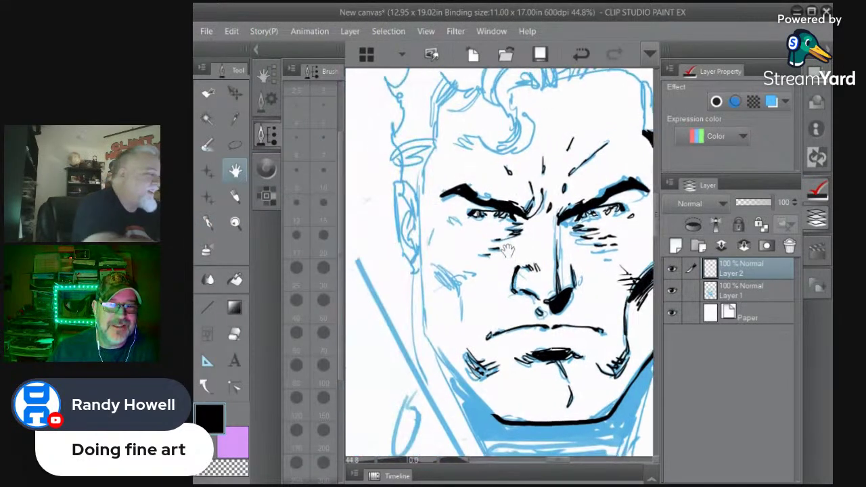
pyautogui.press('p')
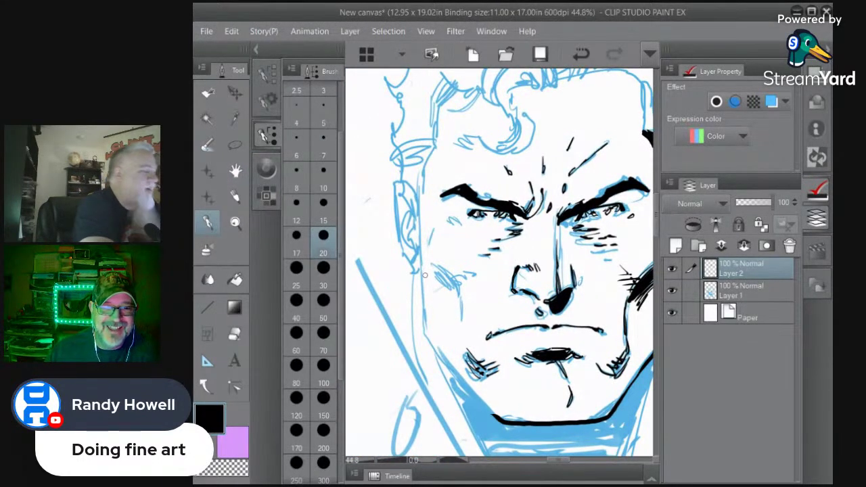
pyautogui.moveTo(421, 260)
pyautogui.mouseDown()
pyautogui.moveTo(426, 335)
pyautogui.moveTo(497, 422)
pyautogui.mouseUp()
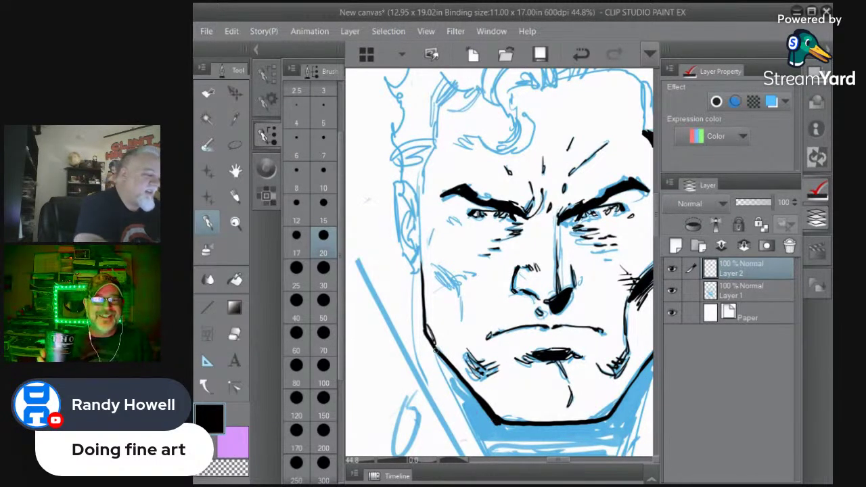
# Ink the outer contour of the neck shadow below the jaw, closing it into a band from one side to the other
pyautogui.moveTo(434, 349); pyautogui.dragTo(492, 449)
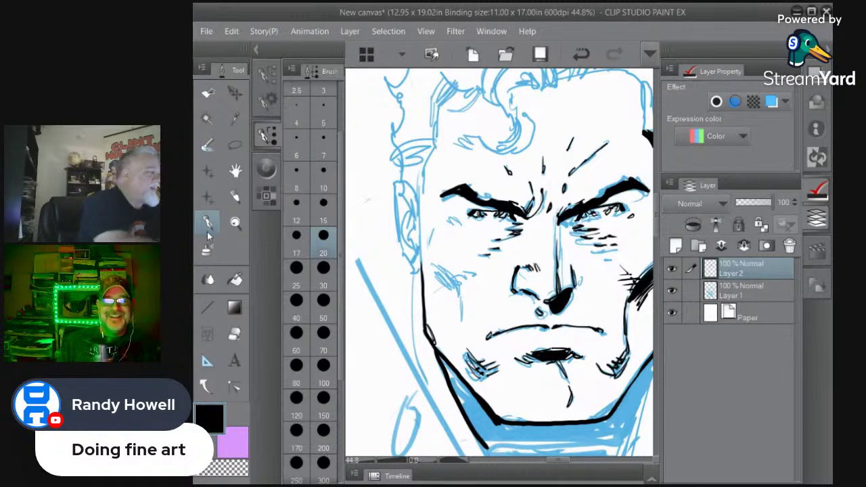
pyautogui.click(239, 226)
pyautogui.moveTo(450, 316); pyautogui.dragTo(413, 318)
pyautogui.moveTo(508, 330); pyautogui.dragTo(534, 362)
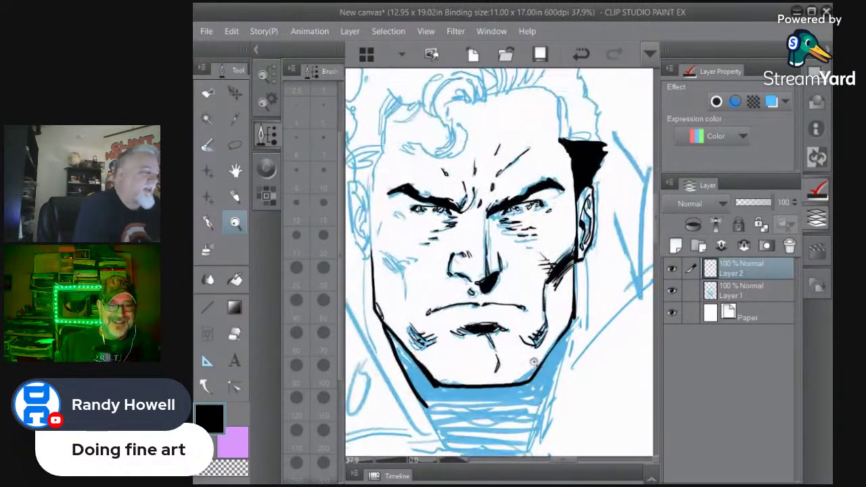
pyautogui.click(209, 224)
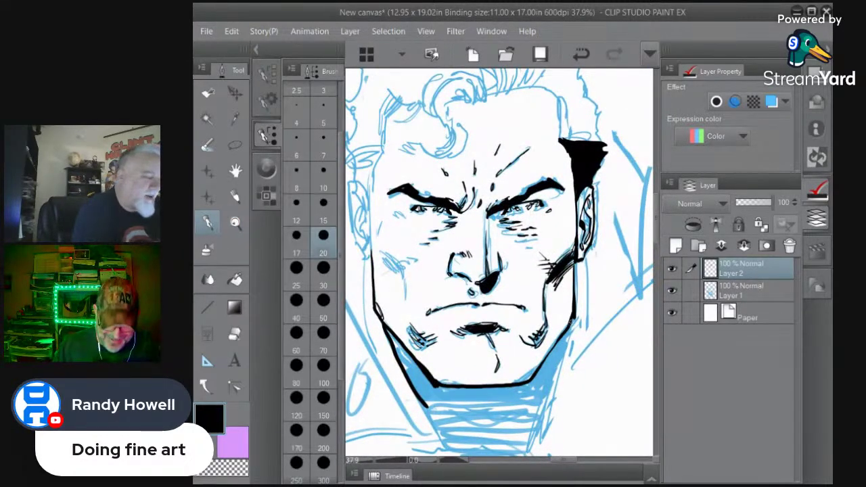
pyautogui.moveTo(576, 315)
pyautogui.mouseDown()
pyautogui.moveTo(540, 406)
pyautogui.moveTo(426, 407)
pyautogui.mouseUp()
# Fill the neck shadow band with black while the blue sketch on Layer 1 is temporarily hidden
pyautogui.click(671, 290)
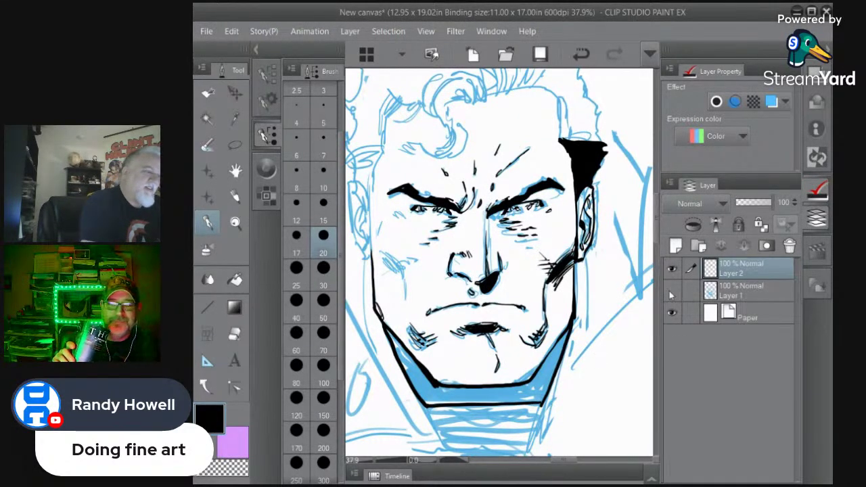
pyautogui.click(235, 279)
pyautogui.click(433, 384)
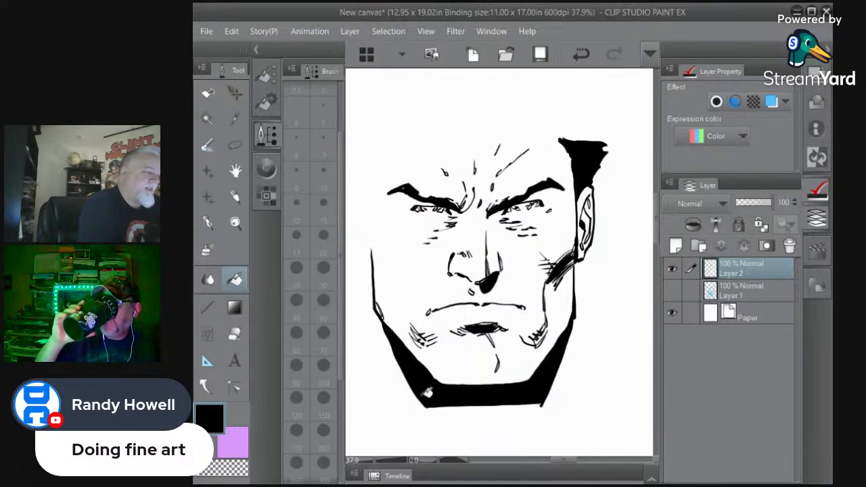
pyautogui.click(671, 290)
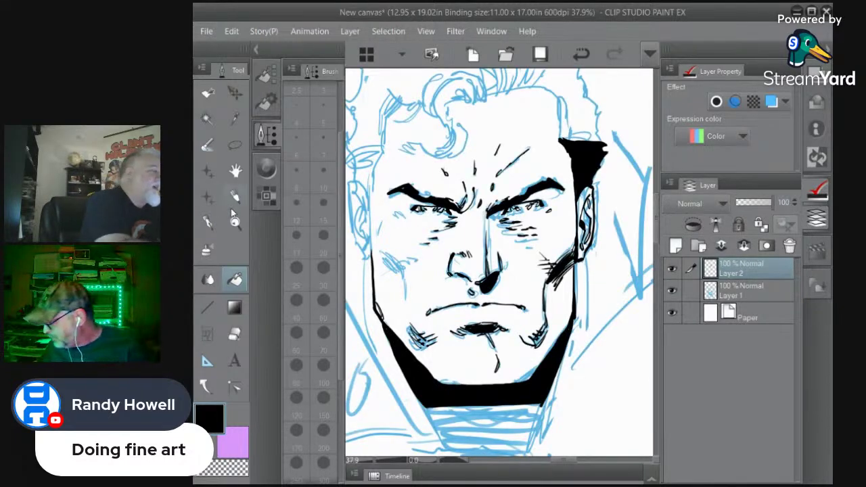
# Ink the left temple hairline and the left ear over the blue sketch with the size 20 pen
pyautogui.click(235, 170)
pyautogui.moveTo(418, 223); pyautogui.dragTo(459, 296)
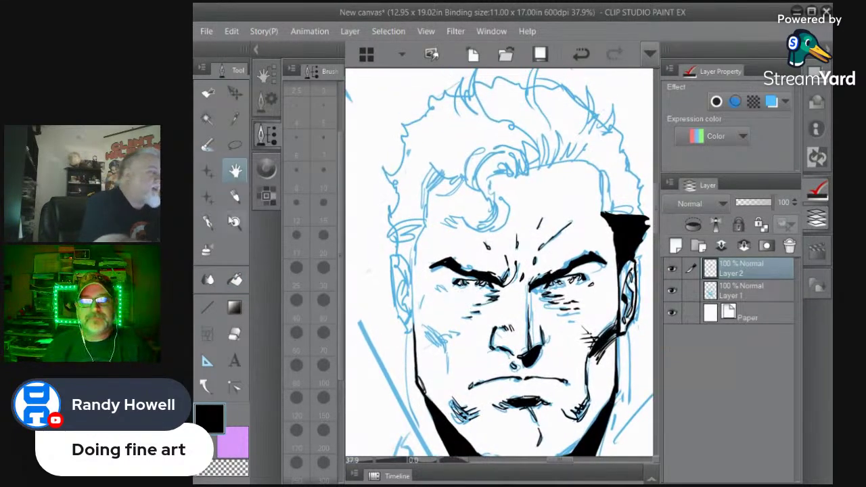
pyautogui.click(208, 224)
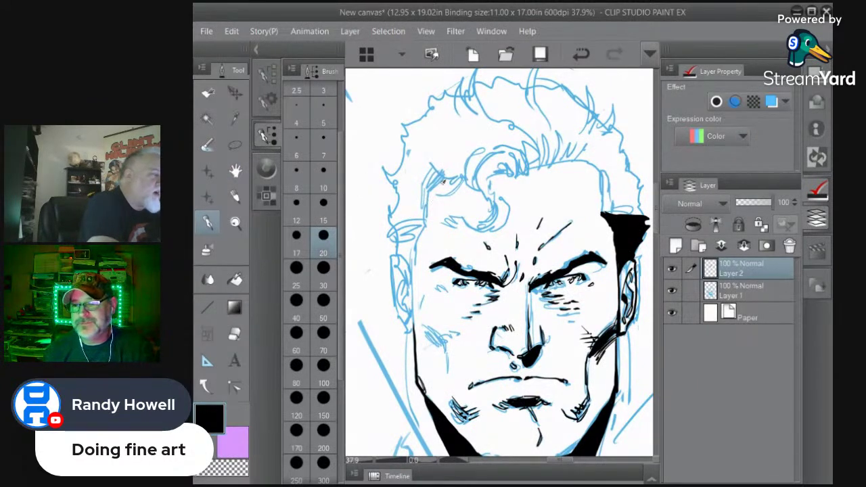
pyautogui.moveTo(444, 182); pyautogui.dragTo(423, 235)
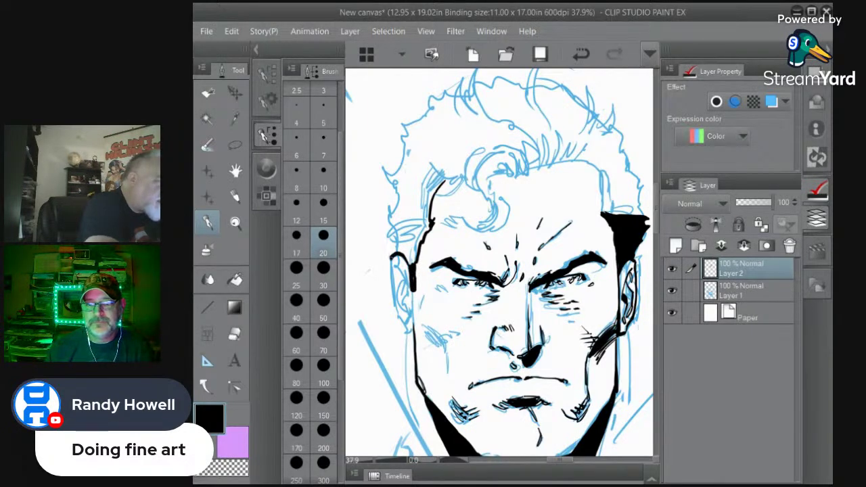
pyautogui.moveTo(390, 292); pyautogui.dragTo(397, 317)
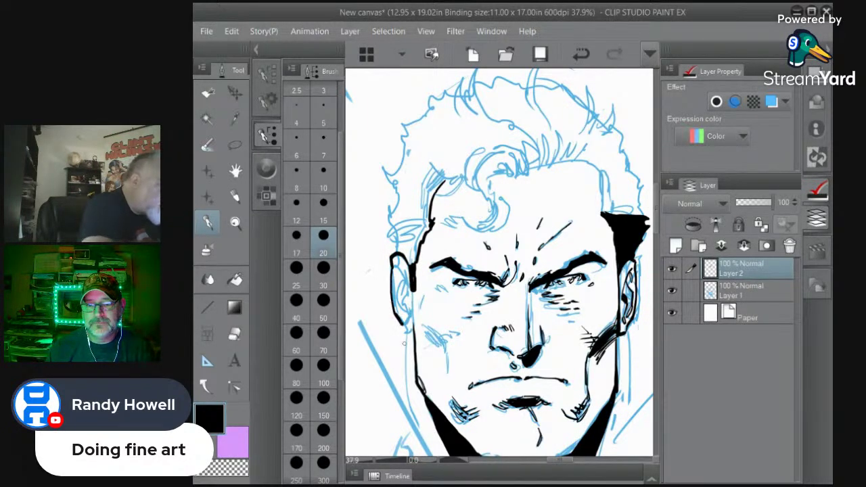
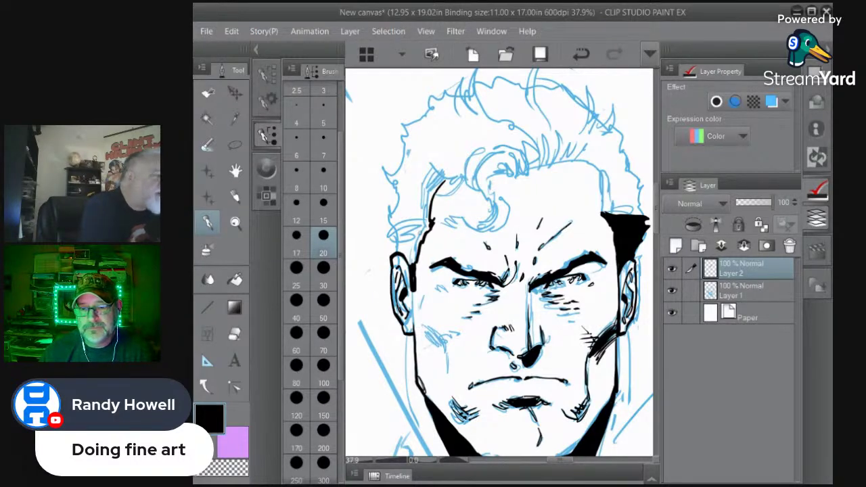
# Outline the left sideburn above the ear and fill it with black, hiding the Layer 1 sketch during the fill
pyautogui.moveTo(432, 220); pyautogui.dragTo(396, 227)
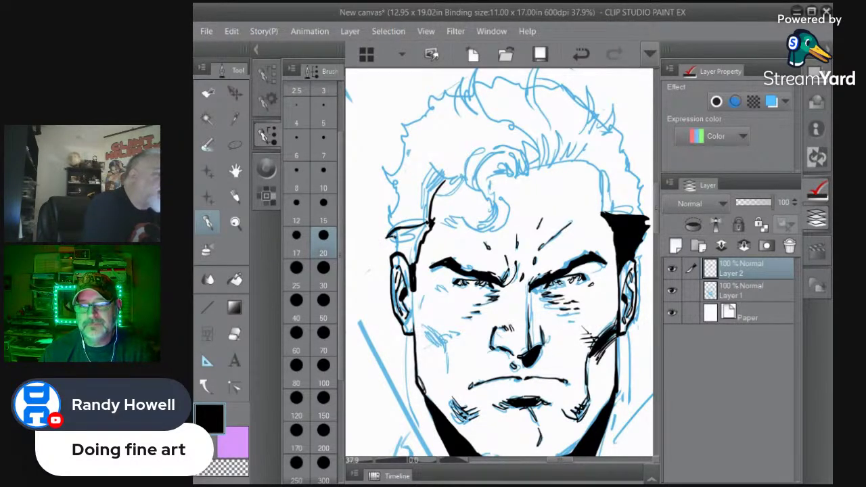
pyautogui.click(672, 291)
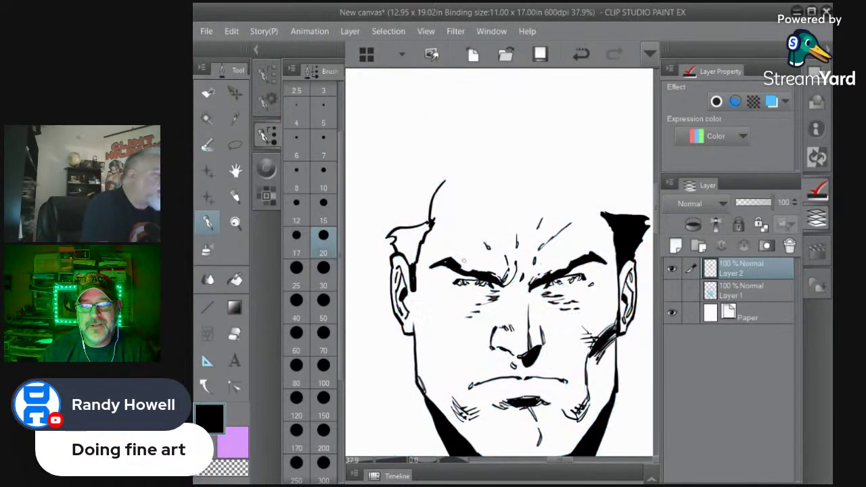
pyautogui.press('g')
pyautogui.click(401, 257)
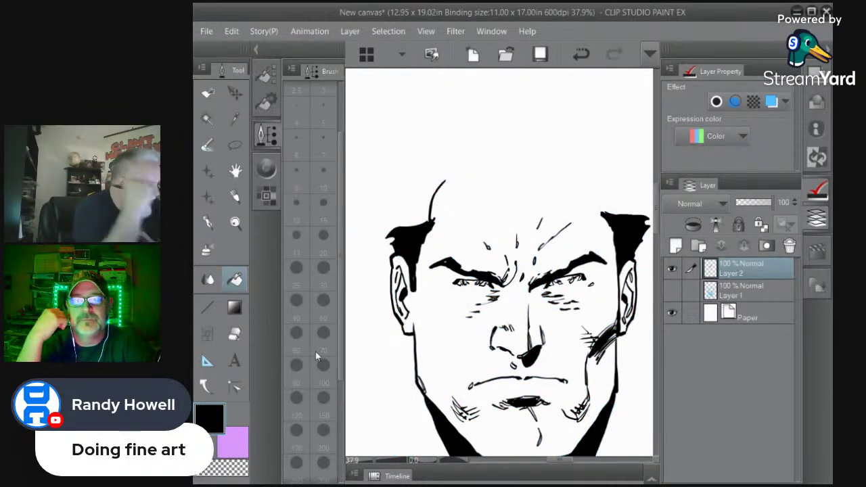
pyautogui.click(672, 291)
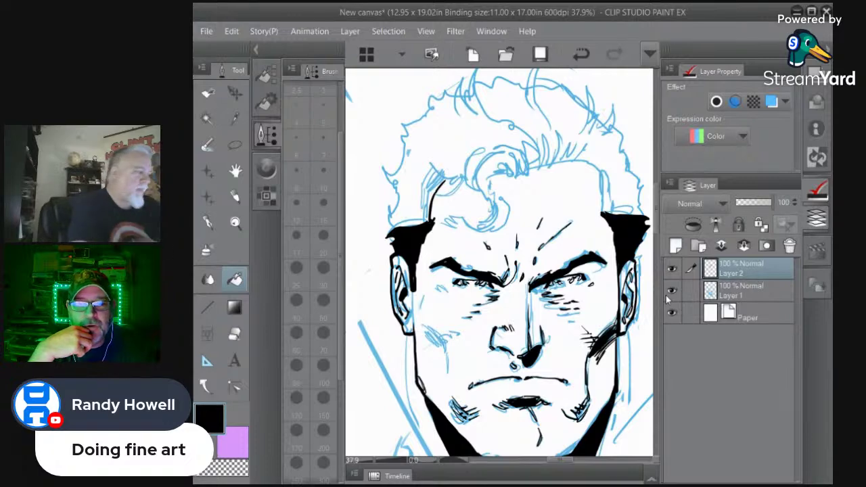
# Ink spiky hair strokes along the hairline from mid-forehead to the right sideburn with pen size 30
pyautogui.click(208, 224)
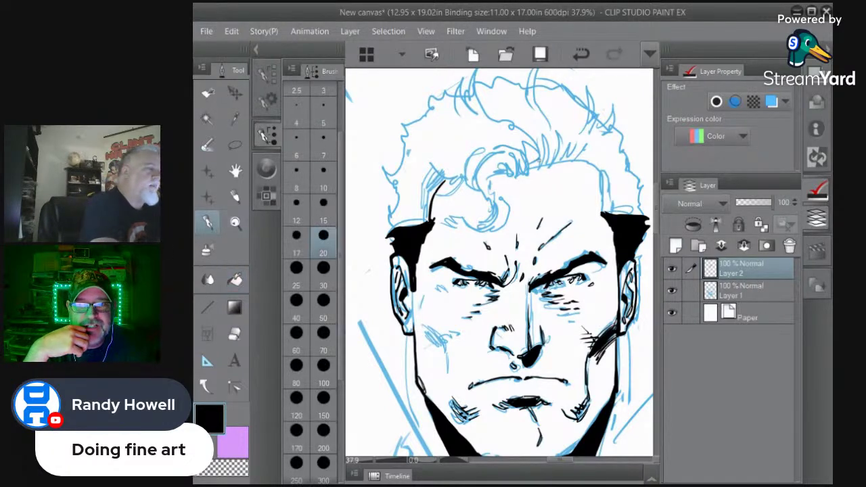
pyautogui.click(326, 283)
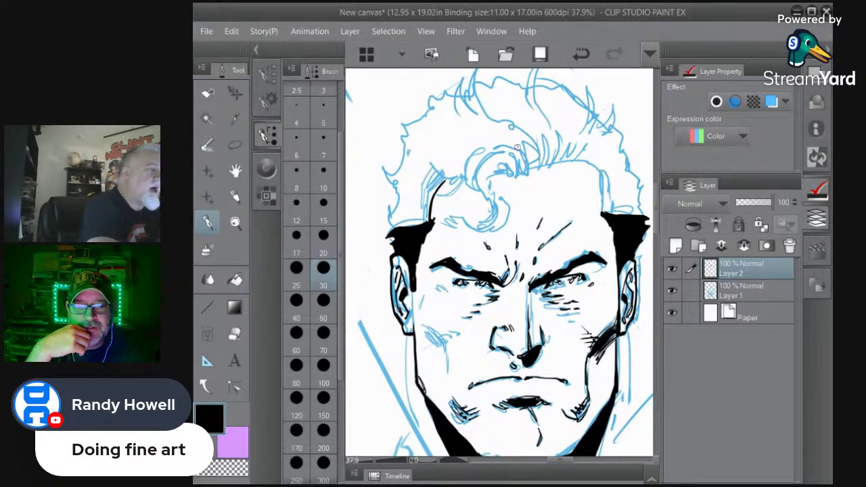
pyautogui.moveTo(518, 146)
pyautogui.mouseDown()
pyautogui.moveTo(527, 176)
pyautogui.moveTo(540, 172)
pyautogui.mouseUp()
pyautogui.moveTo(546, 120)
pyautogui.mouseDown()
pyautogui.moveTo(544, 165)
pyautogui.moveTo(549, 132)
pyautogui.moveTo(549, 167)
pyautogui.mouseUp()
pyautogui.moveTo(566, 131)
pyautogui.mouseDown()
pyautogui.moveTo(555, 167)
pyautogui.moveTo(568, 164)
pyautogui.mouseUp()
pyautogui.moveTo(590, 135)
pyautogui.mouseDown()
pyautogui.moveTo(574, 165)
pyautogui.moveTo(589, 166)
pyautogui.moveTo(604, 194)
pyautogui.moveTo(624, 190)
pyautogui.moveTo(634, 197)
pyautogui.moveTo(626, 202)
pyautogui.mouseUp()
pyautogui.moveTo(602, 207); pyautogui.dragTo(623, 211)
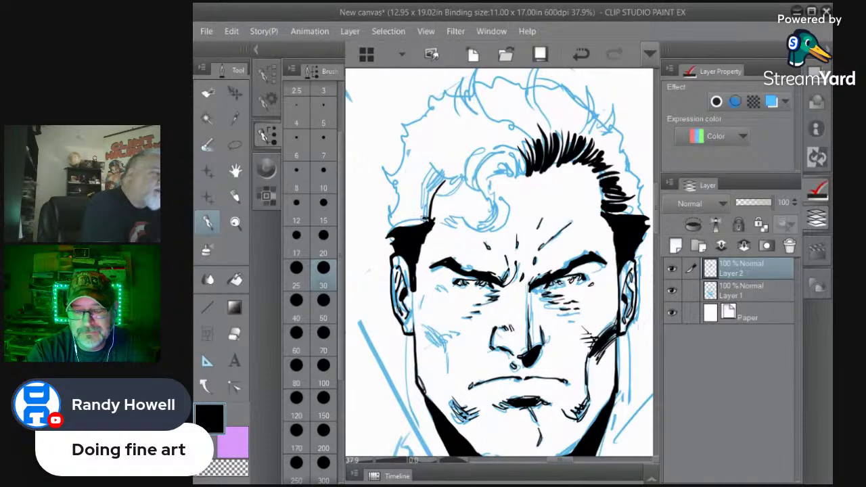
# Ink the left hairline tufts and the curled forelock, joining them to the hair strokes on the right
pyautogui.moveTo(426, 209)
pyautogui.mouseDown()
pyautogui.moveTo(399, 218)
pyautogui.moveTo(411, 216)
pyautogui.moveTo(430, 162)
pyautogui.mouseUp()
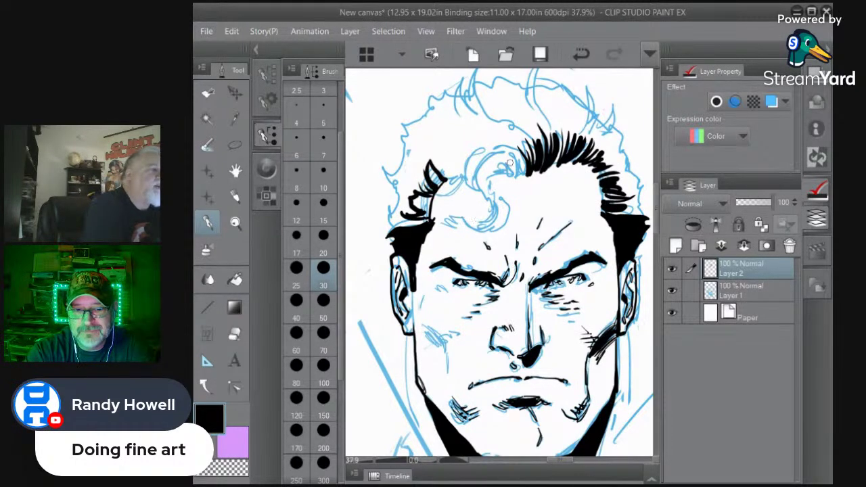
pyautogui.moveTo(504, 159)
pyautogui.mouseDown()
pyautogui.moveTo(487, 186)
pyautogui.moveTo(506, 205)
pyautogui.moveTo(502, 227)
pyautogui.moveTo(482, 231)
pyautogui.moveTo(503, 210)
pyautogui.moveTo(499, 201)
pyautogui.moveTo(481, 226)
pyautogui.moveTo(490, 201)
pyautogui.moveTo(490, 215)
pyautogui.moveTo(479, 171)
pyautogui.moveTo(500, 155)
pyautogui.moveTo(475, 188)
pyautogui.moveTo(479, 197)
pyautogui.mouseUp()
pyautogui.moveTo(473, 187)
pyautogui.mouseDown()
pyautogui.moveTo(485, 152)
pyautogui.moveTo(465, 173)
pyautogui.moveTo(471, 188)
pyautogui.moveTo(485, 146)
pyautogui.mouseUp()
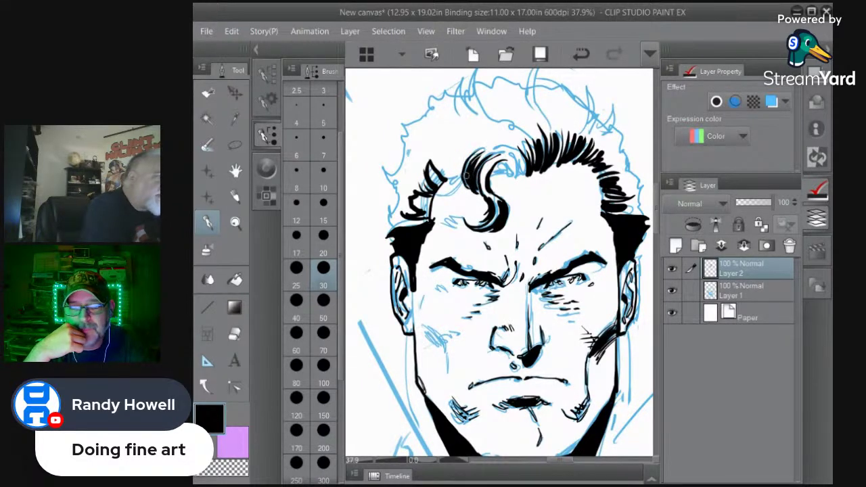
pyautogui.moveTo(434, 161); pyautogui.dragTo(462, 178)
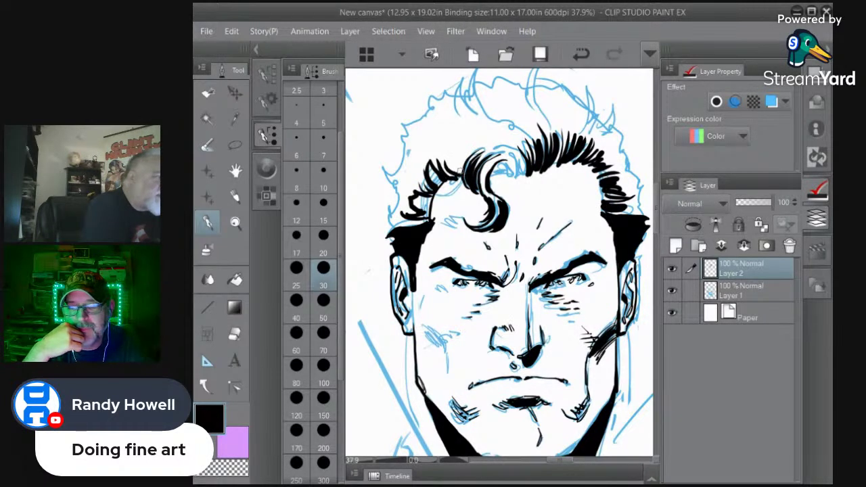
pyautogui.moveTo(445, 149)
pyautogui.mouseDown()
pyautogui.moveTo(457, 172)
pyautogui.moveTo(466, 164)
pyautogui.mouseUp()
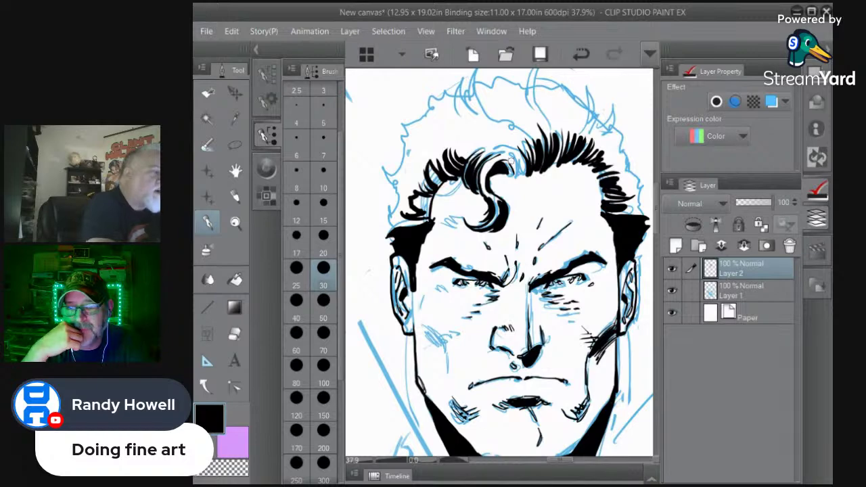
pyautogui.moveTo(507, 150); pyautogui.dragTo(519, 173)
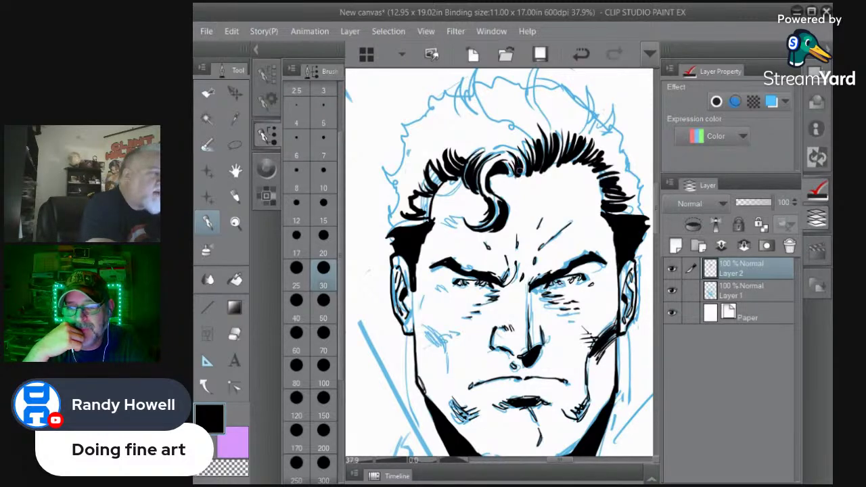
# Fill the gaps in the left hair tufts with black while the Layer 1 sketch is temporarily hidden
pyautogui.click(672, 291)
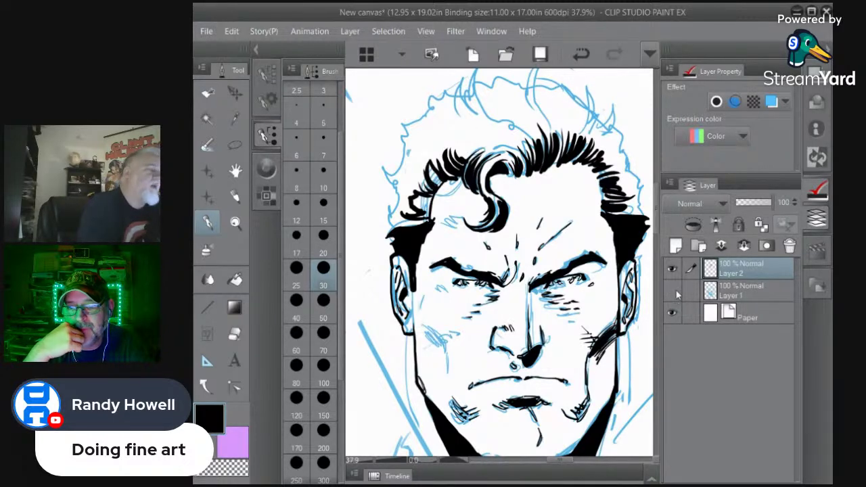
pyautogui.press('e')
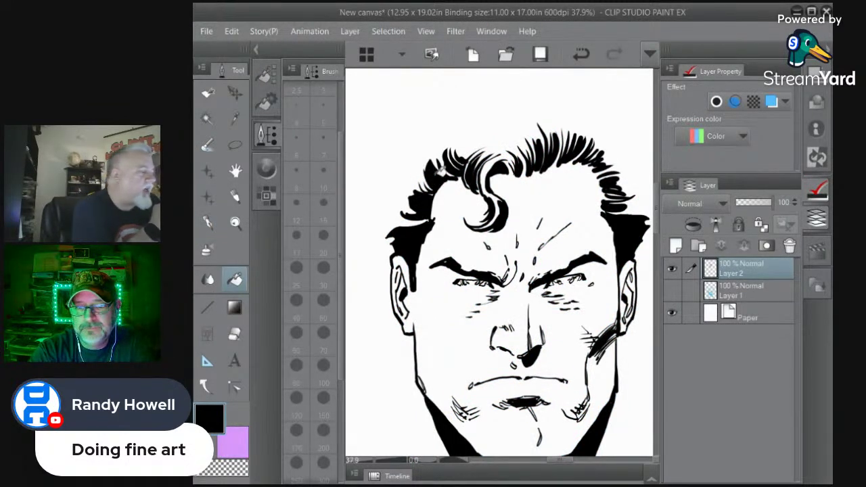
pyautogui.click(671, 291)
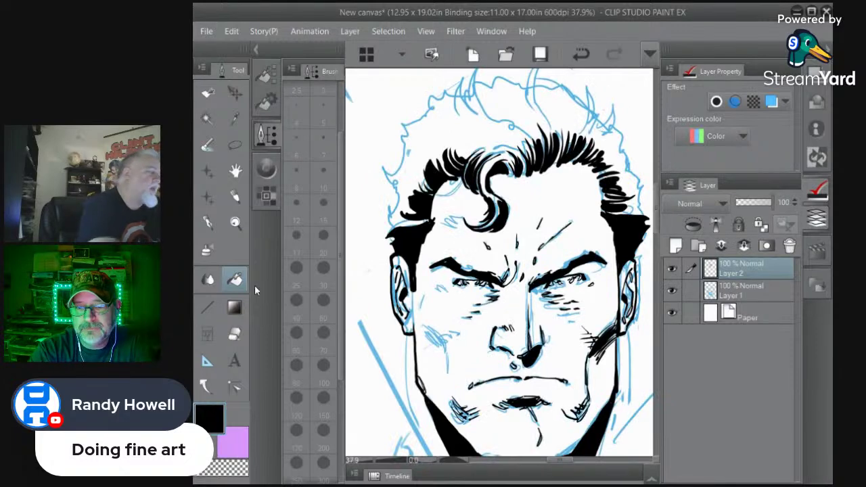
# Ink short hatching strokes on the left cheekbone with pen size 25
pyautogui.click(209, 223)
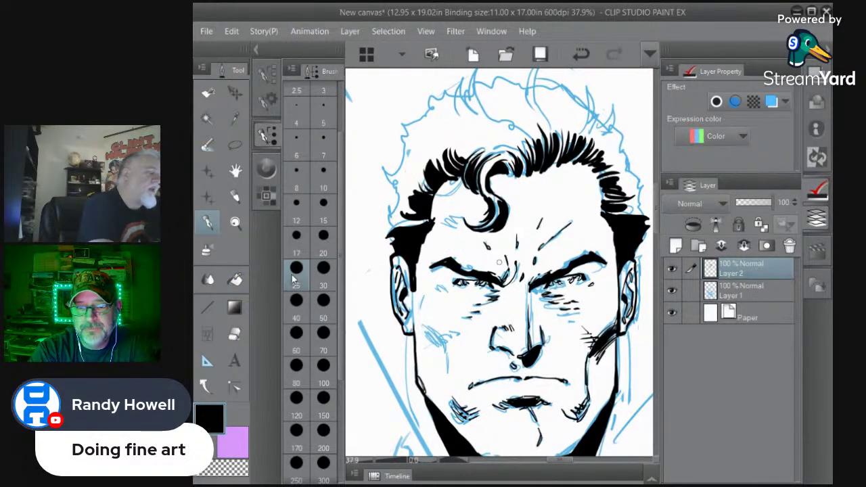
pyautogui.moveTo(426, 332); pyautogui.dragTo(443, 345)
pyautogui.moveTo(428, 328)
pyautogui.mouseDown()
pyautogui.moveTo(445, 346)
pyautogui.moveTo(429, 339)
pyautogui.mouseUp()
pyautogui.moveTo(446, 324); pyautogui.dragTo(432, 345)
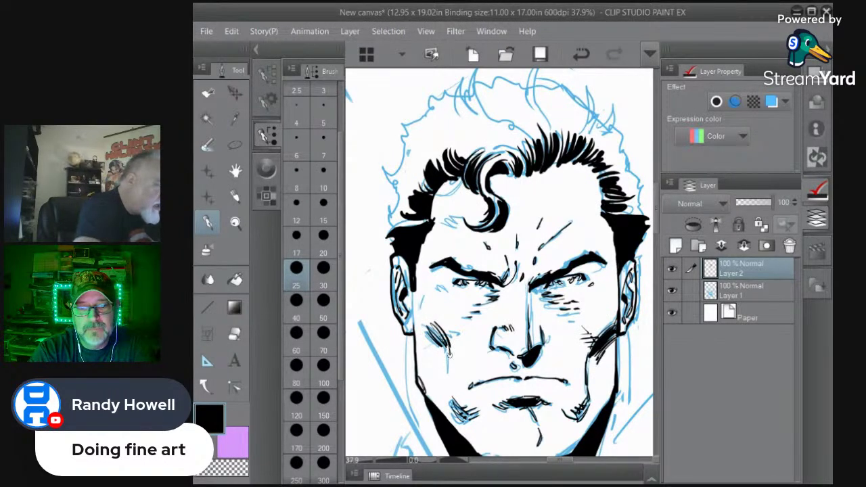
# Ink the vertical crease below the left cheekbone and short marks on the cheek under the left eye
pyautogui.moveTo(449, 352); pyautogui.dragTo(447, 384)
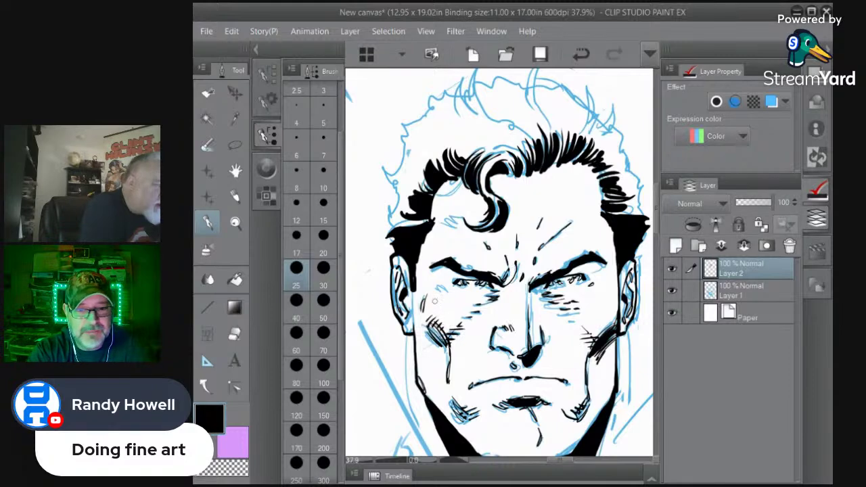
pyautogui.moveTo(438, 287); pyautogui.dragTo(446, 292)
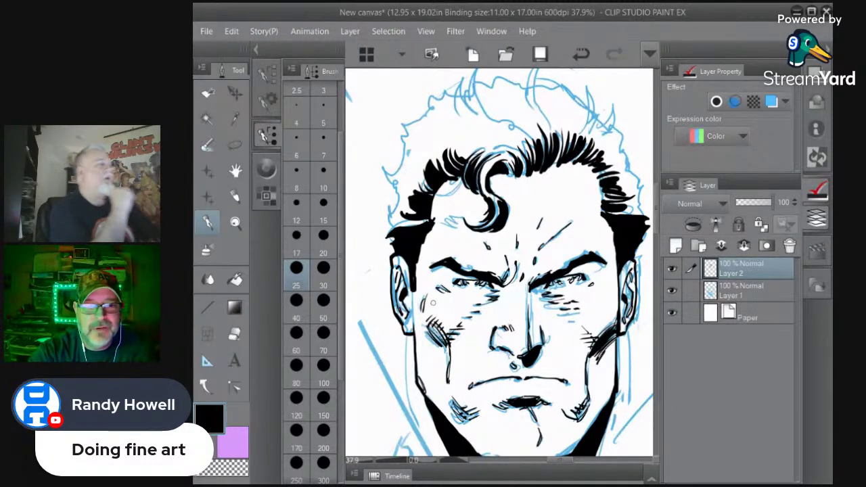
# Ink the jagged outer hair outline from the upper left of the head down to the left sideburn
pyautogui.moveTo(475, 73)
pyautogui.mouseDown()
pyautogui.moveTo(472, 89)
pyautogui.moveTo(457, 96)
pyautogui.mouseUp()
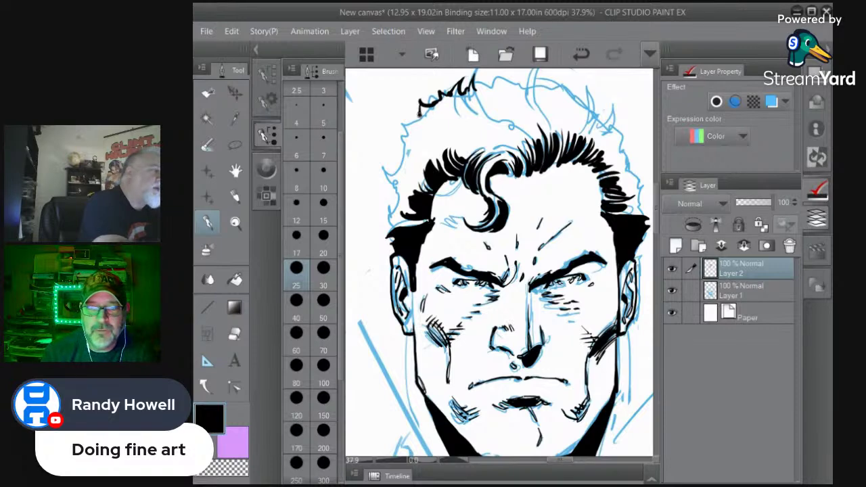
pyautogui.moveTo(422, 114); pyautogui.dragTo(399, 122)
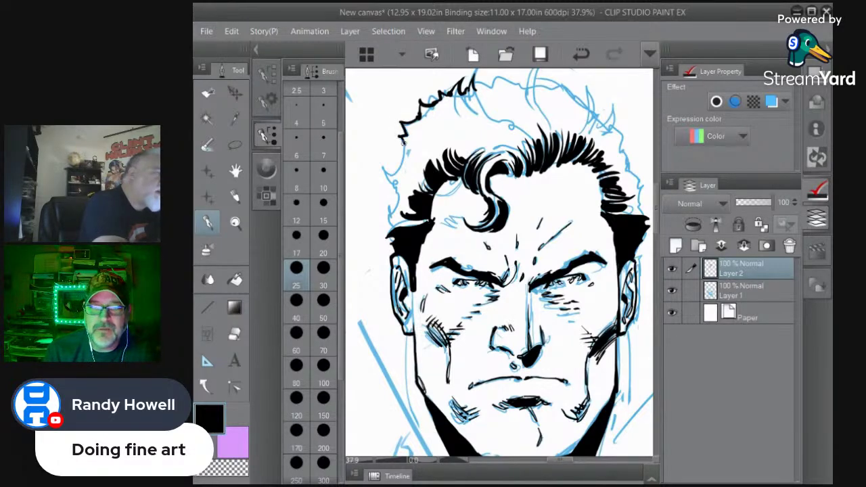
pyautogui.moveTo(383, 164); pyautogui.dragTo(396, 211)
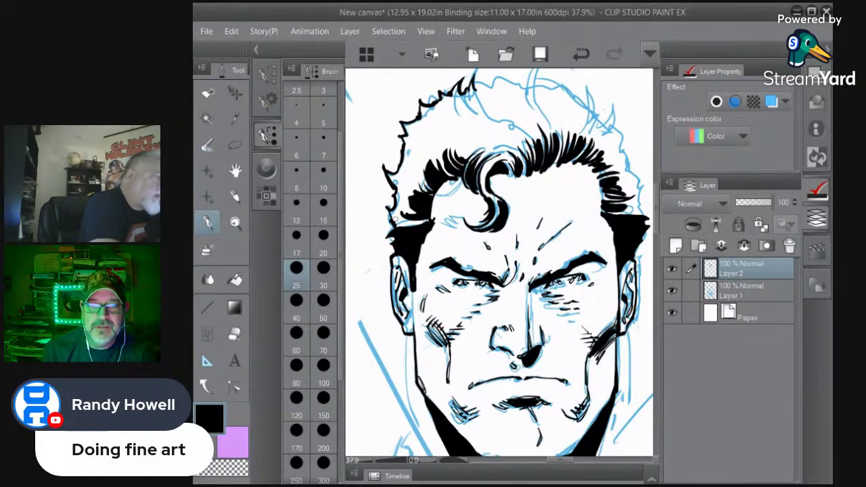
# Ink the spiky hair outline across the crown and down the right side to the sideburn
pyautogui.click(230, 173)
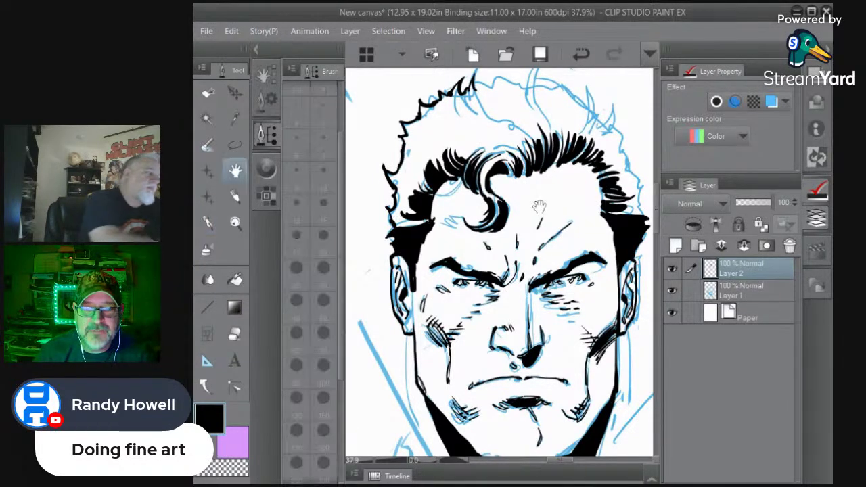
pyautogui.moveTo(549, 262); pyautogui.dragTo(508, 368)
pyautogui.click(208, 221)
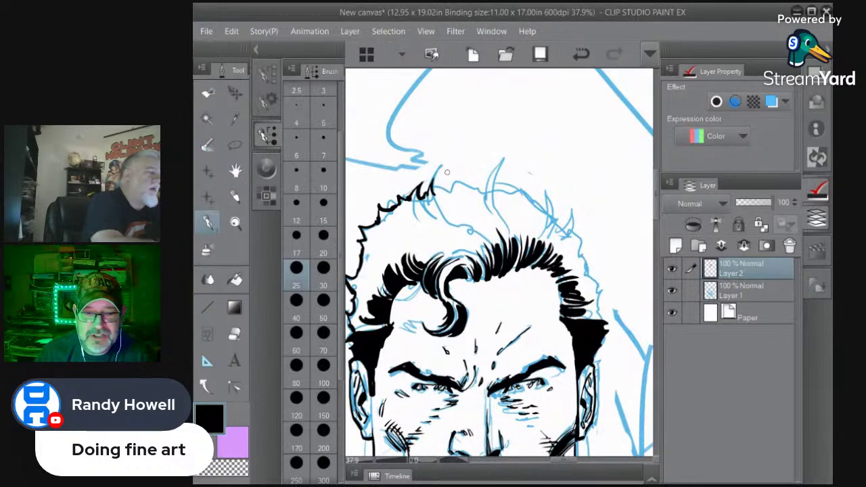
pyautogui.moveTo(434, 195)
pyautogui.mouseDown()
pyautogui.moveTo(459, 163)
pyautogui.moveTo(451, 161)
pyautogui.moveTo(452, 192)
pyautogui.moveTo(460, 183)
pyautogui.moveTo(484, 190)
pyautogui.moveTo(503, 159)
pyautogui.moveTo(495, 183)
pyautogui.moveTo(513, 188)
pyautogui.moveTo(521, 180)
pyautogui.moveTo(537, 207)
pyautogui.moveTo(555, 210)
pyautogui.moveTo(557, 189)
pyautogui.moveTo(560, 220)
pyautogui.moveTo(590, 258)
pyautogui.mouseUp()
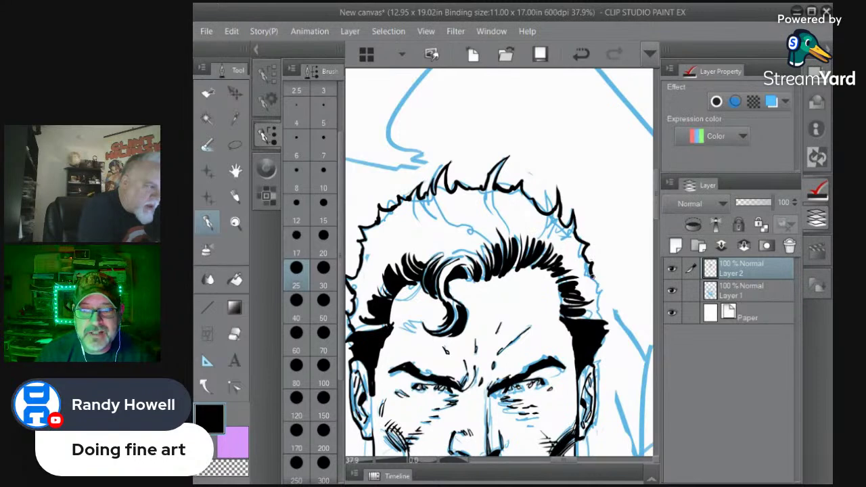
pyautogui.moveTo(593, 292); pyautogui.dragTo(602, 321)
# Ink hair strands inside the right half of the hair, running from the outline spikes toward the hairline
pyautogui.moveTo(494, 171); pyautogui.dragTo(507, 219)
pyautogui.moveTo(496, 191)
pyautogui.mouseDown()
pyautogui.moveTo(506, 211)
pyautogui.moveTo(517, 220)
pyautogui.moveTo(516, 201)
pyautogui.moveTo(543, 233)
pyautogui.mouseUp()
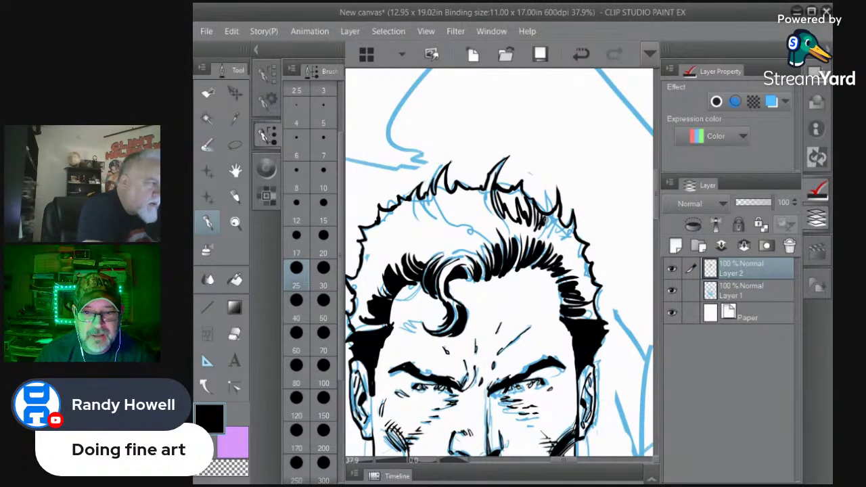
pyautogui.moveTo(555, 201)
pyautogui.mouseDown()
pyautogui.moveTo(569, 219)
pyautogui.moveTo(545, 263)
pyautogui.mouseUp()
pyautogui.moveTo(572, 219)
pyautogui.mouseDown()
pyautogui.moveTo(570, 256)
pyautogui.moveTo(586, 272)
pyautogui.moveTo(591, 265)
pyautogui.moveTo(578, 273)
pyautogui.moveTo(580, 294)
pyautogui.mouseUp()
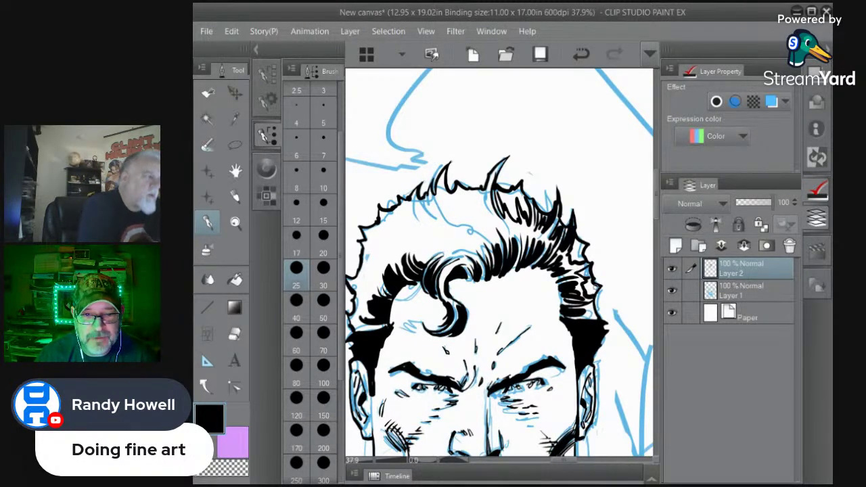
# Hide the Layer 1 sketch and fill the enclosed gaps in the right side of the hair with black
pyautogui.click(671, 291)
pyautogui.press('e')
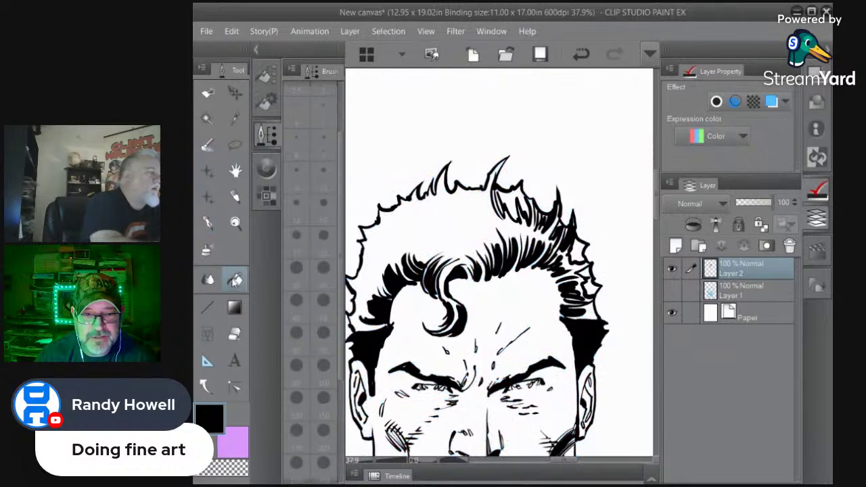
pyautogui.click(513, 199)
pyautogui.click(583, 252)
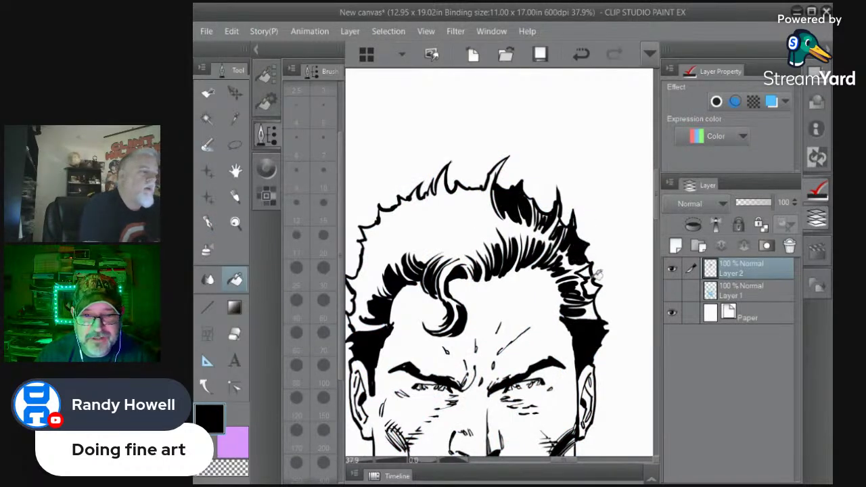
pyautogui.click(592, 284)
pyautogui.click(590, 271)
pyautogui.click(598, 262)
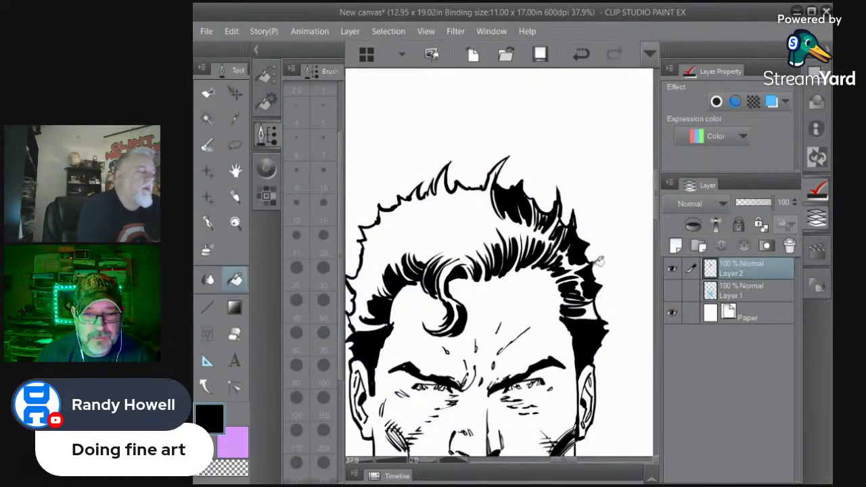
# Ink hair strands from the crown spikes across the upper left hair and fill the far-left gap with black
pyautogui.click(209, 225)
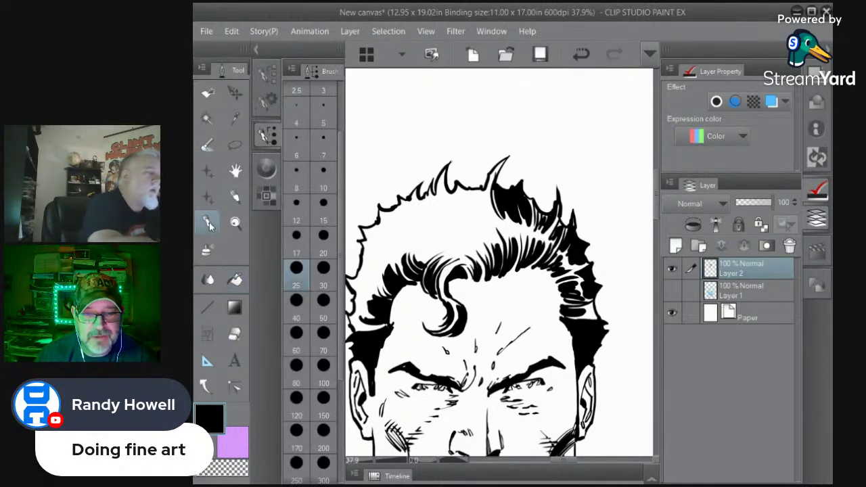
pyautogui.moveTo(491, 172)
pyautogui.mouseDown()
pyautogui.moveTo(483, 231)
pyautogui.moveTo(450, 207)
pyautogui.moveTo(448, 192)
pyautogui.moveTo(454, 220)
pyautogui.mouseUp()
pyautogui.moveTo(446, 175)
pyautogui.mouseDown()
pyautogui.moveTo(450, 228)
pyautogui.moveTo(437, 203)
pyautogui.moveTo(433, 229)
pyautogui.moveTo(449, 232)
pyautogui.moveTo(410, 218)
pyautogui.moveTo(411, 192)
pyautogui.moveTo(421, 236)
pyautogui.moveTo(397, 240)
pyautogui.moveTo(396, 213)
pyautogui.moveTo(398, 251)
pyautogui.moveTo(379, 257)
pyautogui.moveTo(362, 242)
pyautogui.mouseUp()
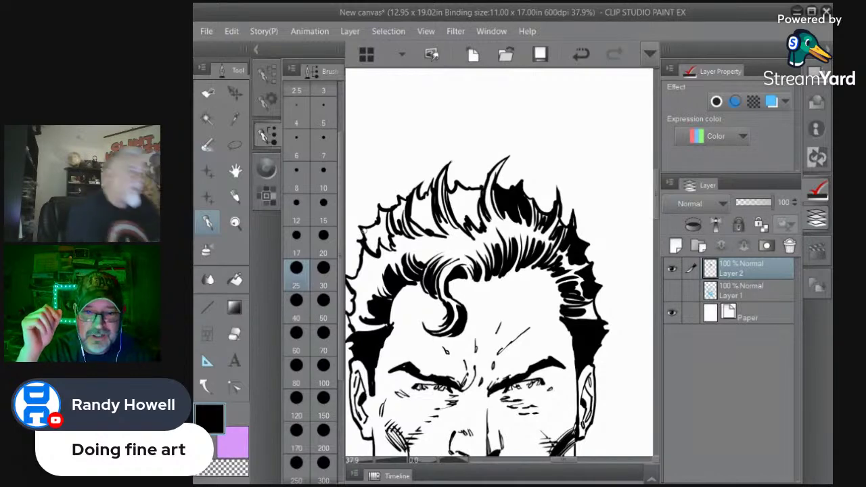
pyautogui.click(236, 282)
pyautogui.click(382, 238)
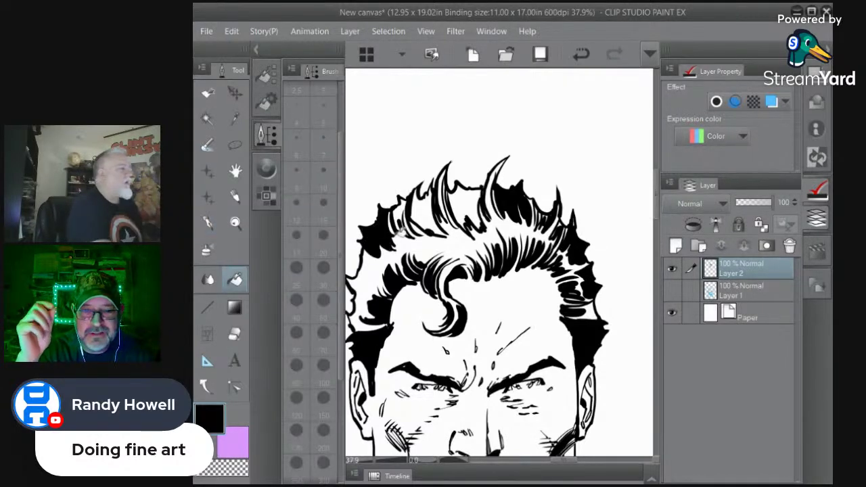
pyautogui.click(429, 211)
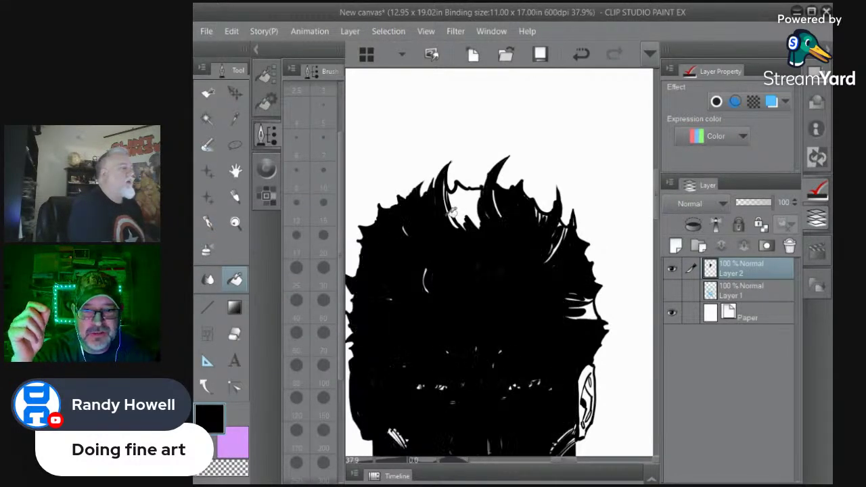
pyautogui.click(231, 31)
pyautogui.click(257, 53)
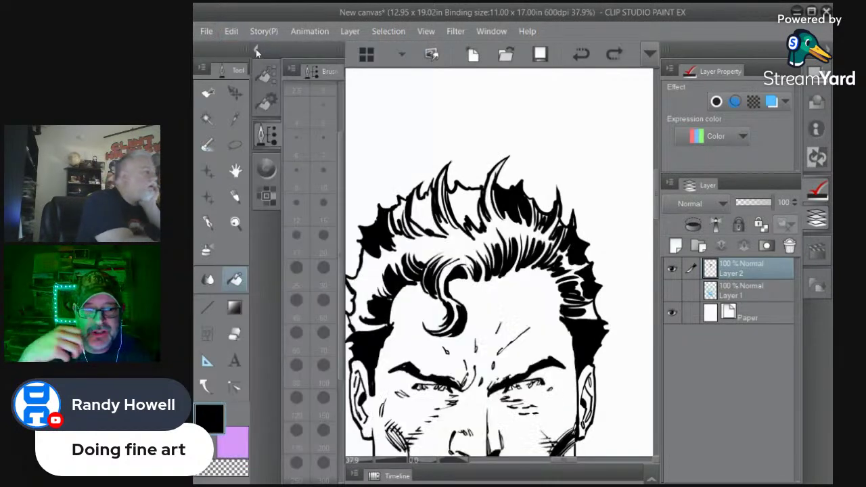
# Close the open gap in the upper left hair strands and fill the crown's enclosed areas with black
pyautogui.click(208, 221)
pyautogui.moveTo(443, 232); pyautogui.dragTo(432, 236)
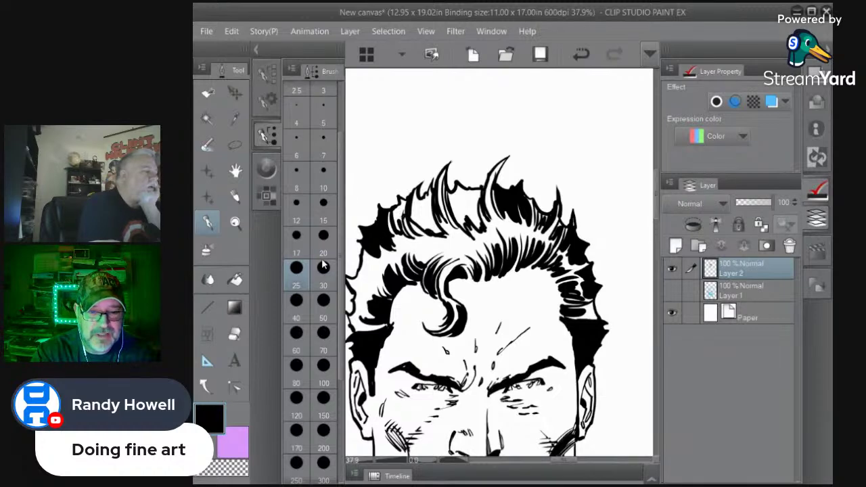
pyautogui.press('g')
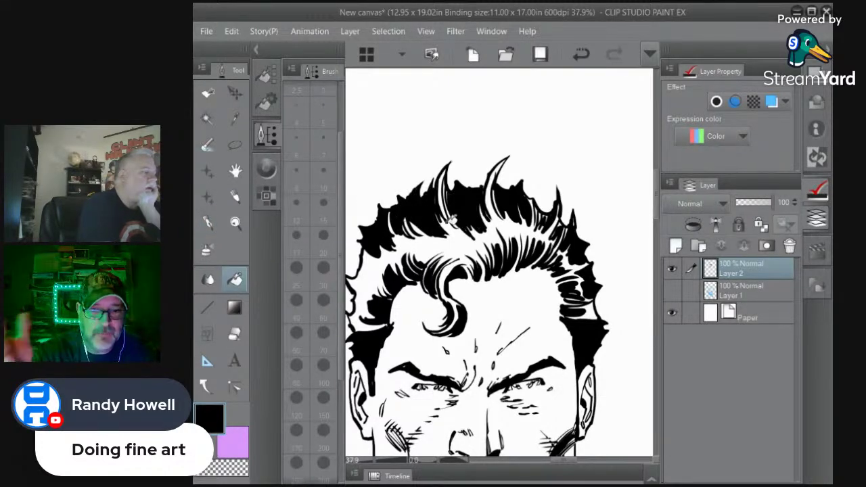
# Ink hair strands along the left side above the ear and in the tuft above the forelock
pyautogui.press('p')
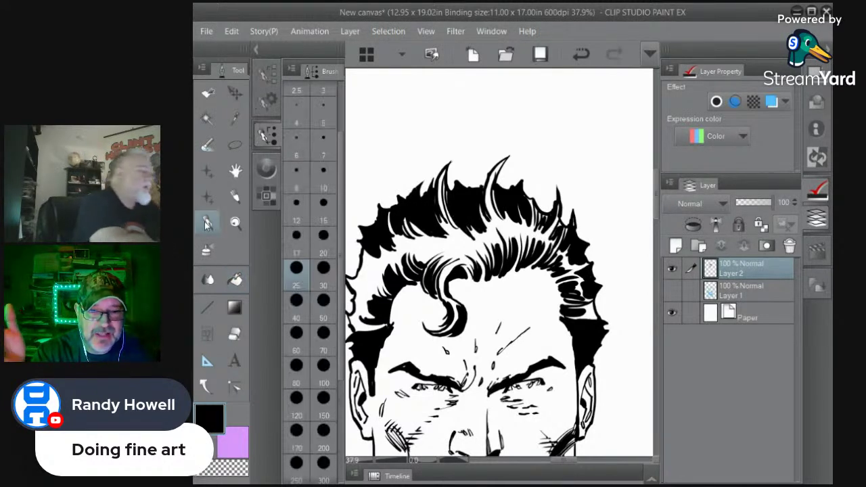
pyautogui.moveTo(363, 252); pyautogui.dragTo(358, 323)
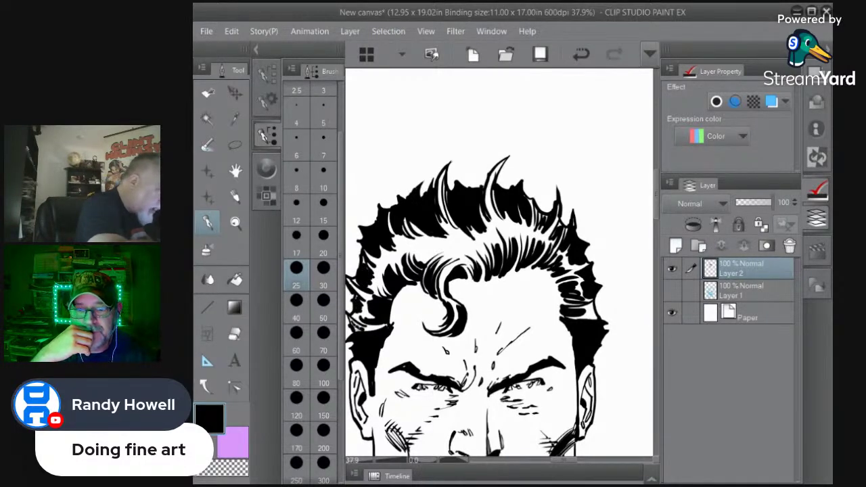
pyautogui.moveTo(448, 252)
pyautogui.mouseDown()
pyautogui.moveTo(464, 250)
pyautogui.moveTo(438, 247)
pyautogui.moveTo(427, 256)
pyautogui.moveTo(425, 248)
pyautogui.moveTo(420, 259)
pyautogui.mouseUp()
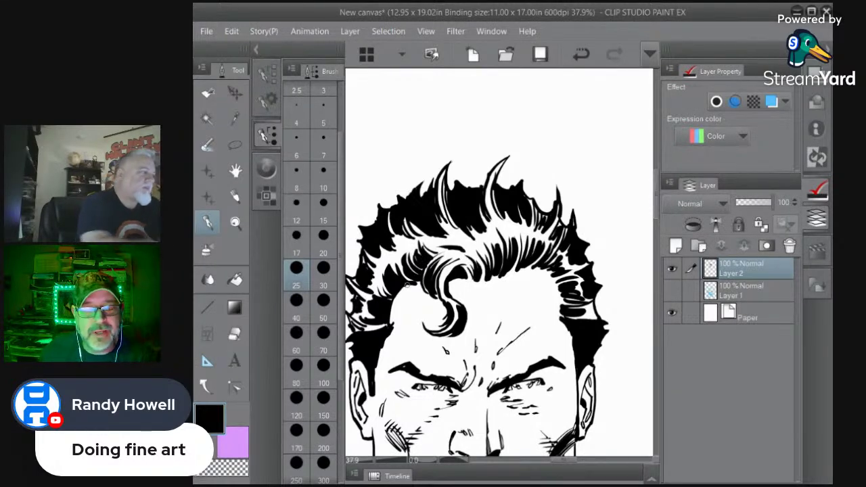
# Lasso the lower face from the cheeks to the neck, scale it slightly narrower and shorter, apply the transform, and deselect
pyautogui.click(237, 223)
pyautogui.moveTo(506, 280); pyautogui.dragTo(465, 280)
pyautogui.moveTo(518, 380); pyautogui.dragTo(530, 380)
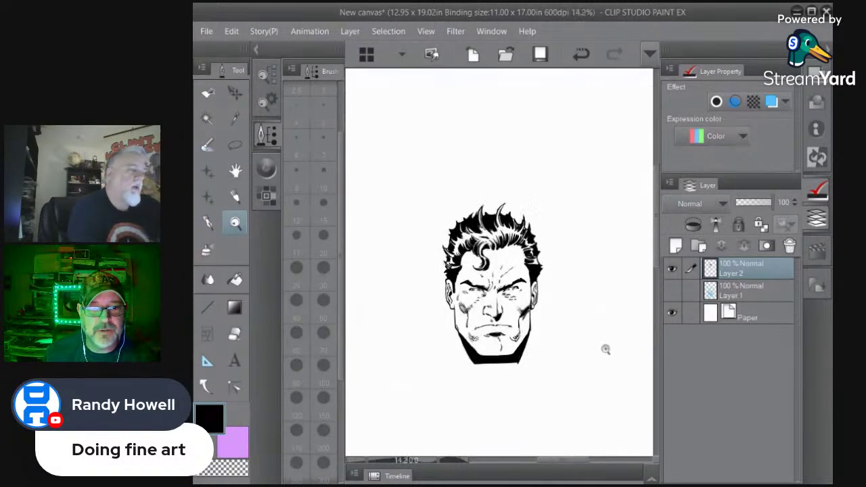
pyautogui.moveTo(523, 337); pyautogui.dragTo(533, 336)
pyautogui.scroll(1, 534, 336)
pyautogui.press('m')
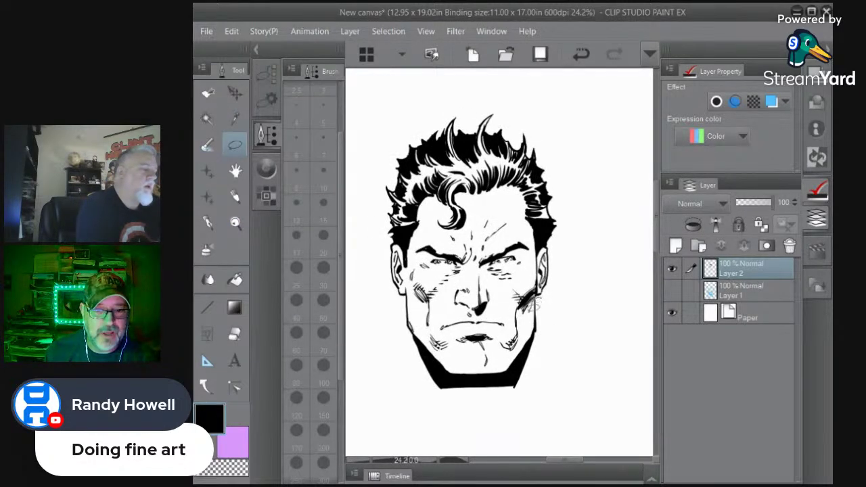
pyautogui.moveTo(534, 304)
pyautogui.mouseDown()
pyautogui.moveTo(482, 316)
pyautogui.moveTo(408, 296)
pyautogui.moveTo(410, 347)
pyautogui.moveTo(457, 396)
pyautogui.moveTo(538, 383)
pyautogui.moveTo(534, 298)
pyautogui.mouseUp()
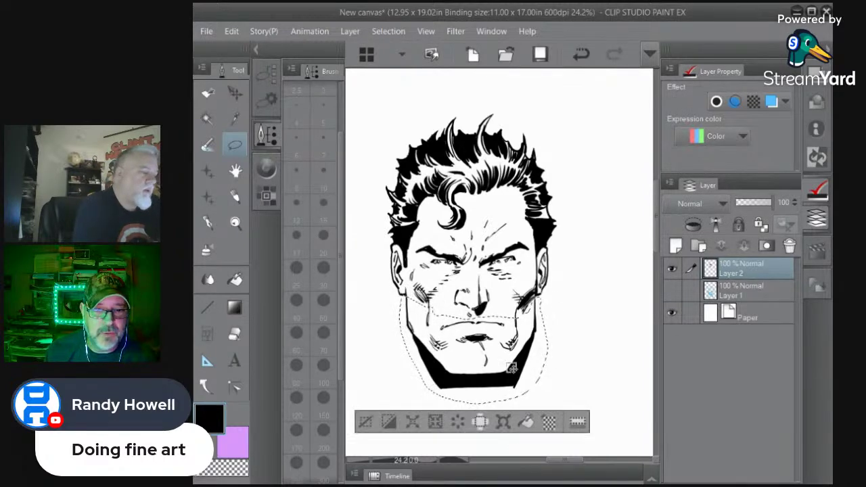
pyautogui.click(503, 421)
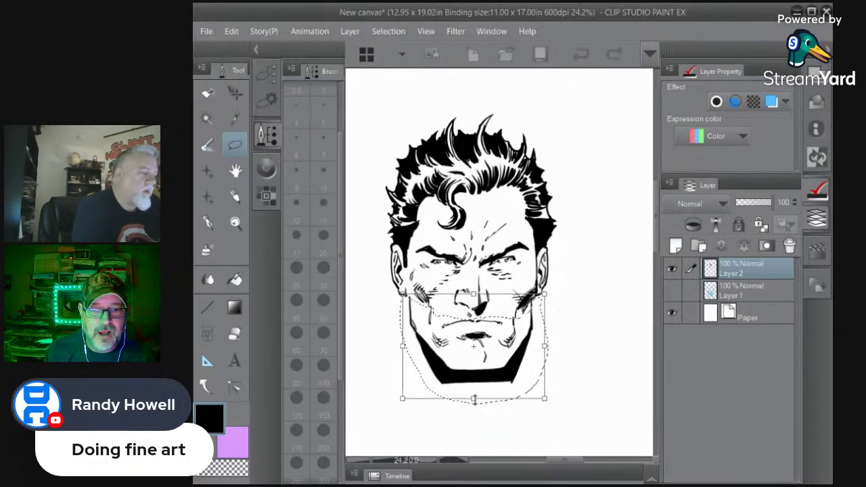
pyautogui.click(205, 221)
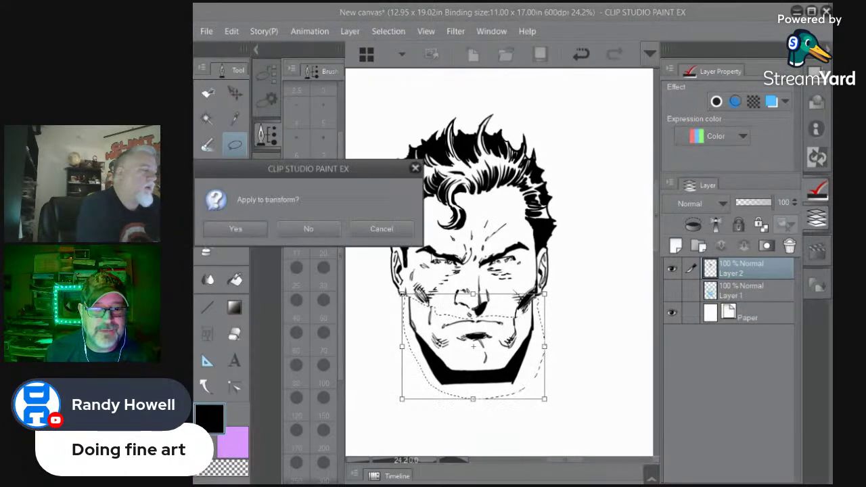
pyautogui.click(234, 229)
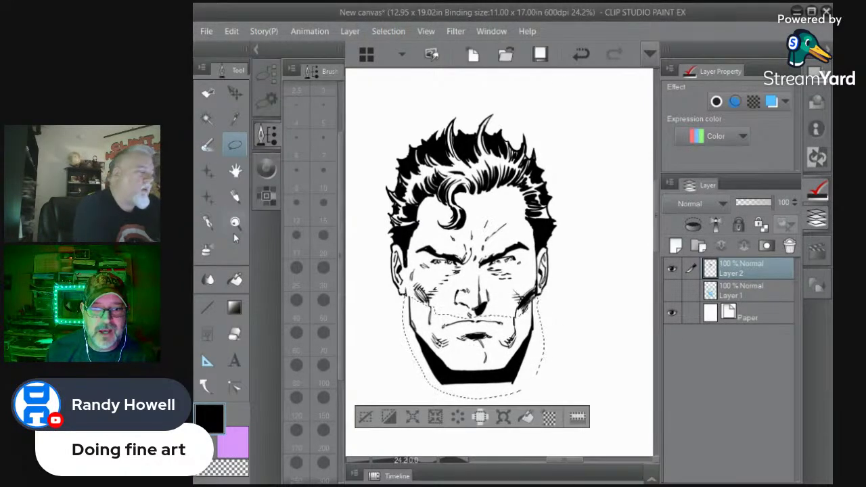
pyautogui.click(365, 417)
# Erase the left cheek contour with eraser size 50 and re-ink it farther out, joining the ear to the jaw
pyautogui.click(235, 222)
pyautogui.click(447, 285)
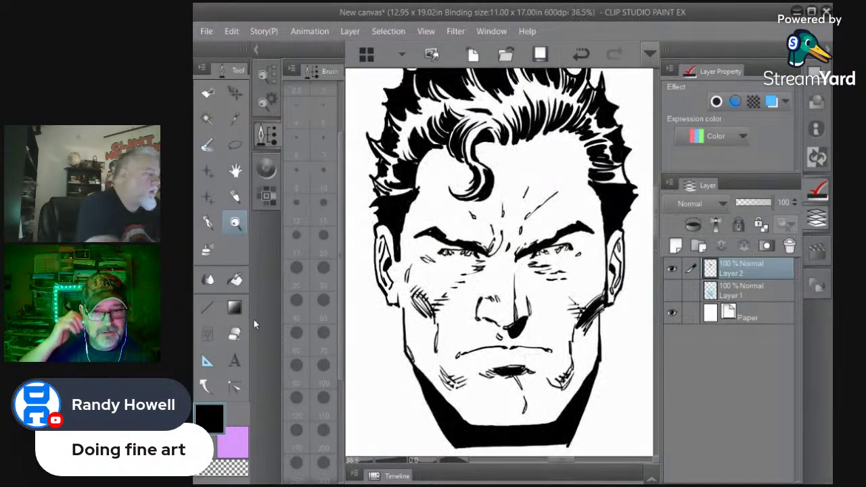
pyautogui.click(234, 334)
pyautogui.click(324, 301)
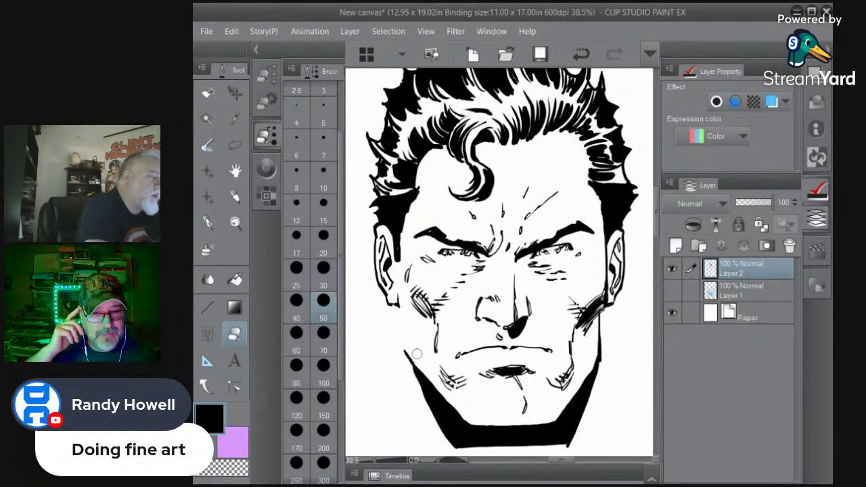
pyautogui.click(208, 222)
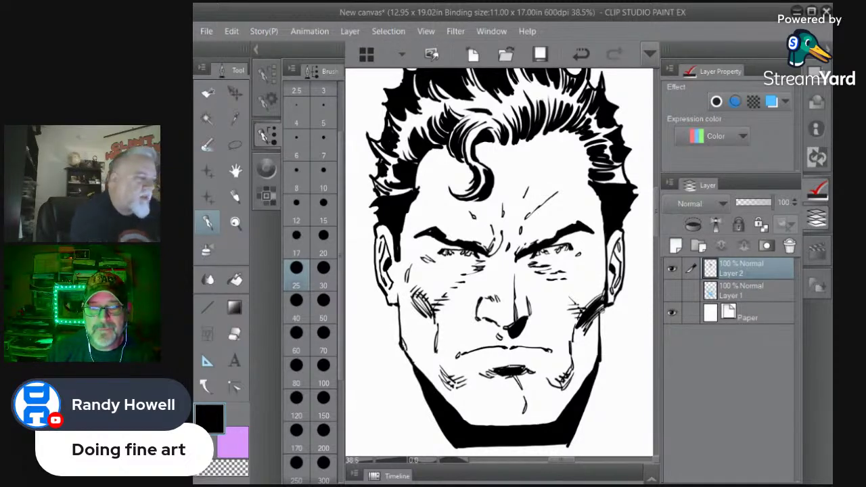
# Re-ink the right cheek contour farther out from ear to jaw with pen size 25, erasing the old inner line
pyautogui.moveTo(600, 316)
pyautogui.mouseDown()
pyautogui.moveTo(604, 358)
pyautogui.moveTo(593, 370)
pyautogui.mouseUp()
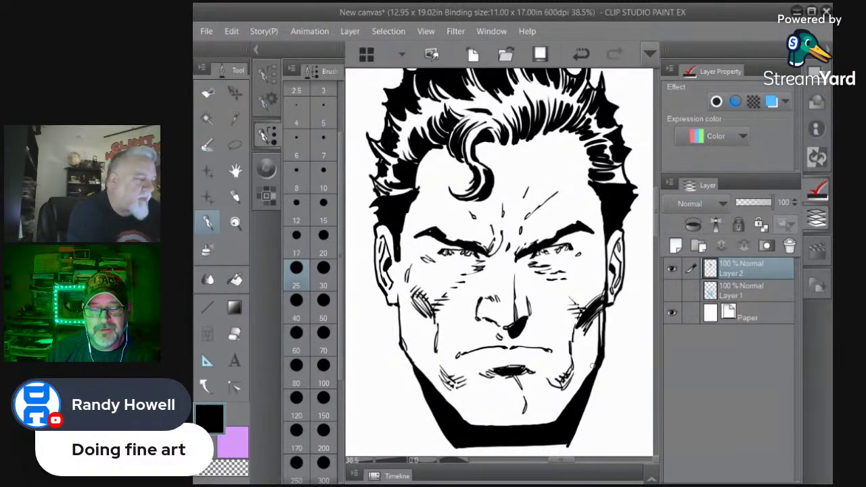
pyautogui.click(234, 333)
pyautogui.moveTo(597, 315)
pyautogui.mouseDown()
pyautogui.moveTo(599, 352)
pyautogui.moveTo(586, 371)
pyautogui.mouseUp()
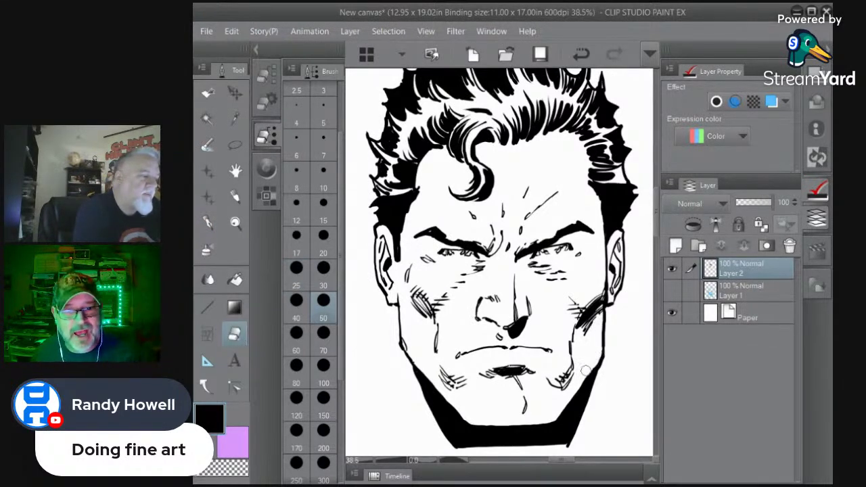
pyautogui.click(207, 223)
pyautogui.moveTo(603, 321); pyautogui.dragTo(599, 360)
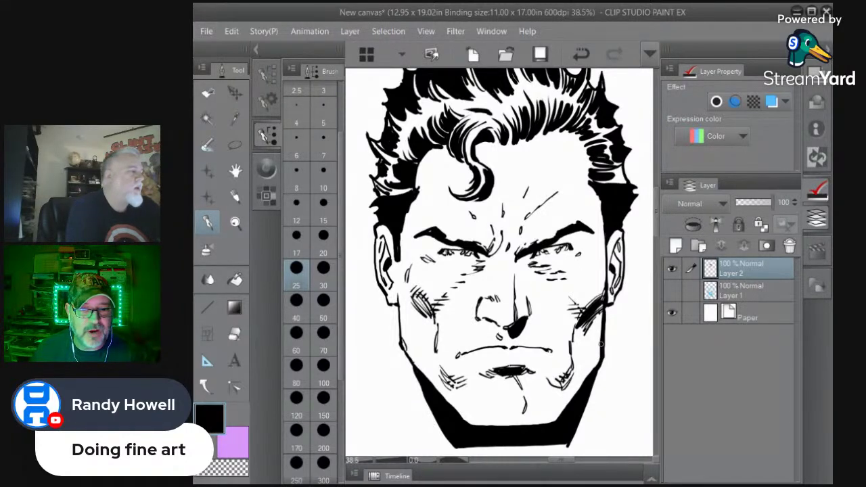
# Show the blue sketch on Layer 1 and ink the first cape fold beside the right jaw with pen size 40
pyautogui.hotkey('ctrl', 'space')
pyautogui.moveTo(481, 333); pyautogui.dragTo(507, 385)
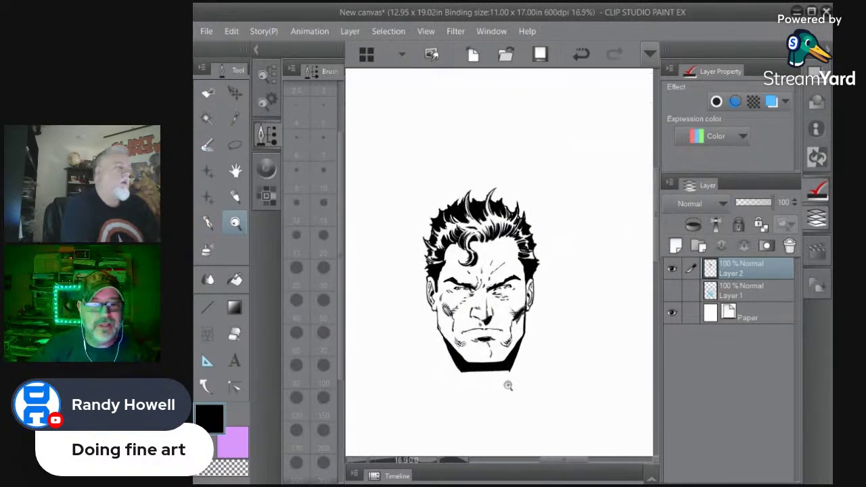
pyautogui.click(671, 291)
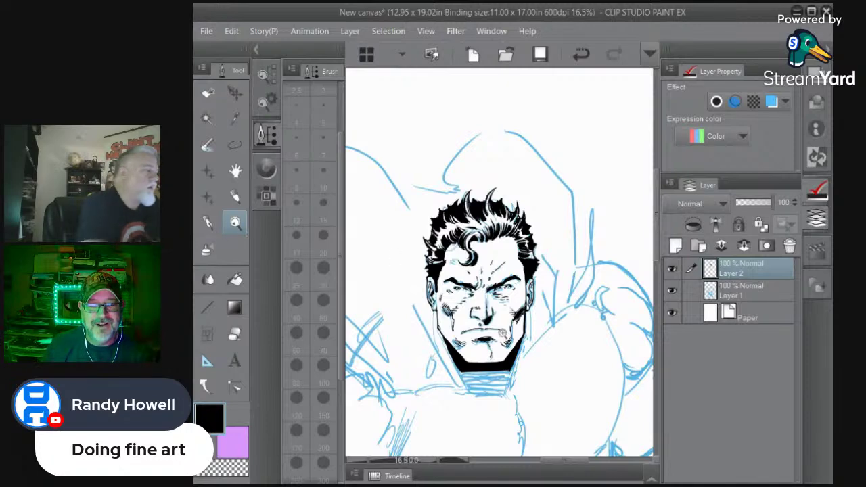
pyautogui.moveTo(503, 333); pyautogui.dragTo(539, 354)
pyautogui.click(206, 227)
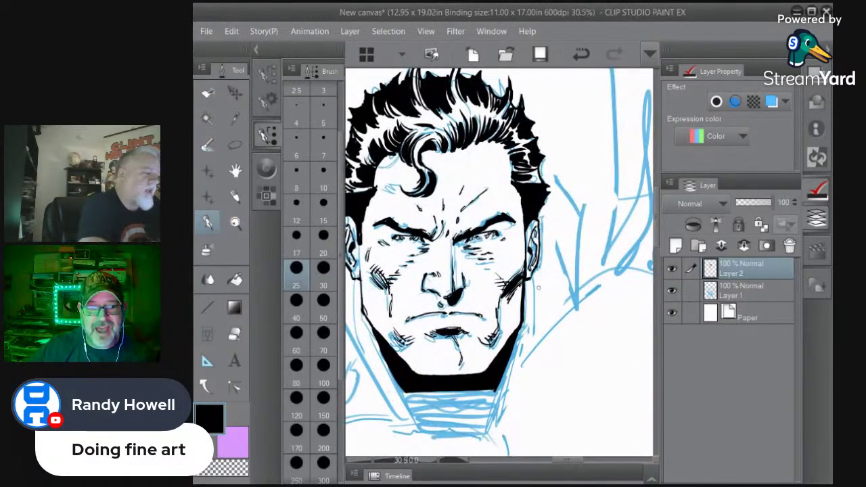
pyautogui.click(303, 313)
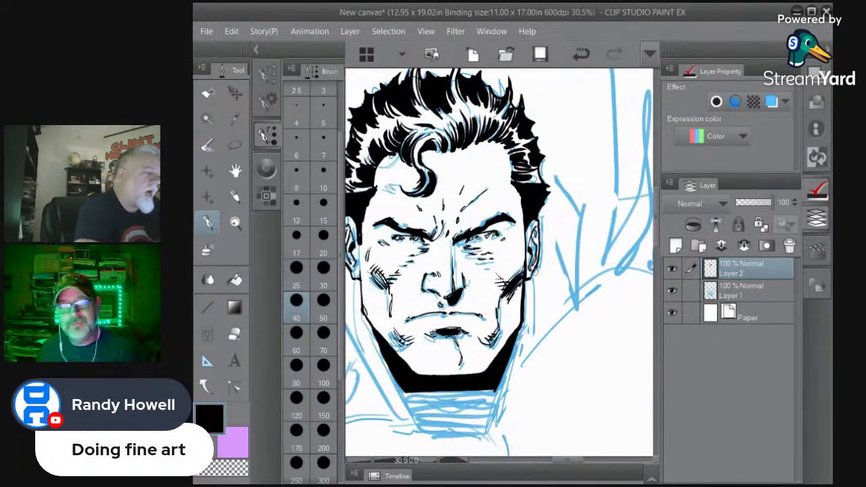
pyautogui.moveTo(536, 267); pyautogui.dragTo(540, 344)
pyautogui.moveTo(534, 265); pyautogui.dragTo(544, 342)
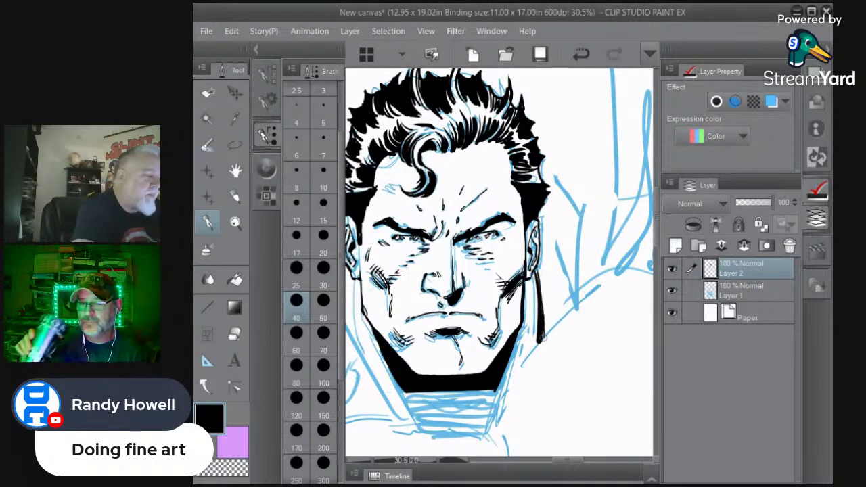
# Ink the cape outline and its inner folds from the right-side hair down to the shoulder with pen size 25
pyautogui.click(302, 272)
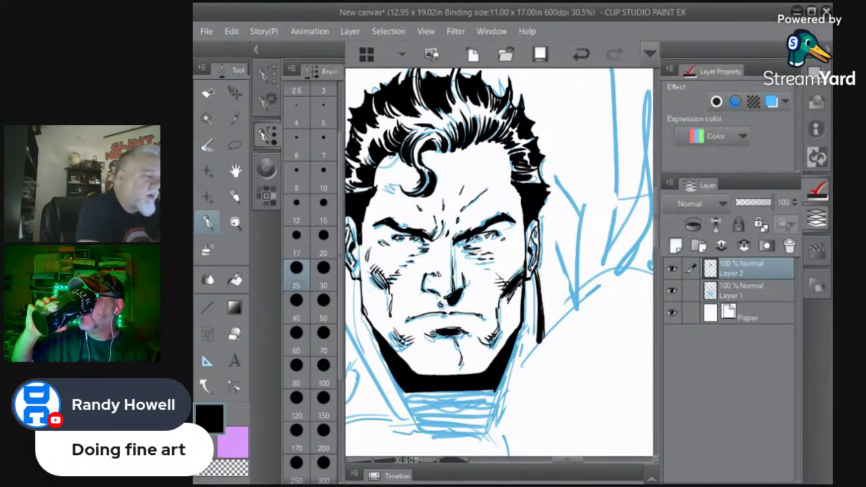
pyautogui.moveTo(538, 263); pyautogui.dragTo(547, 335)
pyautogui.moveTo(538, 254)
pyautogui.mouseDown()
pyautogui.moveTo(548, 330)
pyautogui.moveTo(576, 307)
pyautogui.moveTo(544, 204)
pyautogui.mouseUp()
pyautogui.moveTo(553, 208); pyautogui.dragTo(568, 282)
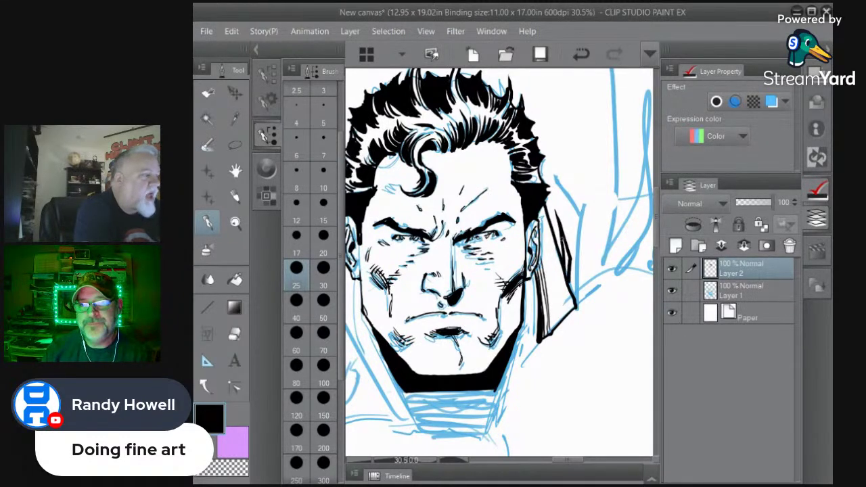
pyautogui.moveTo(561, 237); pyautogui.dragTo(567, 275)
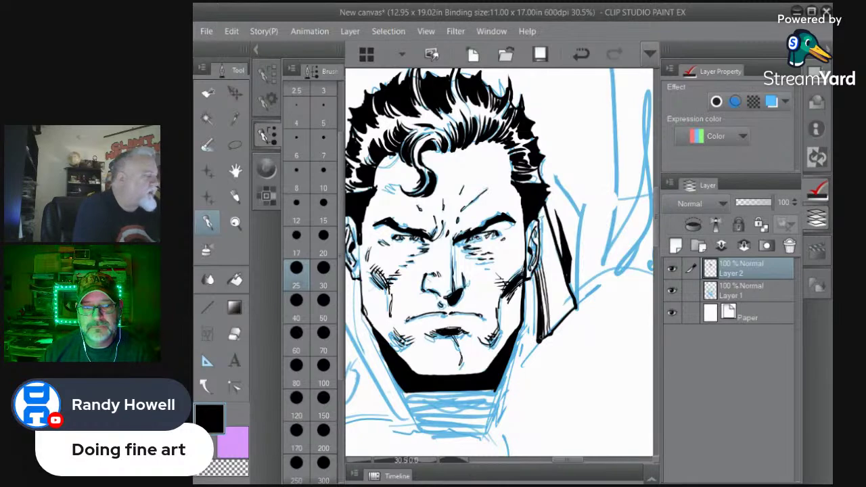
# Ink a stack of horizontal shading lines across the neck below the chin shadow with pen size 30
pyautogui.click(324, 268)
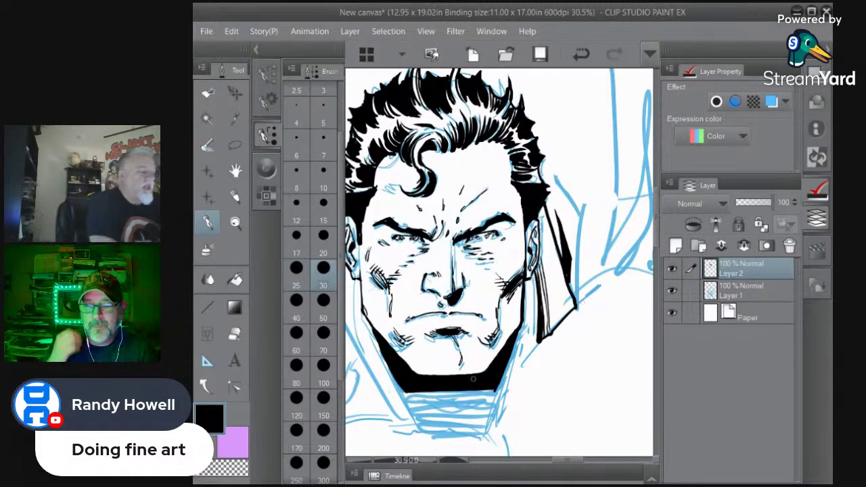
pyautogui.moveTo(399, 396)
pyautogui.mouseDown()
pyautogui.moveTo(505, 391)
pyautogui.moveTo(399, 399)
pyautogui.mouseUp()
pyautogui.moveTo(508, 399); pyautogui.dragTo(398, 406)
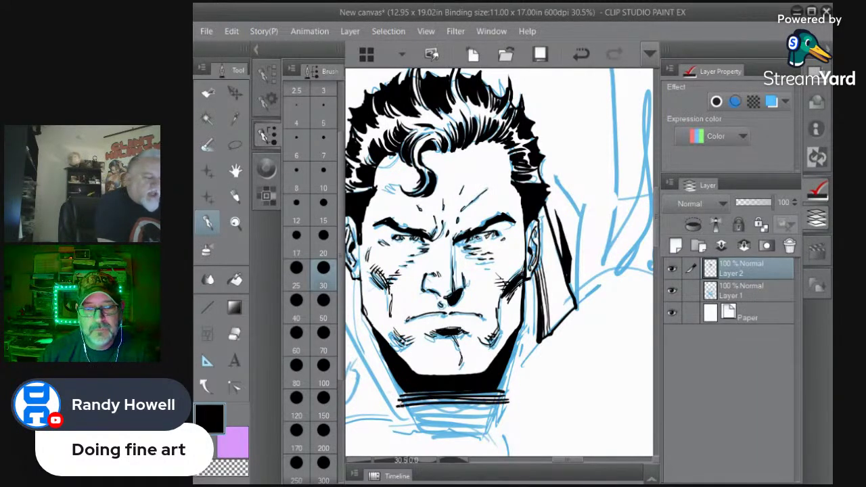
pyautogui.moveTo(507, 404); pyautogui.dragTo(400, 413)
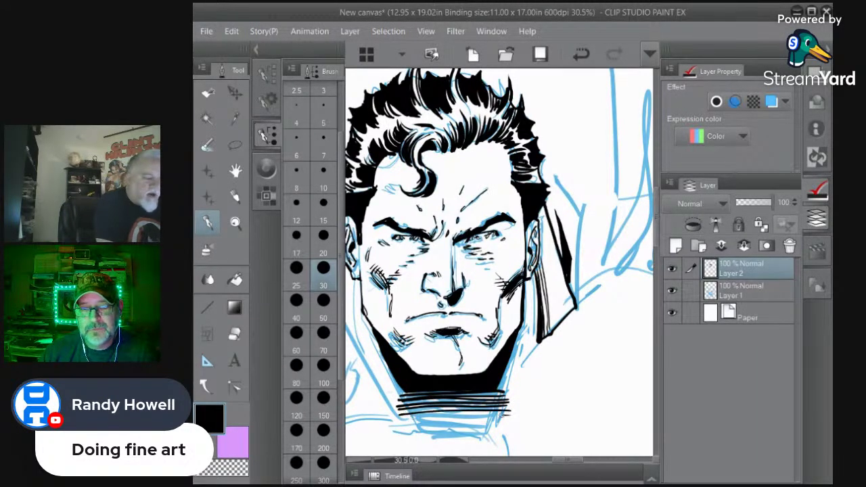
pyautogui.moveTo(505, 416)
pyautogui.mouseDown()
pyautogui.moveTo(398, 421)
pyautogui.moveTo(489, 428)
pyautogui.moveTo(403, 430)
pyautogui.mouseUp()
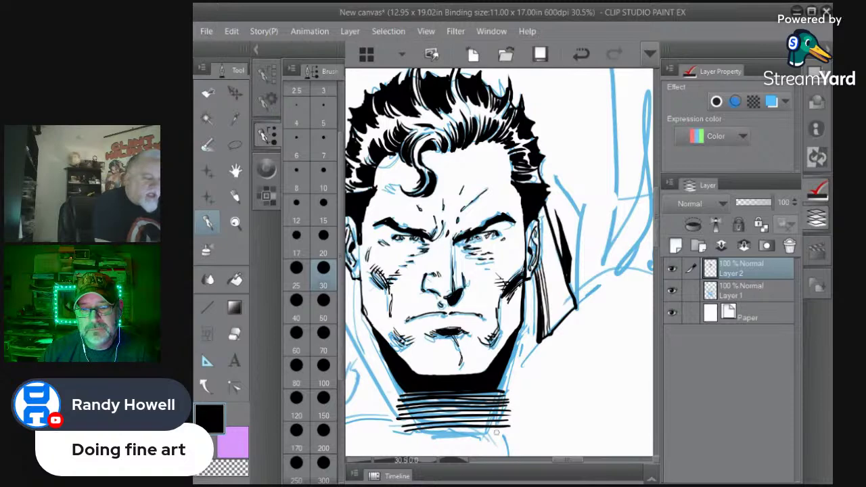
pyautogui.moveTo(496, 433); pyautogui.dragTo(404, 437)
pyautogui.moveTo(494, 439); pyautogui.dragTo(412, 442)
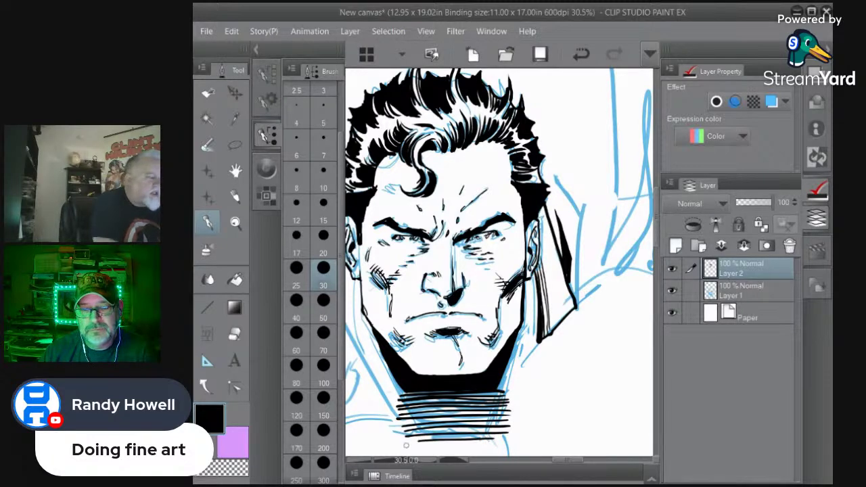
# Trim both ends of the neck shading lines with eraser size 70 and ink short vertical shadows in the middle of the neck
pyautogui.click(232, 338)
pyautogui.click(322, 341)
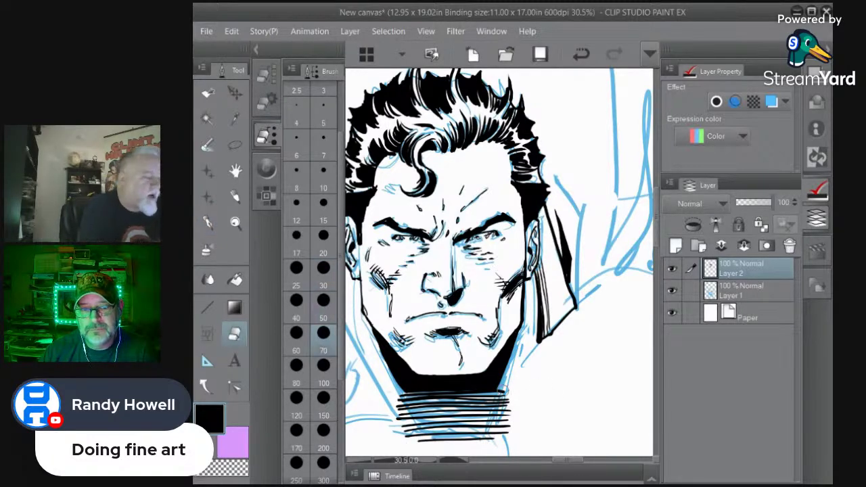
pyautogui.moveTo(505, 386)
pyautogui.mouseDown()
pyautogui.moveTo(487, 439)
pyautogui.moveTo(500, 409)
pyautogui.moveTo(498, 437)
pyautogui.mouseUp()
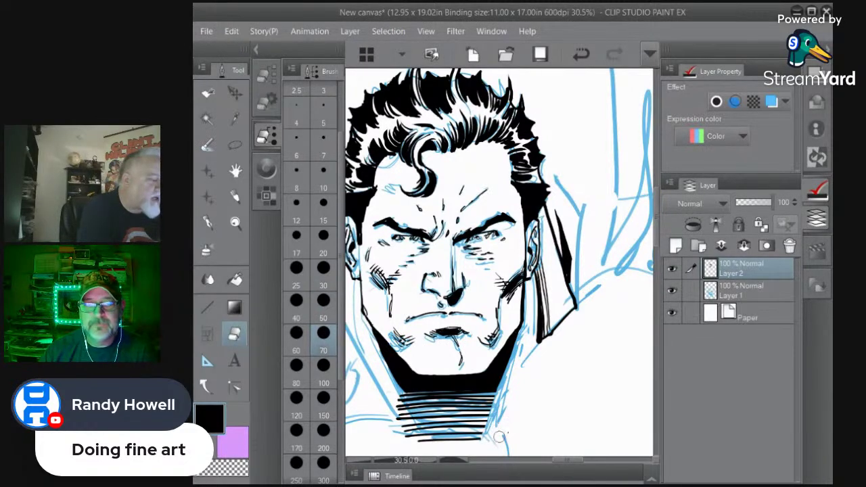
pyautogui.moveTo(398, 386)
pyautogui.mouseDown()
pyautogui.moveTo(425, 436)
pyautogui.moveTo(396, 402)
pyautogui.moveTo(418, 446)
pyautogui.moveTo(414, 433)
pyautogui.mouseUp()
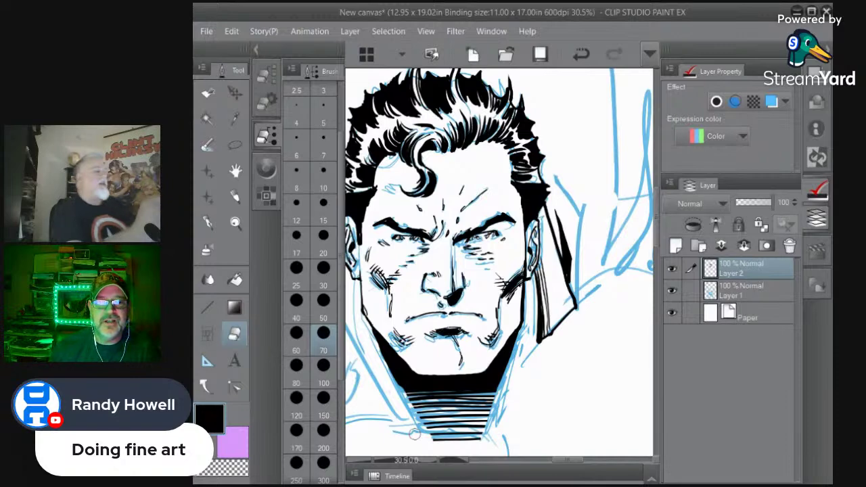
pyautogui.click(214, 218)
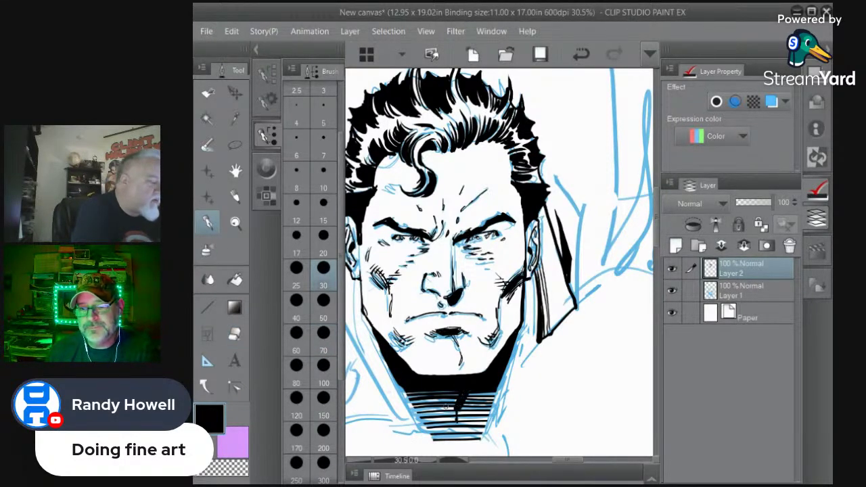
pyautogui.moveTo(445, 403); pyautogui.dragTo(444, 421)
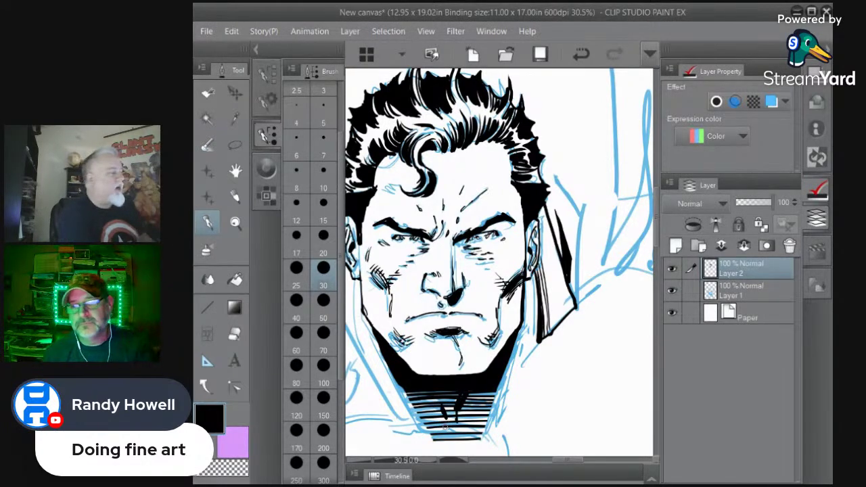
# Ink the cape collar folds beside the left ear and jaw down to the neck with pen size 40
pyautogui.hotkey('ctrl', 'space')
pyautogui.moveTo(478, 324); pyautogui.dragTo(433, 325)
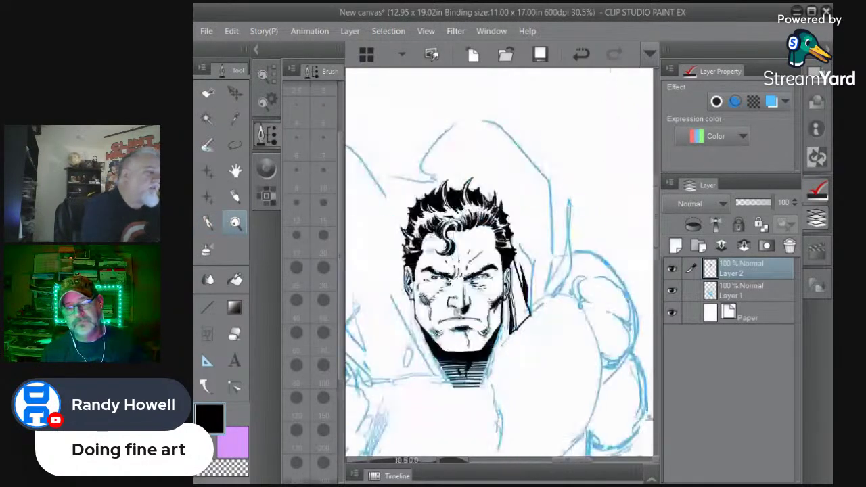
pyautogui.scroll(-10, 384, 350)
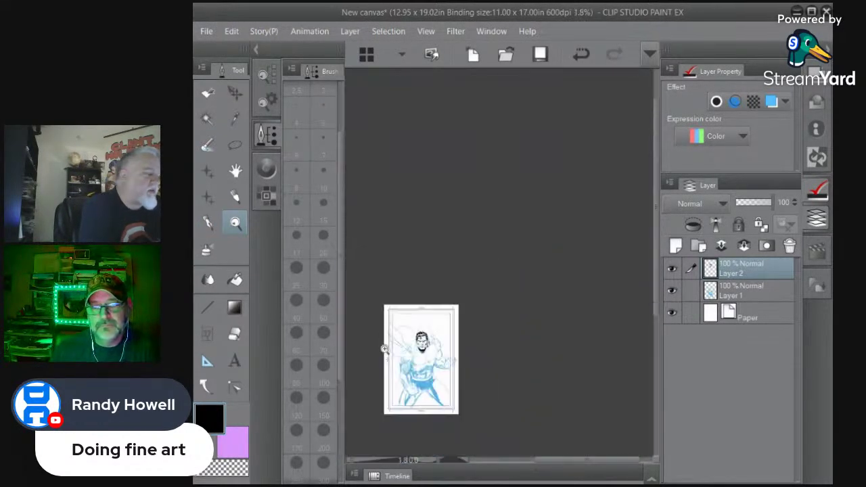
pyautogui.scroll(8, 384, 349)
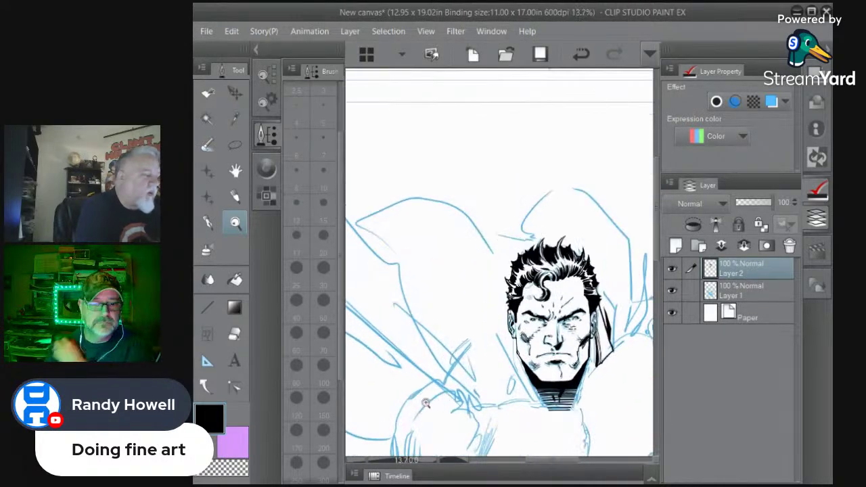
pyautogui.click(207, 224)
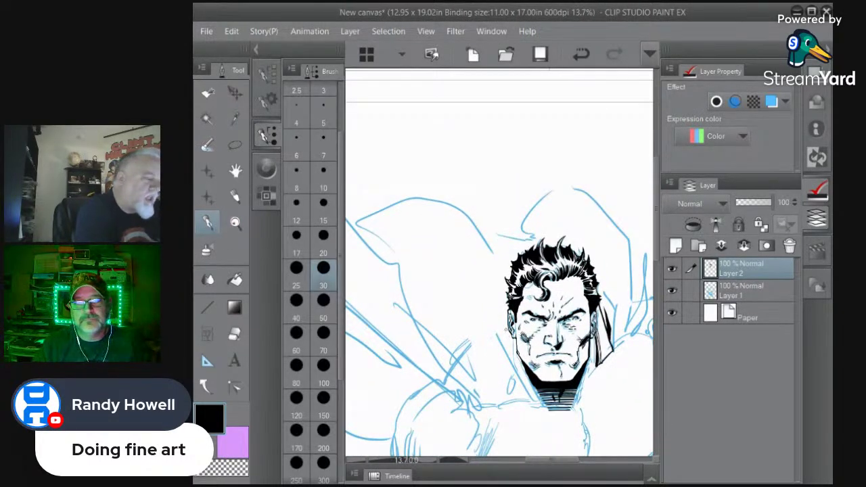
pyautogui.click(297, 304)
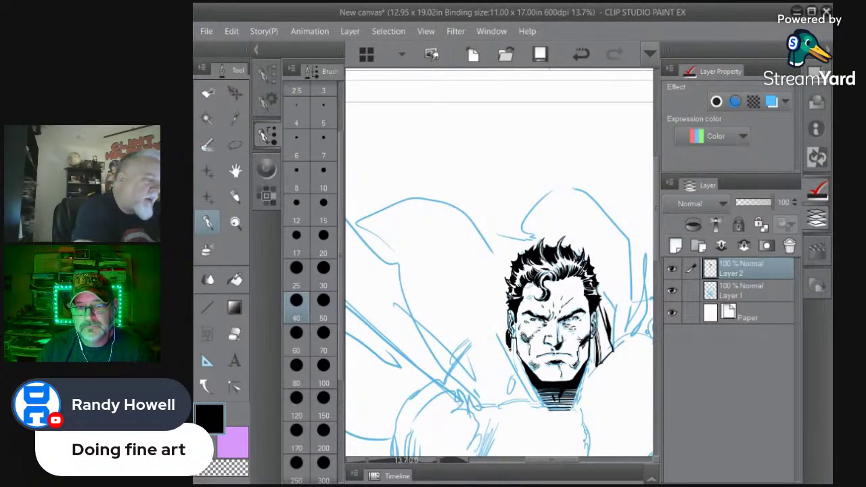
pyautogui.moveTo(502, 332)
pyautogui.mouseDown()
pyautogui.moveTo(529, 399)
pyautogui.moveTo(499, 332)
pyautogui.mouseUp()
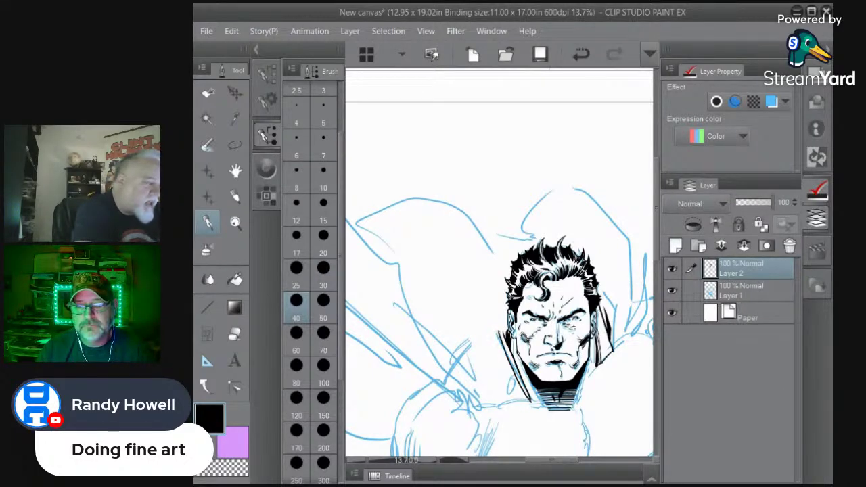
pyautogui.moveTo(506, 297); pyautogui.dragTo(498, 321)
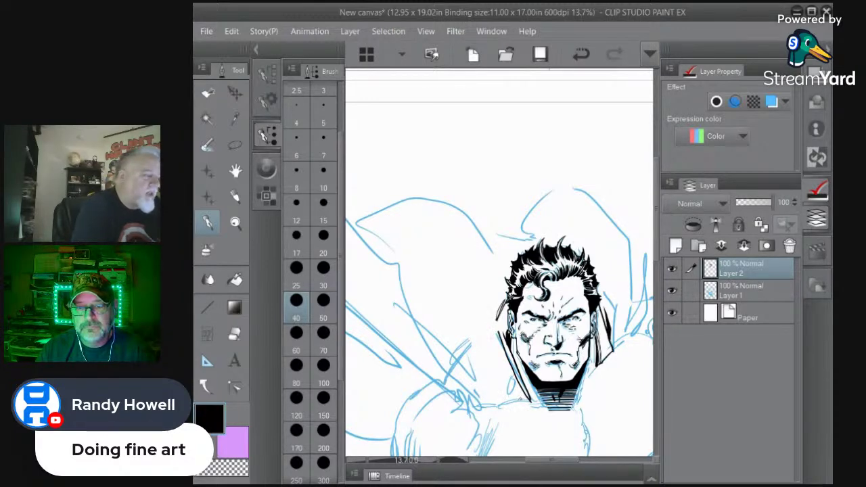
# Ink the long cape folds sweeping from the upper left to the collarbone and black in the shadow between them
pyautogui.moveTo(523, 400)
pyautogui.mouseDown()
pyautogui.moveTo(486, 339)
pyautogui.moveTo(364, 231)
pyautogui.moveTo(397, 276)
pyautogui.moveTo(422, 332)
pyautogui.moveTo(485, 404)
pyautogui.mouseUp()
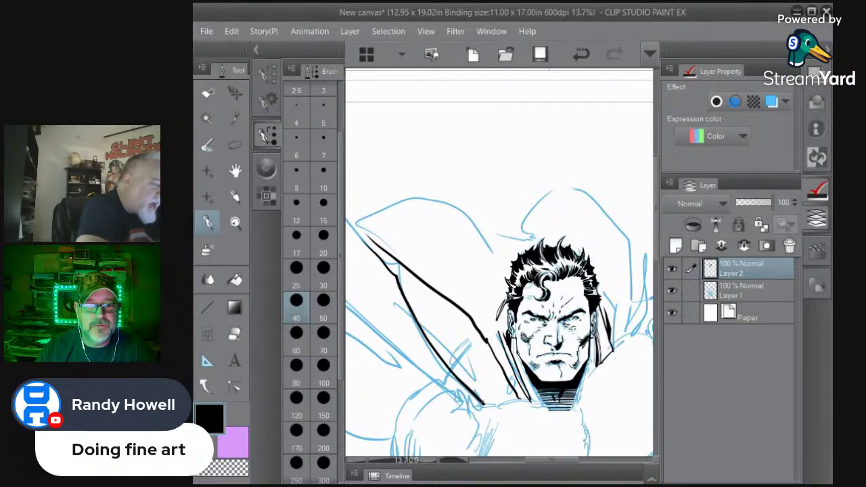
pyautogui.moveTo(412, 311); pyautogui.dragTo(497, 404)
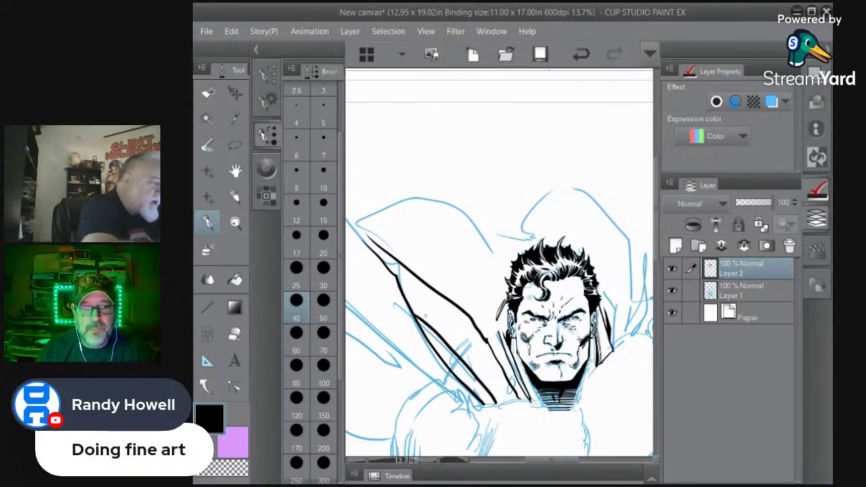
pyautogui.moveTo(419, 309); pyautogui.dragTo(491, 396)
pyautogui.moveTo(425, 313)
pyautogui.mouseDown()
pyautogui.moveTo(468, 345)
pyautogui.moveTo(500, 403)
pyautogui.moveTo(441, 326)
pyautogui.moveTo(505, 409)
pyautogui.mouseUp()
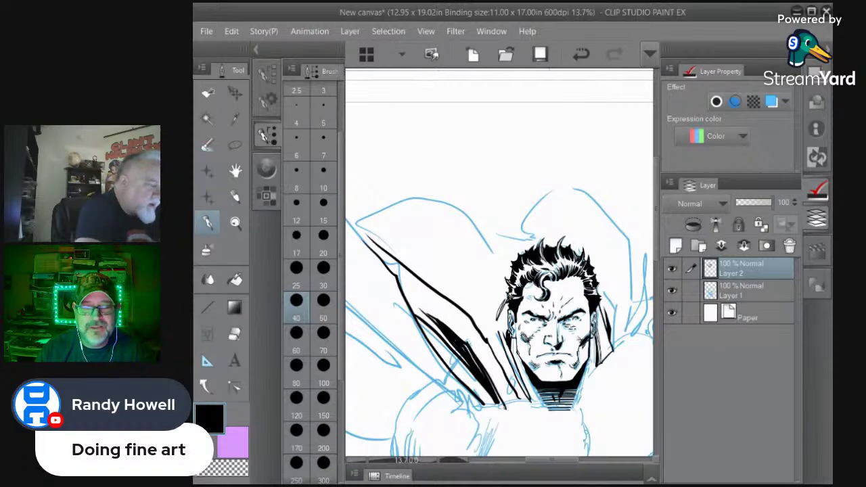
pyautogui.moveTo(490, 377); pyautogui.dragTo(508, 409)
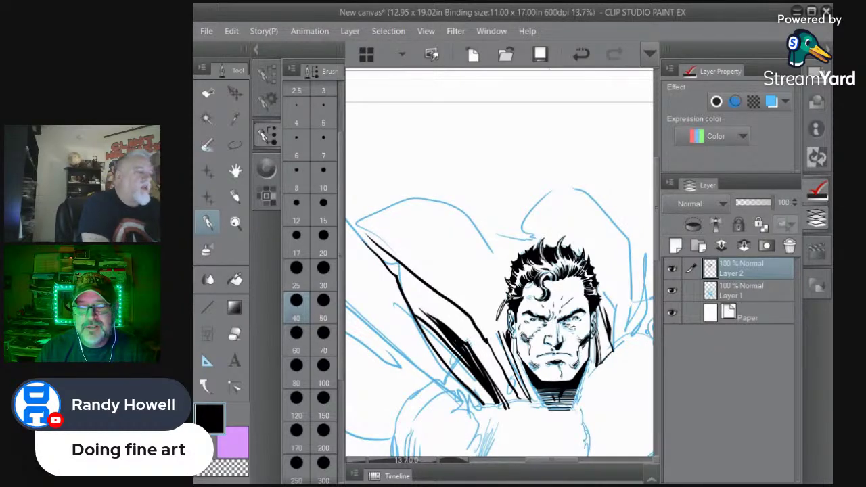
# Fill the gaps in the left cape's black fold and erase the line ends overrunning its lower tip with eraser size 70
pyautogui.click(235, 223)
pyautogui.click(478, 338)
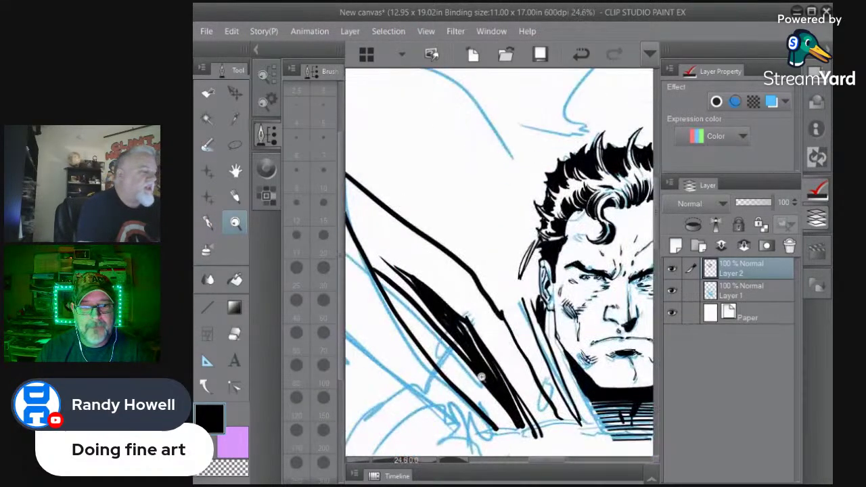
pyautogui.click(207, 223)
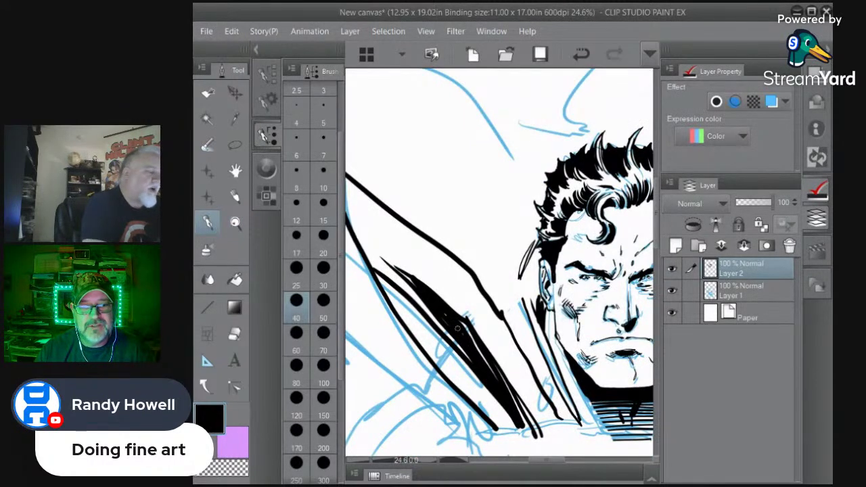
pyautogui.moveTo(398, 270); pyautogui.dragTo(418, 286)
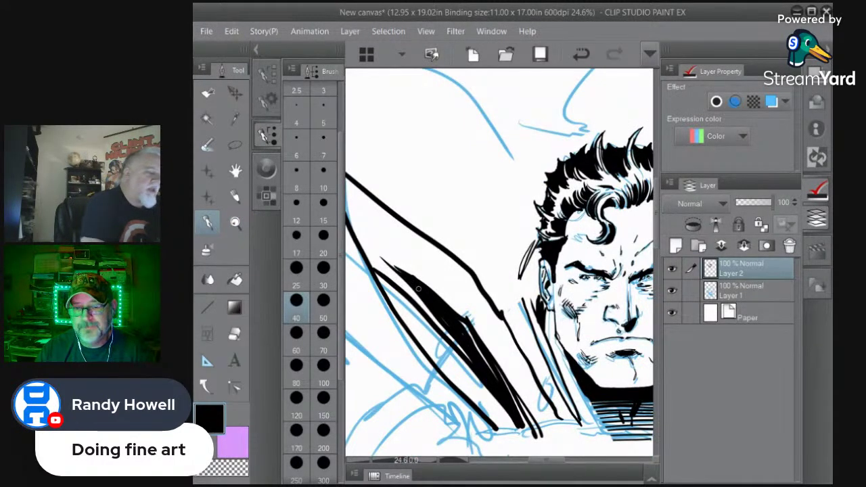
pyautogui.click(232, 335)
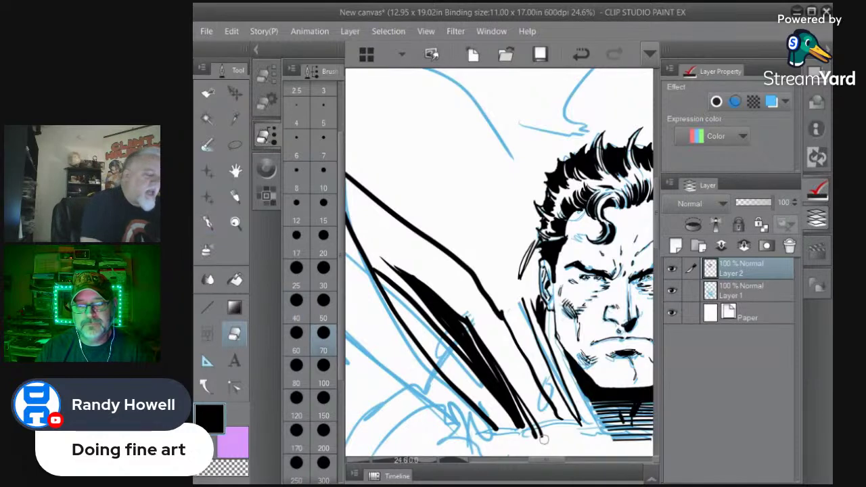
pyautogui.moveTo(545, 440); pyautogui.dragTo(529, 439)
# Ink the left cape's lower edge along the collarbone and thicken the fold line running down to it with pen size 40
pyautogui.click(207, 223)
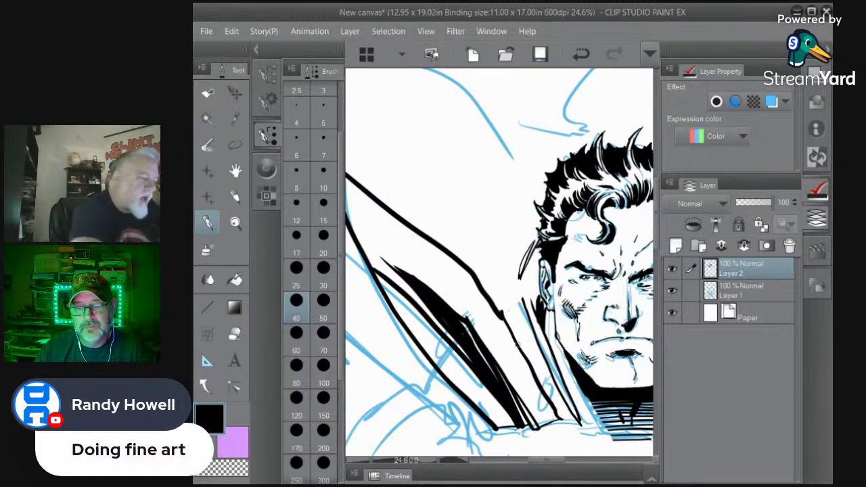
pyautogui.moveTo(512, 334); pyautogui.dragTo(556, 417)
pyautogui.moveTo(538, 382); pyautogui.dragTo(559, 415)
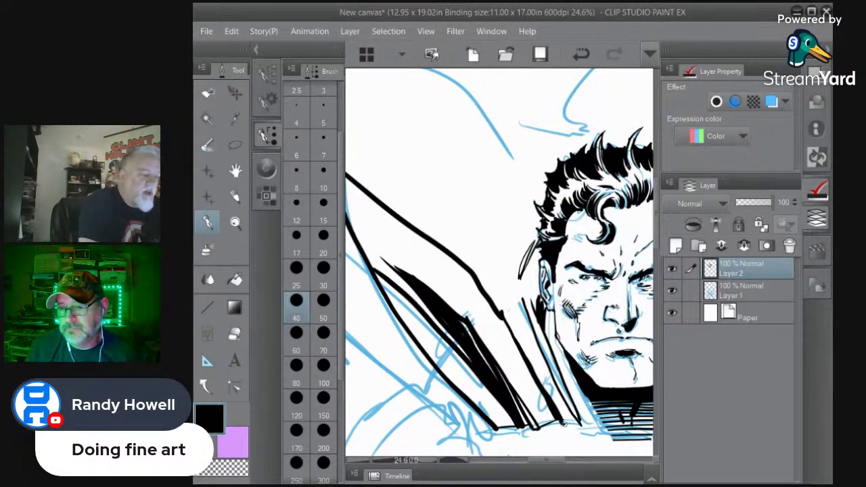
# Ink the left cape's lowest edge out from the collarbone and the rounded outer contour of the left shoulder with pen size 40
pyautogui.moveTo(491, 424)
pyautogui.mouseDown()
pyautogui.moveTo(472, 435)
pyautogui.moveTo(333, 324)
pyautogui.mouseUp()
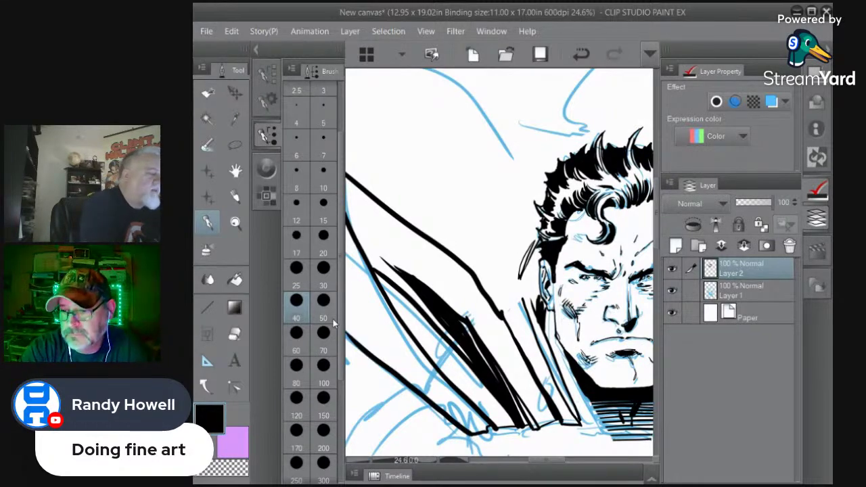
pyautogui.hotkey('ctrl', 'space')
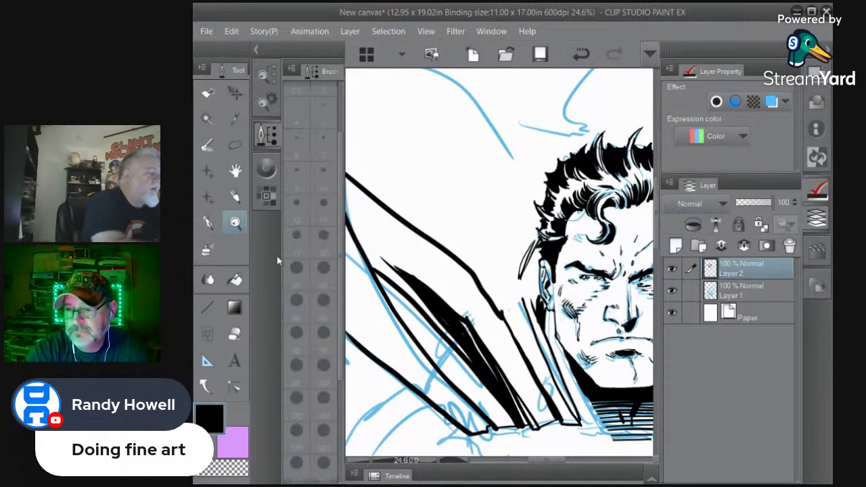
pyautogui.moveTo(462, 323); pyautogui.dragTo(406, 326)
pyautogui.moveTo(462, 408)
pyautogui.mouseDown()
pyautogui.moveTo(474, 399)
pyautogui.moveTo(464, 404)
pyautogui.mouseUp()
pyautogui.moveTo(416, 424); pyautogui.dragTo(427, 419)
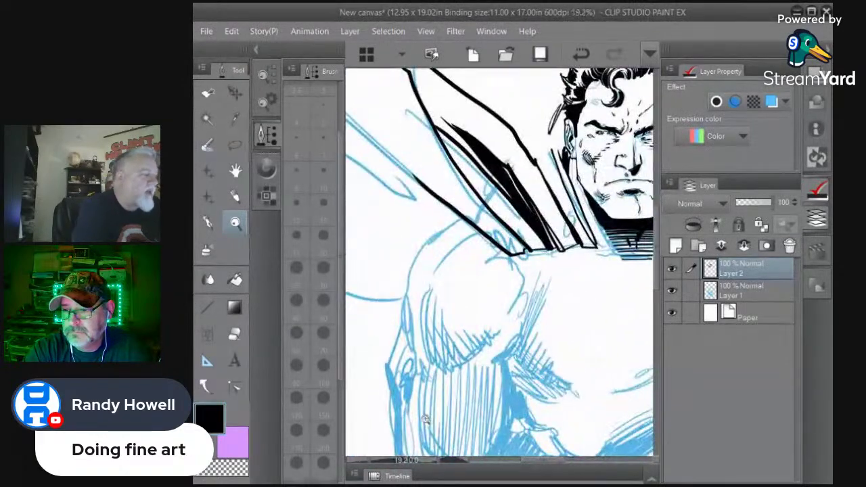
pyautogui.click(209, 224)
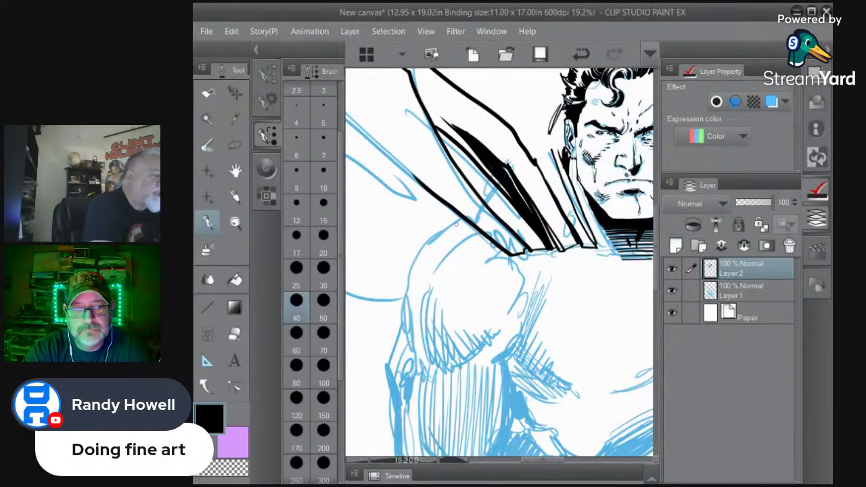
pyautogui.moveTo(462, 219)
pyautogui.mouseDown()
pyautogui.moveTo(417, 255)
pyautogui.moveTo(406, 285)
pyautogui.moveTo(410, 345)
pyautogui.mouseUp()
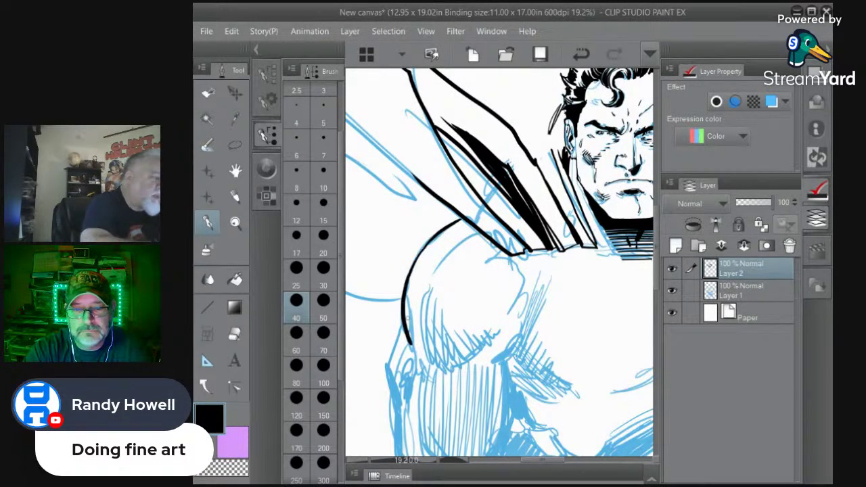
pyautogui.moveTo(421, 248)
pyautogui.mouseDown()
pyautogui.moveTo(403, 282)
pyautogui.moveTo(413, 347)
pyautogui.mouseUp()
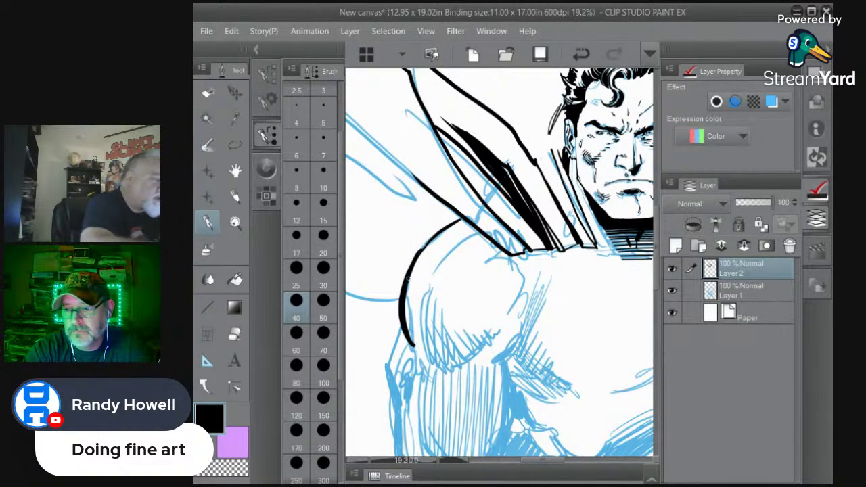
pyautogui.moveTo(407, 278); pyautogui.dragTo(414, 351)
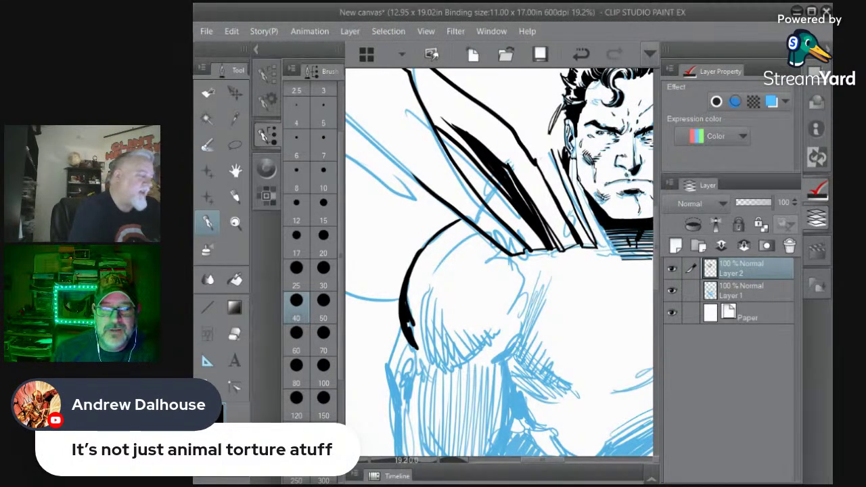
# Ink the underside of the left deltoid and the armpit crease rising toward the chest with pen size 30
pyautogui.click(324, 268)
pyautogui.moveTo(431, 283)
pyautogui.mouseDown()
pyautogui.moveTo(424, 347)
pyautogui.moveTo(437, 366)
pyautogui.mouseUp()
pyautogui.moveTo(424, 330)
pyautogui.mouseDown()
pyautogui.moveTo(445, 369)
pyautogui.moveTo(494, 334)
pyautogui.mouseUp()
pyautogui.moveTo(446, 372)
pyautogui.mouseDown()
pyautogui.moveTo(491, 337)
pyautogui.moveTo(486, 342)
pyautogui.moveTo(520, 334)
pyautogui.mouseUp()
pyautogui.moveTo(496, 364); pyautogui.dragTo(538, 296)
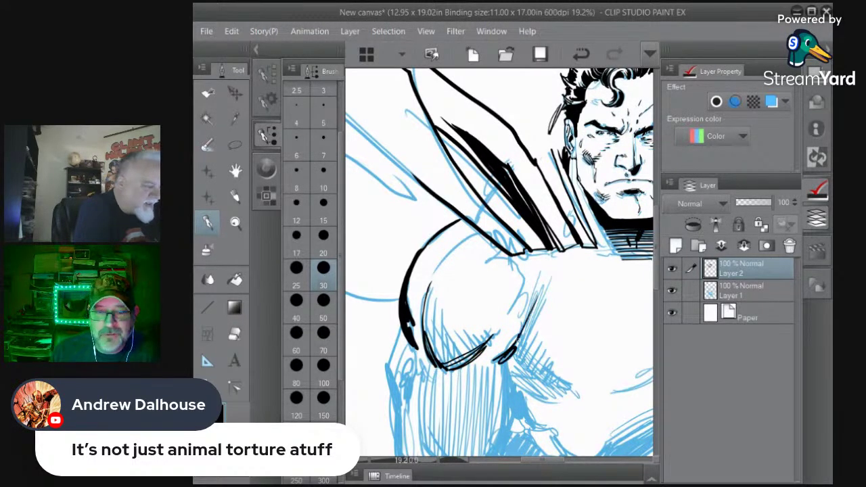
# Ink the left pectoral's lower edge, the hatched contour beneath it and the inner line of the upper arm with pen size 30
pyautogui.moveTo(513, 345)
pyautogui.mouseDown()
pyautogui.moveTo(537, 307)
pyautogui.moveTo(532, 319)
pyautogui.moveTo(546, 372)
pyautogui.moveTo(567, 396)
pyautogui.moveTo(583, 398)
pyautogui.moveTo(539, 404)
pyautogui.moveTo(523, 395)
pyautogui.moveTo(536, 430)
pyautogui.mouseUp()
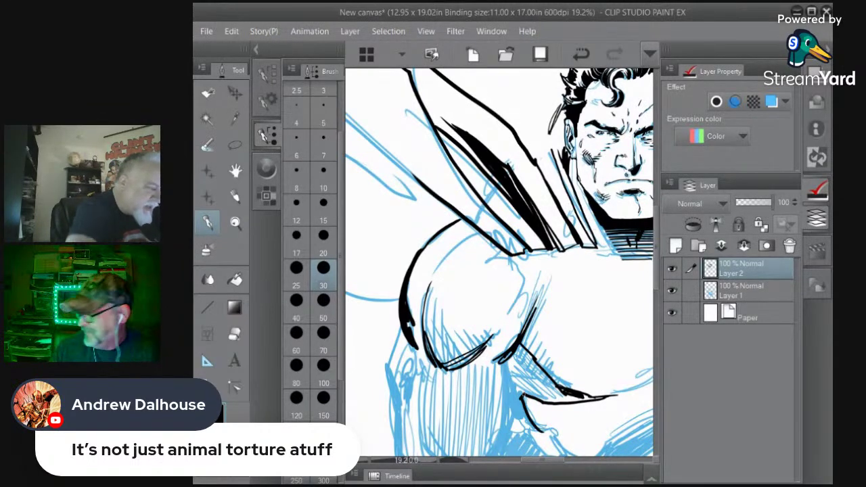
pyautogui.moveTo(522, 396); pyautogui.dragTo(541, 431)
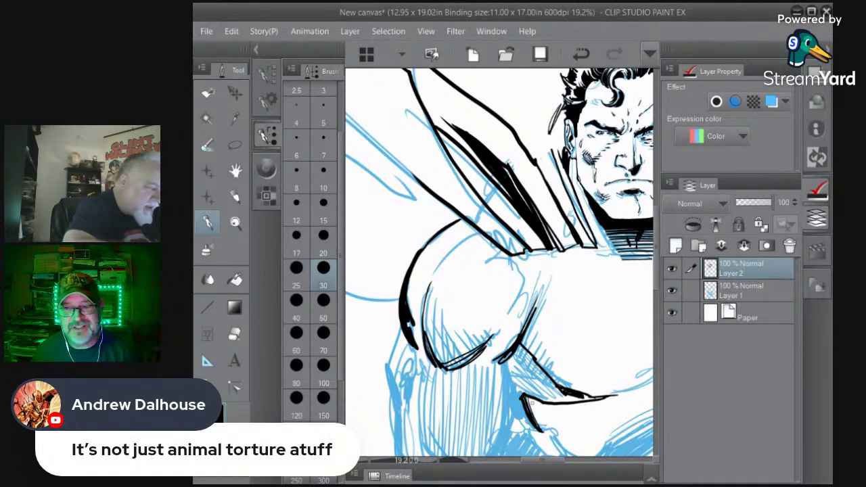
pyautogui.moveTo(530, 399)
pyautogui.mouseDown()
pyautogui.moveTo(544, 430)
pyautogui.moveTo(557, 431)
pyautogui.moveTo(540, 431)
pyautogui.mouseUp()
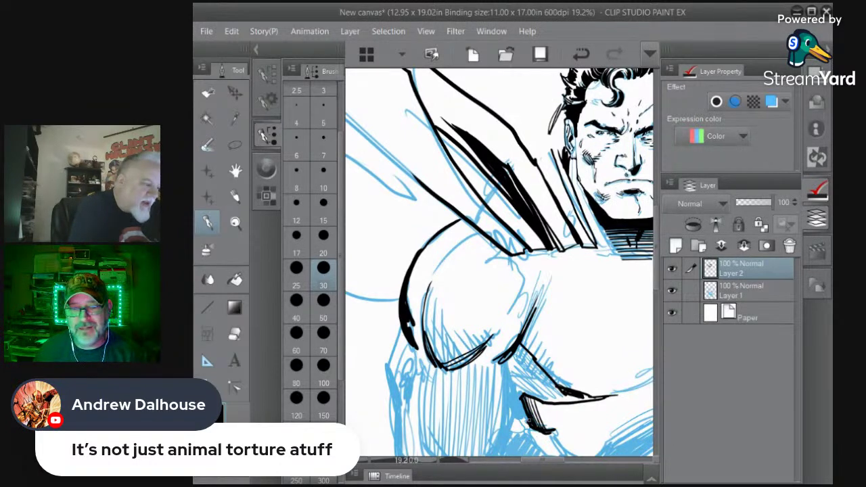
pyautogui.moveTo(505, 359)
pyautogui.mouseDown()
pyautogui.moveTo(501, 443)
pyautogui.moveTo(506, 431)
pyautogui.mouseUp()
pyautogui.moveTo(506, 375); pyautogui.dragTo(499, 440)
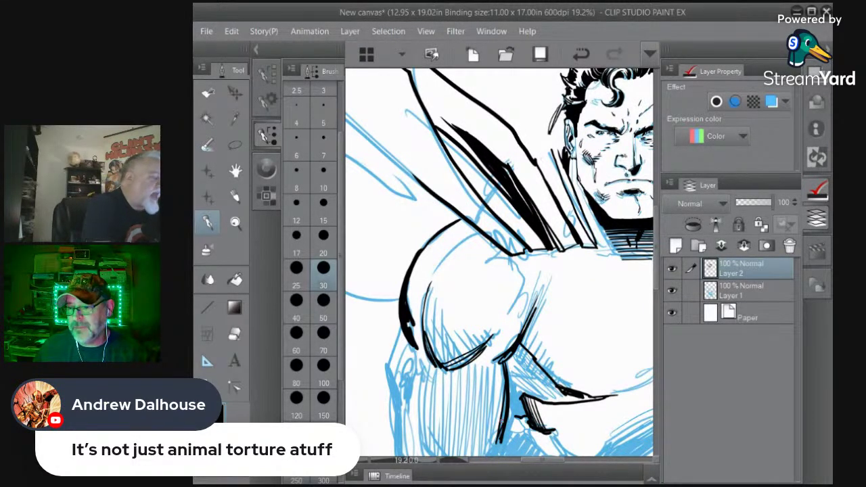
# Ink the outer contour of the left upper arm down toward the elbow with pen size 40 and black in its muscle shadow
pyautogui.click(296, 299)
pyautogui.moveTo(404, 319)
pyautogui.mouseDown()
pyautogui.moveTo(387, 362)
pyautogui.moveTo(396, 405)
pyautogui.mouseUp()
pyautogui.moveTo(399, 331); pyautogui.dragTo(396, 403)
pyautogui.moveTo(387, 369); pyautogui.dragTo(397, 405)
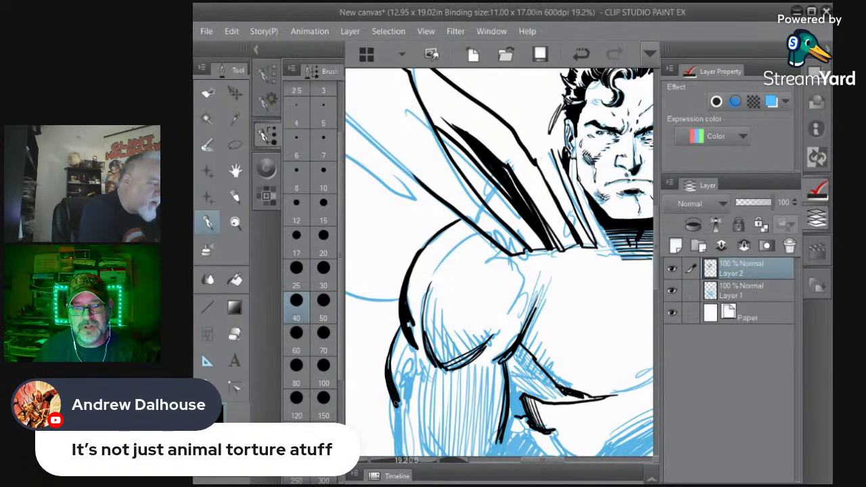
pyautogui.moveTo(393, 373)
pyautogui.mouseDown()
pyautogui.moveTo(398, 406)
pyautogui.moveTo(402, 400)
pyautogui.mouseUp()
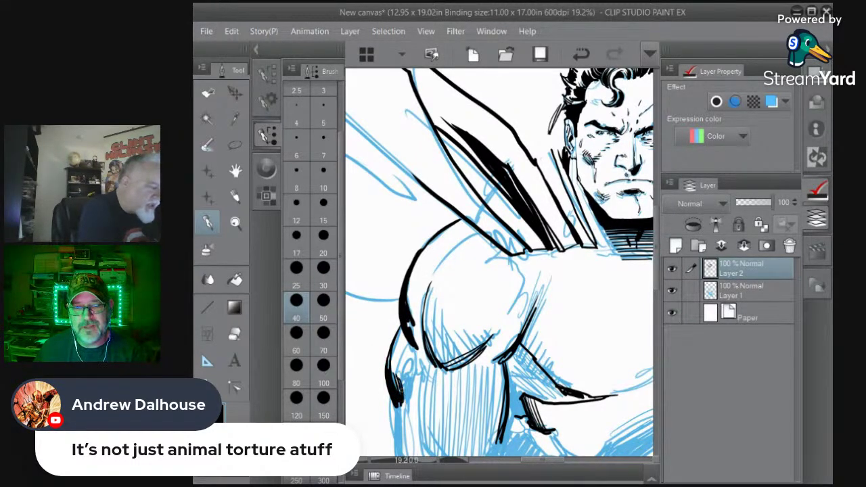
pyautogui.press('space')
pyautogui.moveTo(476, 344); pyautogui.dragTo(461, 216)
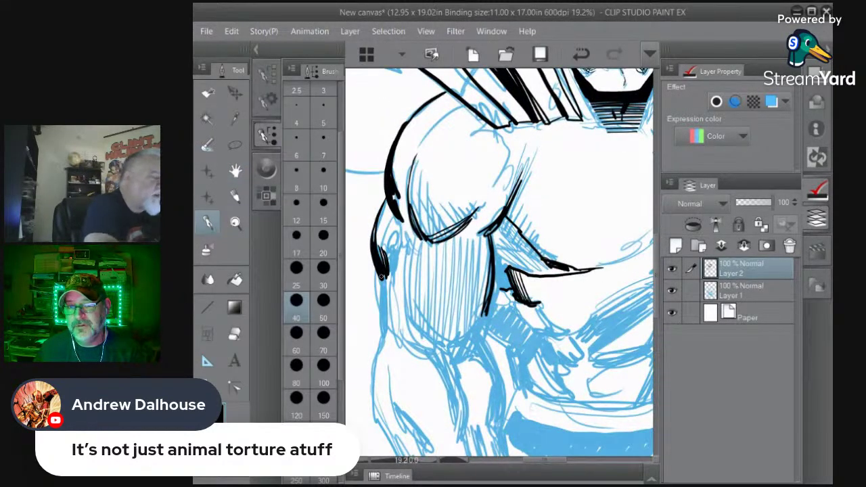
pyautogui.moveTo(382, 275)
pyautogui.mouseDown()
pyautogui.moveTo(381, 329)
pyautogui.moveTo(383, 268)
pyautogui.mouseUp()
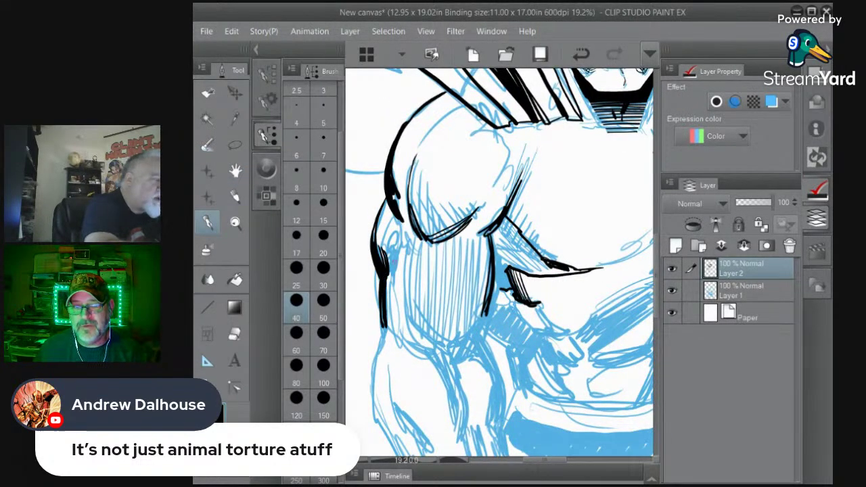
pyautogui.moveTo(391, 227); pyautogui.dragTo(383, 263)
pyautogui.moveTo(399, 234)
pyautogui.mouseDown()
pyautogui.moveTo(385, 267)
pyautogui.moveTo(393, 270)
pyautogui.moveTo(391, 291)
pyautogui.mouseUp()
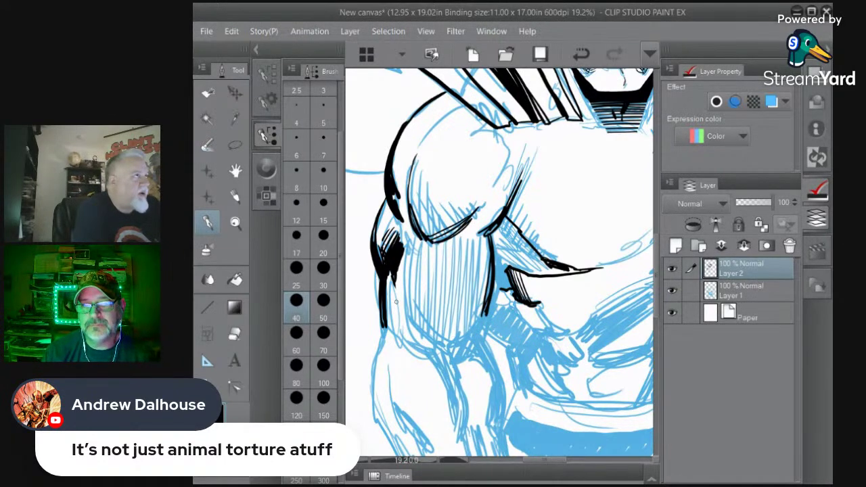
# Ink the rounded lower end of the left biceps with pen size 40, and hatch the muscle with vertical lines at size 25
pyautogui.moveTo(484, 309)
pyautogui.mouseDown()
pyautogui.moveTo(467, 339)
pyautogui.moveTo(433, 342)
pyautogui.moveTo(413, 314)
pyautogui.mouseUp()
pyautogui.moveTo(443, 345)
pyautogui.mouseDown()
pyautogui.moveTo(464, 340)
pyautogui.moveTo(486, 317)
pyautogui.mouseUp()
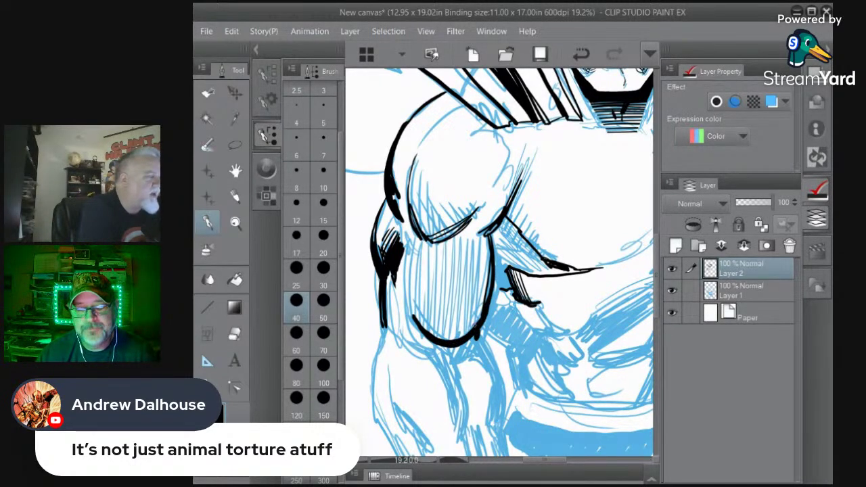
pyautogui.click(297, 278)
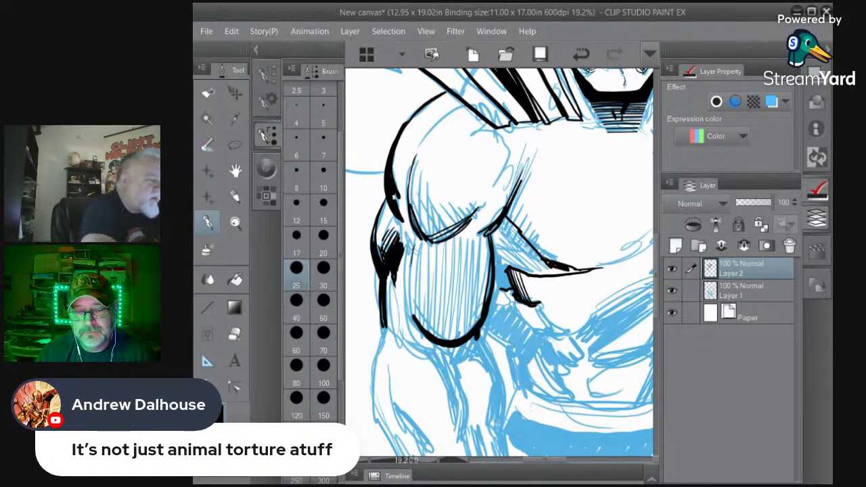
pyautogui.moveTo(413, 263); pyautogui.dragTo(408, 315)
pyautogui.moveTo(423, 241); pyautogui.dragTo(416, 314)
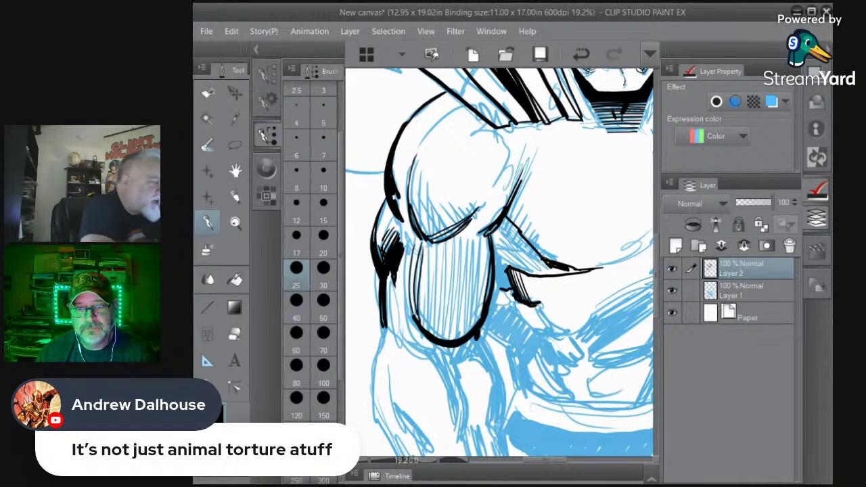
pyautogui.moveTo(427, 245); pyautogui.dragTo(422, 328)
pyautogui.moveTo(434, 244); pyautogui.dragTo(431, 334)
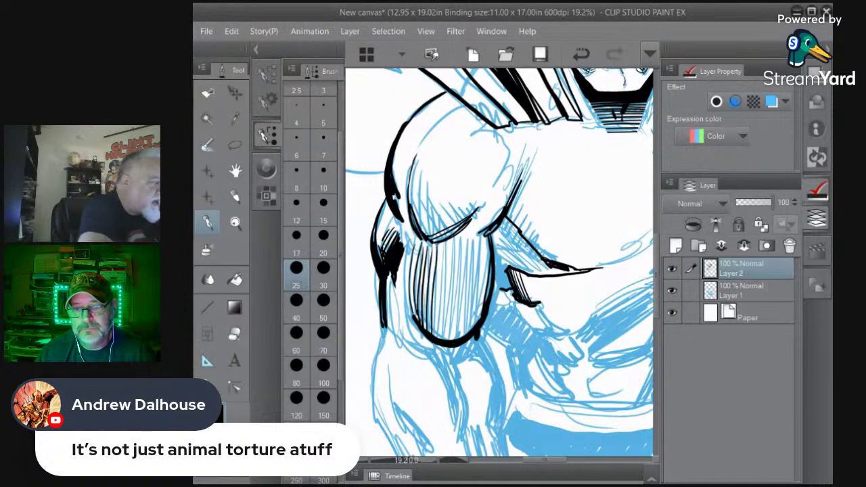
pyautogui.moveTo(442, 249); pyautogui.dragTo(441, 338)
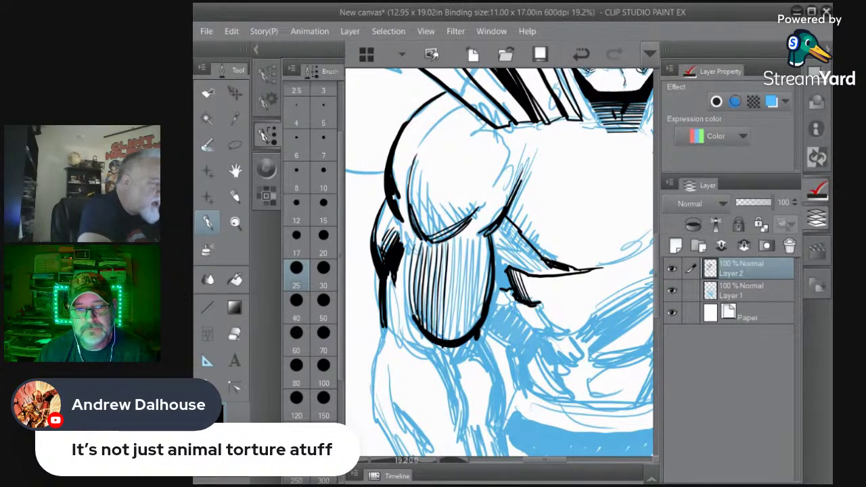
pyautogui.moveTo(455, 238)
pyautogui.mouseDown()
pyautogui.moveTo(447, 345)
pyautogui.moveTo(453, 341)
pyautogui.mouseUp()
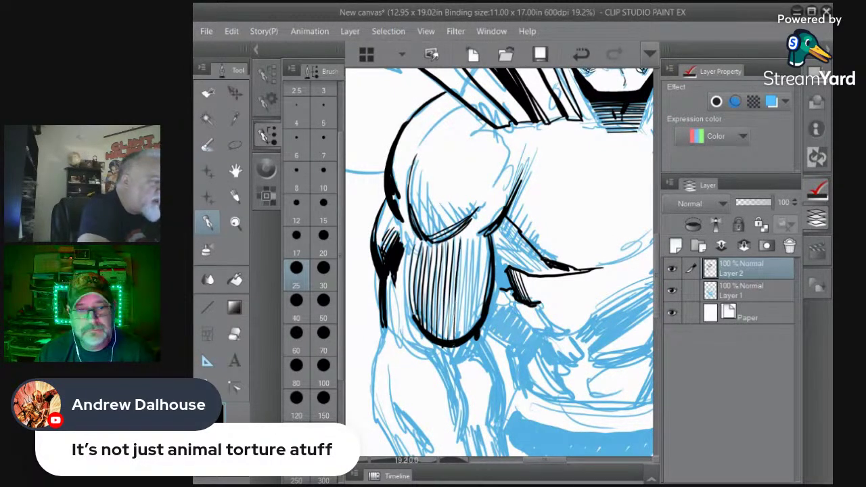
pyautogui.moveTo(467, 237); pyautogui.dragTo(457, 343)
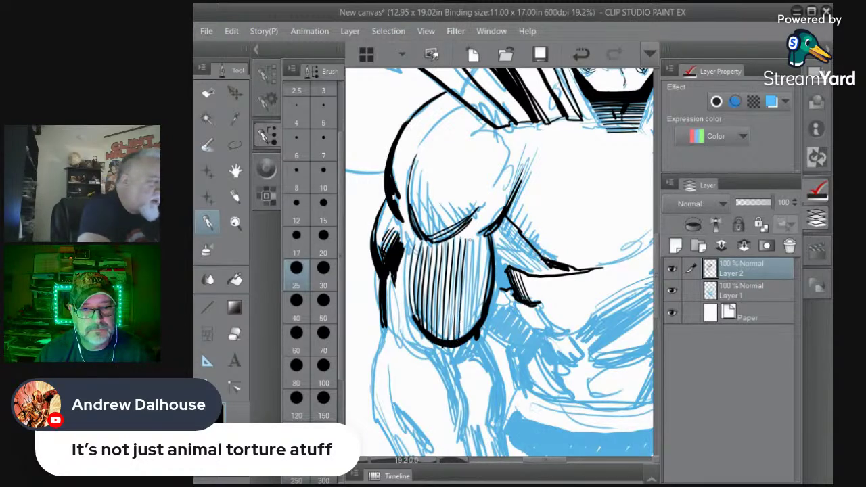
pyautogui.moveTo(471, 238); pyautogui.dragTo(464, 341)
pyautogui.moveTo(475, 239)
pyautogui.mouseDown()
pyautogui.moveTo(469, 332)
pyautogui.moveTo(476, 325)
pyautogui.mouseUp()
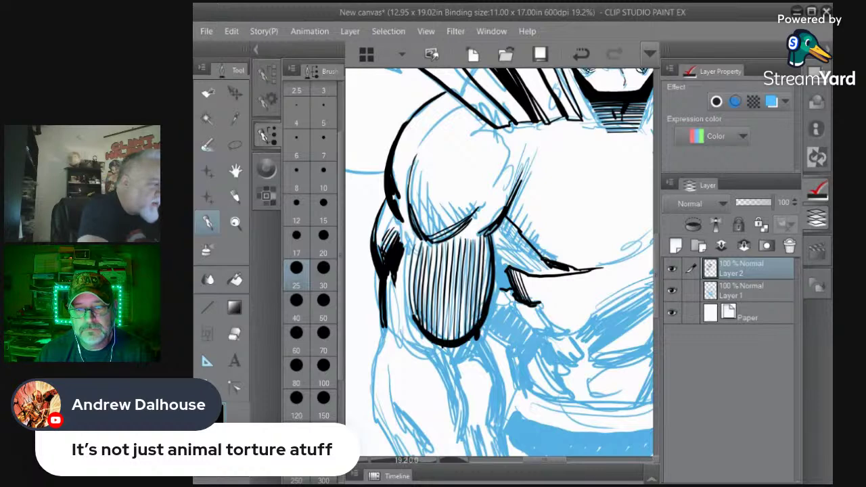
pyautogui.moveTo(490, 236); pyautogui.dragTo(478, 323)
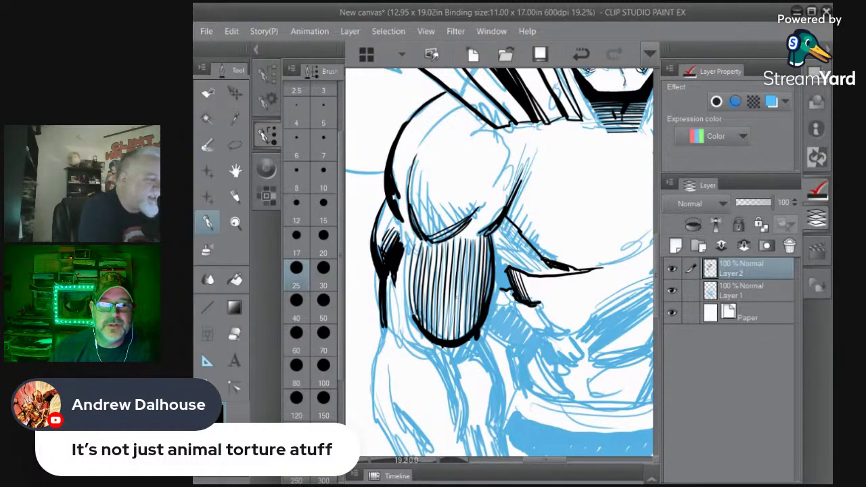
# Crosshatch the lower half of the left biceps with diagonal strokes in both directions at pen size 25
pyautogui.moveTo(460, 296); pyautogui.dragTo(471, 284)
pyautogui.moveTo(446, 319)
pyautogui.mouseDown()
pyautogui.moveTo(485, 279)
pyautogui.moveTo(455, 341)
pyautogui.mouseUp()
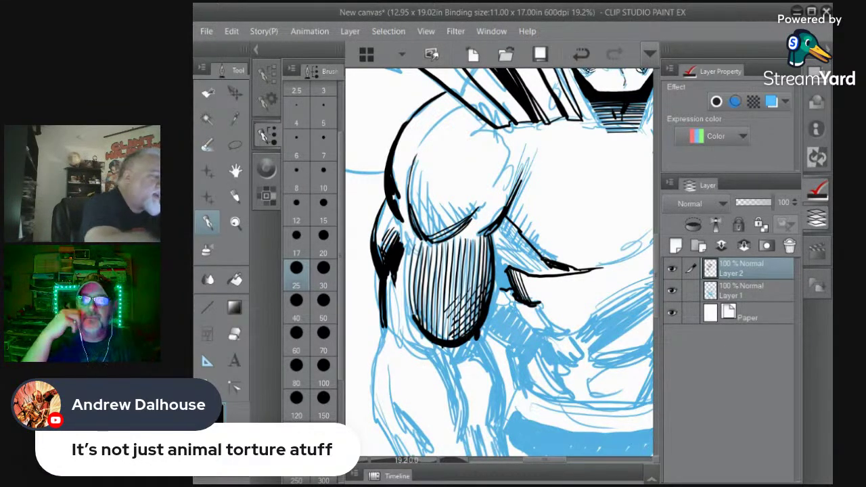
pyautogui.moveTo(437, 306)
pyautogui.mouseDown()
pyautogui.moveTo(417, 334)
pyautogui.moveTo(431, 339)
pyautogui.mouseUp()
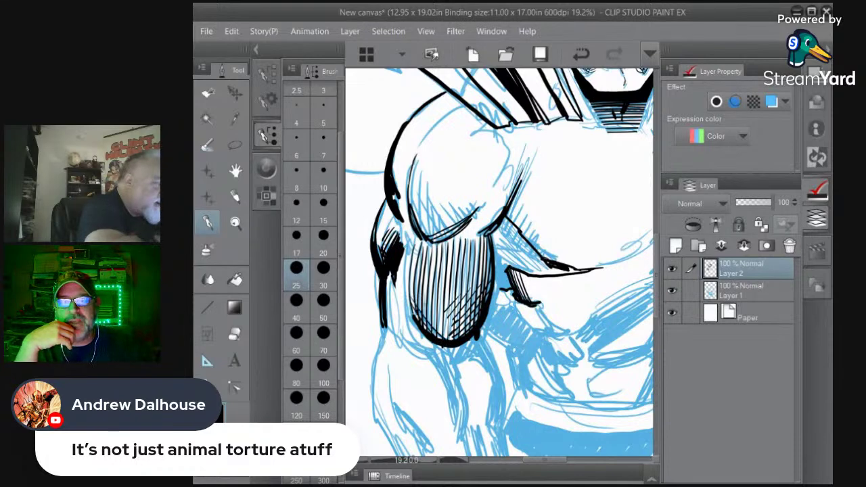
pyautogui.moveTo(452, 294); pyautogui.dragTo(416, 340)
pyautogui.moveTo(460, 289)
pyautogui.mouseDown()
pyautogui.moveTo(421, 337)
pyautogui.moveTo(428, 322)
pyautogui.mouseUp()
pyautogui.moveTo(458, 319); pyautogui.dragTo(450, 329)
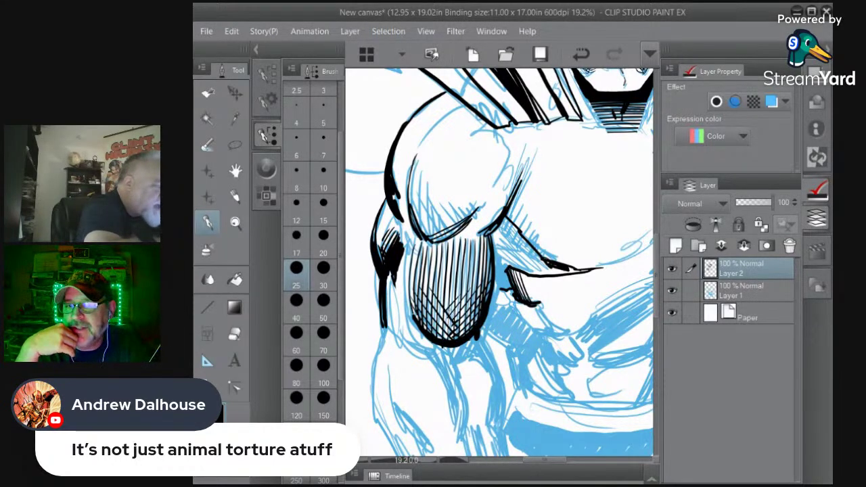
pyautogui.moveTo(460, 290)
pyautogui.mouseDown()
pyautogui.moveTo(438, 318)
pyautogui.moveTo(452, 307)
pyautogui.mouseUp()
pyautogui.moveTo(469, 283); pyautogui.dragTo(452, 301)
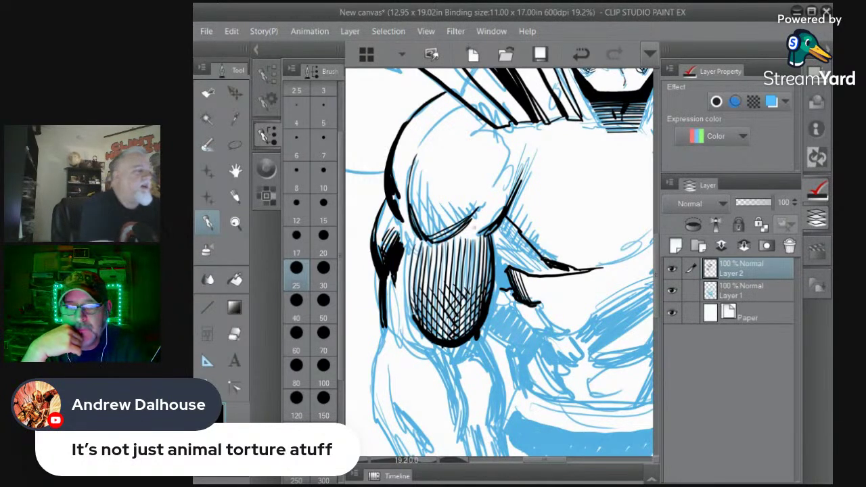
# Crosshatch the lower half of the fold between the left deltoid and the chest with short strokes at pen size 25
pyautogui.moveTo(507, 203); pyautogui.dragTo(468, 237)
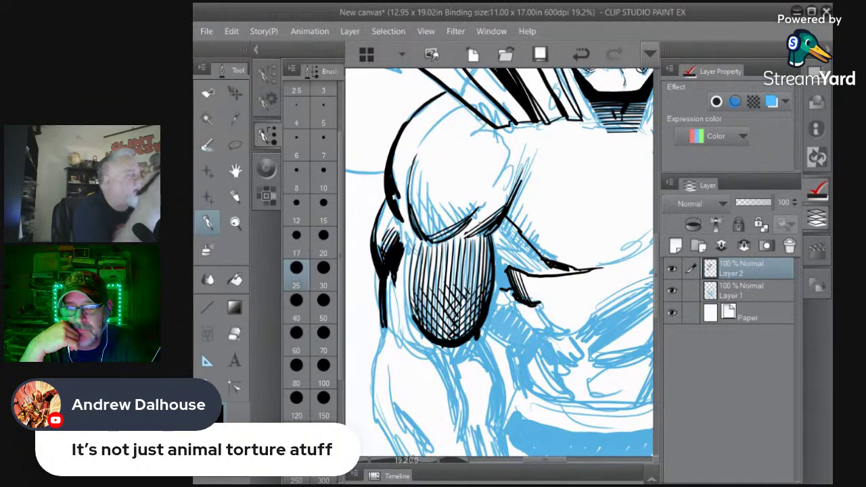
pyautogui.click(235, 222)
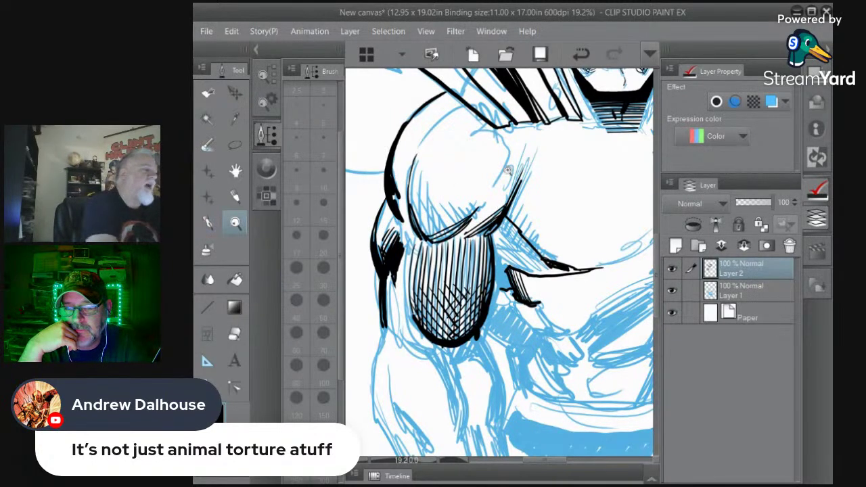
pyautogui.moveTo(508, 171); pyautogui.dragTo(511, 225)
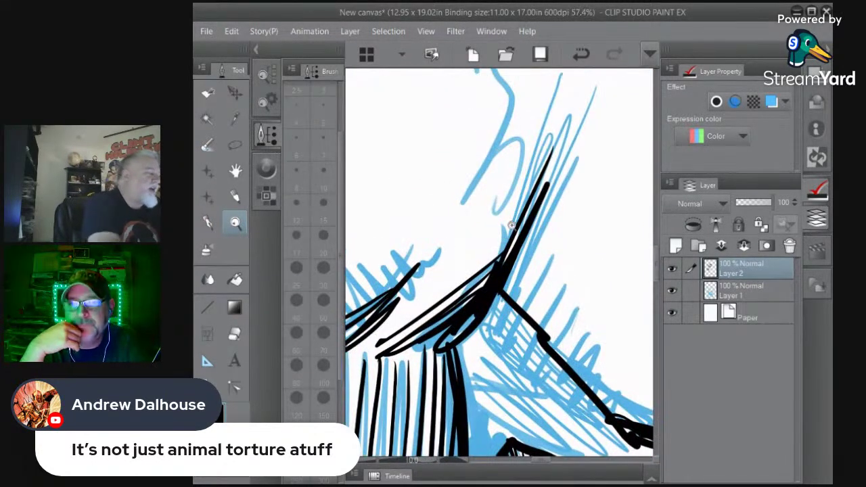
pyautogui.click(208, 223)
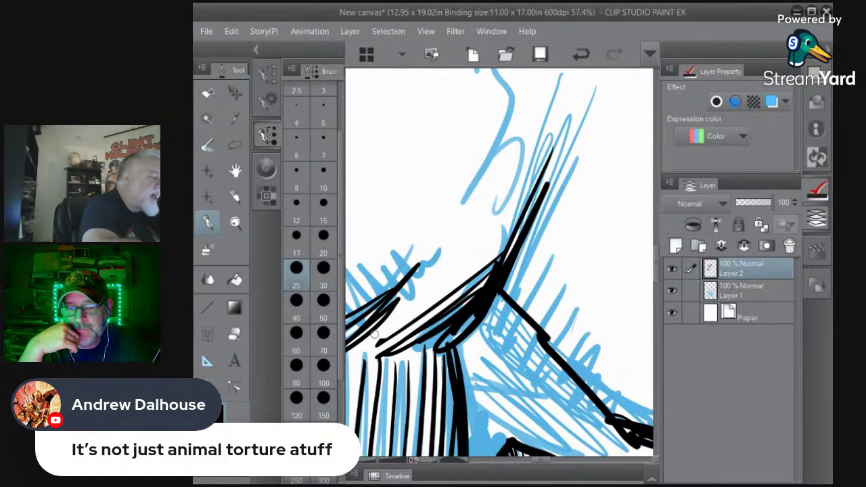
pyautogui.moveTo(377, 336)
pyautogui.mouseDown()
pyautogui.moveTo(386, 348)
pyautogui.moveTo(398, 343)
pyautogui.mouseUp()
pyautogui.moveTo(400, 313); pyautogui.dragTo(418, 337)
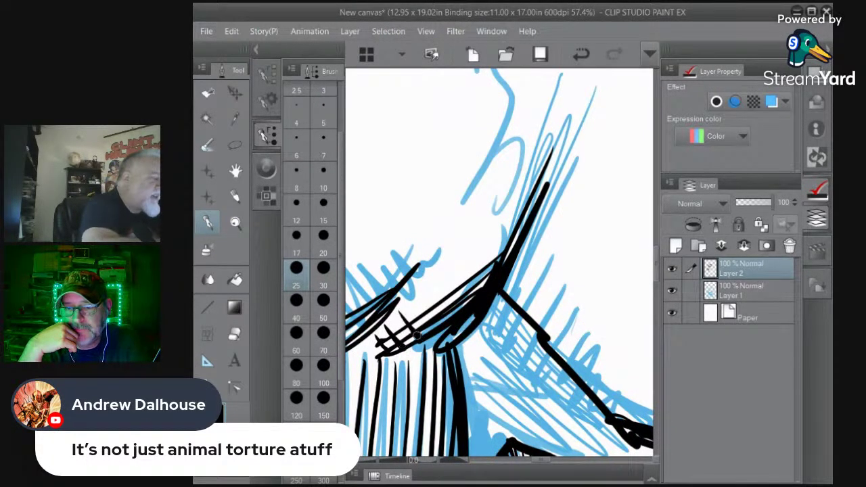
pyautogui.moveTo(412, 300); pyautogui.dragTo(433, 328)
pyautogui.moveTo(426, 280)
pyautogui.mouseDown()
pyautogui.moveTo(444, 318)
pyautogui.moveTo(452, 319)
pyautogui.moveTo(457, 298)
pyautogui.moveTo(474, 312)
pyautogui.mouseUp()
pyautogui.moveTo(452, 254); pyautogui.dragTo(482, 294)
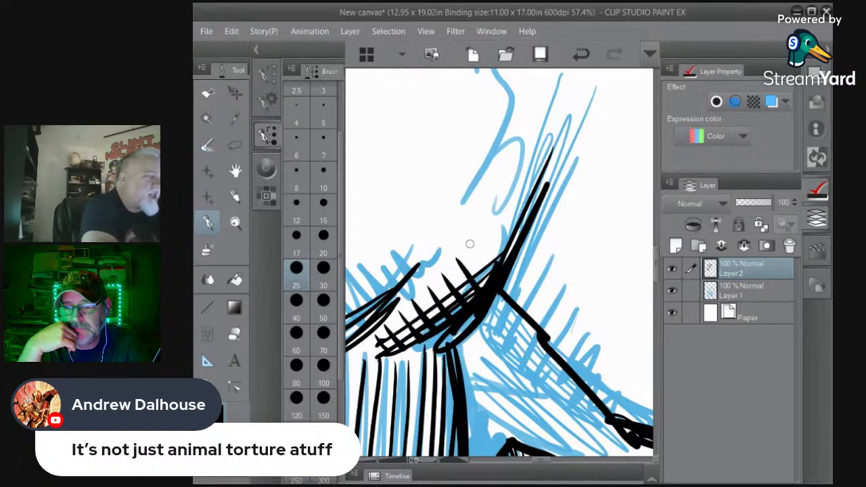
# Continue the short cross strokes up the fold toward its upper tip, and add a thin line running across them
pyautogui.moveTo(467, 239)
pyautogui.mouseDown()
pyautogui.moveTo(491, 277)
pyautogui.moveTo(508, 256)
pyautogui.mouseUp()
pyautogui.moveTo(493, 211); pyautogui.dragTo(513, 237)
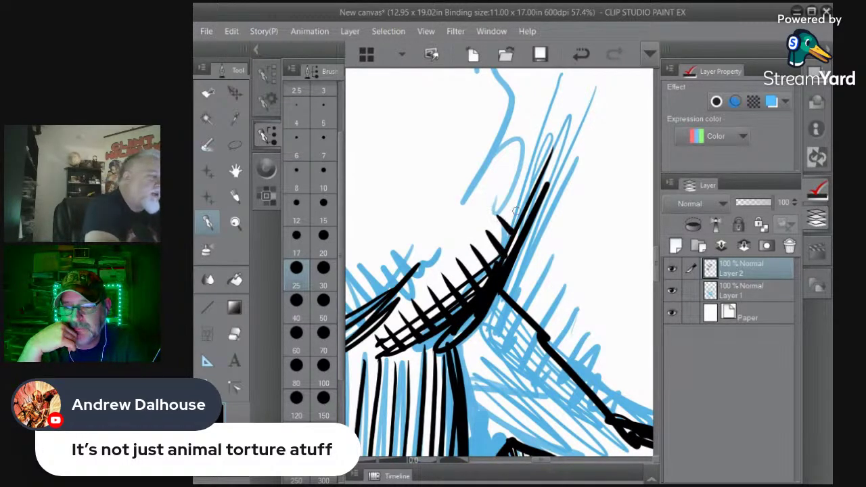
pyautogui.moveTo(503, 196); pyautogui.dragTo(521, 218)
pyautogui.moveTo(513, 184); pyautogui.dragTo(526, 202)
pyautogui.moveTo(524, 165); pyautogui.dragTo(540, 183)
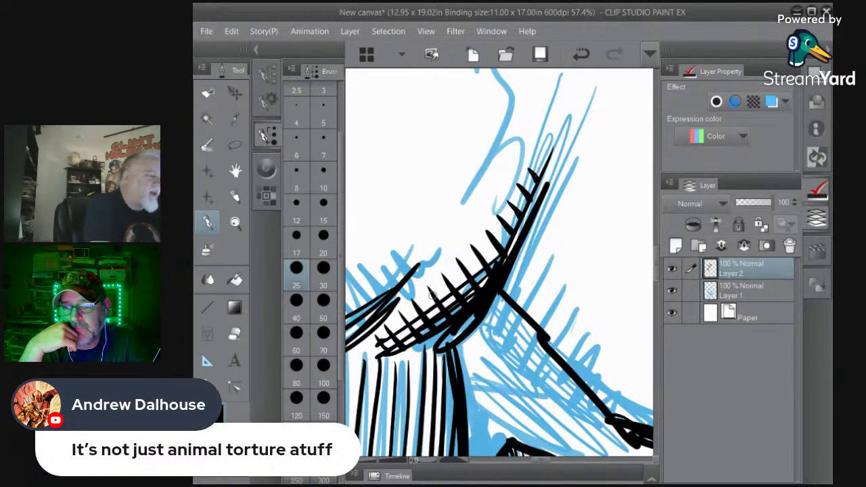
pyautogui.moveTo(417, 307)
pyautogui.mouseDown()
pyautogui.moveTo(509, 228)
pyautogui.moveTo(521, 207)
pyautogui.mouseUp()
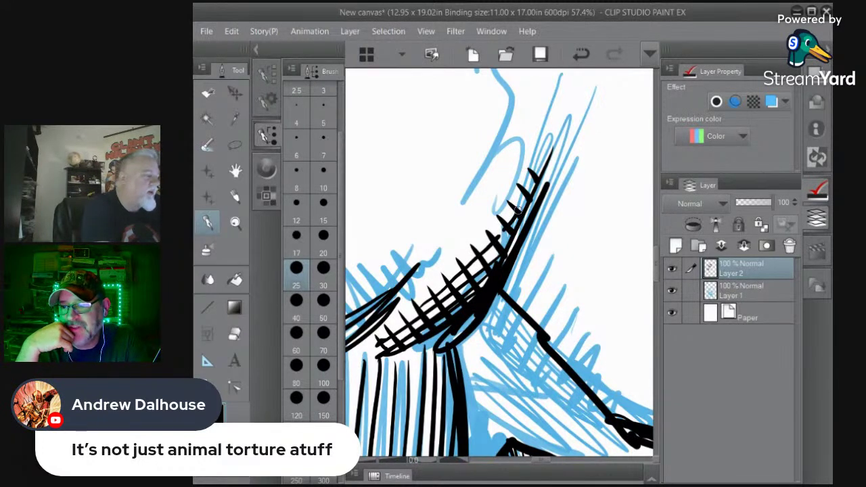
# Cut a white line through the fold's crosshatching with eraser size 17, and touch up its shadow and upper tip at pen size 25
pyautogui.click(234, 333)
pyautogui.click(297, 235)
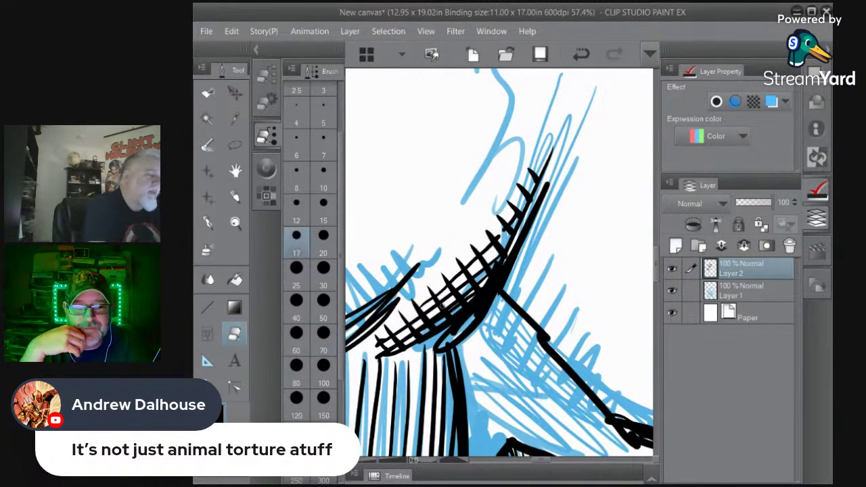
pyautogui.moveTo(378, 346); pyautogui.dragTo(486, 267)
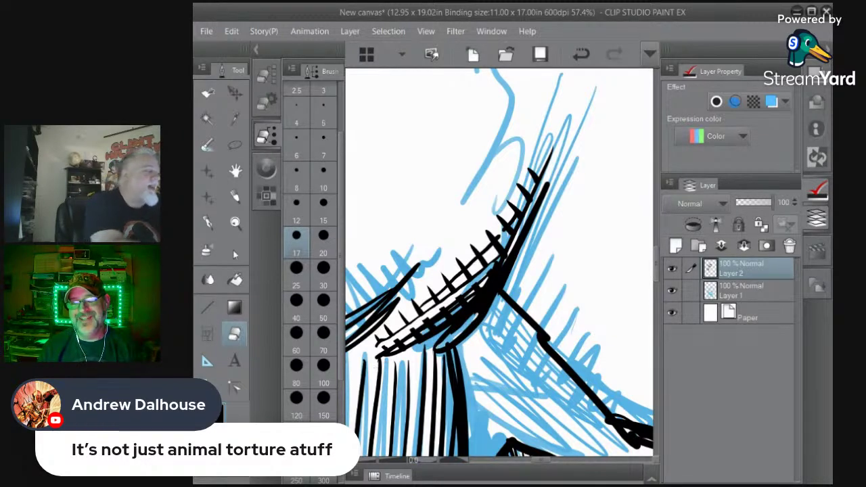
pyautogui.press('p')
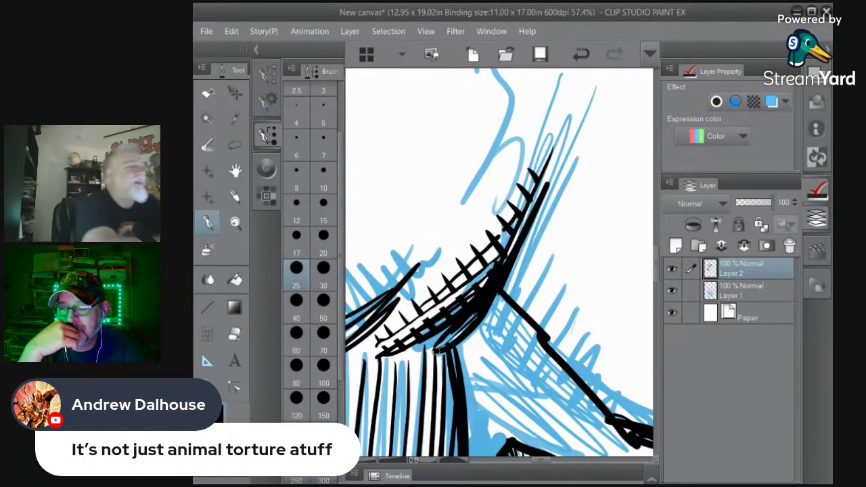
pyautogui.moveTo(546, 167)
pyautogui.mouseDown()
pyautogui.moveTo(538, 158)
pyautogui.moveTo(547, 170)
pyautogui.moveTo(556, 154)
pyautogui.mouseUp()
pyautogui.click(233, 335)
# Thicken the outer curve of the left deltoid and ink a contour line inside it down to the muscle's lower corner, at pen size 25
pyautogui.click(235, 223)
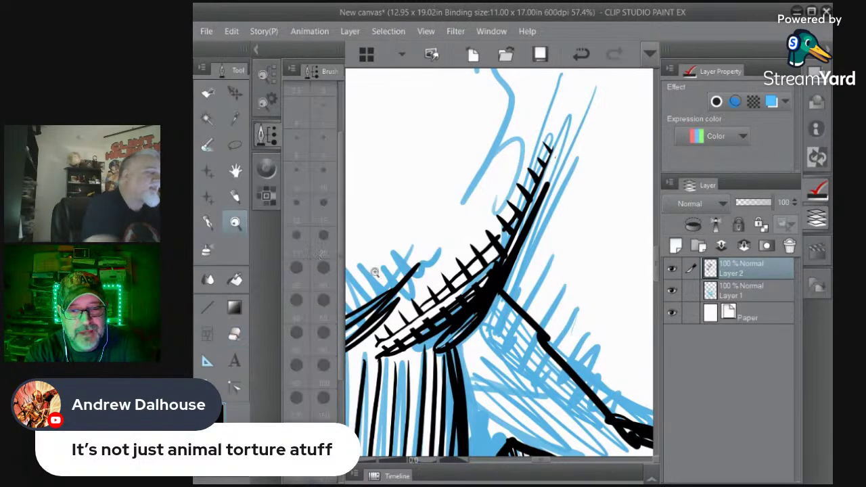
pyautogui.moveTo(526, 319); pyautogui.dragTo(525, 362)
pyautogui.click(527, 377)
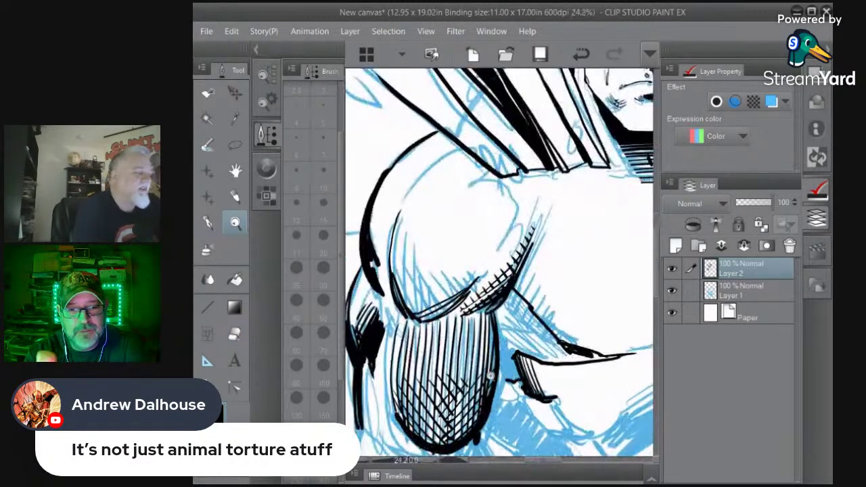
pyautogui.click(528, 377)
pyautogui.click(406, 313)
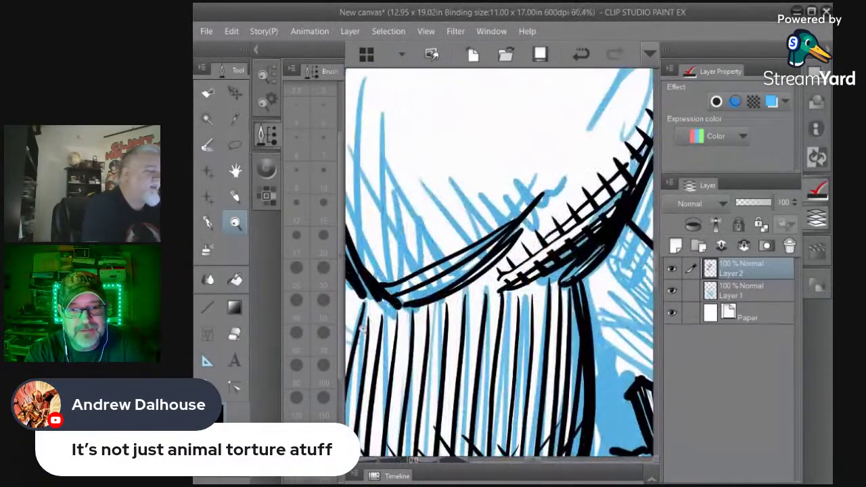
pyautogui.click(234, 333)
pyautogui.click(296, 268)
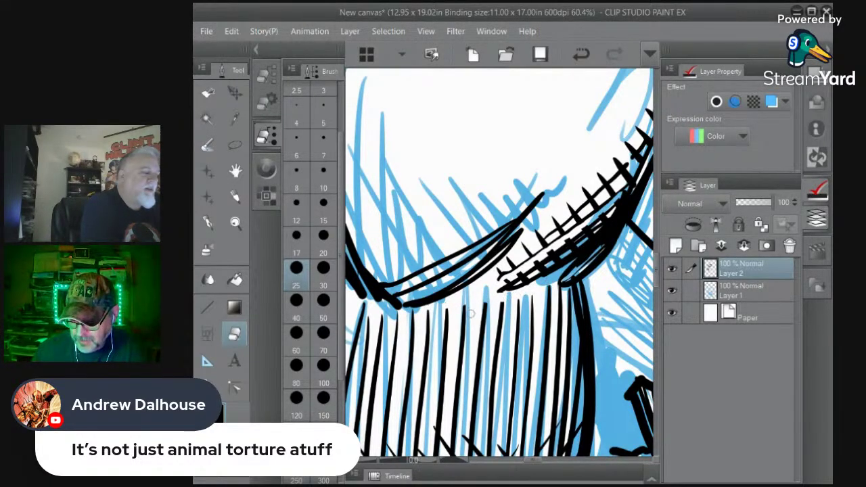
pyautogui.hotkey('ctrl', 'space')
pyautogui.moveTo(458, 323); pyautogui.dragTo(427, 323)
pyautogui.moveTo(419, 264); pyautogui.dragTo(437, 260)
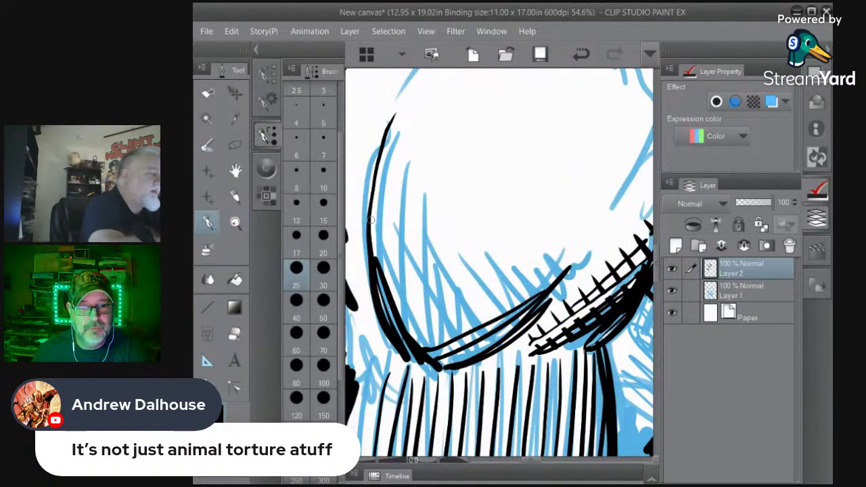
pyautogui.moveTo(385, 136); pyautogui.dragTo(374, 245)
pyautogui.moveTo(370, 209)
pyautogui.mouseDown()
pyautogui.moveTo(390, 278)
pyautogui.moveTo(441, 363)
pyautogui.mouseUp()
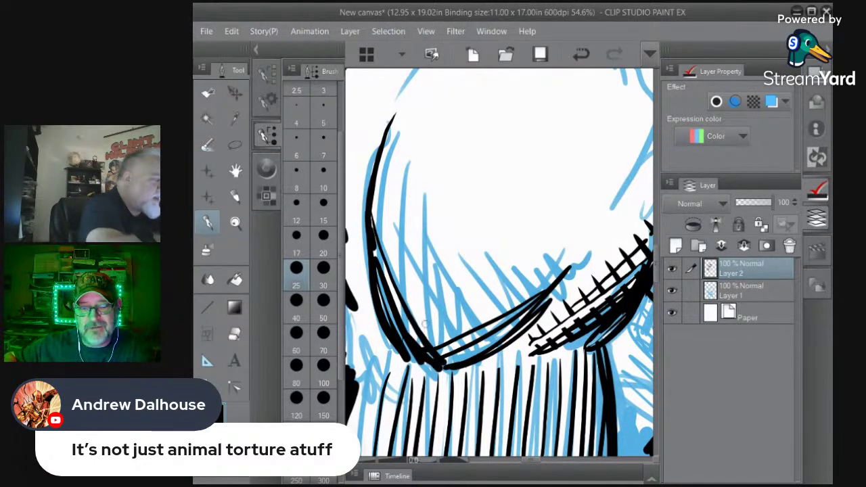
# Hatch the deltoid's lower shadow with parallel diagonal strokes, shortening them along the lower edge toward the armpit
pyautogui.moveTo(371, 186)
pyautogui.mouseDown()
pyautogui.moveTo(402, 265)
pyautogui.moveTo(460, 357)
pyautogui.mouseUp()
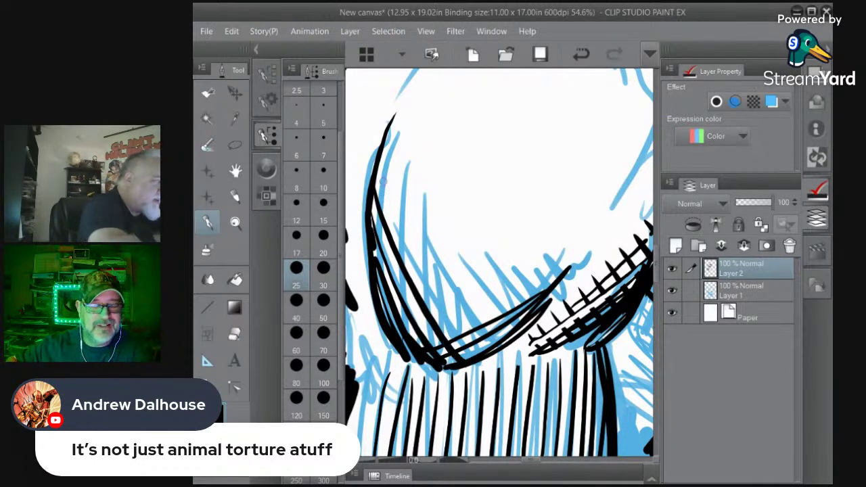
pyautogui.moveTo(382, 180)
pyautogui.mouseDown()
pyautogui.moveTo(448, 316)
pyautogui.moveTo(477, 354)
pyautogui.moveTo(410, 208)
pyautogui.moveTo(498, 346)
pyautogui.mouseUp()
pyautogui.moveTo(452, 243); pyautogui.dragTo(505, 319)
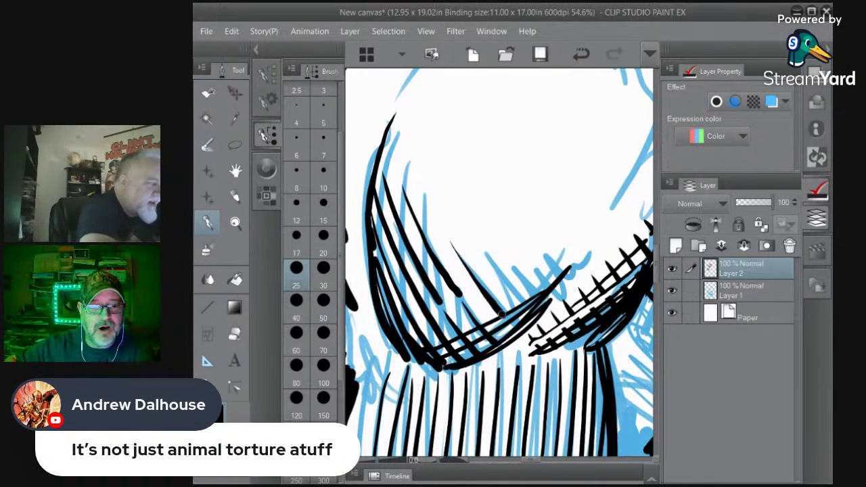
pyautogui.moveTo(485, 252); pyautogui.dragTo(533, 314)
pyautogui.moveTo(511, 256)
pyautogui.mouseDown()
pyautogui.moveTo(546, 297)
pyautogui.moveTo(533, 260)
pyautogui.moveTo(555, 282)
pyautogui.mouseUp()
pyautogui.moveTo(551, 252)
pyautogui.mouseDown()
pyautogui.moveTo(569, 267)
pyautogui.moveTo(580, 256)
pyautogui.mouseUp()
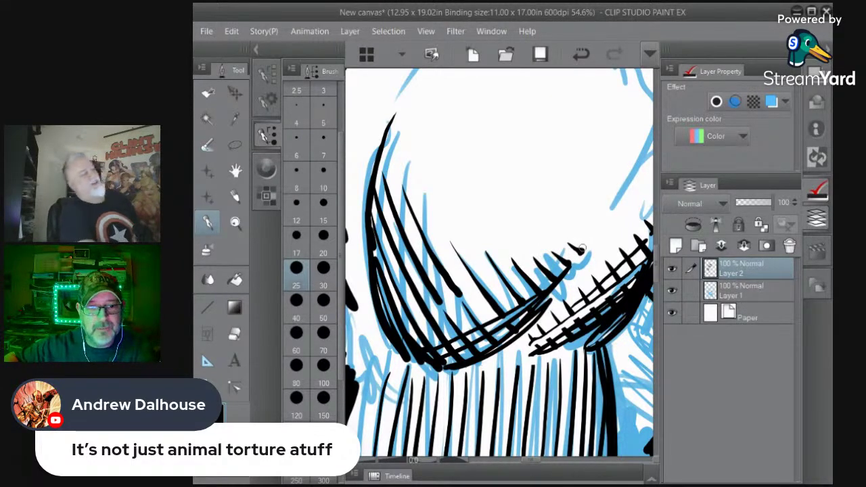
# Crosshatch the outer part of the deltoid's shadow with long tapering, near-vertical strokes over the diagonal lines
pyautogui.moveTo(411, 100); pyautogui.dragTo(382, 198)
pyautogui.moveTo(413, 135)
pyautogui.mouseDown()
pyautogui.moveTo(397, 213)
pyautogui.moveTo(400, 324)
pyautogui.mouseUp()
pyautogui.moveTo(420, 162)
pyautogui.mouseDown()
pyautogui.moveTo(410, 252)
pyautogui.moveTo(423, 357)
pyautogui.mouseUp()
pyautogui.moveTo(431, 195); pyautogui.dragTo(430, 347)
pyautogui.moveTo(446, 214); pyautogui.dragTo(449, 346)
pyautogui.moveTo(463, 228); pyautogui.dragTo(465, 342)
pyautogui.moveTo(481, 228); pyautogui.dragTo(481, 335)
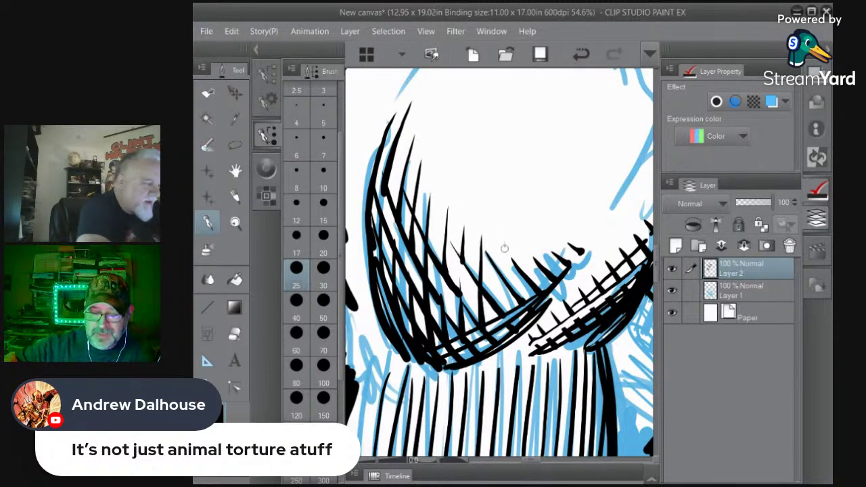
# Add short tapering vertical strokes along the deltoid's lower edge and up its inner side toward the chest
pyautogui.moveTo(504, 245); pyautogui.dragTo(503, 313)
pyautogui.moveTo(526, 233); pyautogui.dragTo(534, 302)
pyautogui.moveTo(543, 223); pyautogui.dragTo(546, 289)
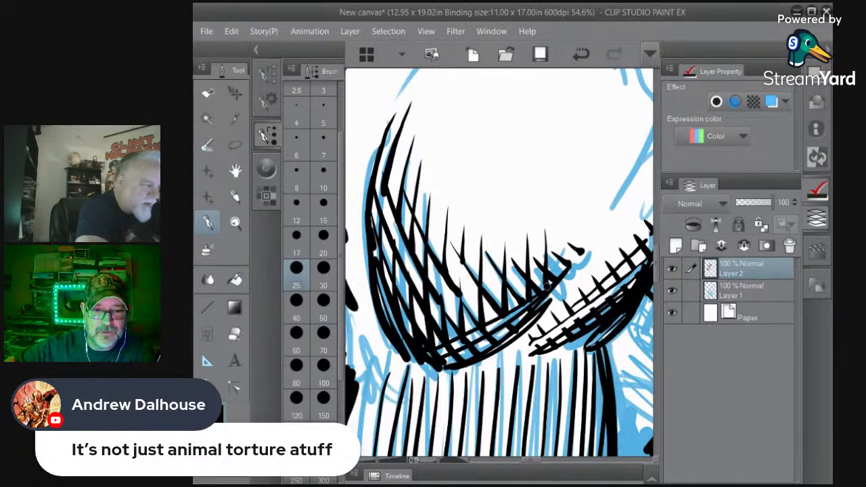
pyautogui.moveTo(562, 219)
pyautogui.mouseDown()
pyautogui.moveTo(564, 273)
pyautogui.moveTo(580, 252)
pyautogui.mouseUp()
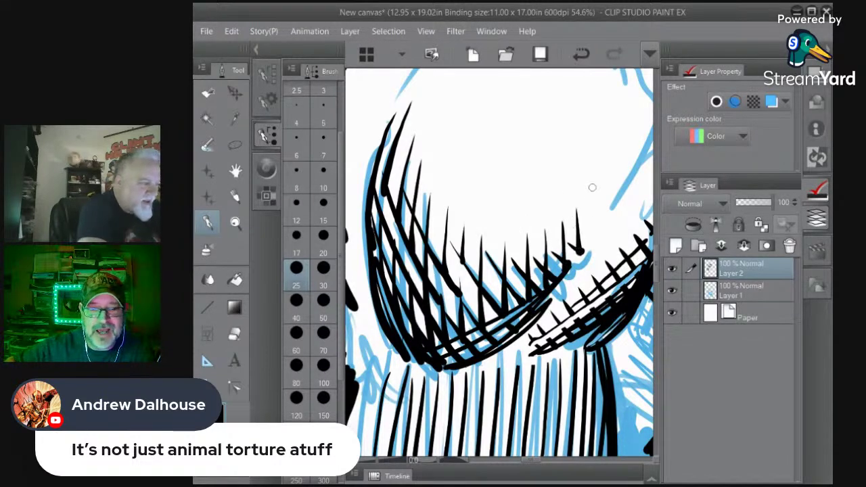
pyautogui.moveTo(592, 188); pyautogui.dragTo(595, 237)
pyautogui.moveTo(607, 163); pyautogui.dragTo(612, 214)
pyautogui.moveTo(623, 143)
pyautogui.mouseDown()
pyautogui.moveTo(626, 193)
pyautogui.moveTo(636, 173)
pyautogui.mouseUp()
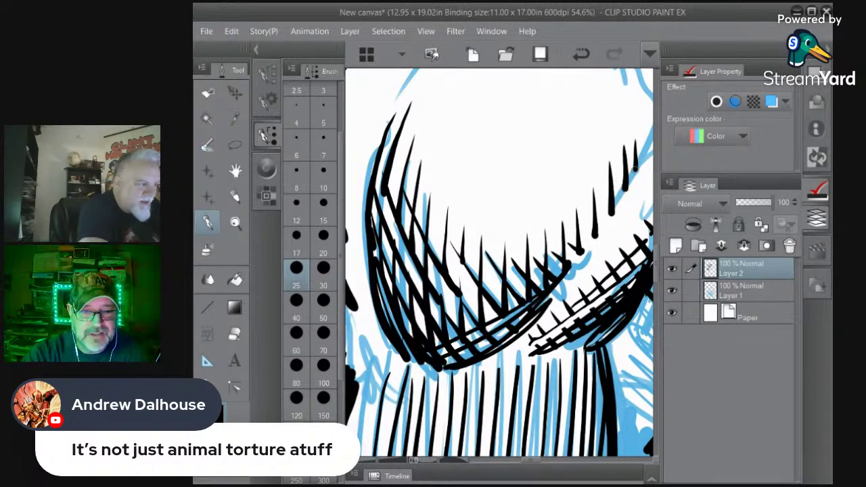
# Trim the blunt lower ends of the short strokes along the deltoid's inner side with eraser size 25
pyautogui.click(235, 333)
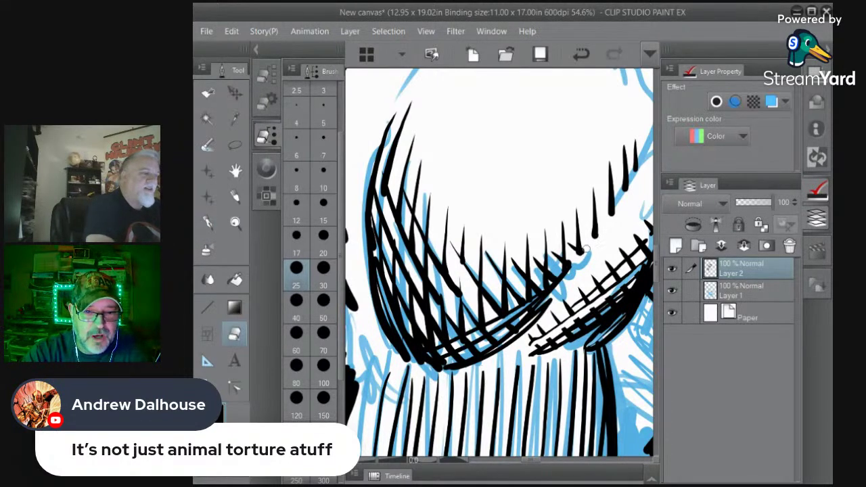
pyautogui.moveTo(587, 248); pyautogui.dragTo(598, 233)
pyautogui.moveTo(609, 216); pyautogui.dragTo(640, 160)
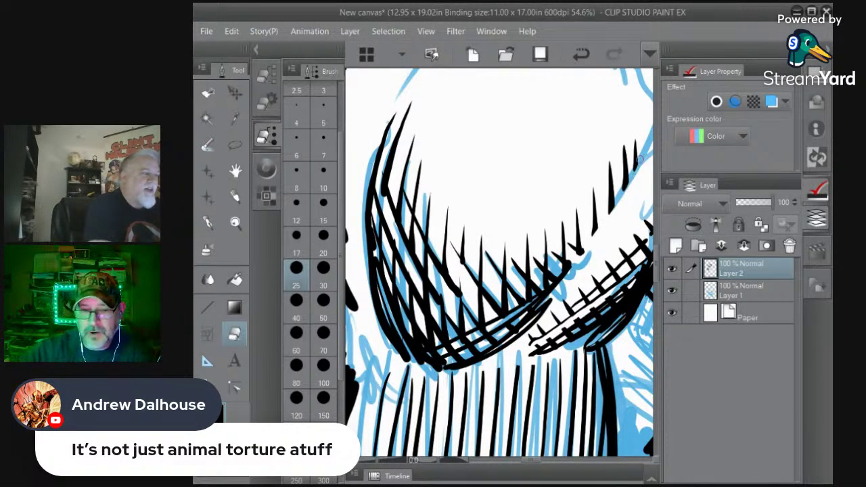
# Outline the jagged cast shadow below the cape across the top of the left shoulder with pen size 25
pyautogui.click(235, 223)
pyautogui.moveTo(488, 347); pyautogui.dragTo(460, 300)
pyautogui.click(461, 302)
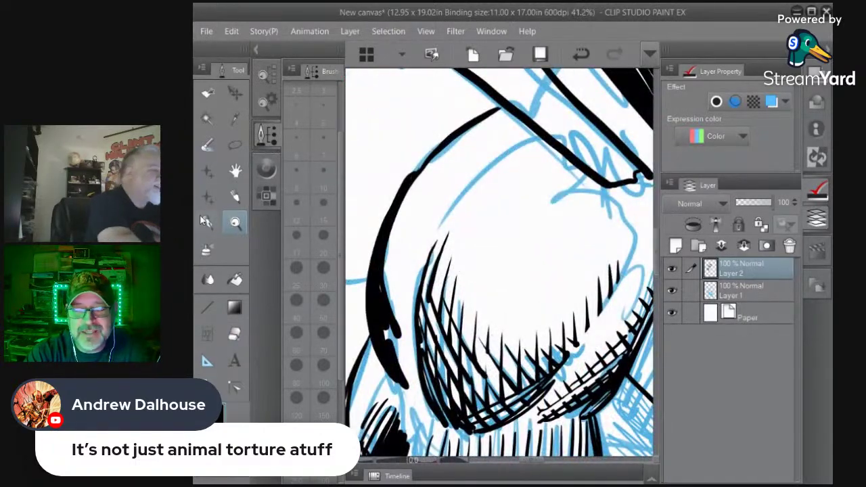
pyautogui.click(208, 224)
pyautogui.moveTo(442, 228)
pyautogui.mouseDown()
pyautogui.moveTo(474, 178)
pyautogui.moveTo(535, 145)
pyautogui.moveTo(574, 174)
pyautogui.moveTo(559, 194)
pyautogui.moveTo(587, 196)
pyautogui.moveTo(637, 222)
pyautogui.moveTo(640, 177)
pyautogui.mouseUp()
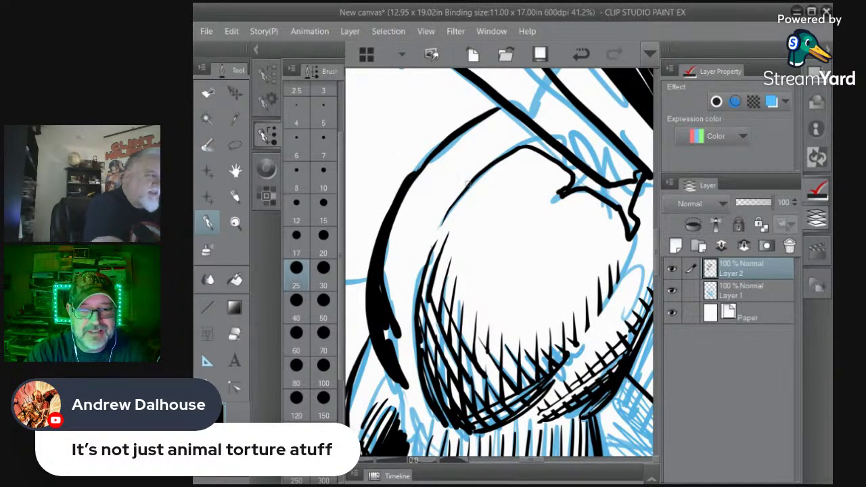
pyautogui.moveTo(467, 184)
pyautogui.mouseDown()
pyautogui.moveTo(494, 144)
pyautogui.moveTo(459, 136)
pyautogui.mouseUp()
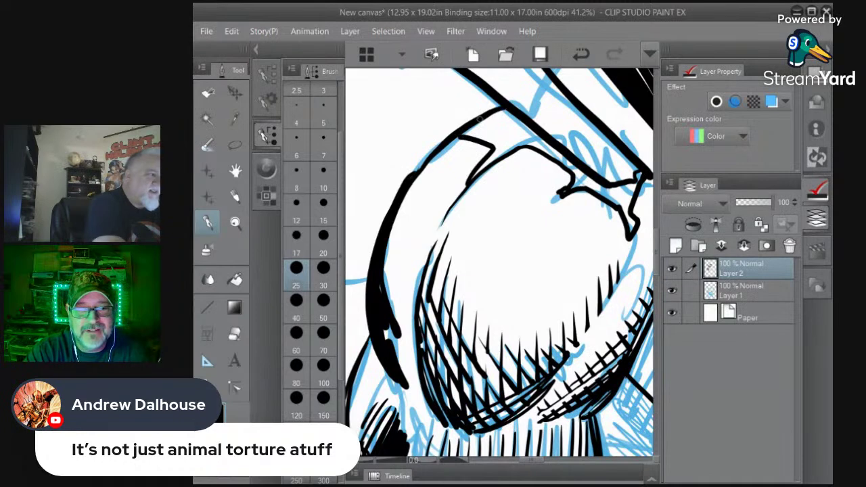
# Hide the blue sketch on Layer 1 and fill the outlined shadow beneath the cape with black
pyautogui.click(671, 291)
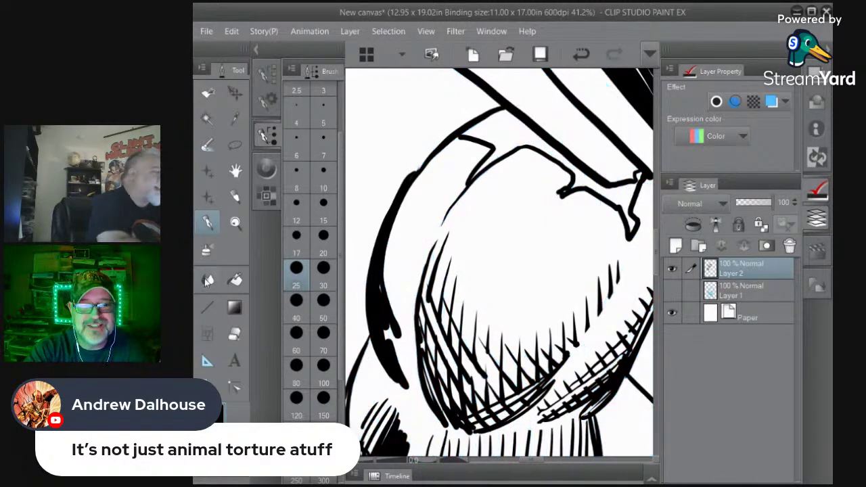
pyautogui.click(236, 281)
pyautogui.click(523, 136)
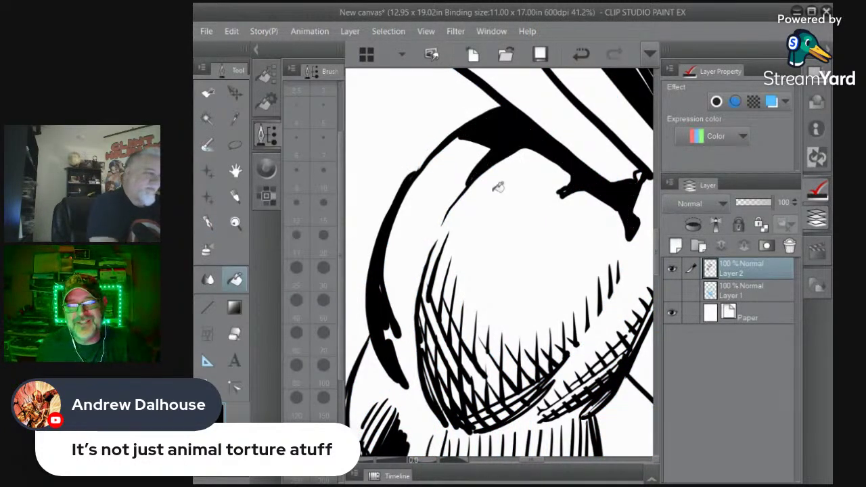
# Ink contour lines along the shoulder's outer edge and hatch the band beside it with near-horizontal strokes down from the cast shadow, at pen size 25
pyautogui.click(207, 222)
pyautogui.moveTo(456, 144); pyautogui.dragTo(404, 211)
pyautogui.moveTo(404, 211)
pyautogui.mouseDown()
pyautogui.moveTo(462, 143)
pyautogui.moveTo(390, 258)
pyautogui.mouseUp()
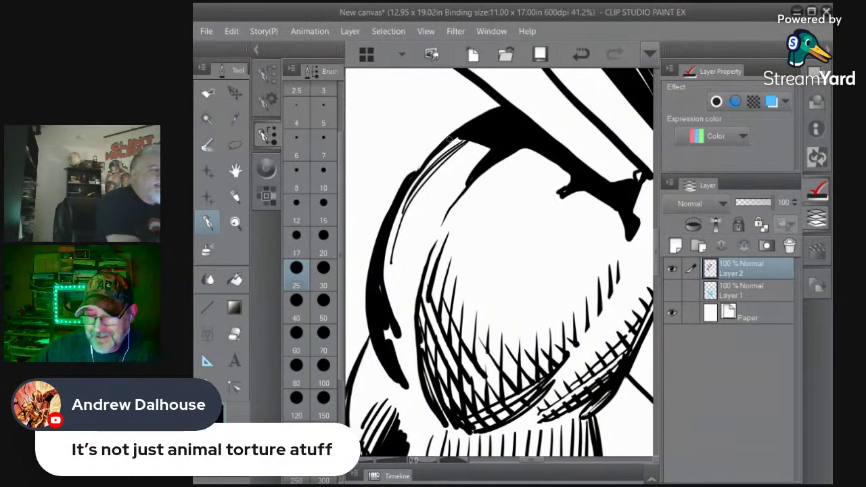
pyautogui.moveTo(433, 140)
pyautogui.mouseDown()
pyautogui.moveTo(489, 146)
pyautogui.moveTo(435, 140)
pyautogui.moveTo(487, 157)
pyautogui.moveTo(414, 152)
pyautogui.mouseUp()
pyautogui.moveTo(479, 162); pyautogui.dragTo(409, 159)
pyautogui.moveTo(477, 168)
pyautogui.mouseDown()
pyautogui.moveTo(399, 169)
pyautogui.moveTo(397, 177)
pyautogui.mouseUp()
pyautogui.moveTo(464, 186)
pyautogui.mouseDown()
pyautogui.moveTo(392, 189)
pyautogui.moveTo(412, 197)
pyautogui.mouseUp()
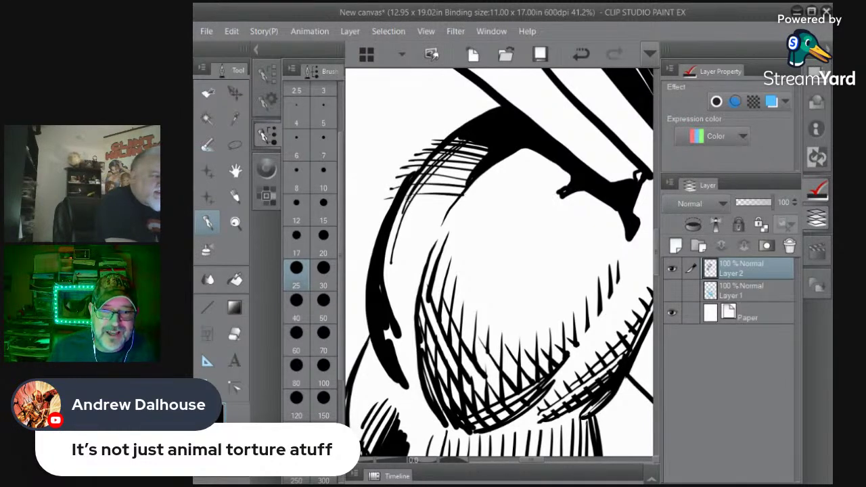
pyautogui.moveTo(463, 201)
pyautogui.mouseDown()
pyautogui.moveTo(384, 210)
pyautogui.moveTo(441, 214)
pyautogui.moveTo(374, 223)
pyautogui.mouseUp()
pyautogui.moveTo(439, 226)
pyautogui.mouseDown()
pyautogui.moveTo(375, 239)
pyautogui.moveTo(424, 240)
pyautogui.moveTo(377, 253)
pyautogui.moveTo(414, 255)
pyautogui.moveTo(379, 284)
pyautogui.mouseUp()
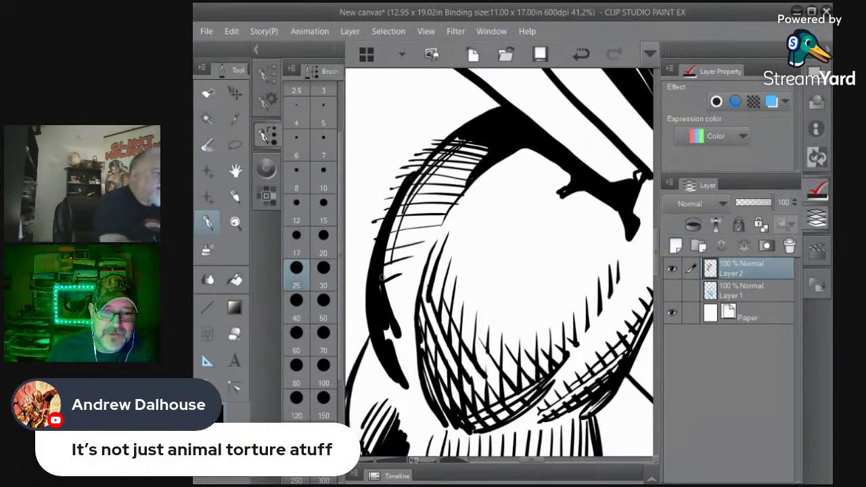
# Trim the hatch strokes overshooting the left shoulder's outer contour with eraser size 30
pyautogui.click(234, 334)
pyautogui.click(323, 271)
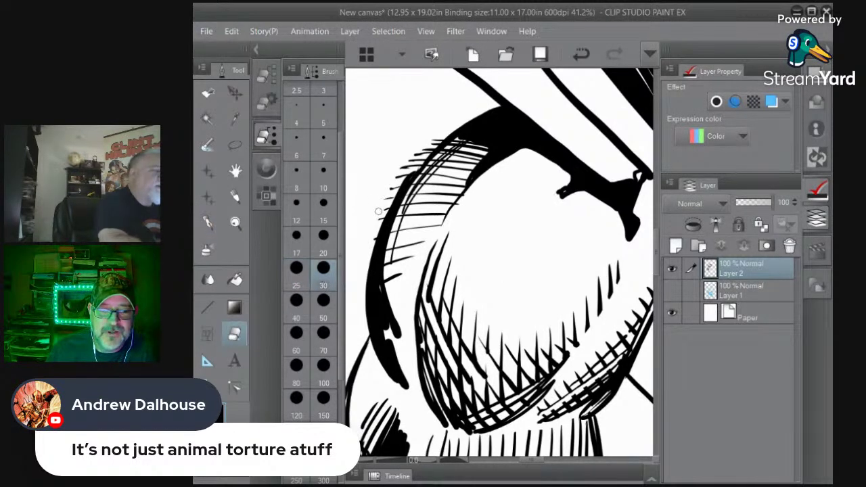
pyautogui.moveTo(372, 237)
pyautogui.mouseDown()
pyautogui.moveTo(371, 247)
pyautogui.moveTo(429, 145)
pyautogui.mouseUp()
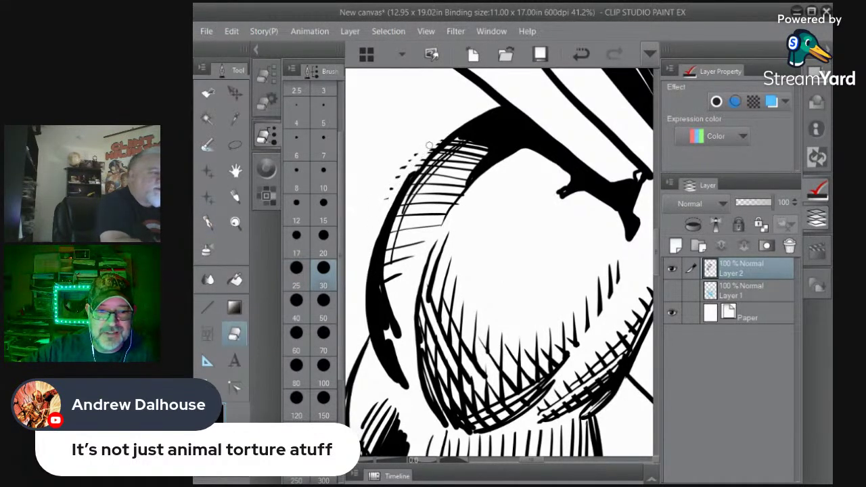
pyautogui.moveTo(386, 193); pyautogui.dragTo(424, 145)
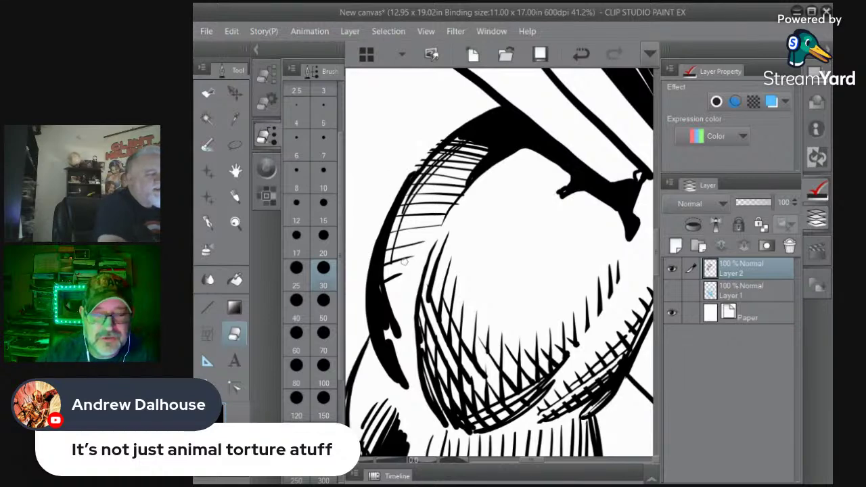
pyautogui.moveTo(398, 240)
pyautogui.mouseDown()
pyautogui.moveTo(418, 192)
pyautogui.moveTo(457, 153)
pyautogui.moveTo(414, 166)
pyautogui.moveTo(466, 120)
pyautogui.mouseUp()
# Restore the shoulder's upper outer contour and hatch the top of the deltoid beneath the cape's cast shadow with curved strokes at pen size 25
pyautogui.click(207, 221)
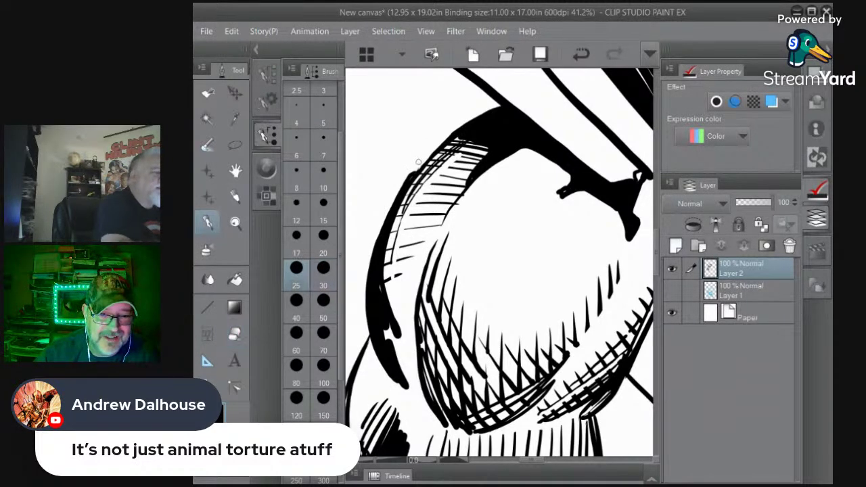
pyautogui.moveTo(418, 162); pyautogui.dragTo(451, 134)
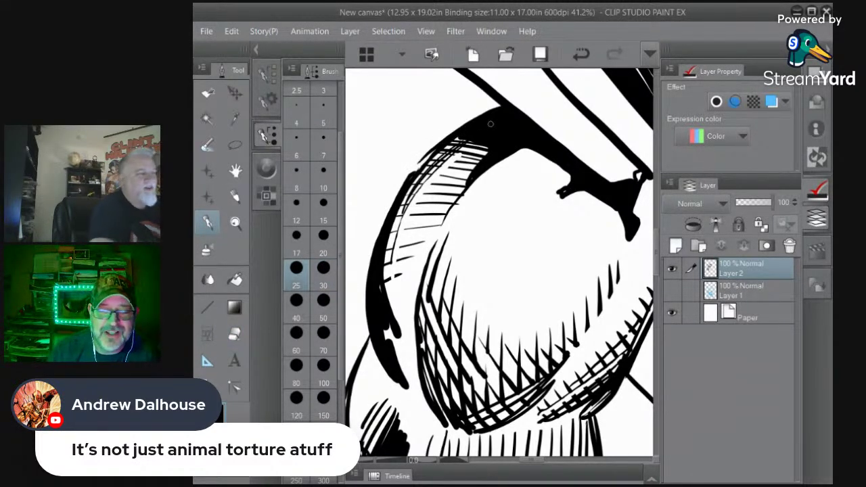
pyautogui.moveTo(536, 150)
pyautogui.mouseDown()
pyautogui.moveTo(511, 158)
pyautogui.moveTo(464, 198)
pyautogui.mouseUp()
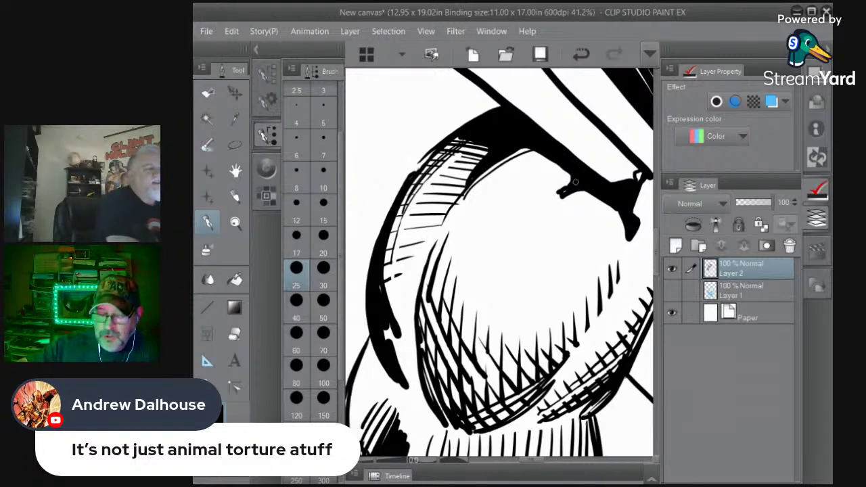
pyautogui.moveTo(521, 149)
pyautogui.mouseDown()
pyautogui.moveTo(573, 176)
pyautogui.moveTo(495, 161)
pyautogui.mouseUp()
pyautogui.moveTo(562, 188)
pyautogui.mouseDown()
pyautogui.moveTo(485, 192)
pyautogui.moveTo(534, 199)
pyautogui.moveTo(512, 203)
pyautogui.moveTo(464, 197)
pyautogui.mouseUp()
pyautogui.moveTo(459, 208); pyautogui.dragTo(453, 212)
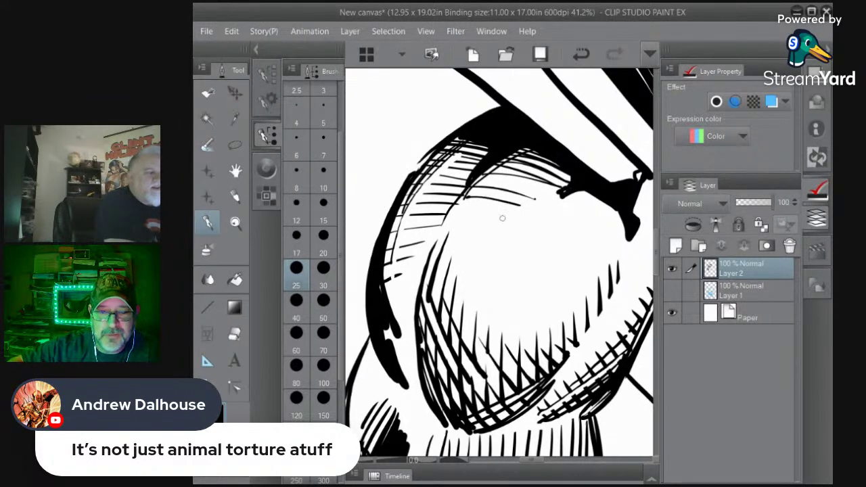
pyautogui.moveTo(505, 218)
pyautogui.mouseDown()
pyautogui.moveTo(458, 217)
pyautogui.moveTo(444, 236)
pyautogui.mouseUp()
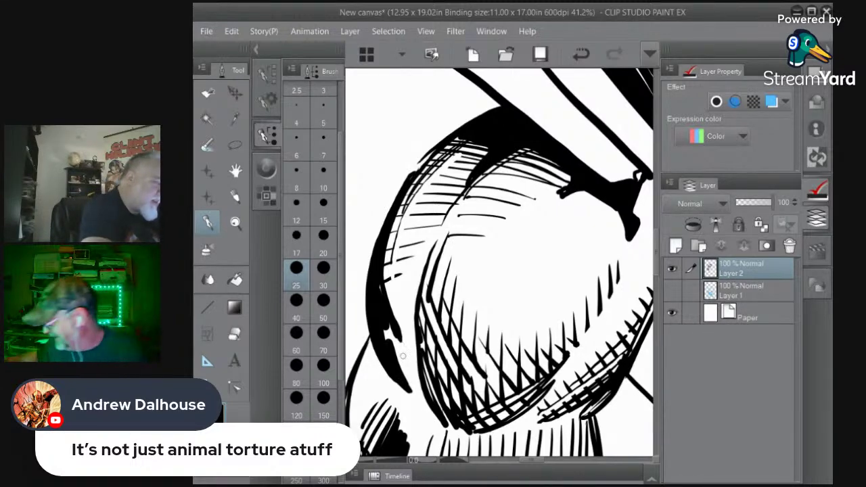
# Close the gap in the armpit shadow's outline beside the upper arm, with the Layer 1 sketch hidden, and fill the shape with black
pyautogui.press('/')
pyautogui.moveTo(452, 279); pyautogui.dragTo(400, 280)
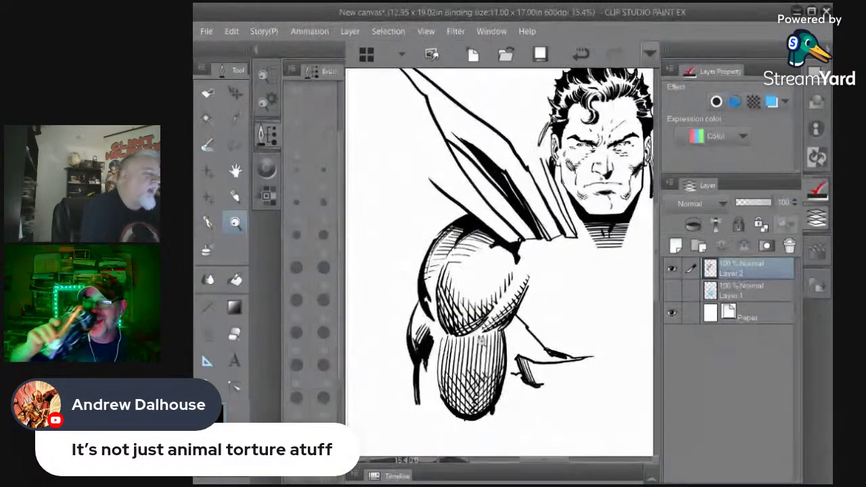
pyautogui.click(672, 291)
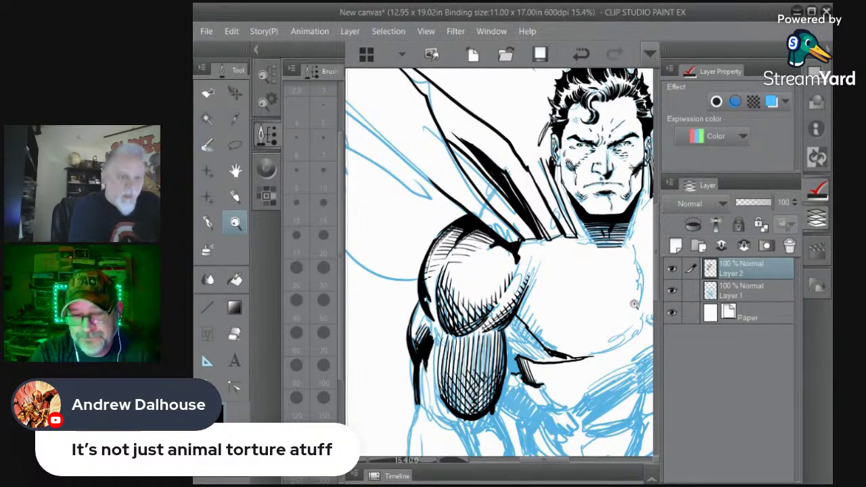
pyautogui.click(580, 332)
pyautogui.click(512, 384)
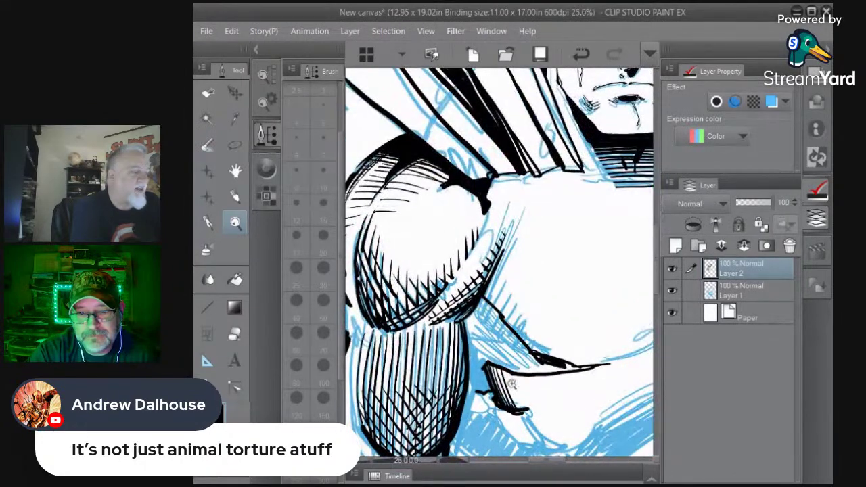
pyautogui.click(672, 290)
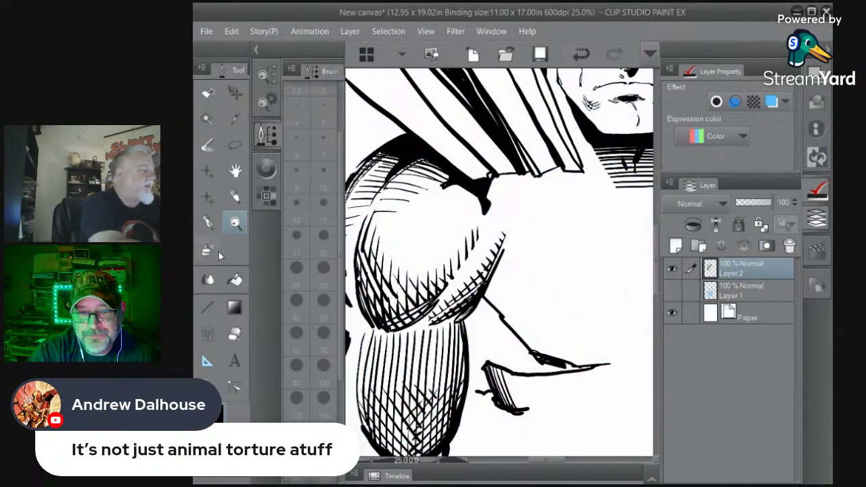
pyautogui.click(209, 224)
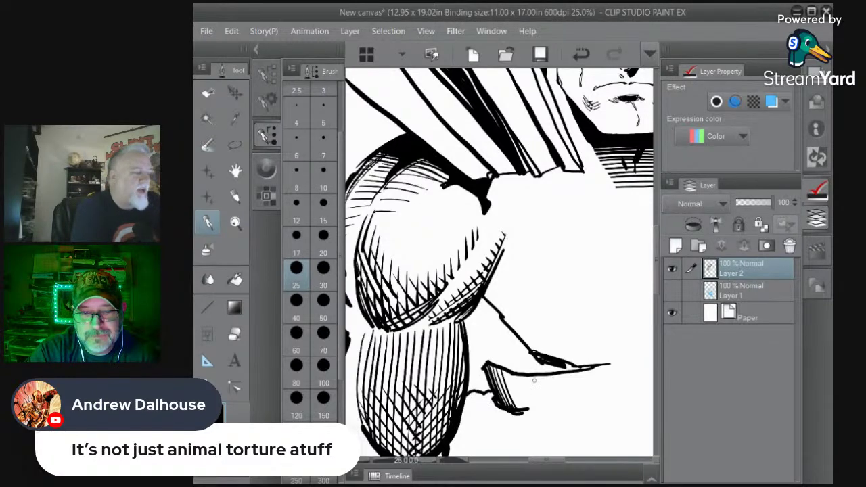
pyautogui.click(234, 279)
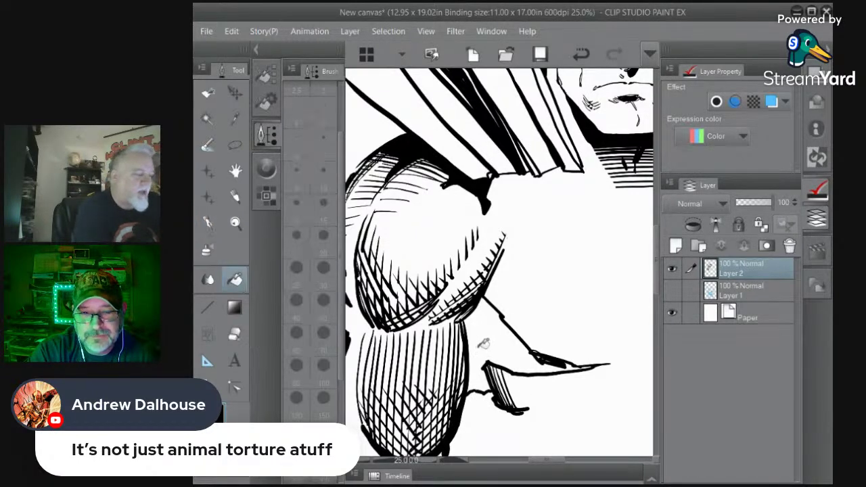
pyautogui.click(481, 347)
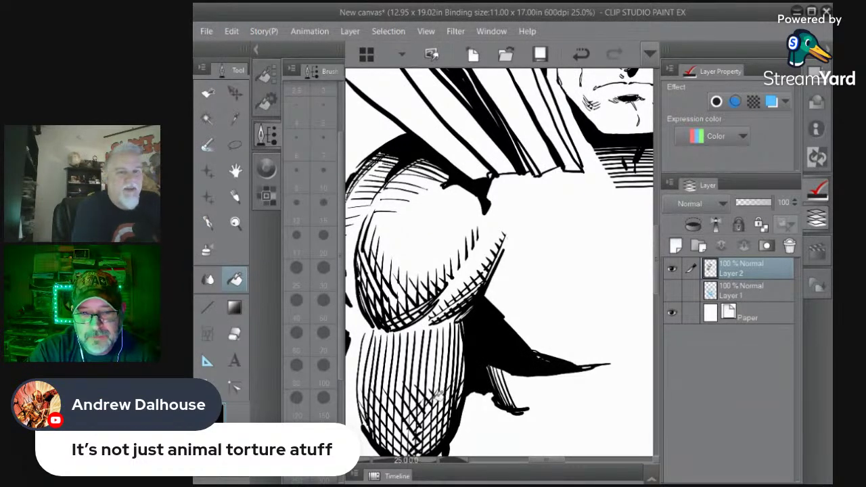
# Show the blue sketch on Layer 1 again and extend the deltoid's inner contour upward with short pen strokes
pyautogui.click(672, 290)
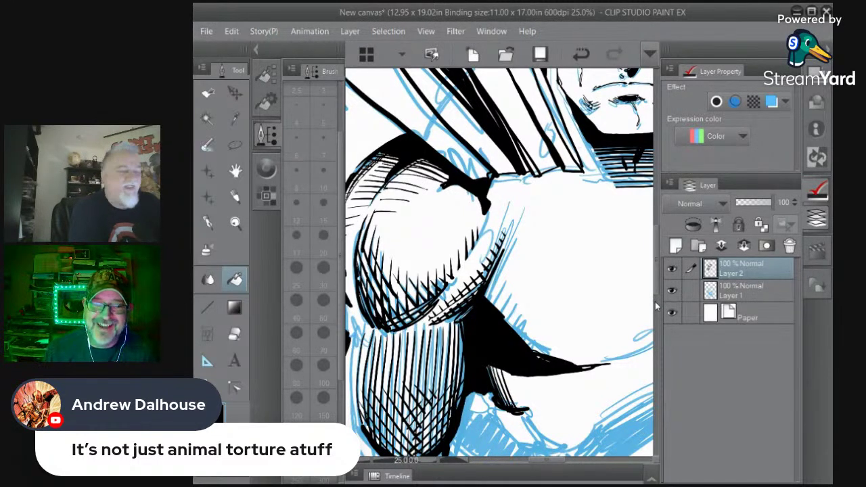
pyautogui.click(235, 223)
pyautogui.click(561, 330)
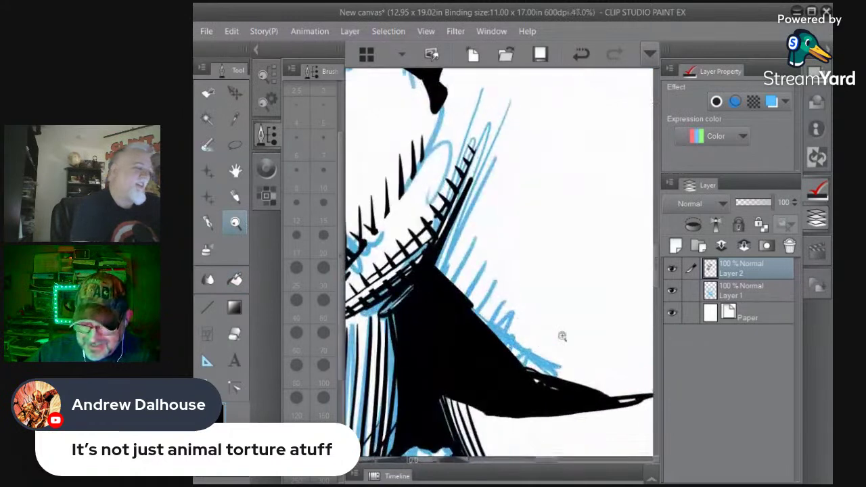
pyautogui.click(209, 223)
pyautogui.moveTo(492, 136); pyautogui.dragTo(478, 162)
pyautogui.moveTo(483, 157); pyautogui.dragTo(472, 173)
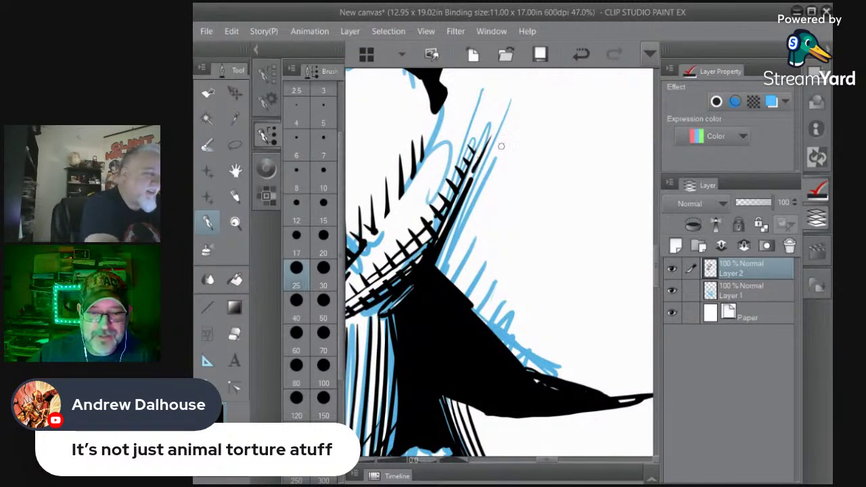
# Ink tapered hatch strokes from the armpit shadow onto the chest, shortening them toward the shadow's pointed tip, at pen size 25
pyautogui.moveTo(501, 147); pyautogui.dragTo(440, 268)
pyautogui.moveTo(499, 194); pyautogui.dragTo(441, 286)
pyautogui.moveTo(501, 226)
pyautogui.mouseDown()
pyautogui.moveTo(463, 277)
pyautogui.moveTo(518, 233)
pyautogui.moveTo(464, 299)
pyautogui.mouseUp()
pyautogui.moveTo(517, 258); pyautogui.dragTo(469, 314)
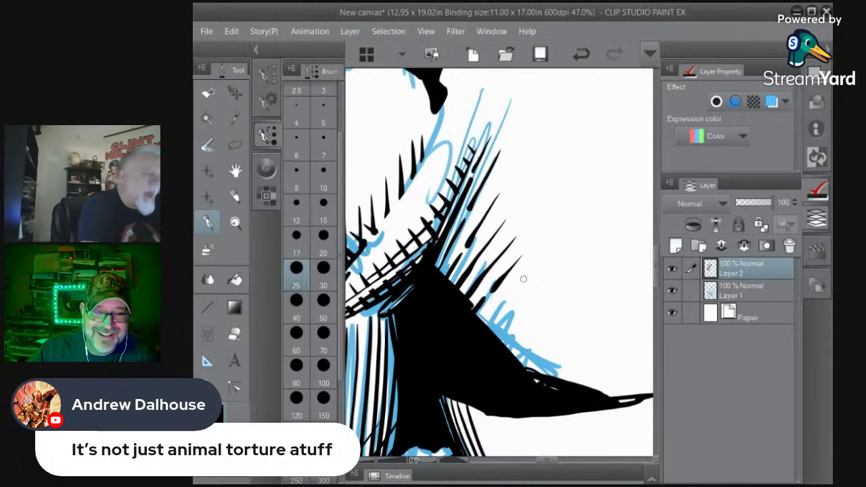
pyautogui.moveTo(523, 279); pyautogui.dragTo(485, 323)
pyautogui.moveTo(528, 301)
pyautogui.mouseDown()
pyautogui.moveTo(482, 351)
pyautogui.moveTo(537, 316)
pyautogui.moveTo(506, 351)
pyautogui.mouseUp()
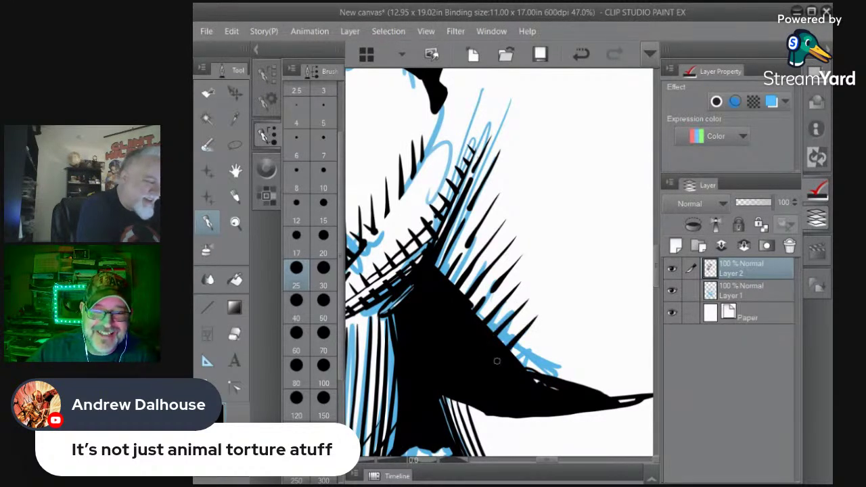
pyautogui.moveTo(546, 330); pyautogui.dragTo(516, 363)
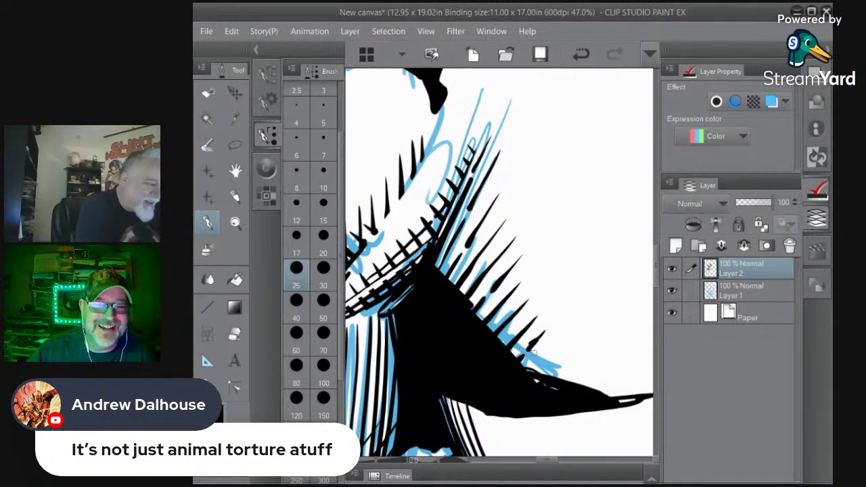
pyautogui.moveTo(556, 344); pyautogui.dragTo(525, 374)
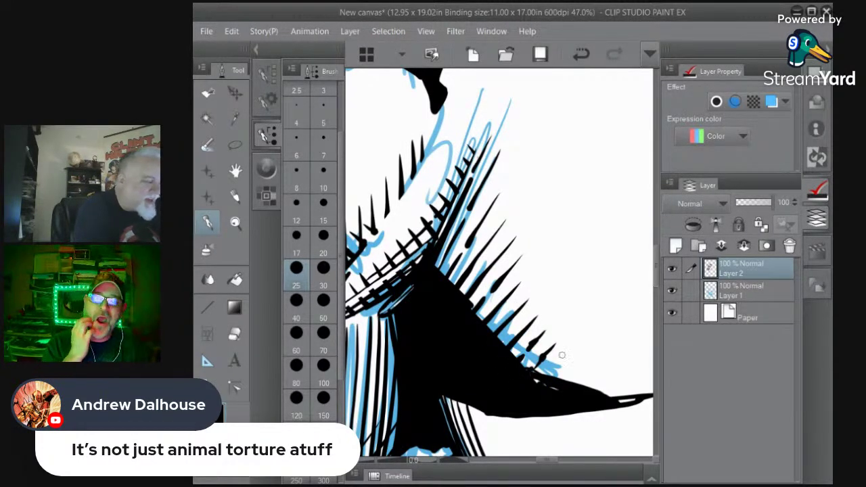
pyautogui.moveTo(566, 352)
pyautogui.mouseDown()
pyautogui.moveTo(544, 383)
pyautogui.moveTo(563, 375)
pyautogui.moveTo(555, 382)
pyautogui.moveTo(574, 382)
pyautogui.mouseUp()
pyautogui.moveTo(595, 377)
pyautogui.mouseDown()
pyautogui.moveTo(588, 389)
pyautogui.moveTo(609, 398)
pyautogui.mouseUp()
pyautogui.moveTo(632, 383); pyautogui.dragTo(622, 401)
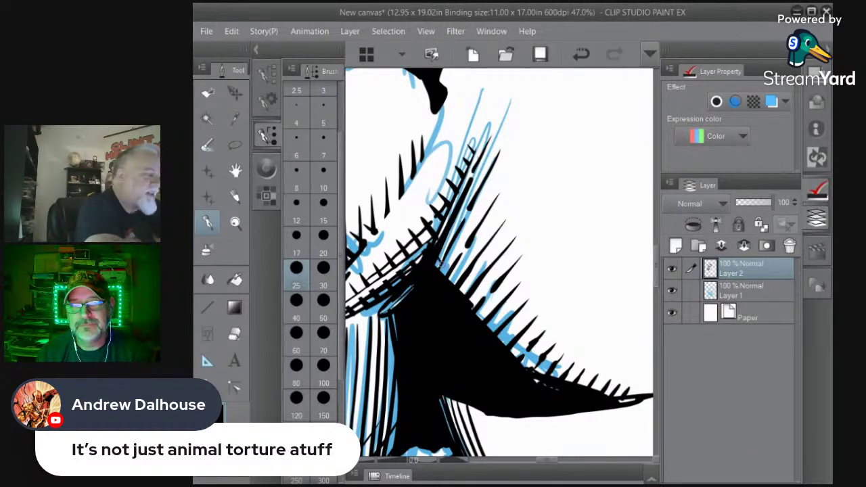
# Crosshatch the chest hatching along the armpit shadow's upper edge with opposing diagonal strokes running toward the tip
pyautogui.moveTo(441, 247); pyautogui.dragTo(504, 354)
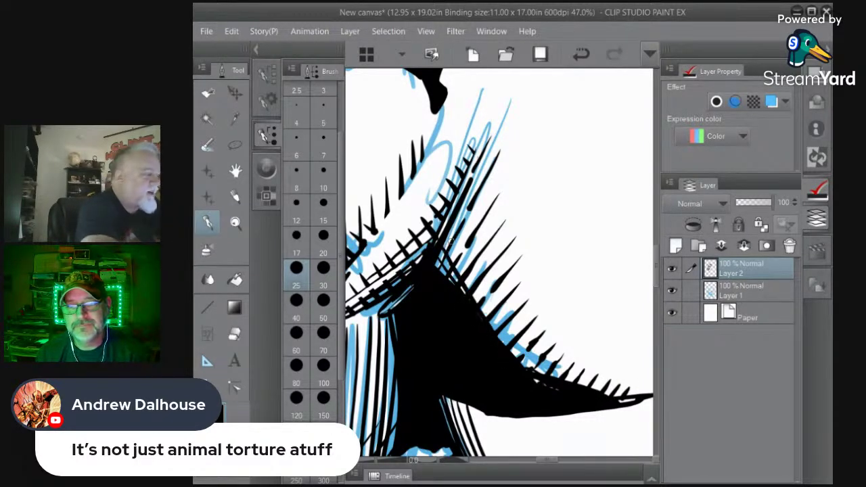
pyautogui.moveTo(449, 238); pyautogui.dragTo(520, 373)
pyautogui.moveTo(452, 217); pyautogui.dragTo(516, 351)
pyautogui.moveTo(483, 248); pyautogui.dragTo(536, 381)
pyautogui.moveTo(525, 316)
pyautogui.mouseDown()
pyautogui.moveTo(532, 341)
pyautogui.moveTo(585, 391)
pyautogui.moveTo(590, 380)
pyautogui.moveTo(607, 400)
pyautogui.mouseUp()
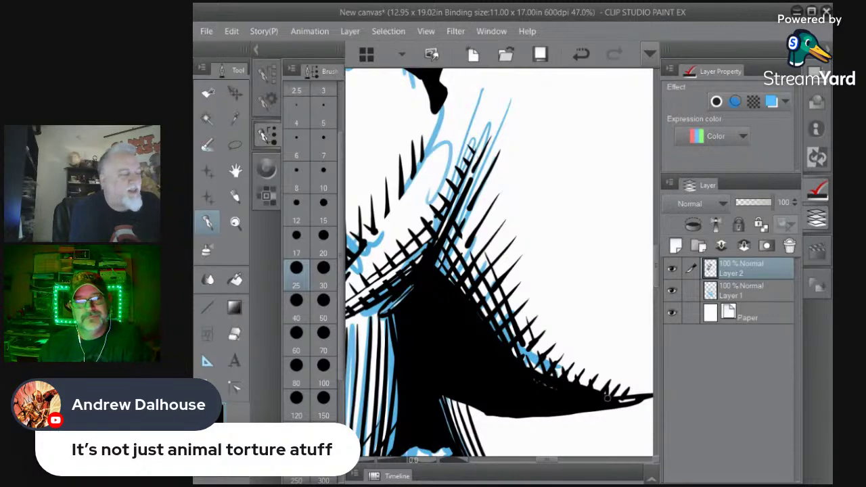
# Crosshatch the small muscle form below the armpit shadow and add short tapered strokes along its lower edge
pyautogui.click(237, 224)
pyautogui.moveTo(505, 358); pyautogui.dragTo(565, 383)
pyautogui.scroll(2, 565, 383)
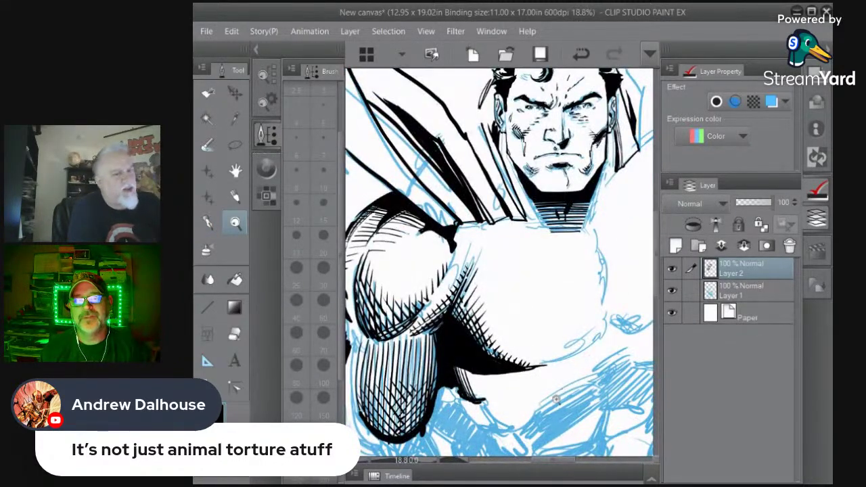
pyautogui.scroll(-2, 504, 432)
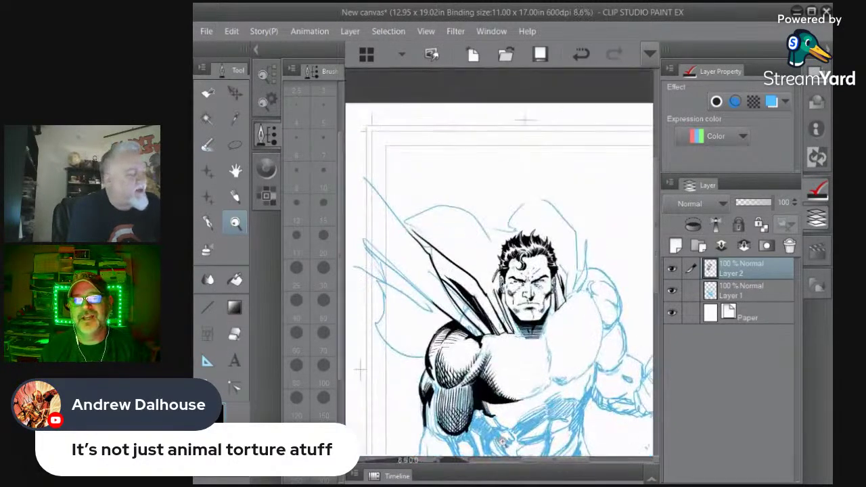
pyautogui.scroll(3, 507, 417)
pyautogui.scroll(2, 507, 417)
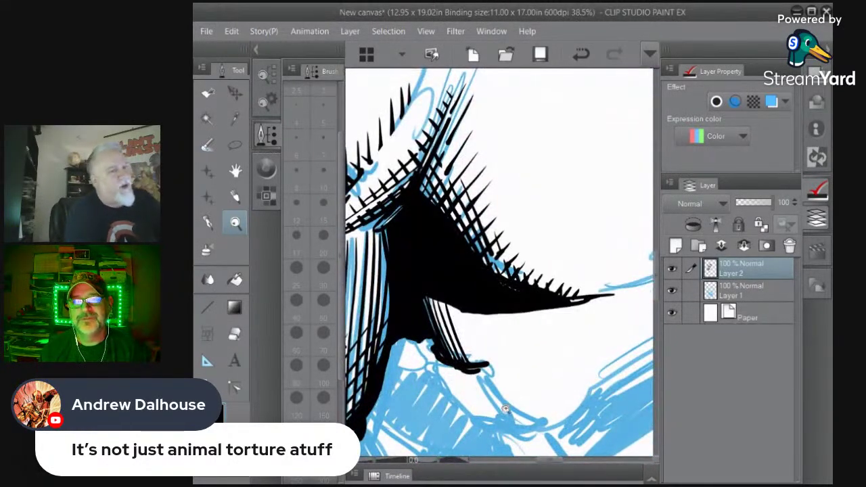
pyautogui.press('p')
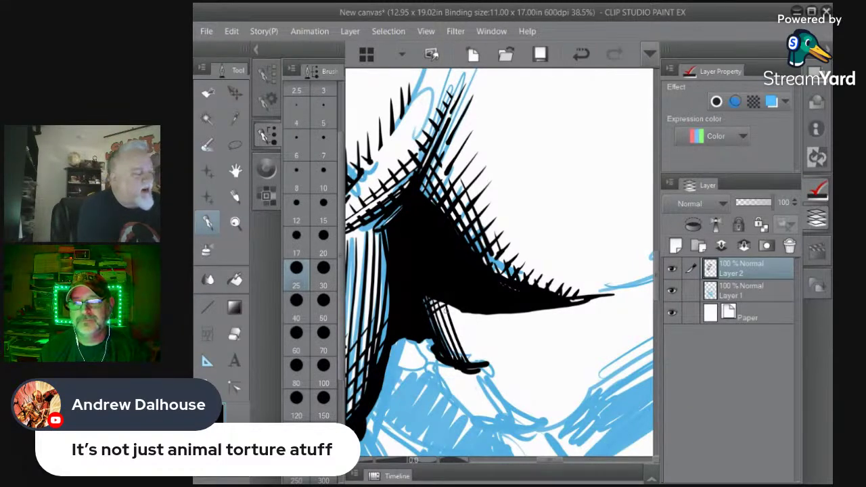
pyautogui.moveTo(457, 304)
pyautogui.mouseDown()
pyautogui.moveTo(432, 321)
pyautogui.moveTo(443, 350)
pyautogui.moveTo(449, 362)
pyautogui.moveTo(488, 370)
pyautogui.mouseUp()
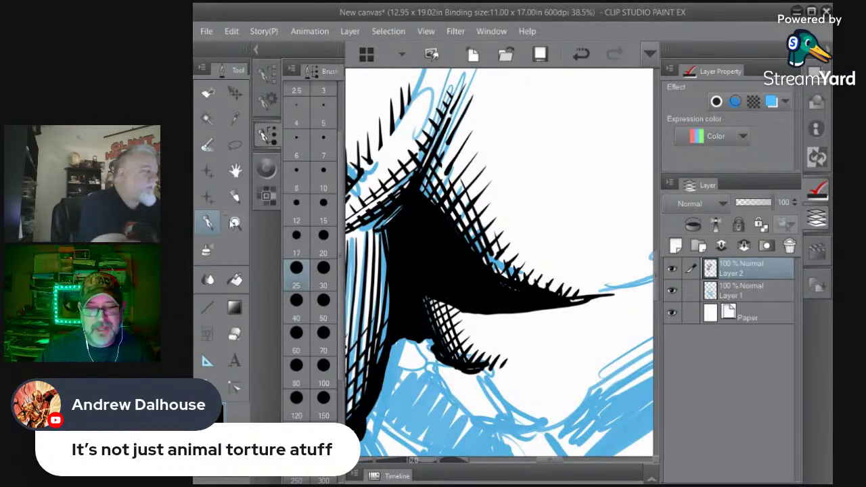
# Ink a dense patch of diagonal hatching below the centre of the chest, between the pectorals, at pen size 25
pyautogui.click(235, 222)
pyautogui.moveTo(468, 343); pyautogui.dragTo(406, 342)
pyautogui.moveTo(511, 363); pyautogui.dragTo(498, 336)
pyautogui.click(208, 224)
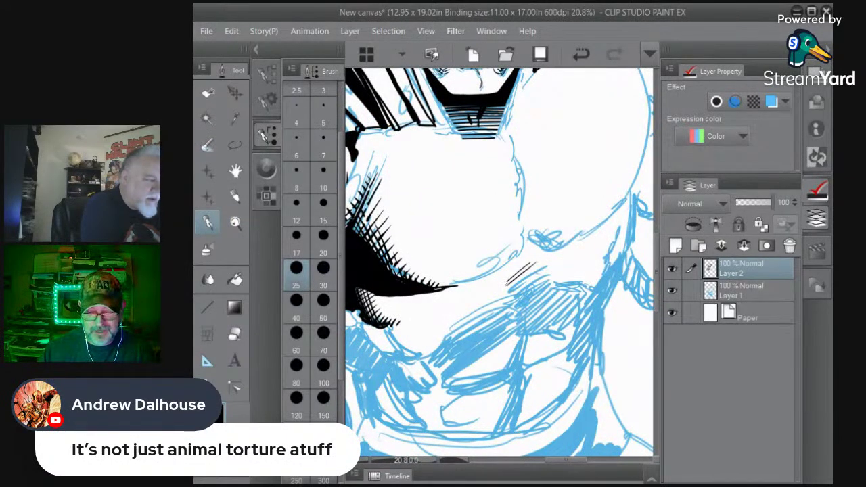
pyautogui.moveTo(505, 298)
pyautogui.mouseDown()
pyautogui.moveTo(546, 269)
pyautogui.moveTo(547, 286)
pyautogui.mouseUp()
pyautogui.moveTo(512, 313)
pyautogui.mouseDown()
pyautogui.moveTo(549, 290)
pyautogui.moveTo(545, 302)
pyautogui.mouseUp()
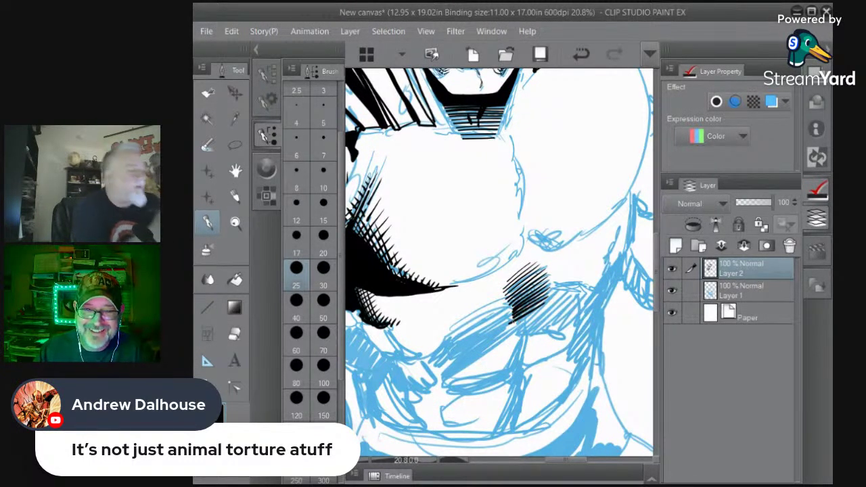
# Trim the ragged sides of the diagonal hatch patch below the chest with eraser size 100
pyautogui.press('e')
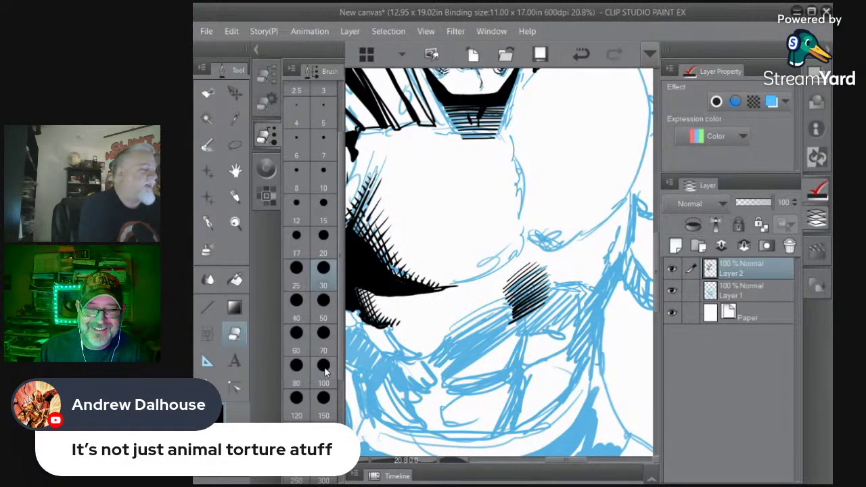
pyautogui.click(324, 366)
pyautogui.moveTo(505, 299)
pyautogui.mouseDown()
pyautogui.moveTo(506, 287)
pyautogui.moveTo(529, 313)
pyautogui.mouseUp()
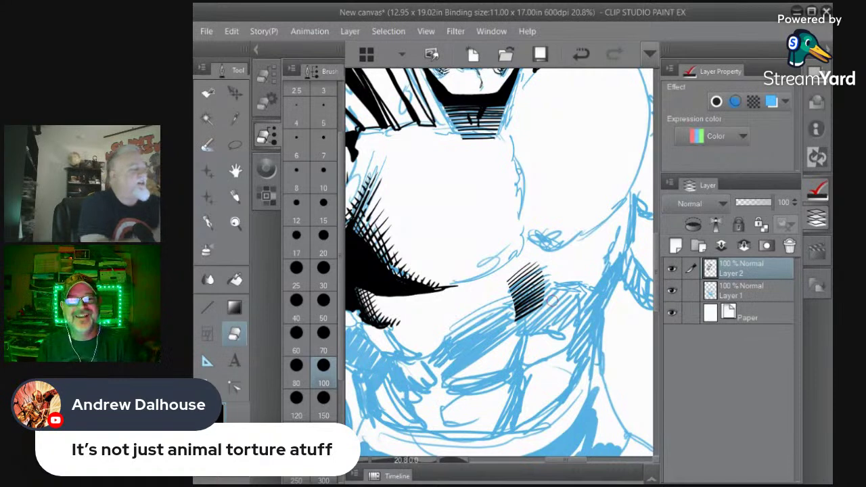
# Ink a thick black diagonal shadow below the chest hatch patch and outline the upper abdominal muscle beneath it at pen size 80
pyautogui.click(207, 222)
pyautogui.click(298, 368)
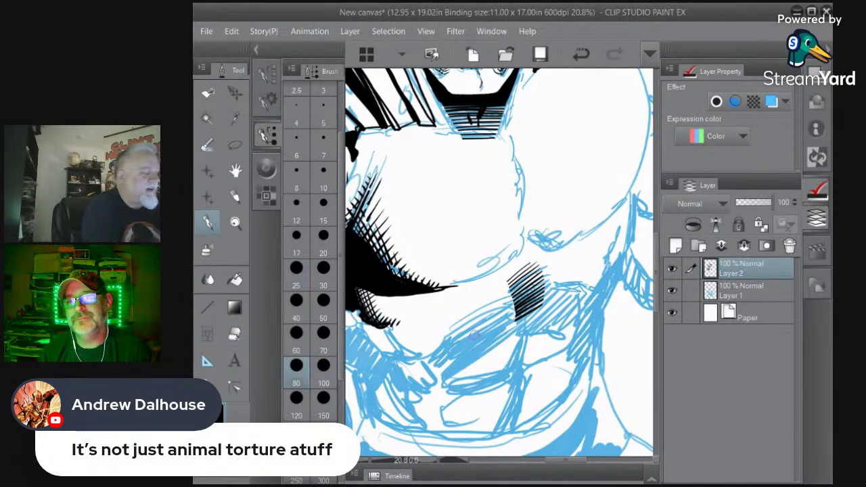
pyautogui.moveTo(532, 296)
pyautogui.mouseDown()
pyautogui.moveTo(429, 360)
pyautogui.moveTo(425, 372)
pyautogui.moveTo(528, 321)
pyautogui.moveTo(534, 299)
pyautogui.moveTo(453, 346)
pyautogui.moveTo(499, 322)
pyautogui.moveTo(477, 336)
pyautogui.moveTo(515, 325)
pyautogui.mouseUp()
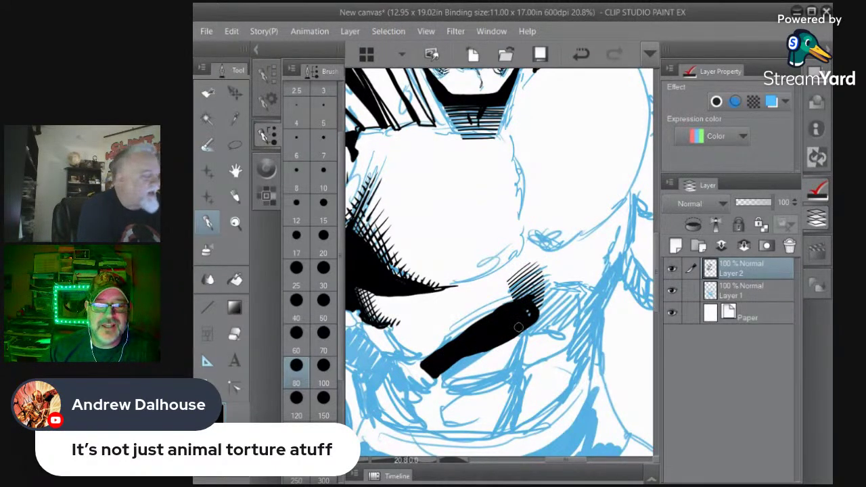
pyautogui.moveTo(522, 326)
pyautogui.mouseDown()
pyautogui.moveTo(504, 376)
pyautogui.moveTo(444, 390)
pyautogui.moveTo(478, 390)
pyautogui.moveTo(491, 384)
pyautogui.moveTo(440, 392)
pyautogui.mouseUp()
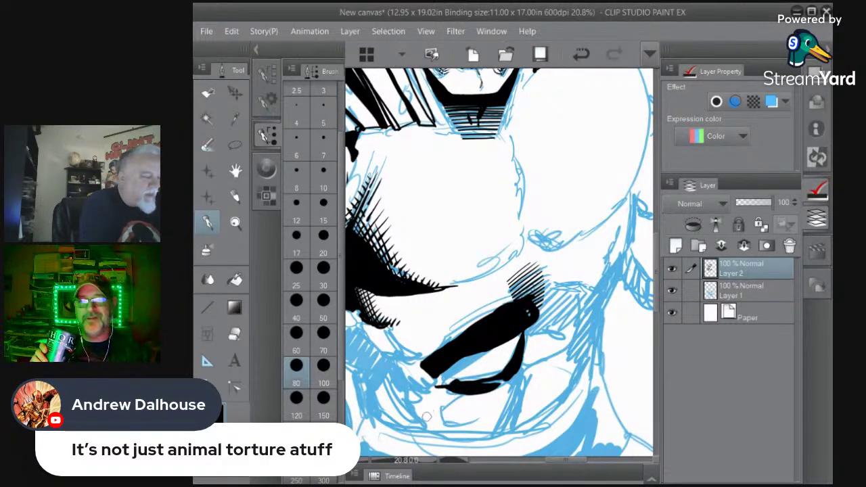
# Ink the rib muscle curves beside the abdomen and fill the flank below the armpit with branching solid black shadows
pyautogui.moveTo(422, 366)
pyautogui.mouseDown()
pyautogui.moveTo(387, 337)
pyautogui.moveTo(415, 352)
pyautogui.moveTo(373, 348)
pyautogui.moveTo(362, 334)
pyautogui.mouseUp()
pyautogui.click(235, 171)
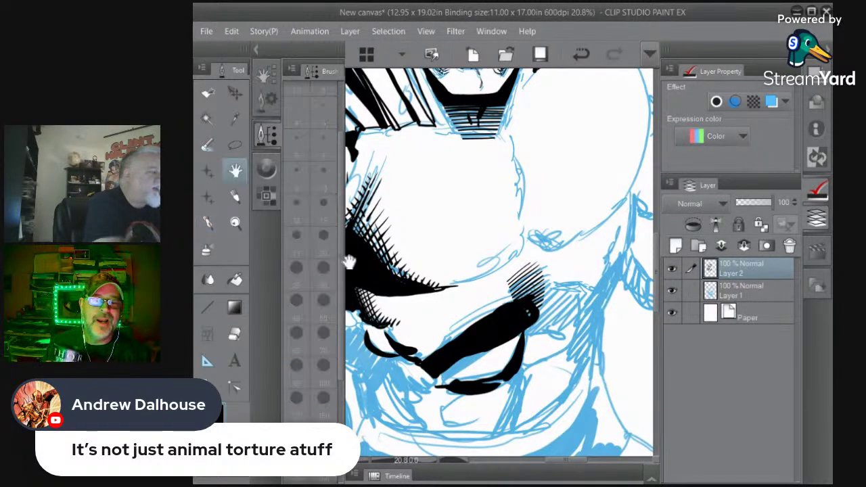
pyautogui.moveTo(405, 384); pyautogui.dragTo(499, 337)
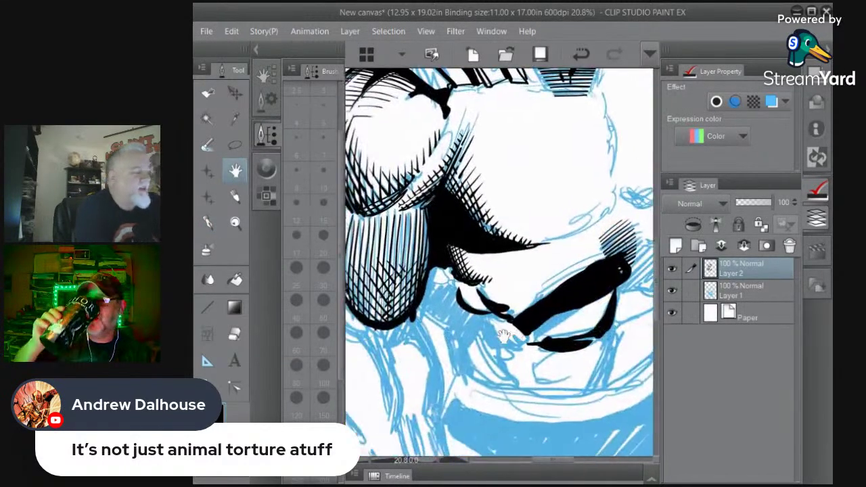
pyautogui.click(208, 222)
pyautogui.moveTo(473, 379); pyautogui.dragTo(421, 295)
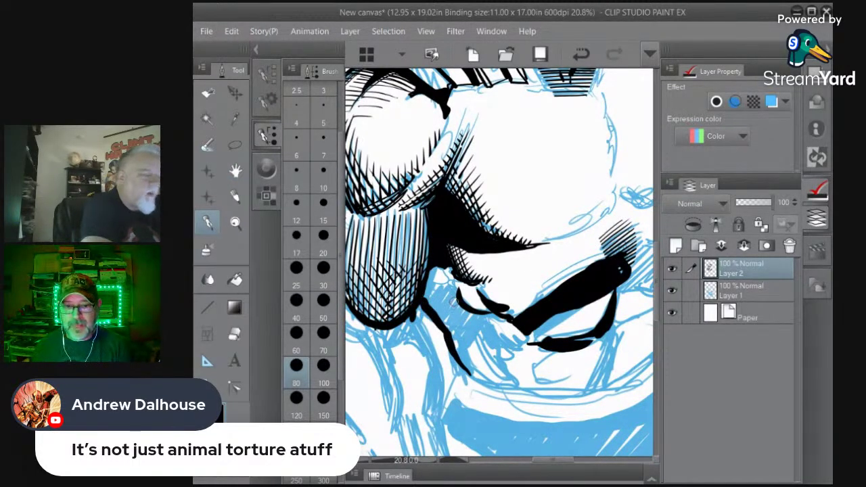
pyautogui.moveTo(456, 298)
pyautogui.mouseDown()
pyautogui.moveTo(430, 266)
pyautogui.moveTo(431, 305)
pyautogui.moveTo(443, 297)
pyautogui.moveTo(472, 325)
pyautogui.moveTo(484, 319)
pyautogui.moveTo(477, 324)
pyautogui.moveTo(504, 349)
pyautogui.moveTo(501, 338)
pyautogui.moveTo(525, 347)
pyautogui.moveTo(511, 364)
pyautogui.moveTo(524, 389)
pyautogui.moveTo(494, 344)
pyautogui.mouseUp()
pyautogui.moveTo(466, 330)
pyautogui.mouseDown()
pyautogui.moveTo(475, 376)
pyautogui.moveTo(458, 353)
pyautogui.moveTo(453, 308)
pyautogui.moveTo(459, 327)
pyautogui.mouseUp()
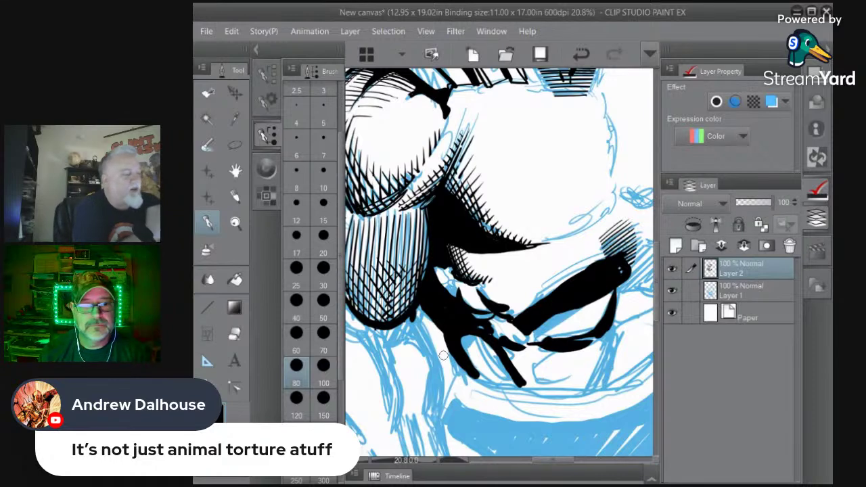
# Extend the flank shadow's lower tip, then ink the lower abdominal muscle's outline and its thick black side shadow
pyautogui.moveTo(524, 383); pyautogui.dragTo(530, 389)
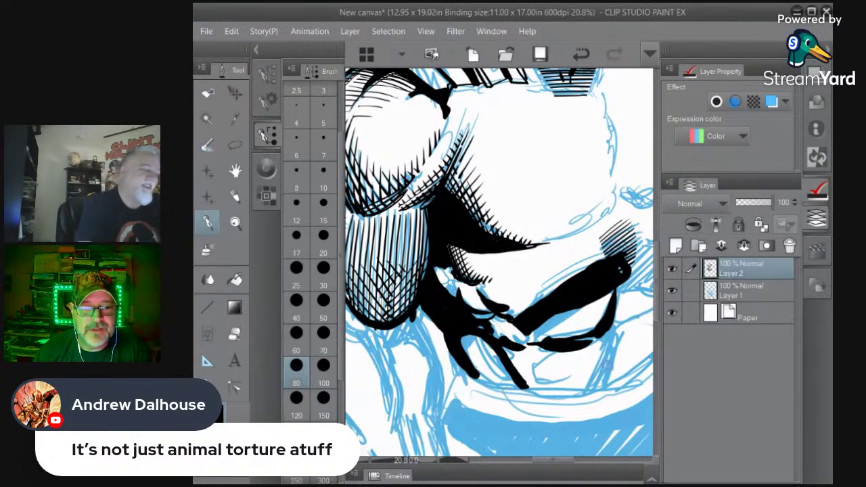
pyautogui.moveTo(605, 339); pyautogui.dragTo(589, 383)
pyautogui.moveTo(610, 339); pyautogui.dragTo(594, 380)
pyautogui.moveTo(551, 353)
pyautogui.mouseDown()
pyautogui.moveTo(533, 367)
pyautogui.moveTo(536, 380)
pyautogui.moveTo(559, 383)
pyautogui.mouseUp()
# Hatch the bottom of the lower abdominal muscle with short diagonal strokes beside its black shadow at pen size 30
pyautogui.click(324, 268)
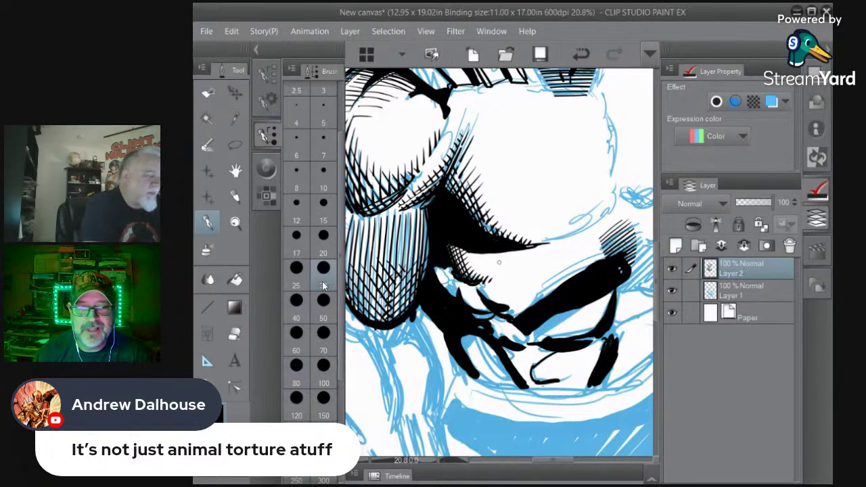
pyautogui.moveTo(538, 386); pyautogui.dragTo(583, 373)
pyautogui.moveTo(554, 390); pyautogui.dragTo(585, 376)
pyautogui.moveTo(565, 390)
pyautogui.mouseDown()
pyautogui.moveTo(593, 371)
pyautogui.moveTo(592, 382)
pyautogui.mouseUp()
pyautogui.moveTo(575, 391)
pyautogui.mouseDown()
pyautogui.moveTo(591, 383)
pyautogui.moveTo(559, 390)
pyautogui.mouseUp()
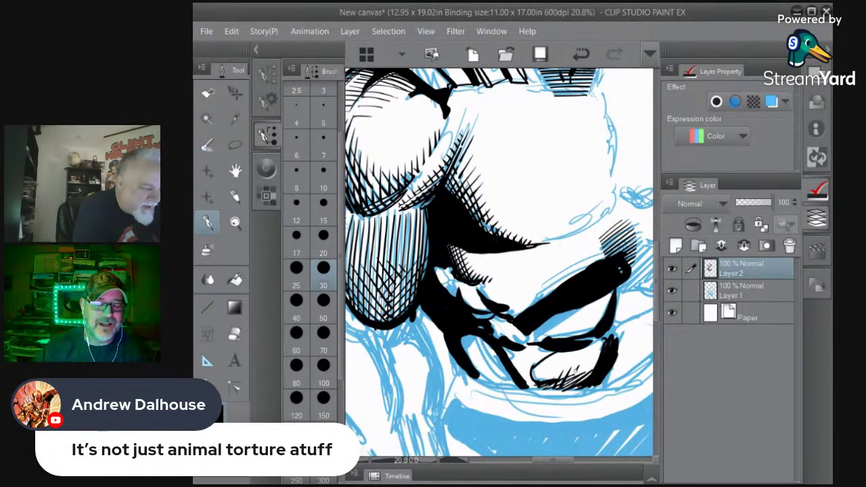
pyautogui.moveTo(587, 361); pyautogui.dragTo(571, 390)
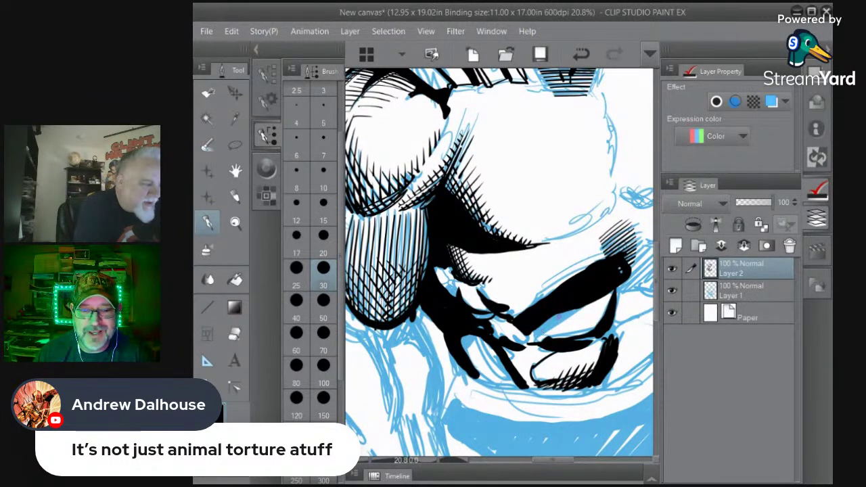
# Hatch the lower edge of the upper abdominal muscle and the neighbouring rib muscles with short diagonal strokes
pyautogui.moveTo(559, 321); pyautogui.dragTo(542, 344)
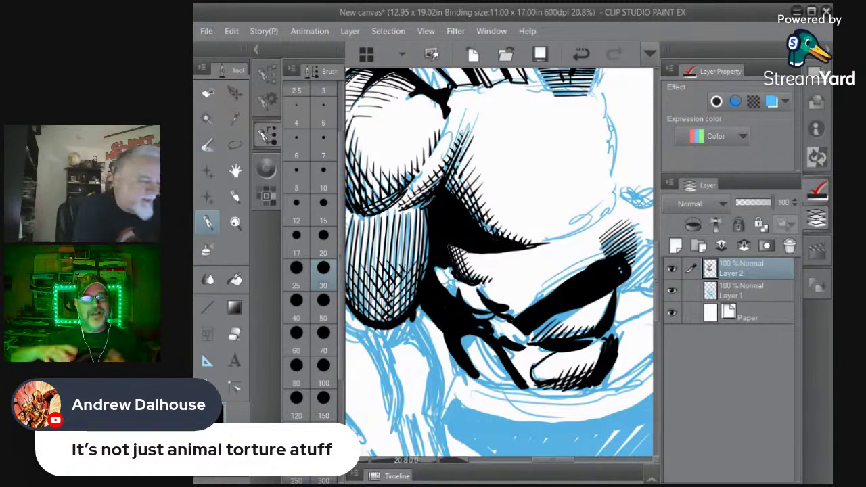
pyautogui.moveTo(568, 324)
pyautogui.mouseDown()
pyautogui.moveTo(590, 318)
pyautogui.moveTo(580, 337)
pyautogui.mouseUp()
pyautogui.moveTo(593, 316)
pyautogui.mouseDown()
pyautogui.moveTo(585, 334)
pyautogui.moveTo(603, 316)
pyautogui.mouseUp()
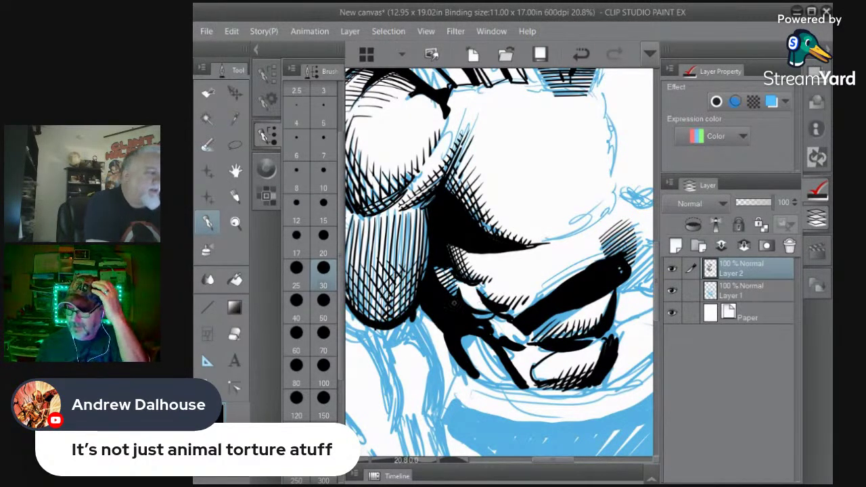
# Hide the blue sketch on Layer 1 and examine the inked face, neck, shoulder and torso on their own
pyautogui.click(235, 333)
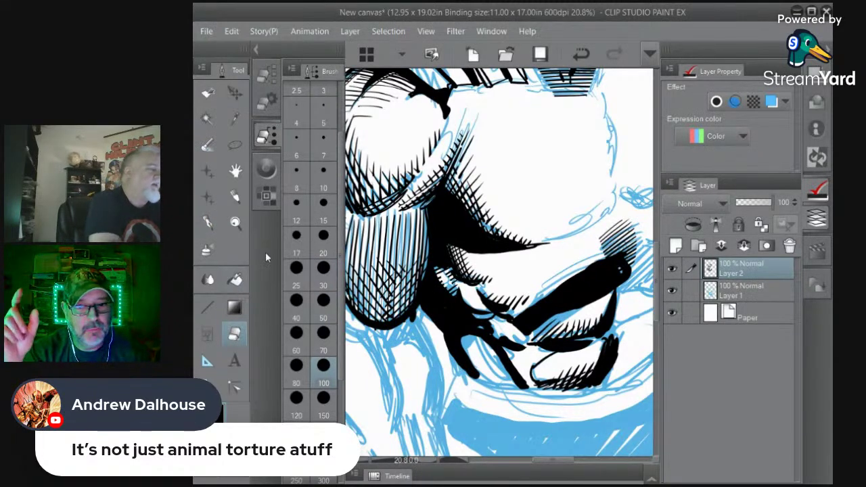
pyautogui.click(235, 222)
pyautogui.hotkey('ctrl', '0')
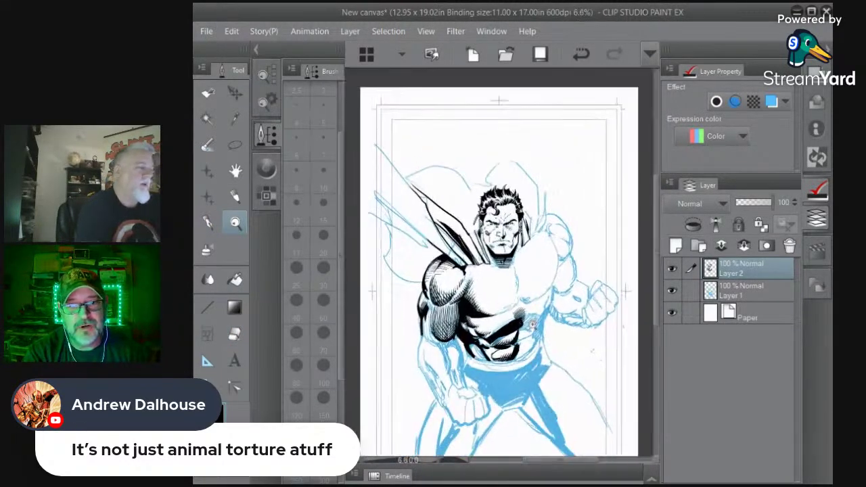
pyautogui.moveTo(533, 324); pyautogui.dragTo(562, 326)
pyautogui.moveTo(524, 368); pyautogui.dragTo(489, 376)
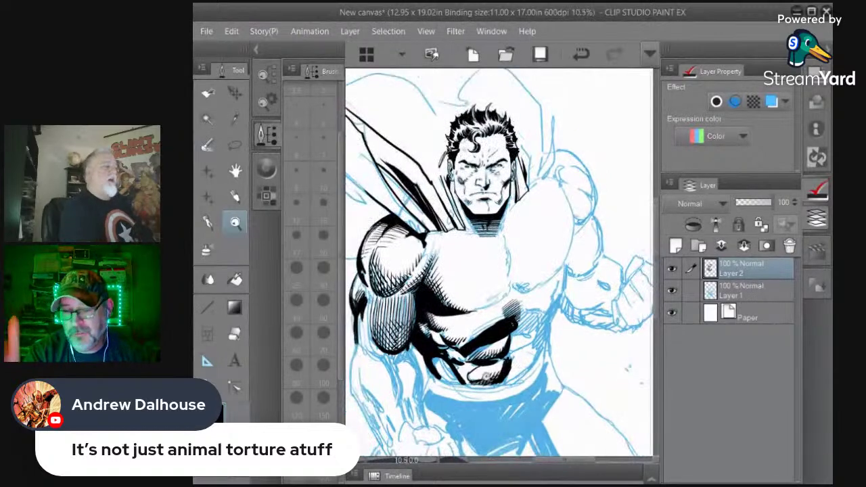
pyautogui.click(671, 291)
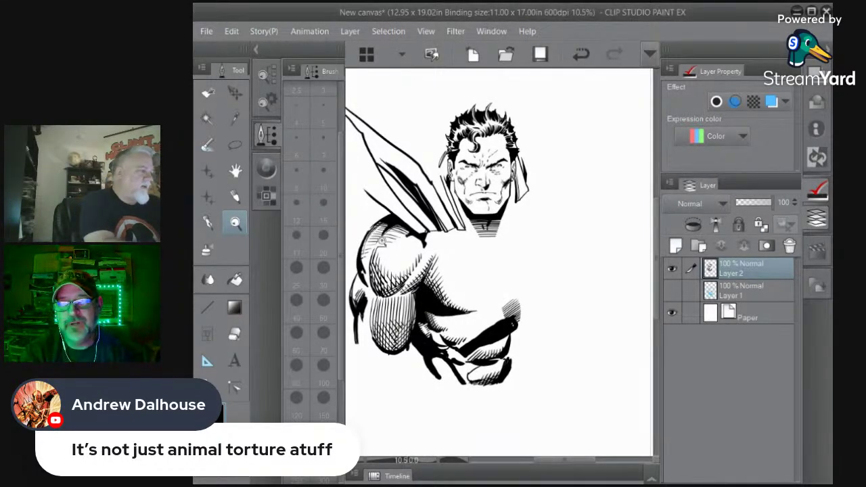
pyautogui.moveTo(382, 241); pyautogui.dragTo(418, 301)
pyautogui.moveTo(490, 366); pyautogui.dragTo(457, 355)
pyautogui.moveTo(545, 286); pyautogui.dragTo(563, 414)
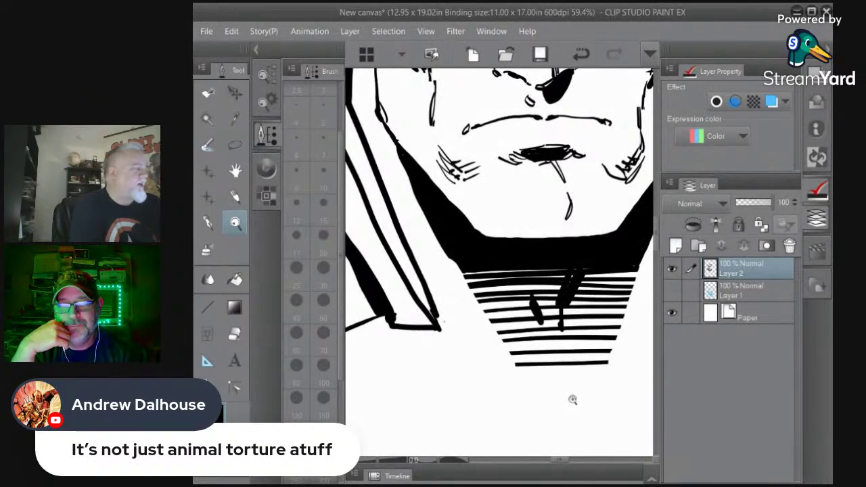
pyautogui.moveTo(568, 399); pyautogui.dragTo(512, 402)
pyautogui.moveTo(581, 438); pyautogui.dragTo(552, 428)
pyautogui.click(552, 428)
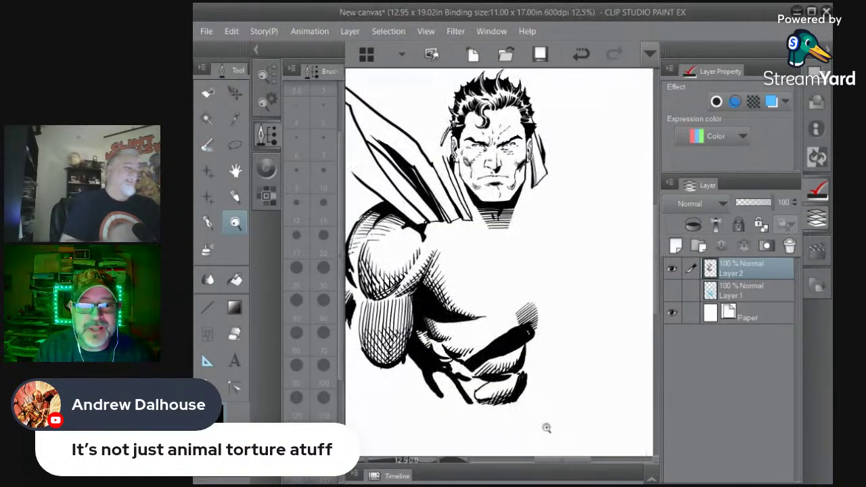